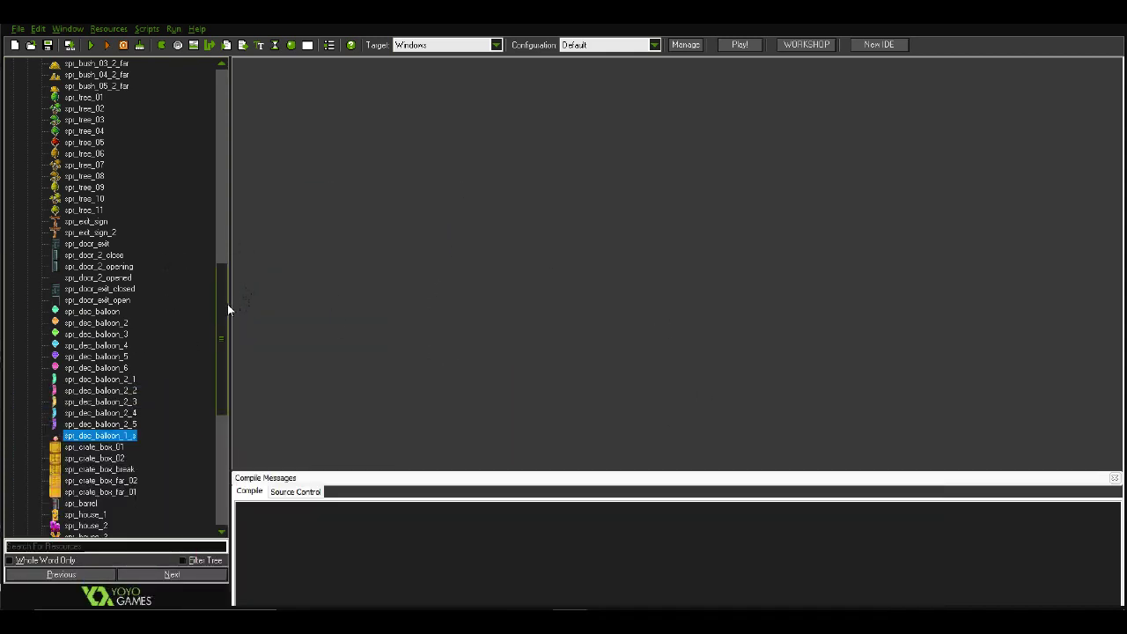
Open spr_dec_balloon_1_s, view its 17 subimages in the Sprite Editor, then close the editor
left_click_drag(227, 304, 235, 333)
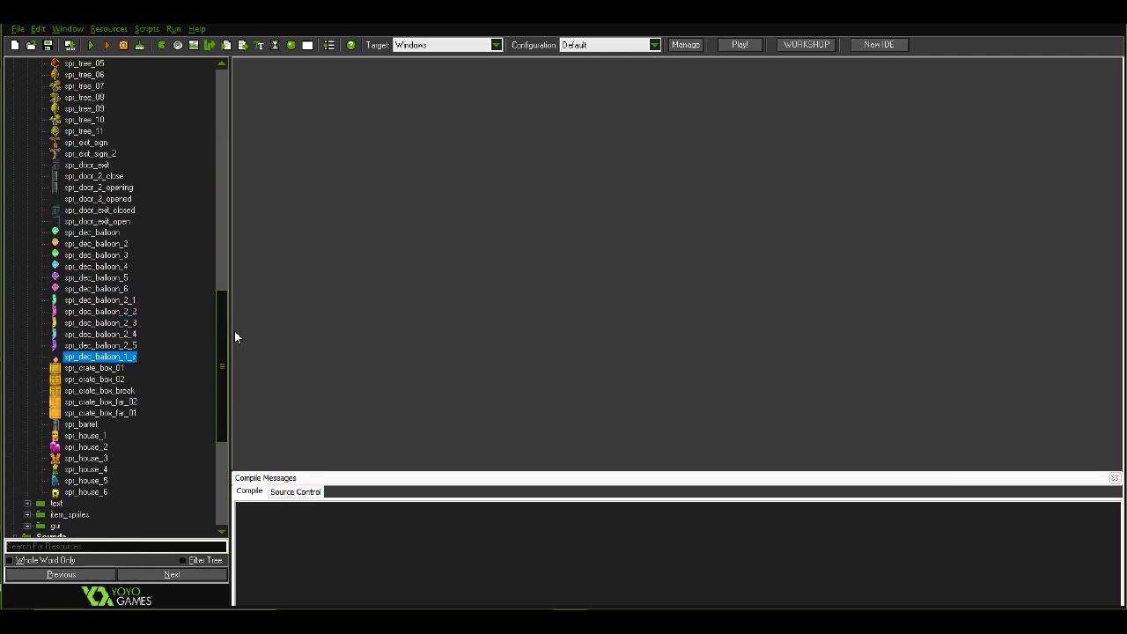
double_click(122, 359)
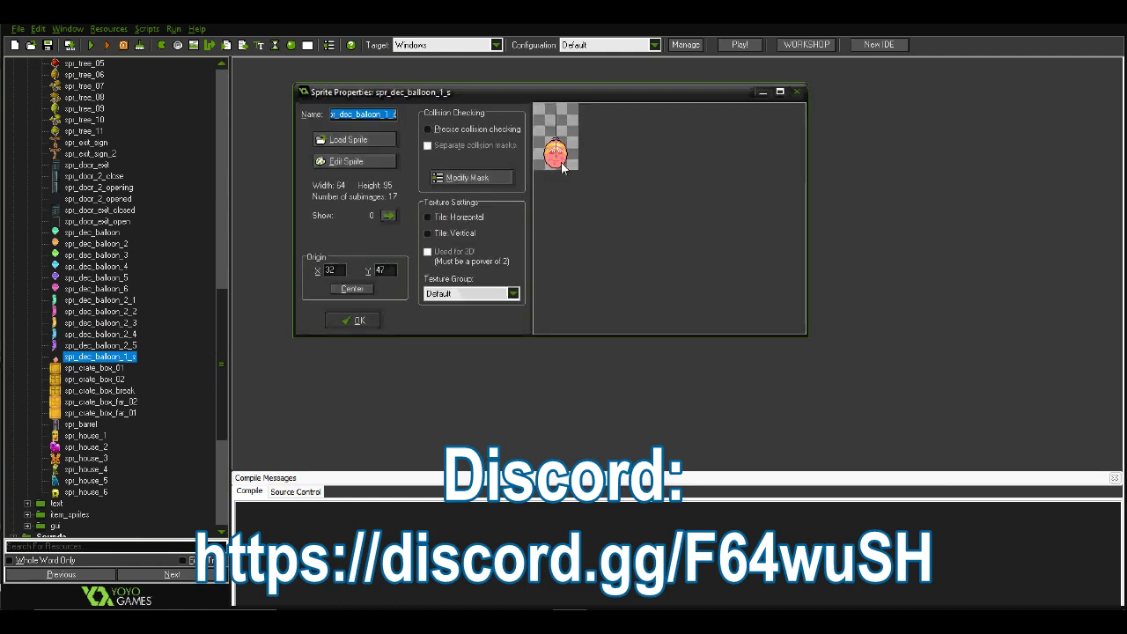
left_click(344, 168)
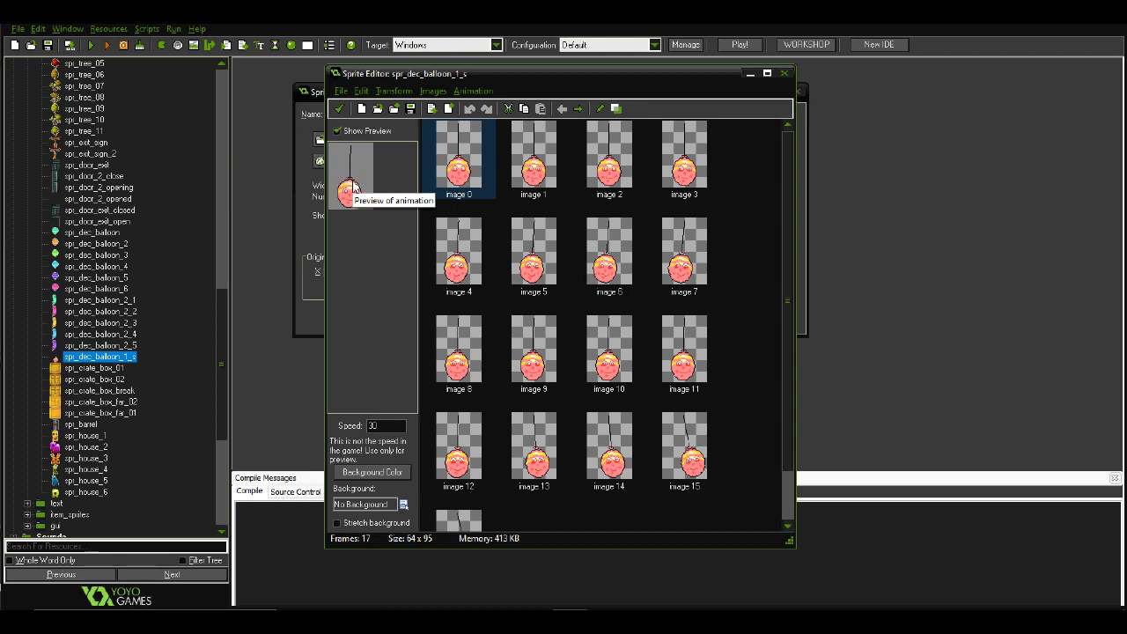
left_click(337, 107)
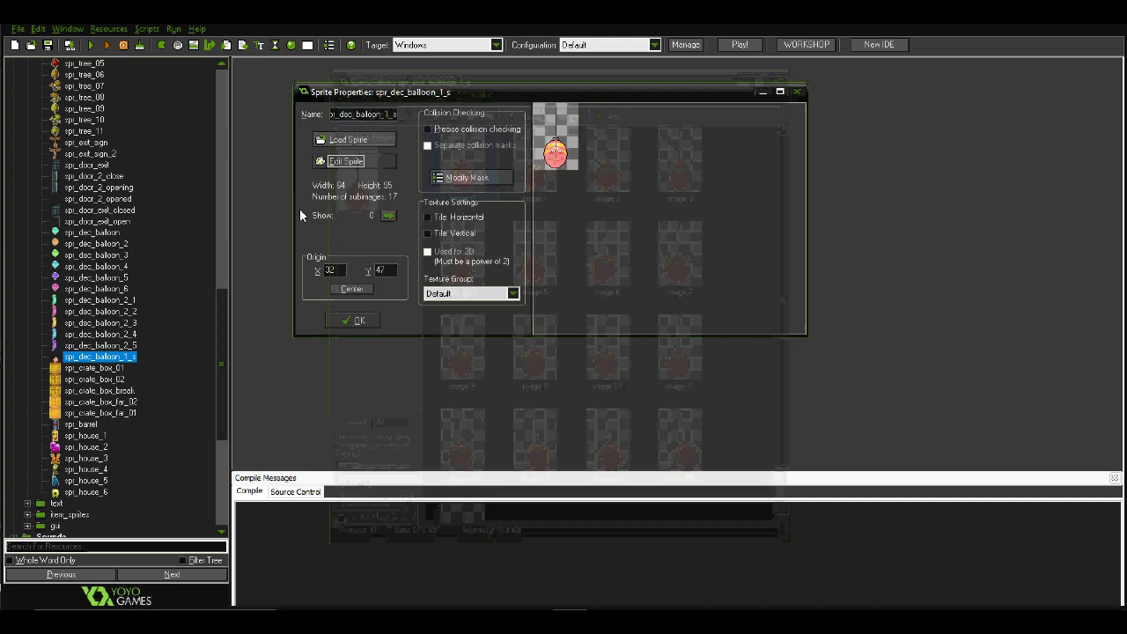
scroll(216, 306, "down", 8)
Inspect rm_level_9's lower area, close it and the sprite properties, then switch to Spriter
double_click(71, 470)
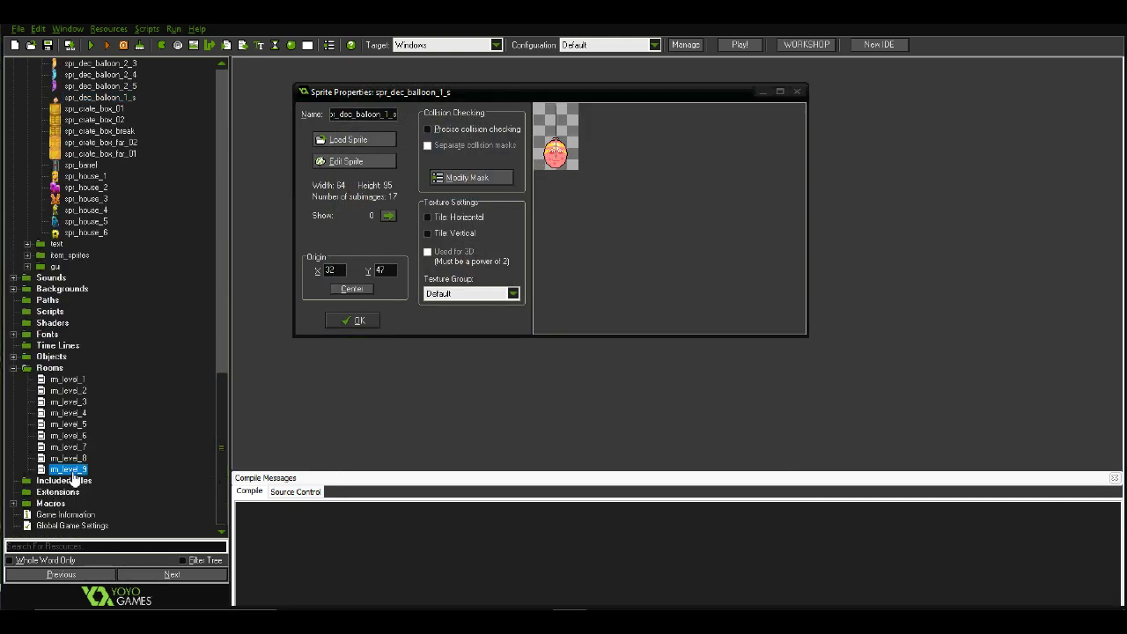
left_click_drag(108, 500, 83, 576)
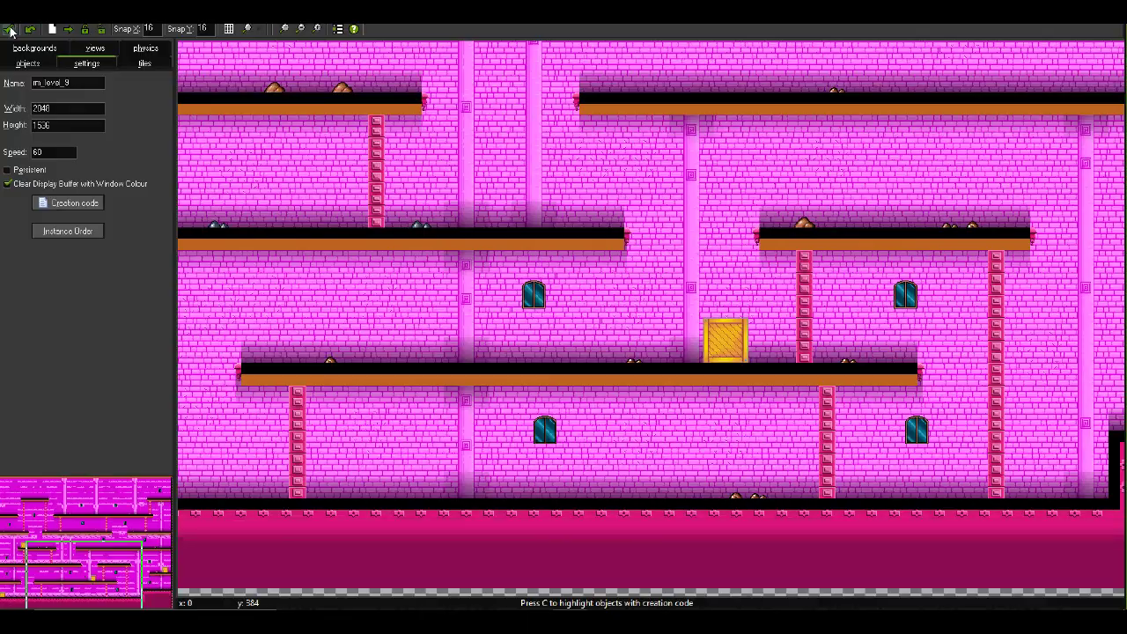
left_click(8, 28)
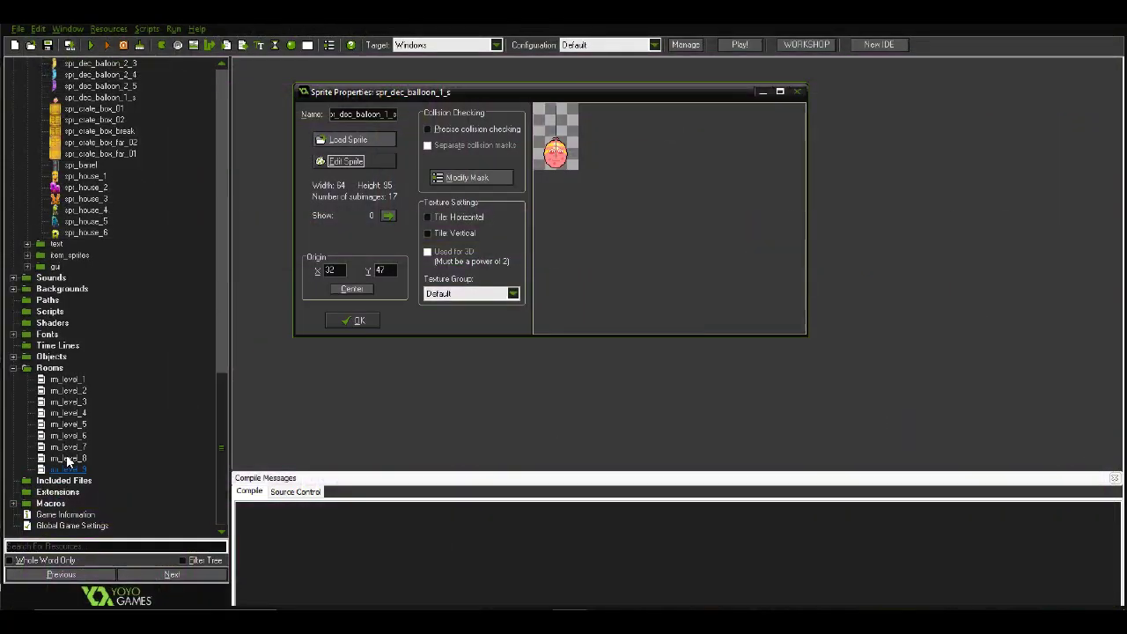
left_click(342, 319)
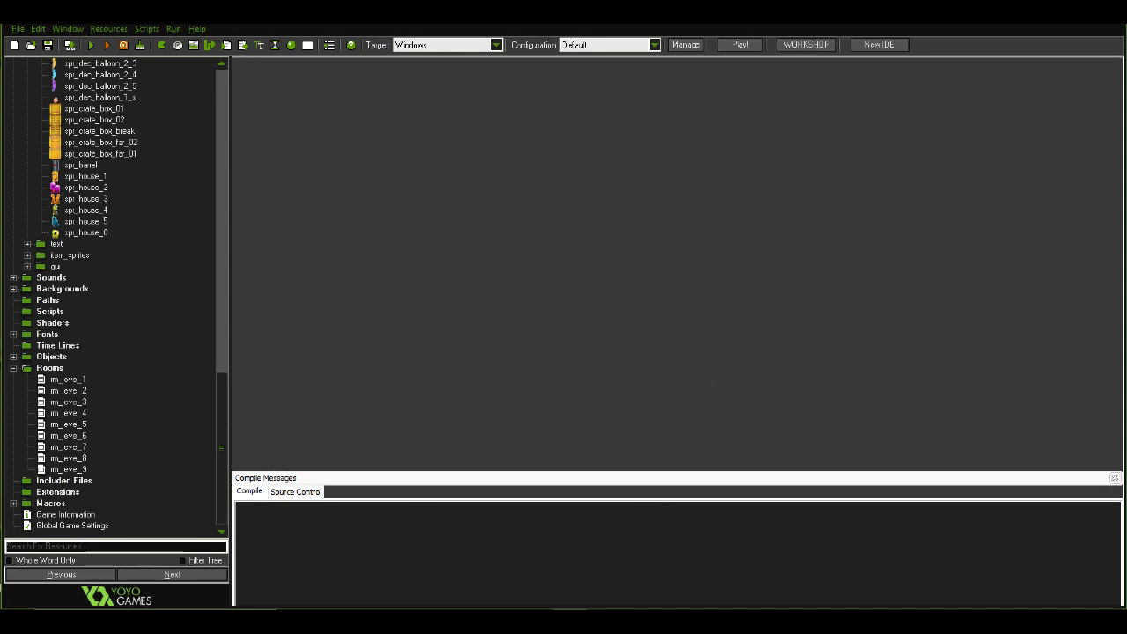
left_click(614, 590)
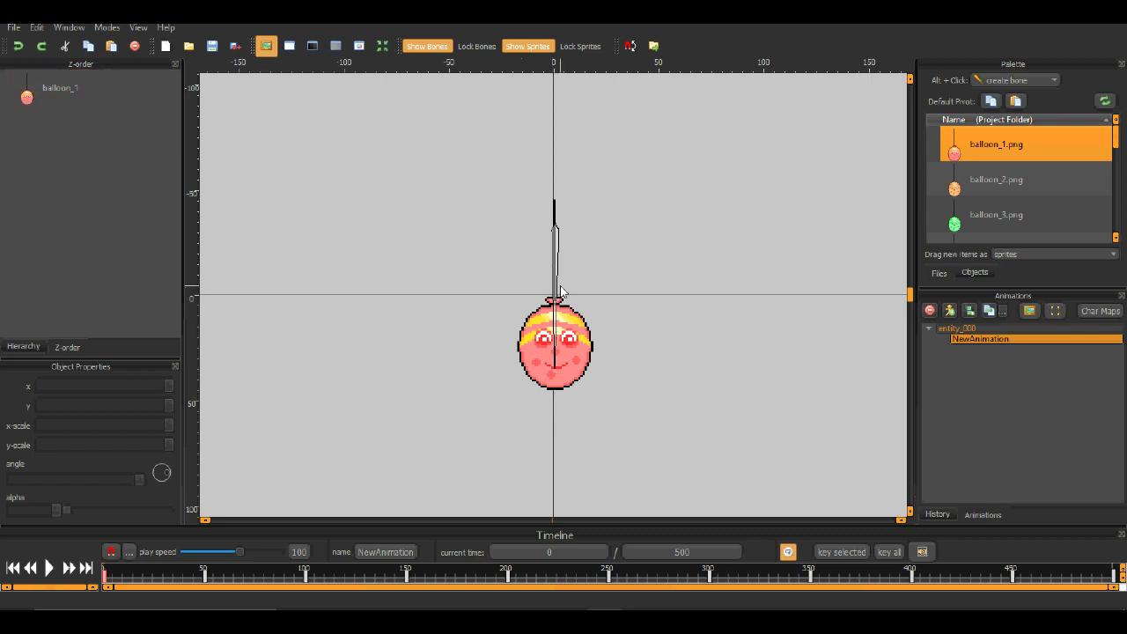
left_click(77, 568)
left_click(30, 567)
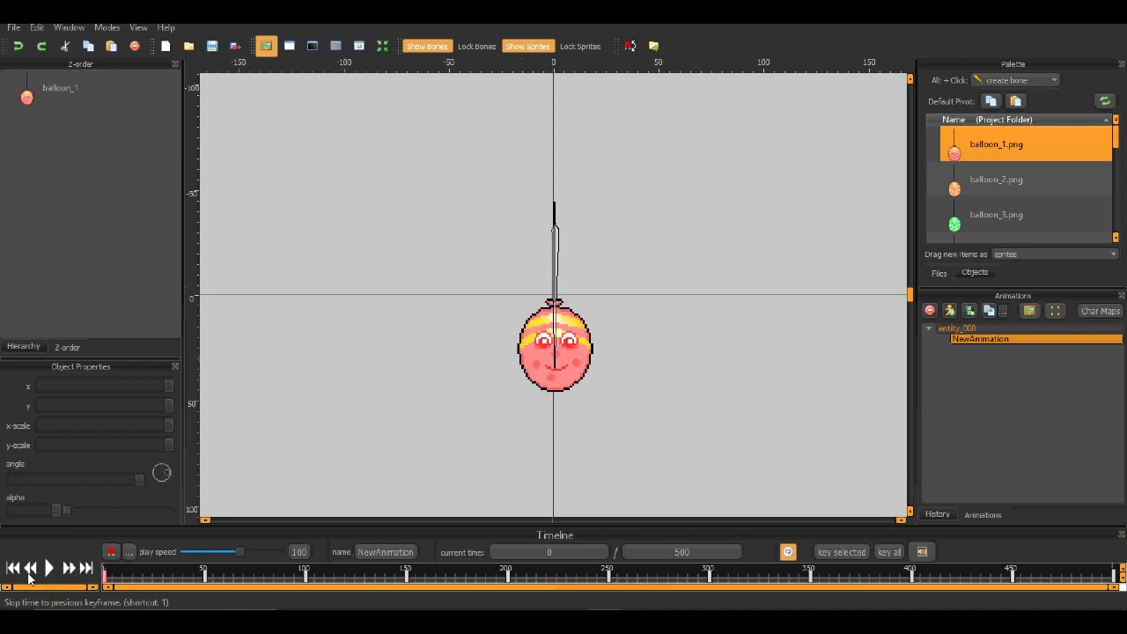
left_click(567, 357)
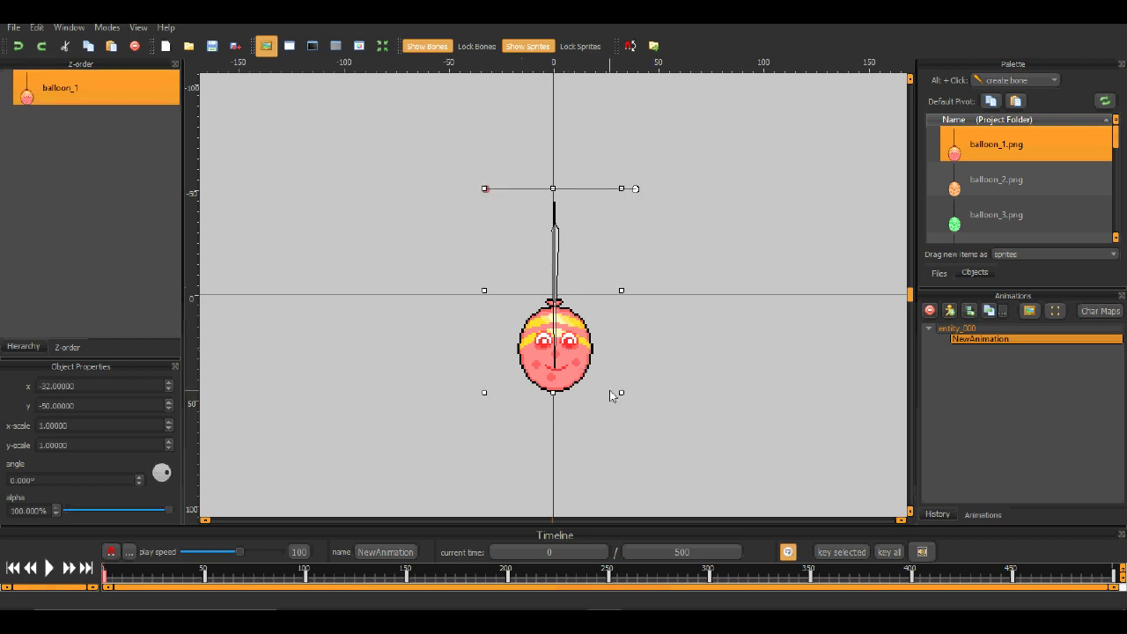
left_click(68, 574)
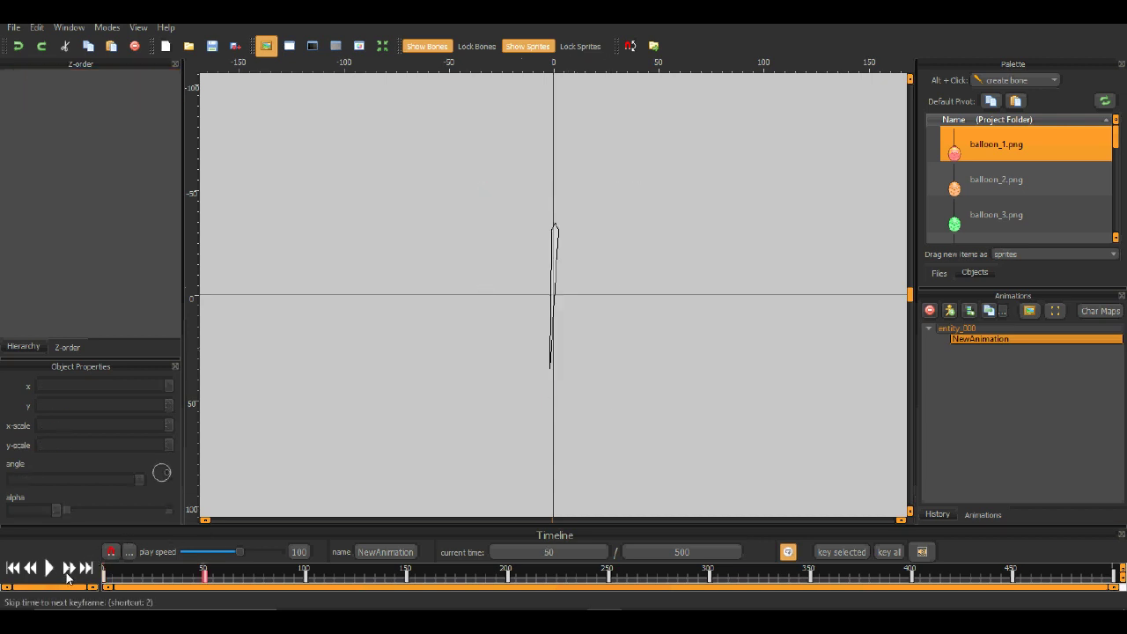
left_click(68, 574)
left_click(68, 574)
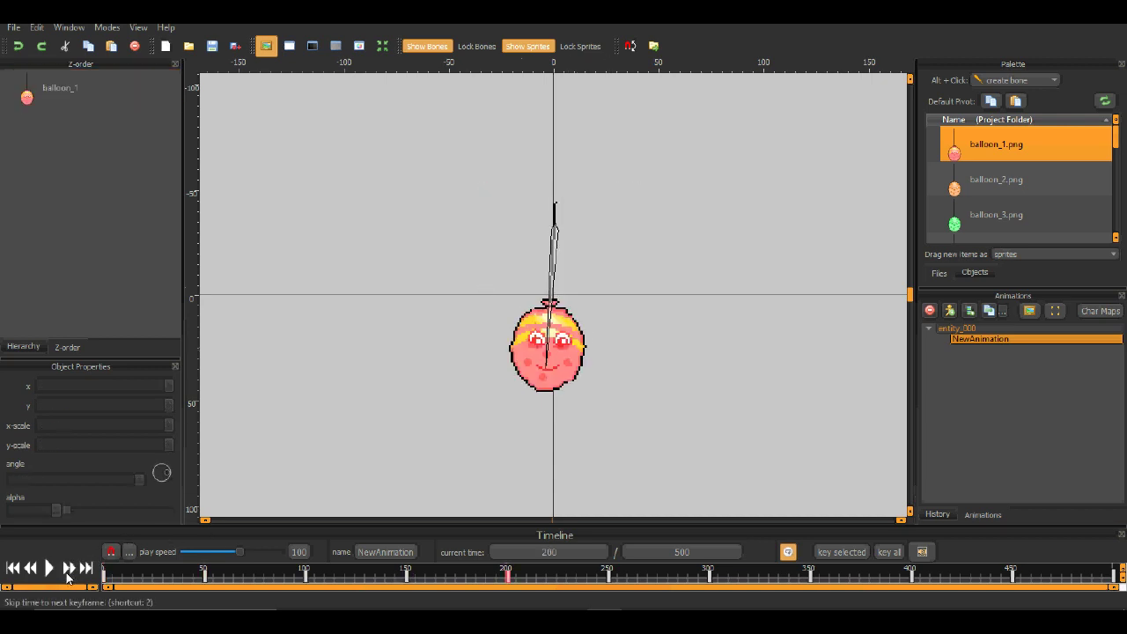
left_click(68, 574)
left_click(68, 574)
left_click(68, 574)
left_click(67, 574)
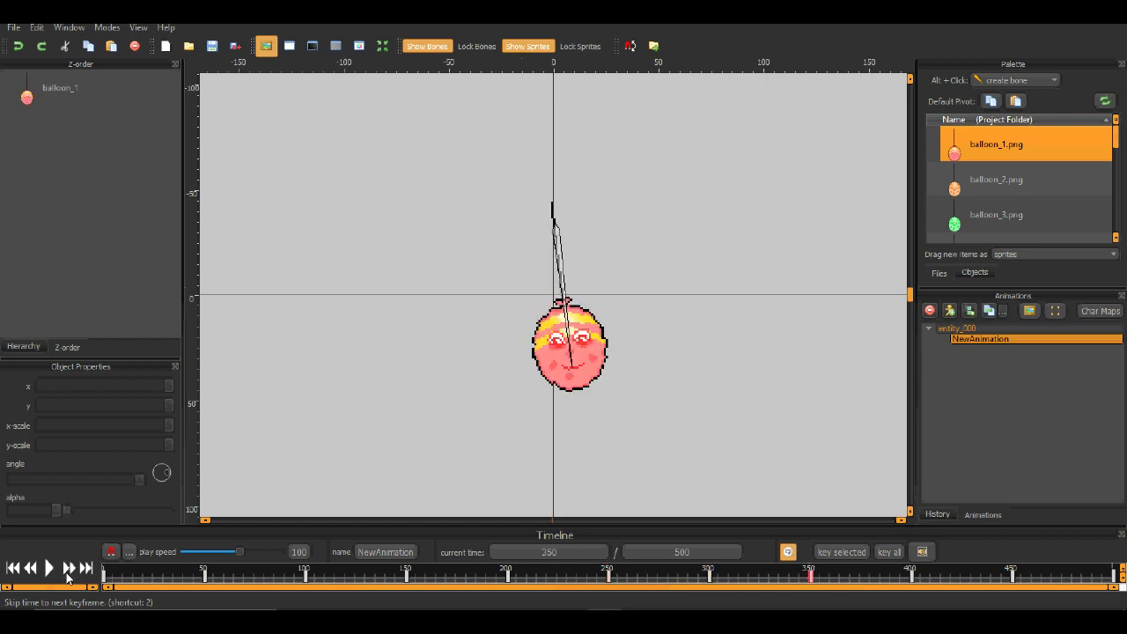
left_click(68, 574)
left_click(67, 573)
left_click(68, 574)
left_click(68, 573)
left_click(67, 574)
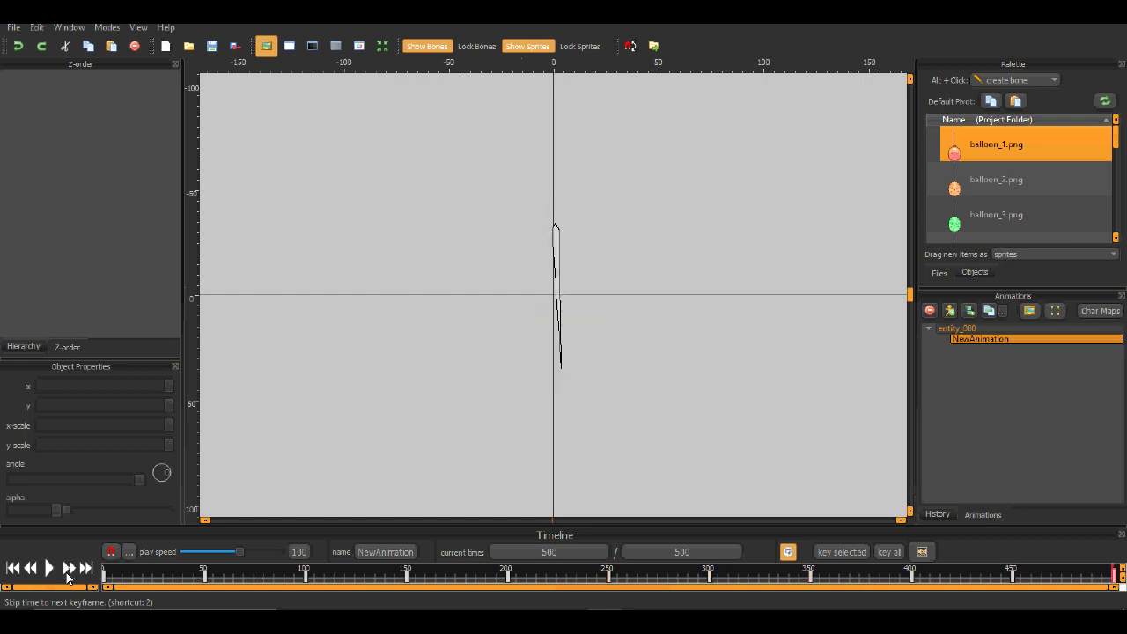
left_click(68, 574)
left_click(67, 574)
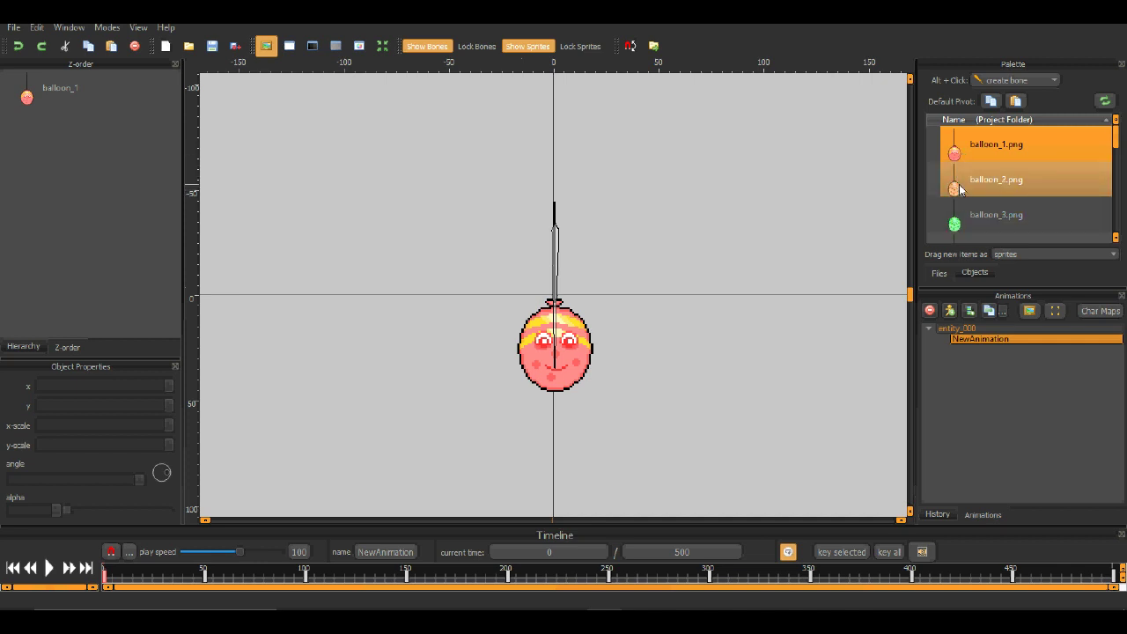
Place balloon_3.png from the Palette beside the red balloon on the canvas
left_click(961, 217)
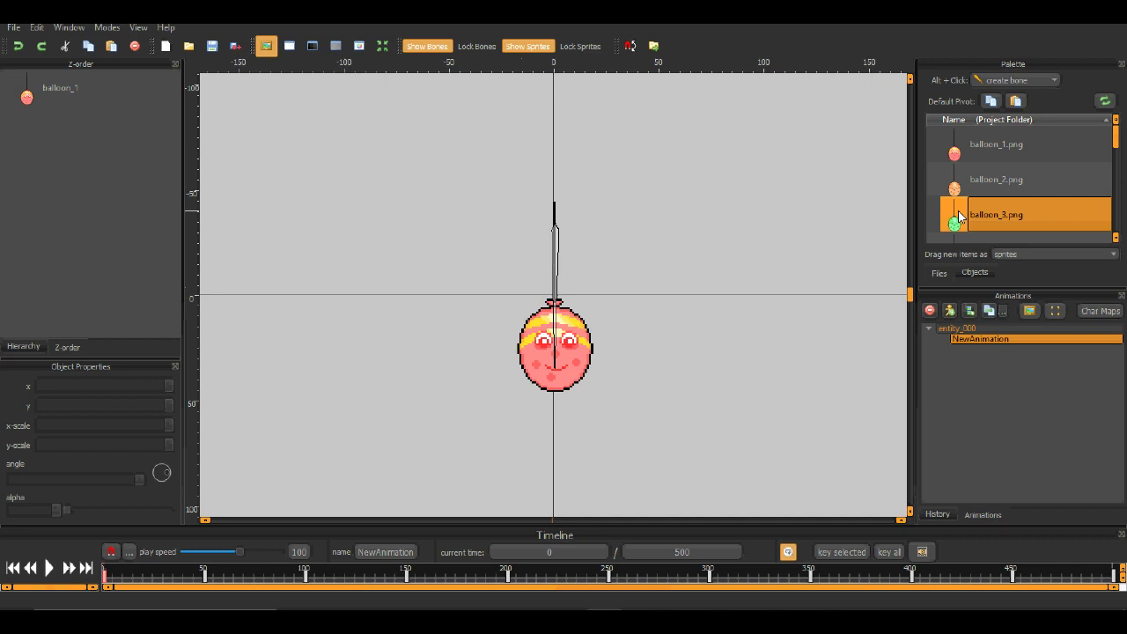
left_click_drag(960, 216, 585, 199)
left_click(694, 194)
Create a bone for the green balloon and align it straight down its string
left_click_drag(738, 203, 705, 286)
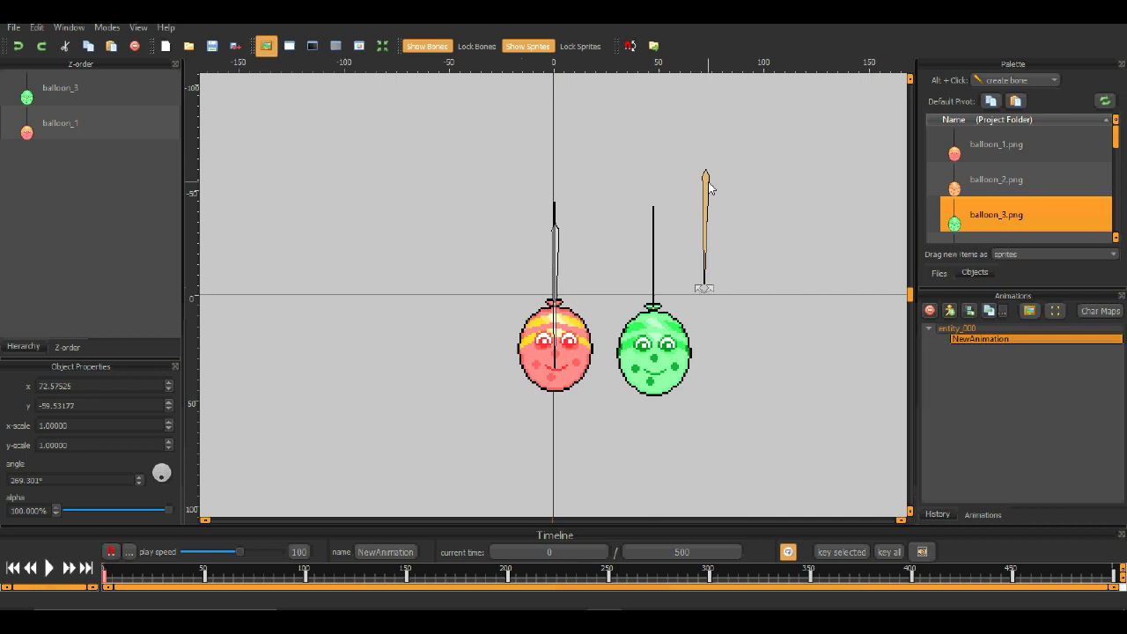
left_click_drag(710, 187, 661, 378)
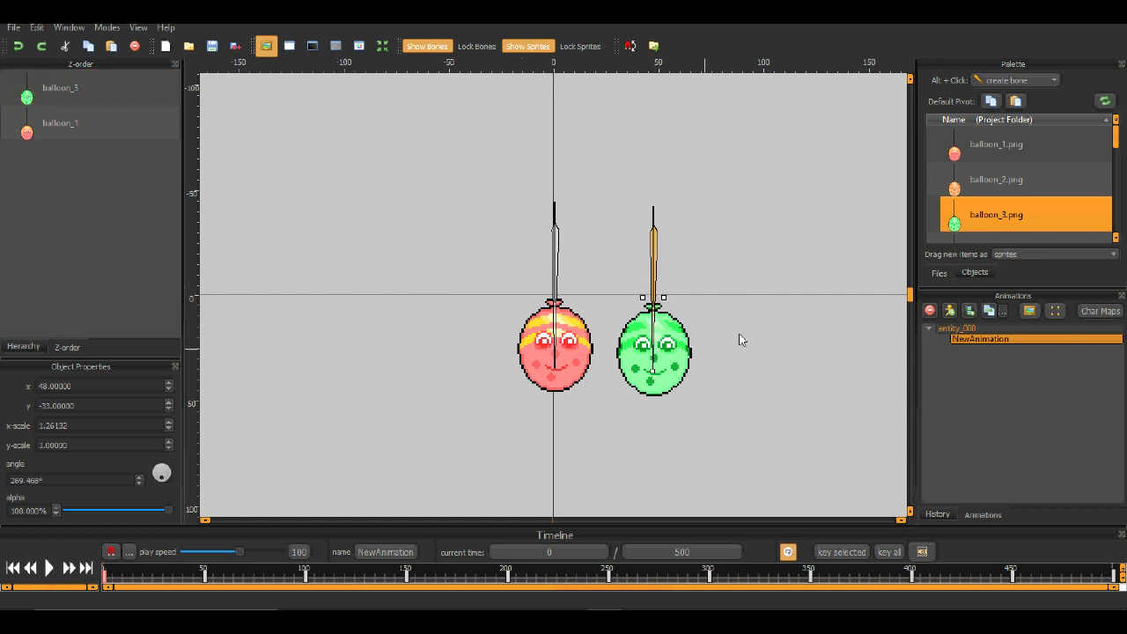
left_click(652, 371)
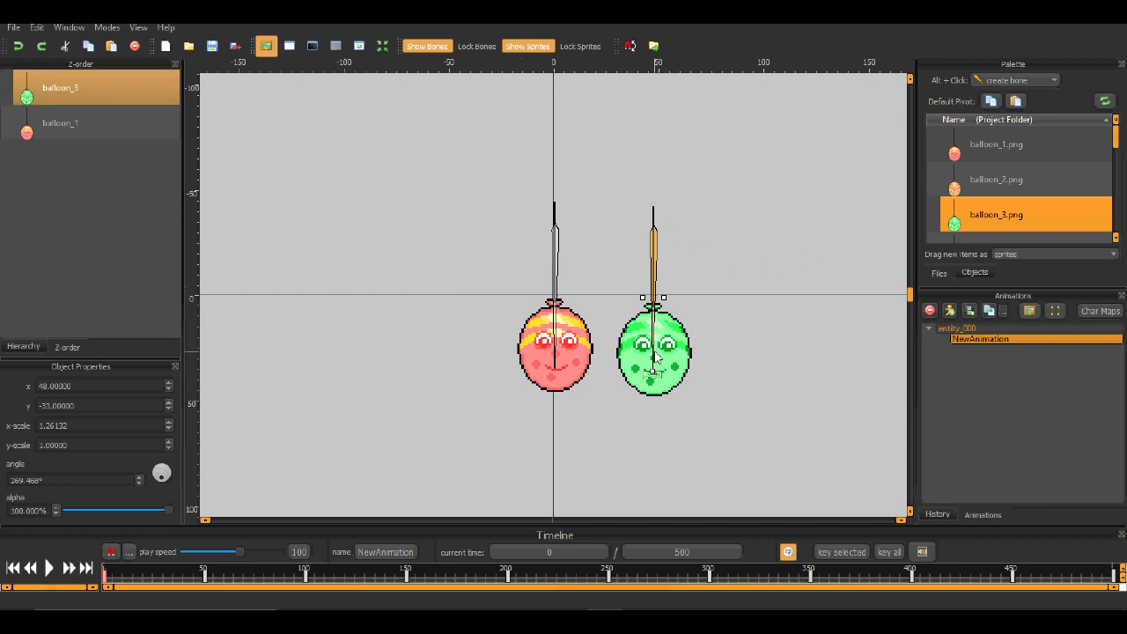
left_click_drag(654, 356, 654, 372)
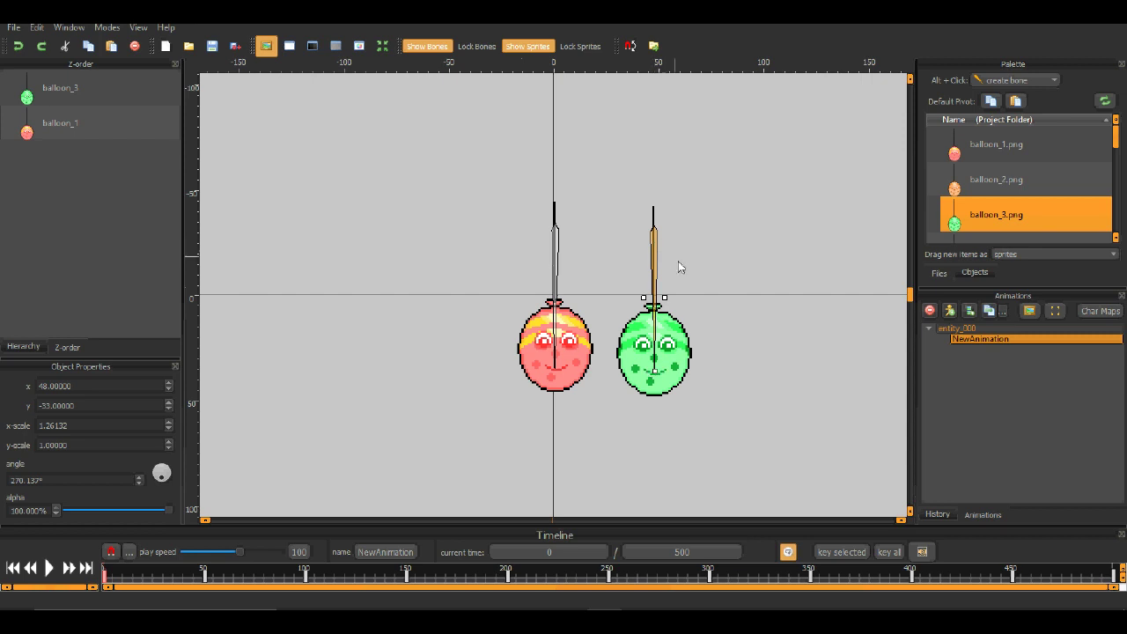
Move the green balloon's bone onto the red balloon's anchor point
left_click(676, 336)
left_click(679, 251)
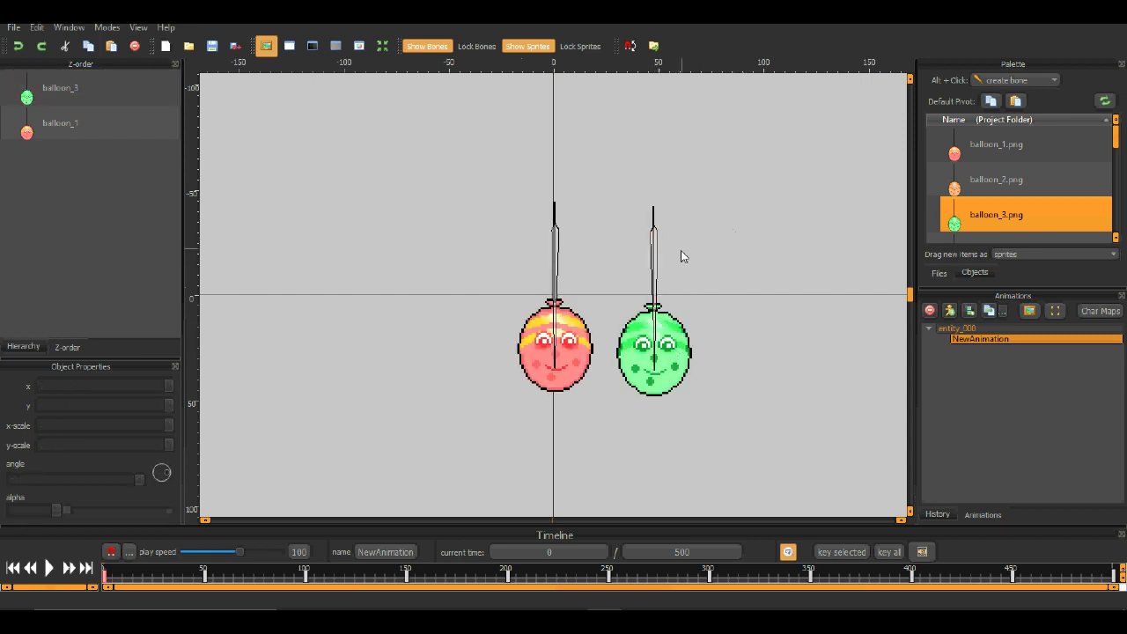
left_click(654, 242)
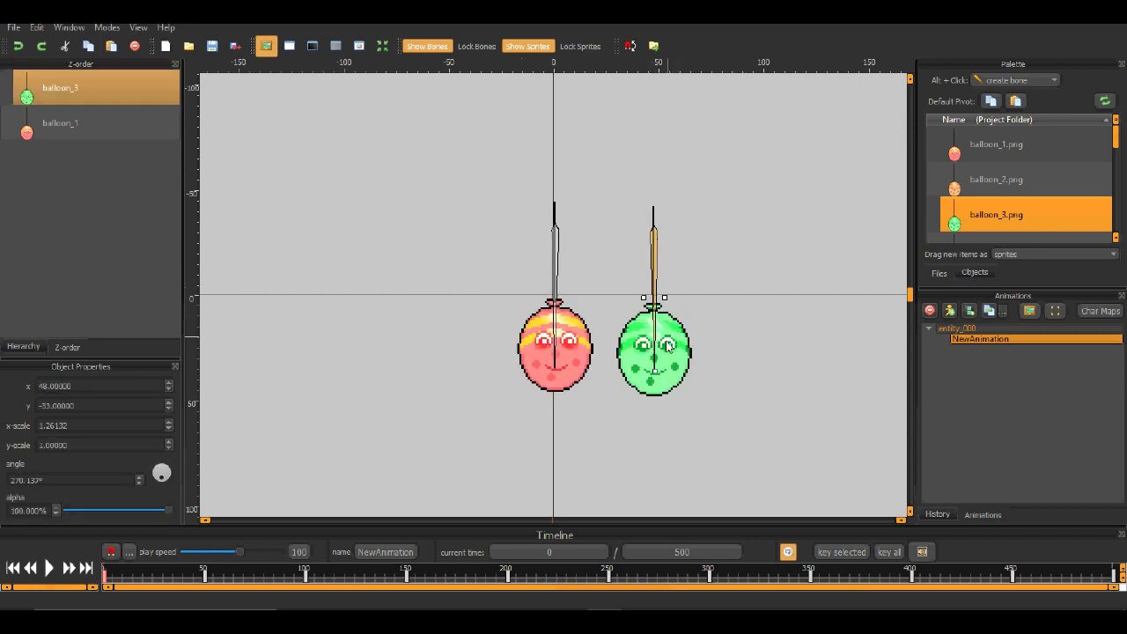
left_click(695, 334)
left_click(673, 334)
left_click(656, 255)
left_click(564, 313)
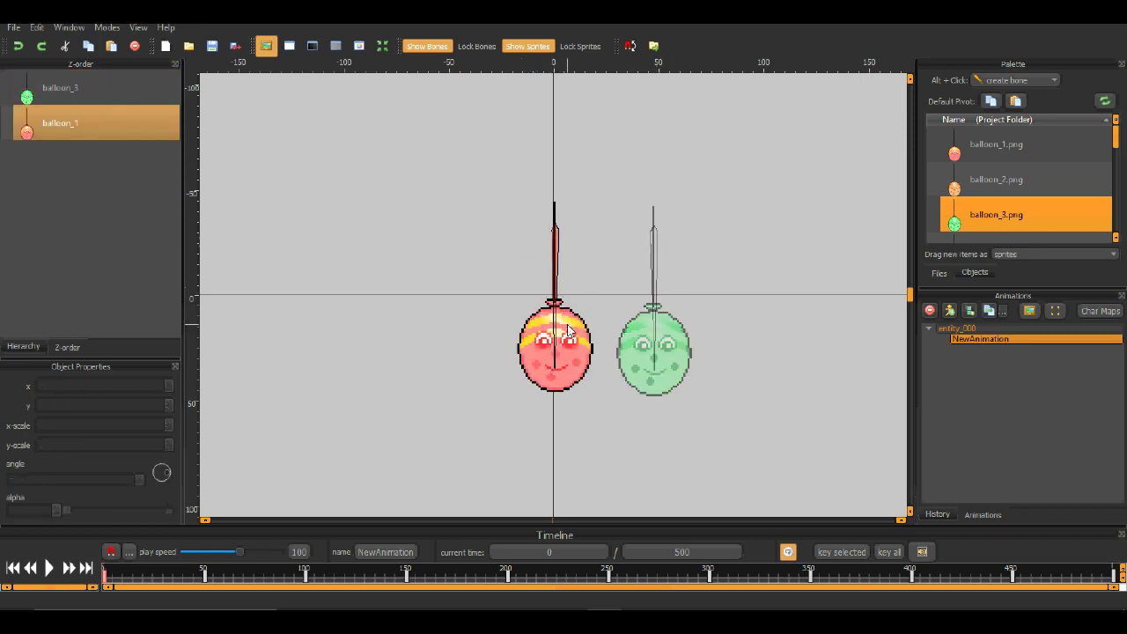
left_click(556, 267)
left_click(658, 296)
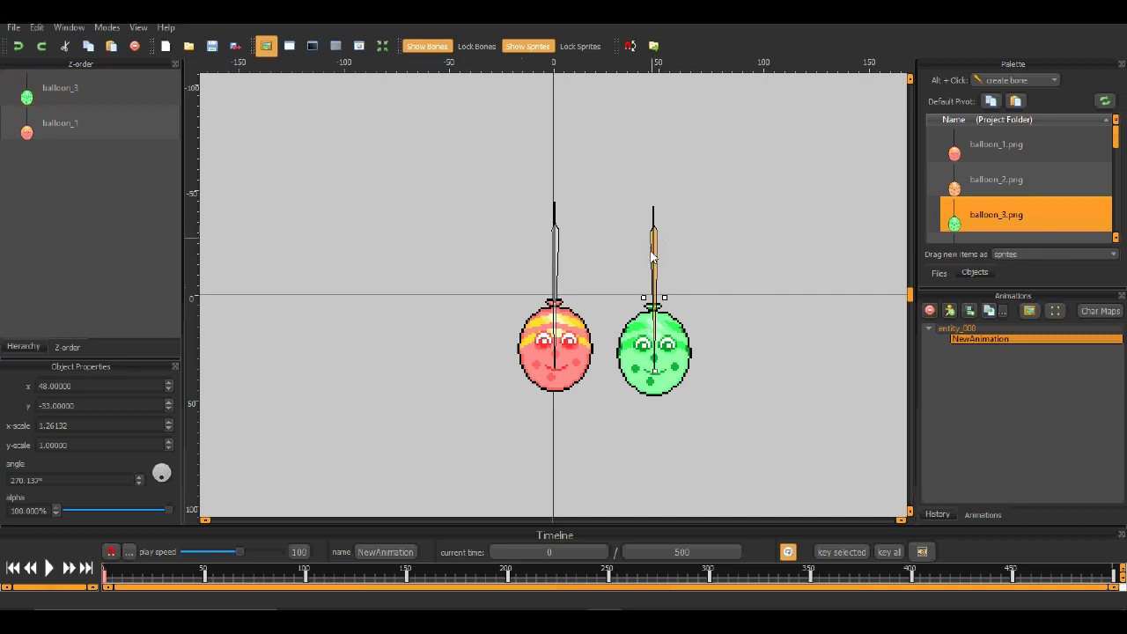
left_click_drag(654, 249, 550, 235)
Swing the green bone left to 254.644° and the red bone right to 280.481°
left_click_drag(553, 355, 533, 361)
mouse_move(548, 238)
left_mouse_down()
mouse_move(533, 222)
mouse_move(549, 243)
left_mouse_up()
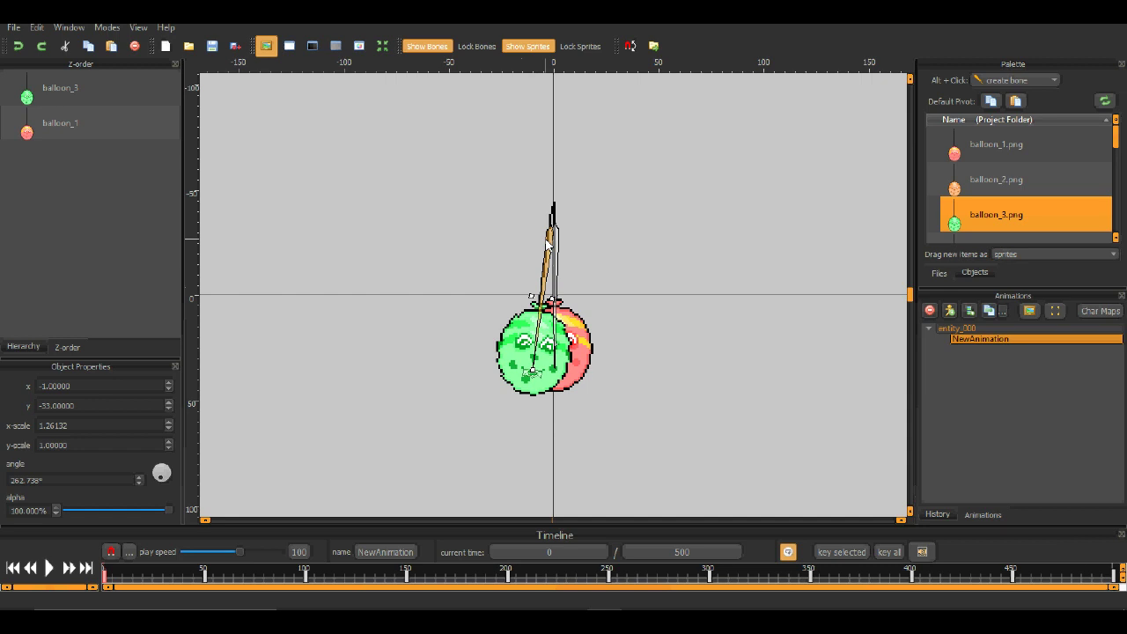
left_click(546, 387)
left_click_drag(535, 368, 531, 366)
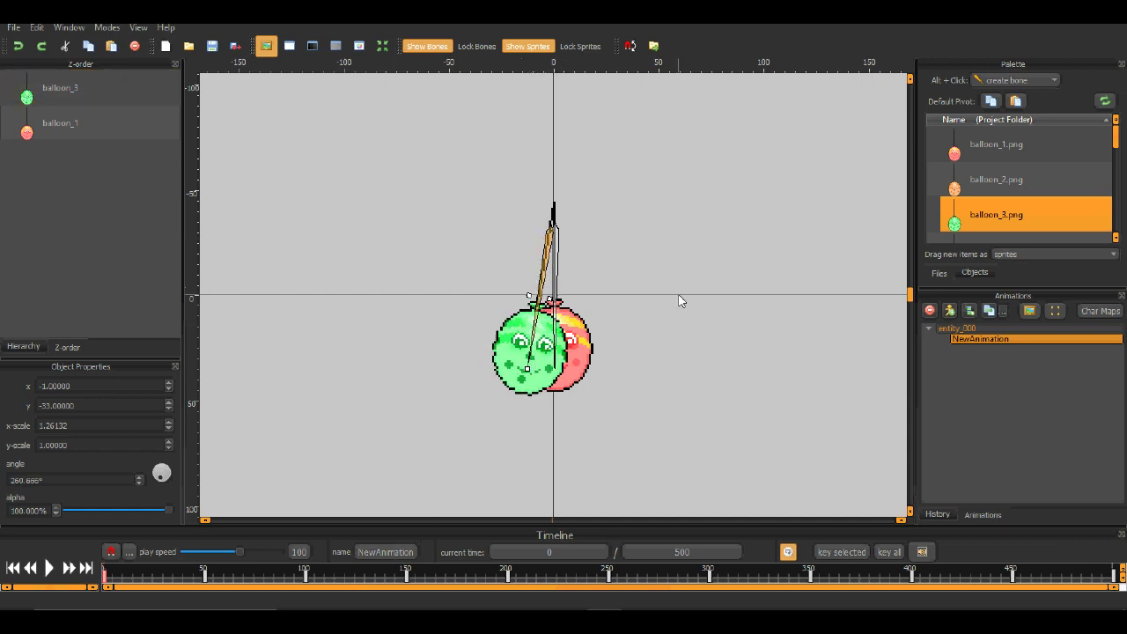
left_click(531, 366)
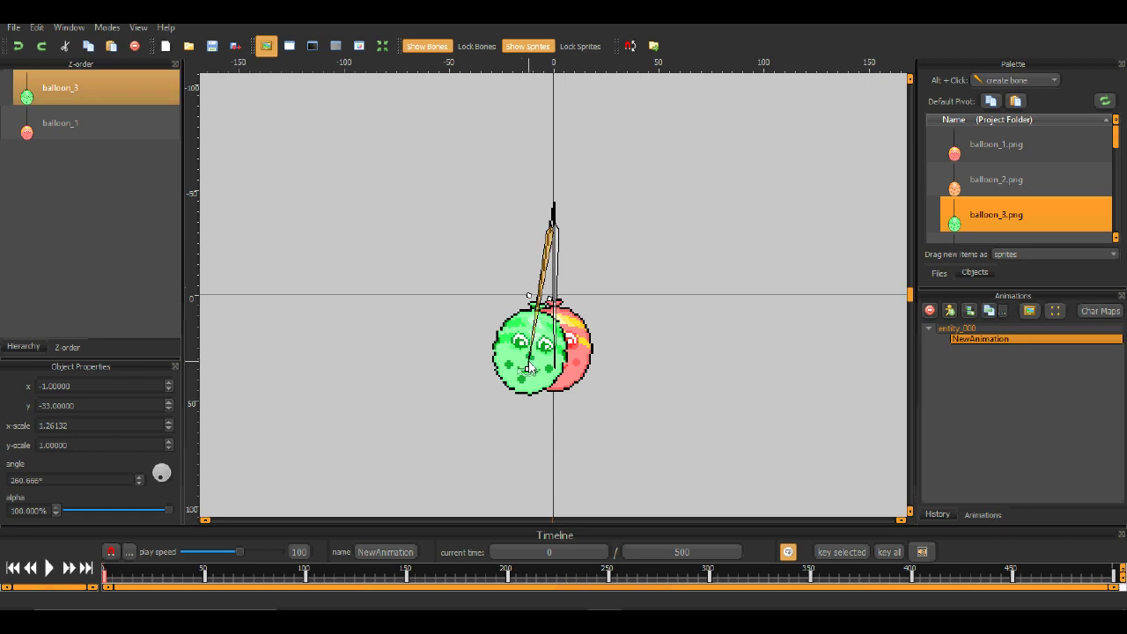
left_click(531, 366)
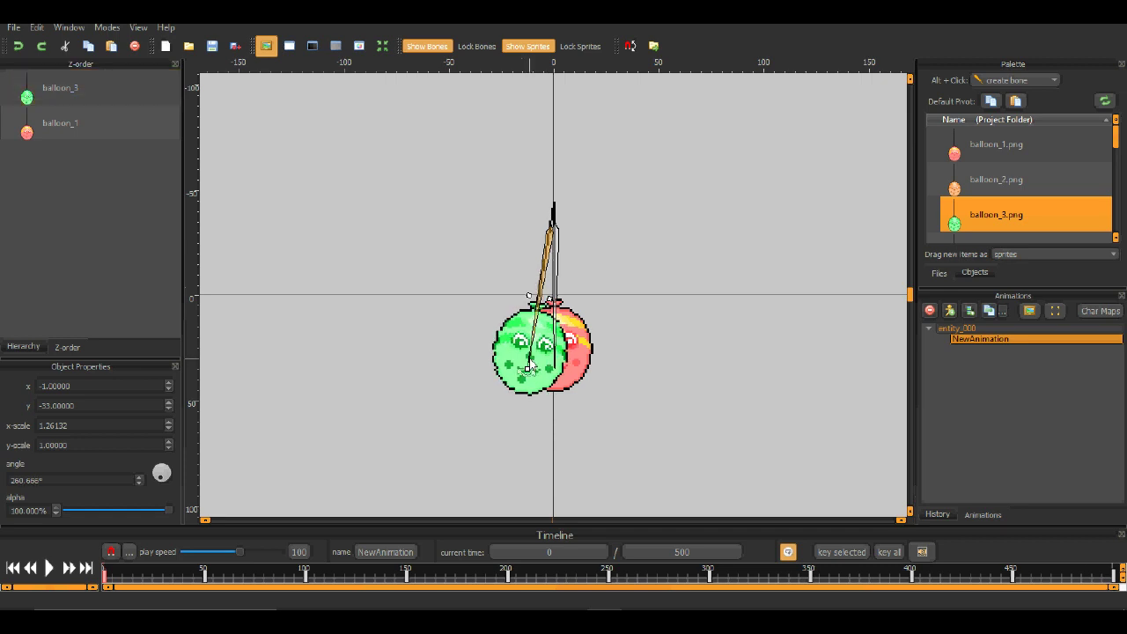
left_click_drag(556, 296, 581, 366)
left_click(528, 366)
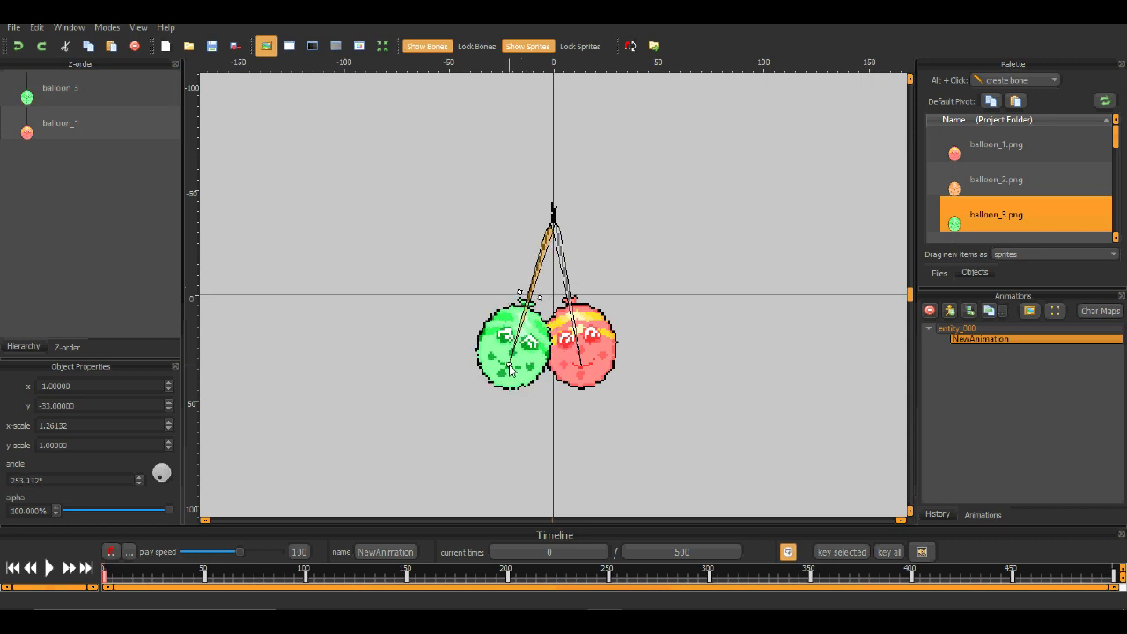
left_click_drag(509, 369, 514, 368)
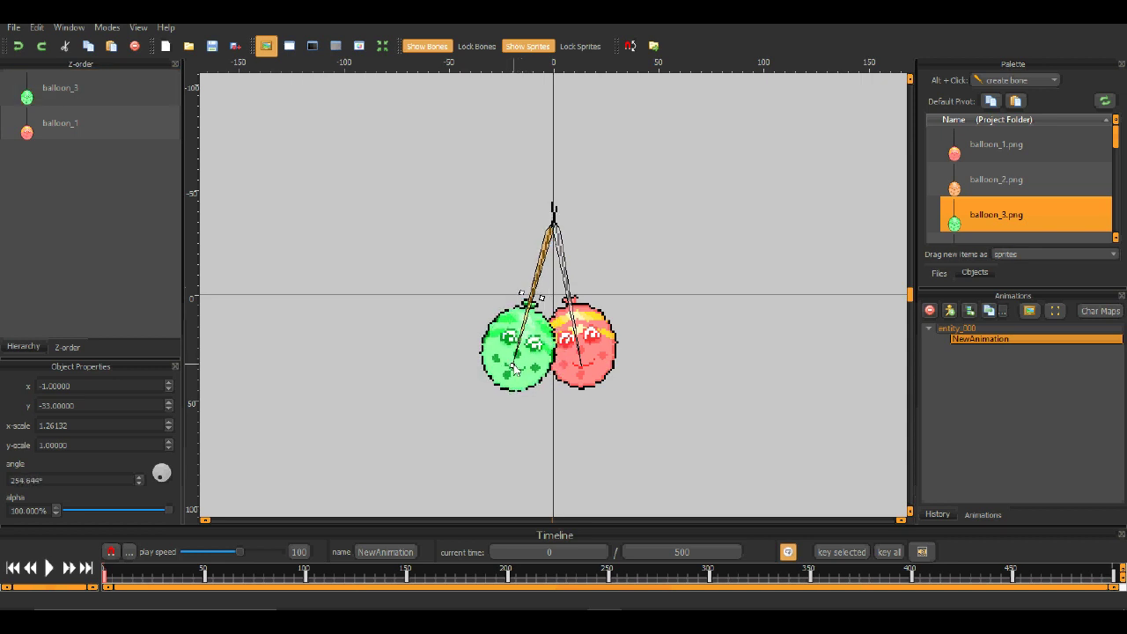
left_click(205, 574)
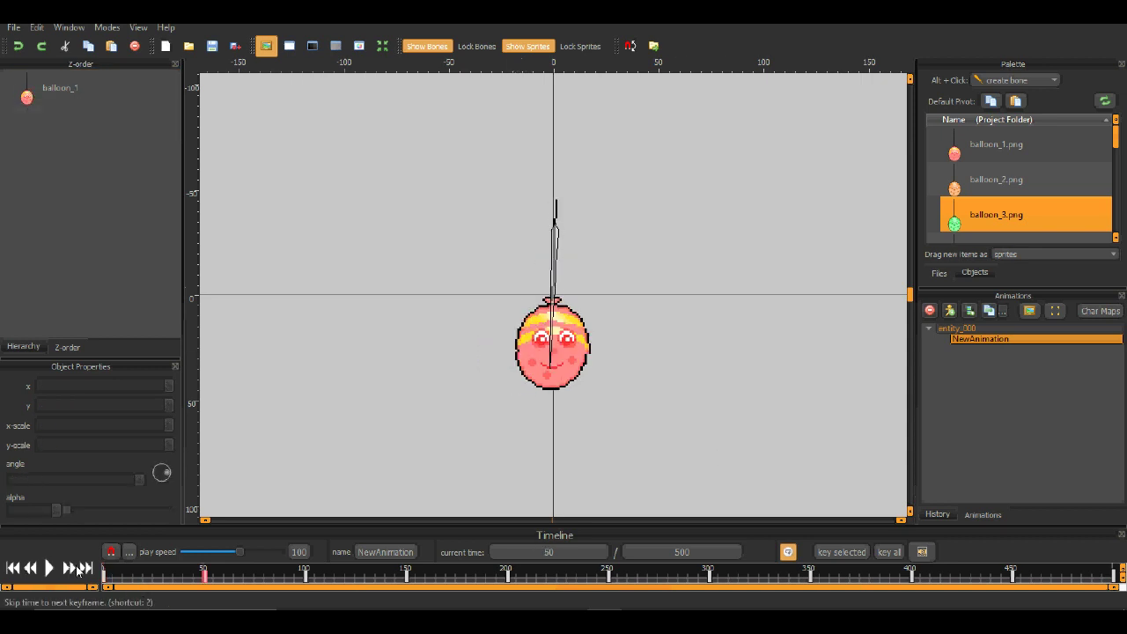
left_click(517, 368)
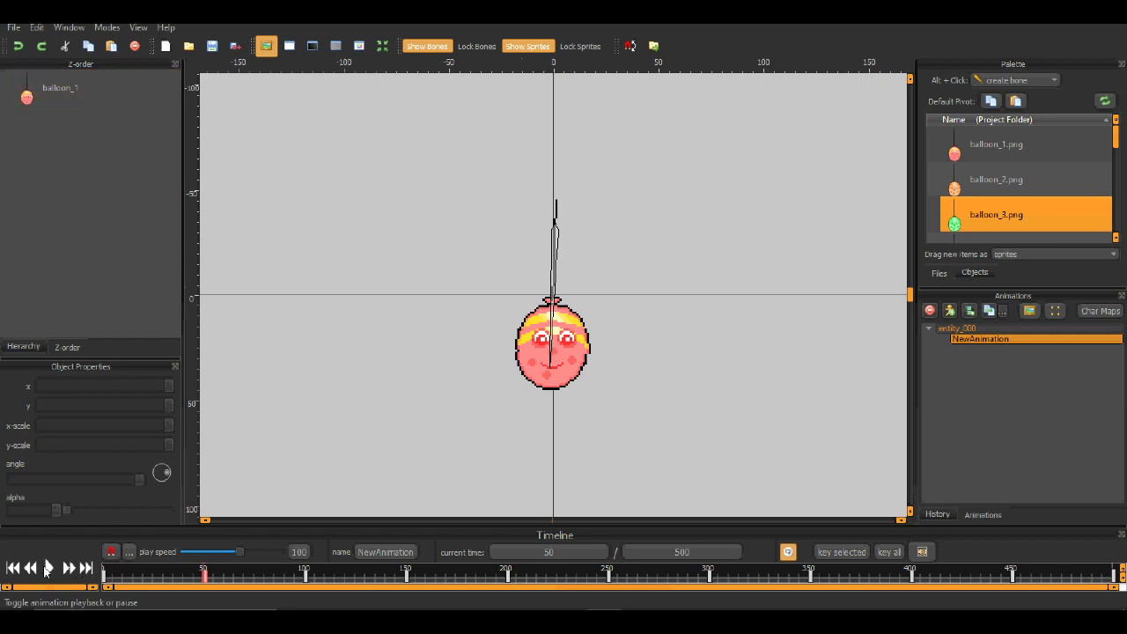
left_click(29, 567)
left_click(573, 343)
left_click(566, 284)
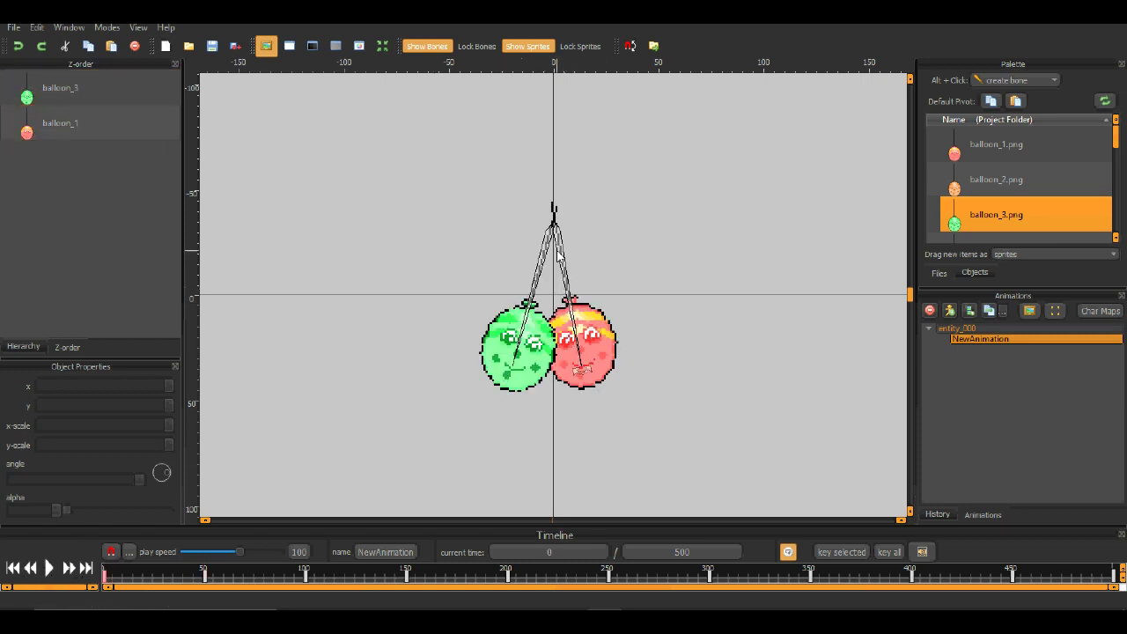
left_click(551, 247)
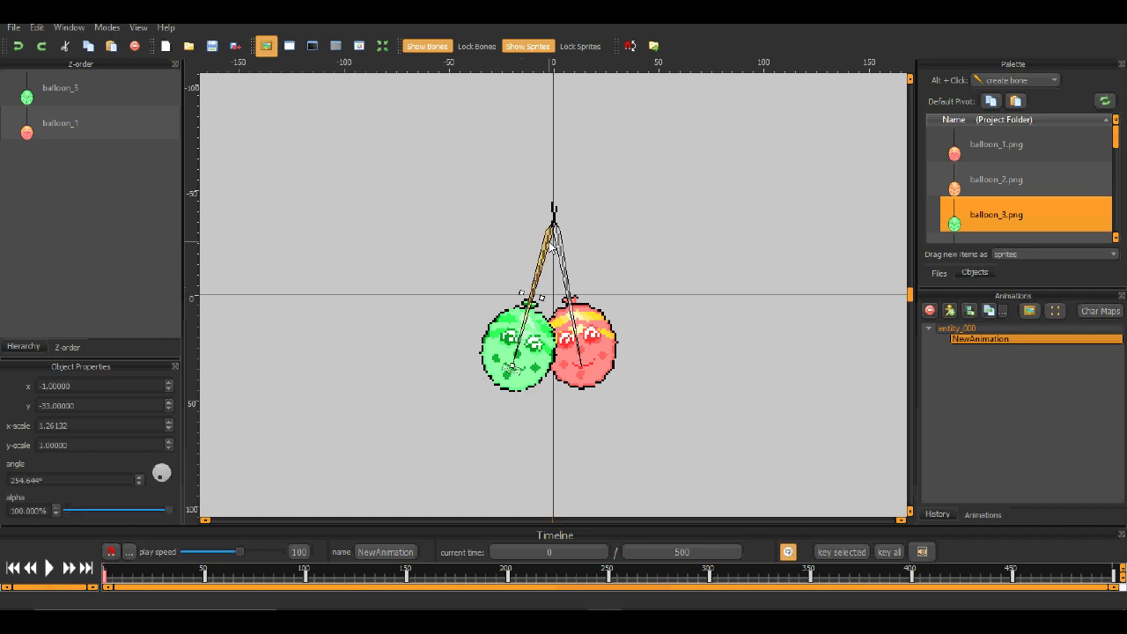
left_click(537, 349)
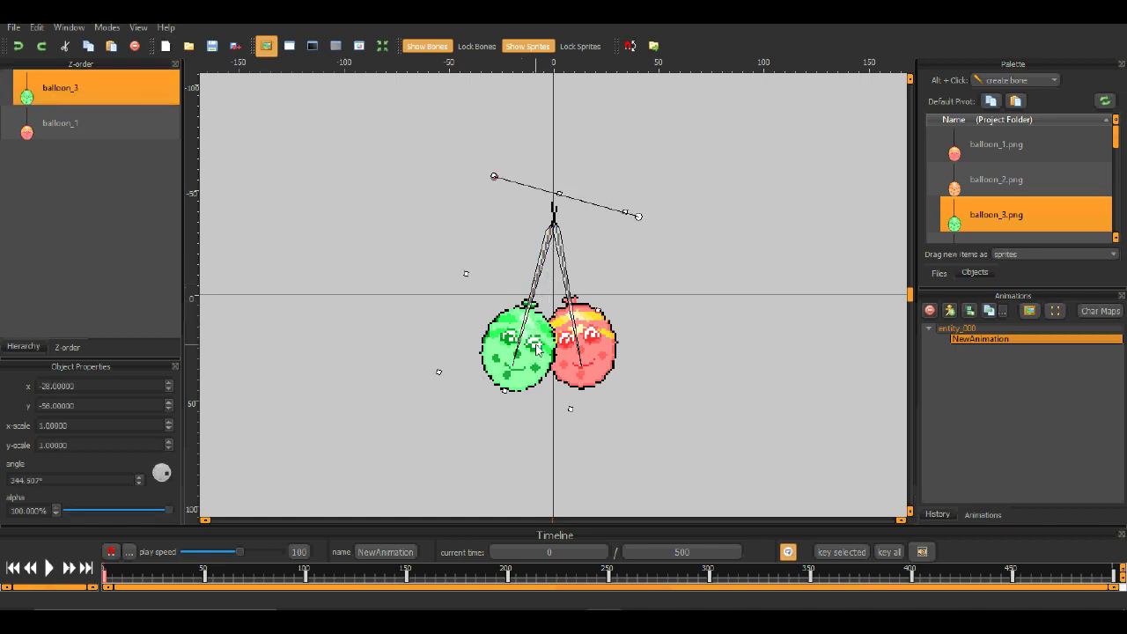
left_click(403, 334)
left_click(542, 266)
left_click(533, 364)
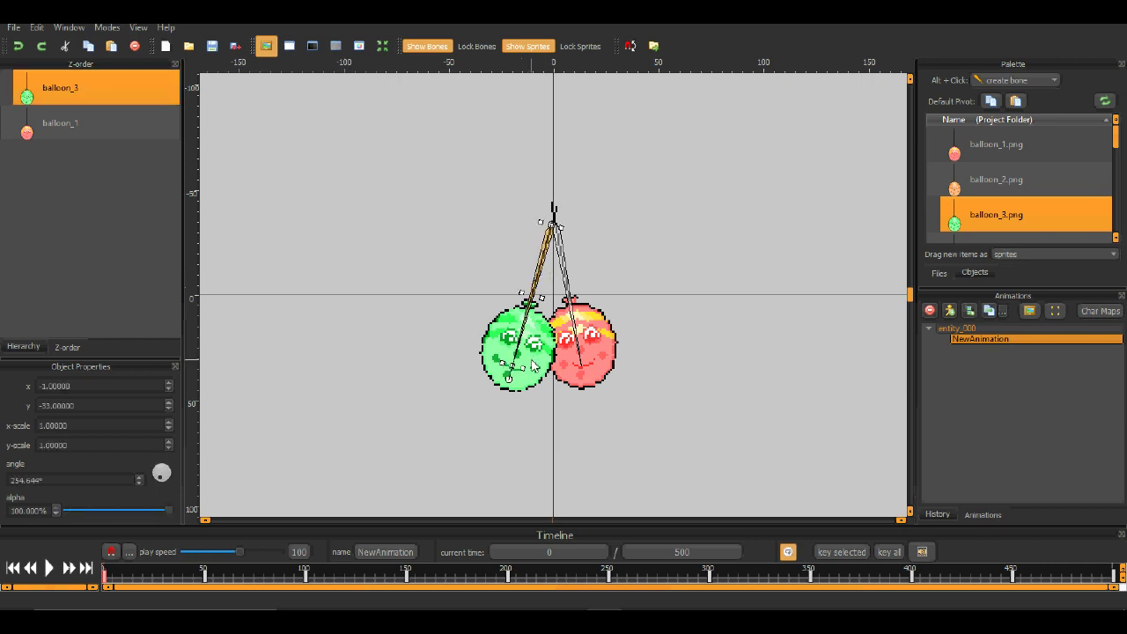
left_click(460, 307)
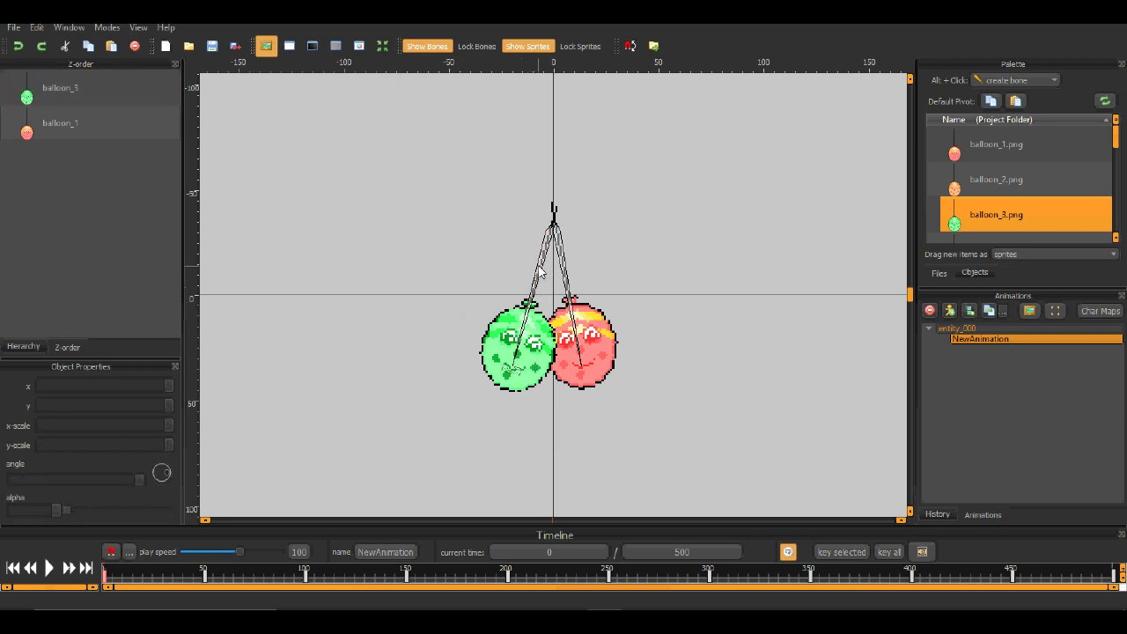
left_click(540, 270)
left_click(382, 428)
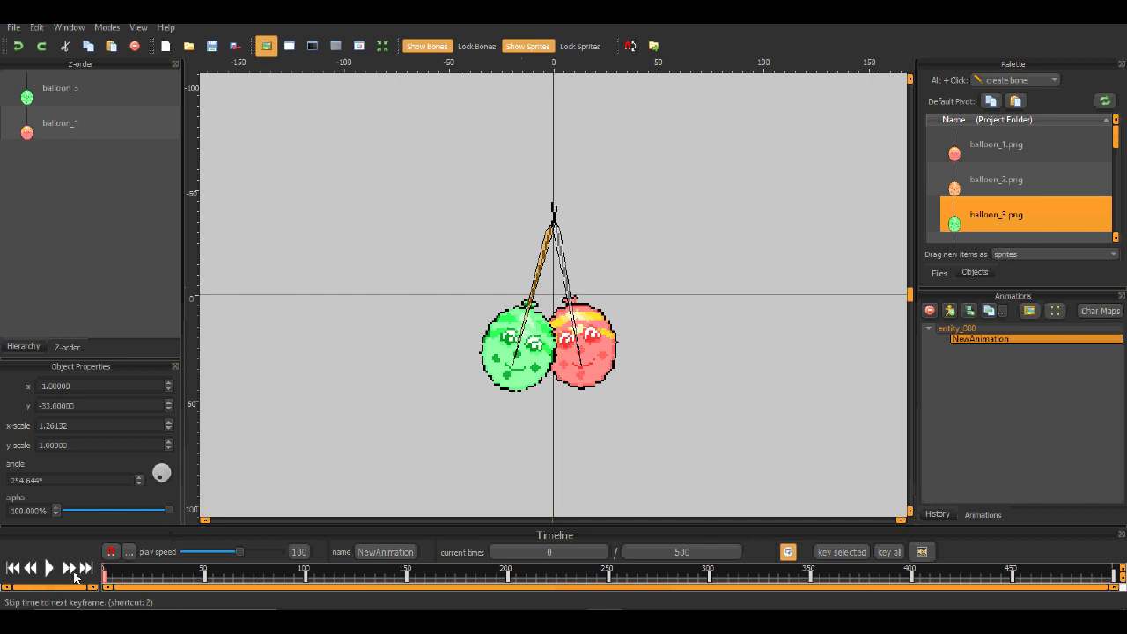
left_click(69, 569)
left_click(69, 570)
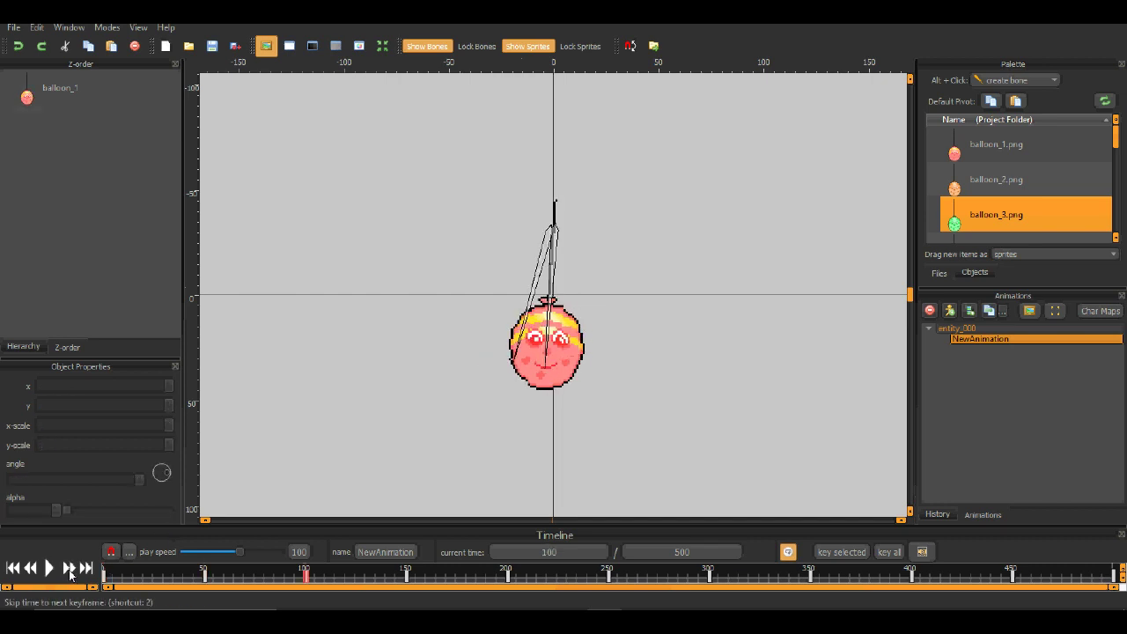
left_click(68, 570)
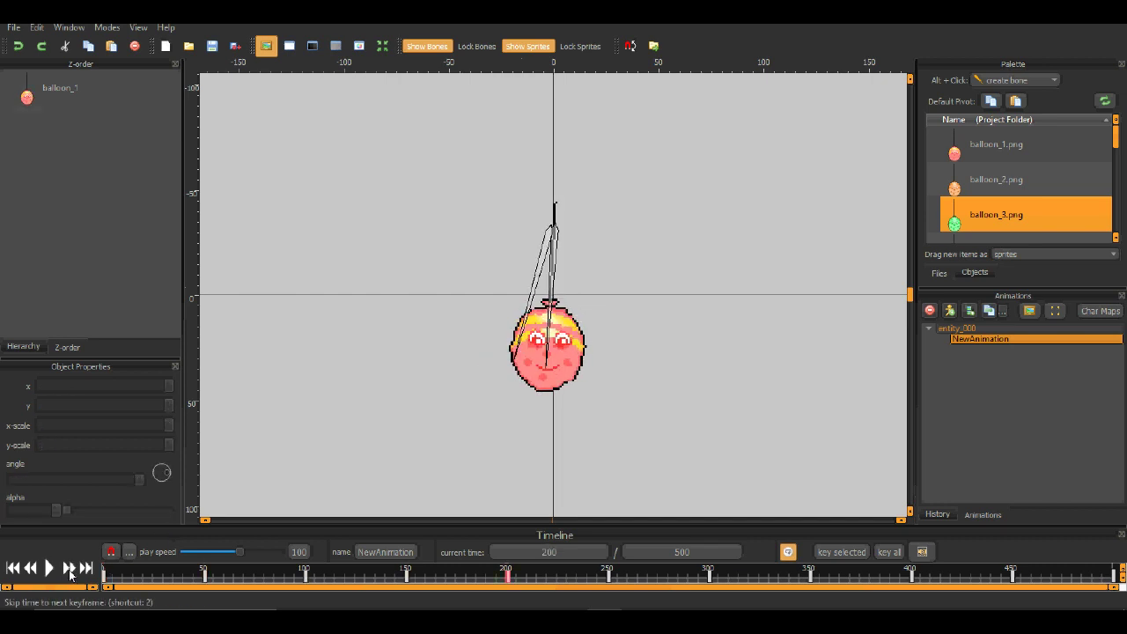
left_click(69, 569)
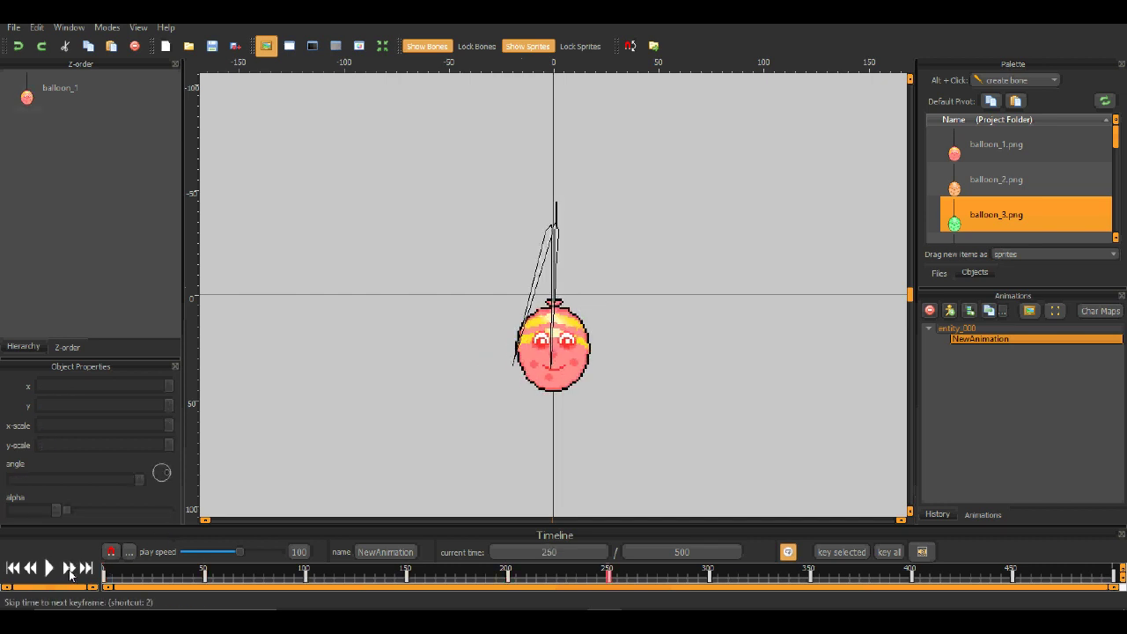
left_click(68, 570)
left_click(69, 569)
left_click(69, 570)
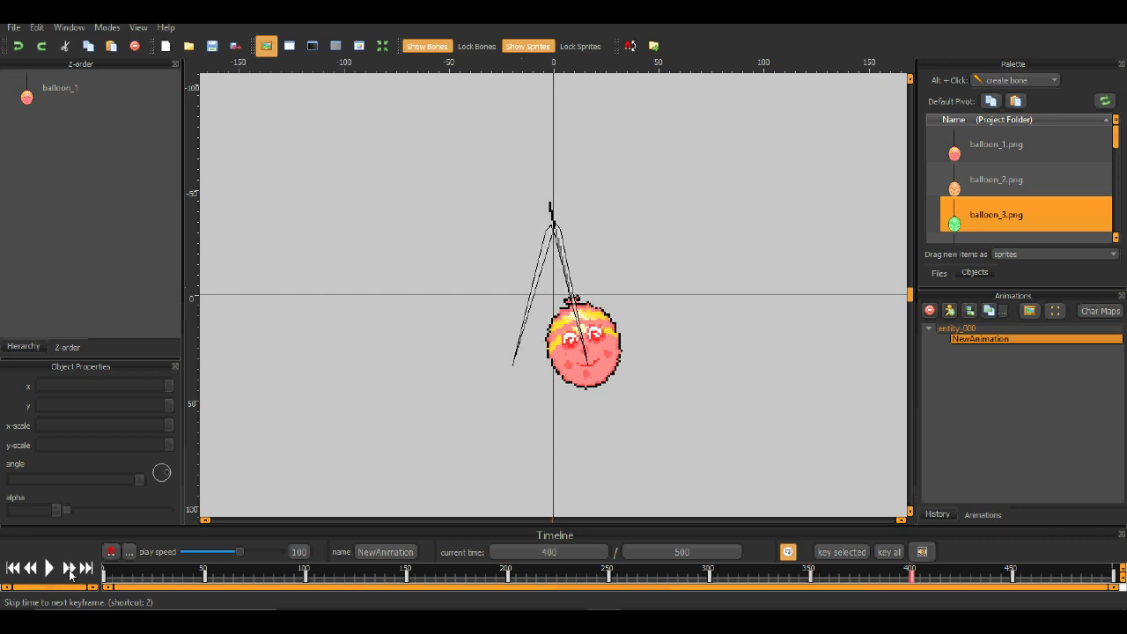
left_click(69, 569)
left_click(69, 569)
left_click(69, 569)
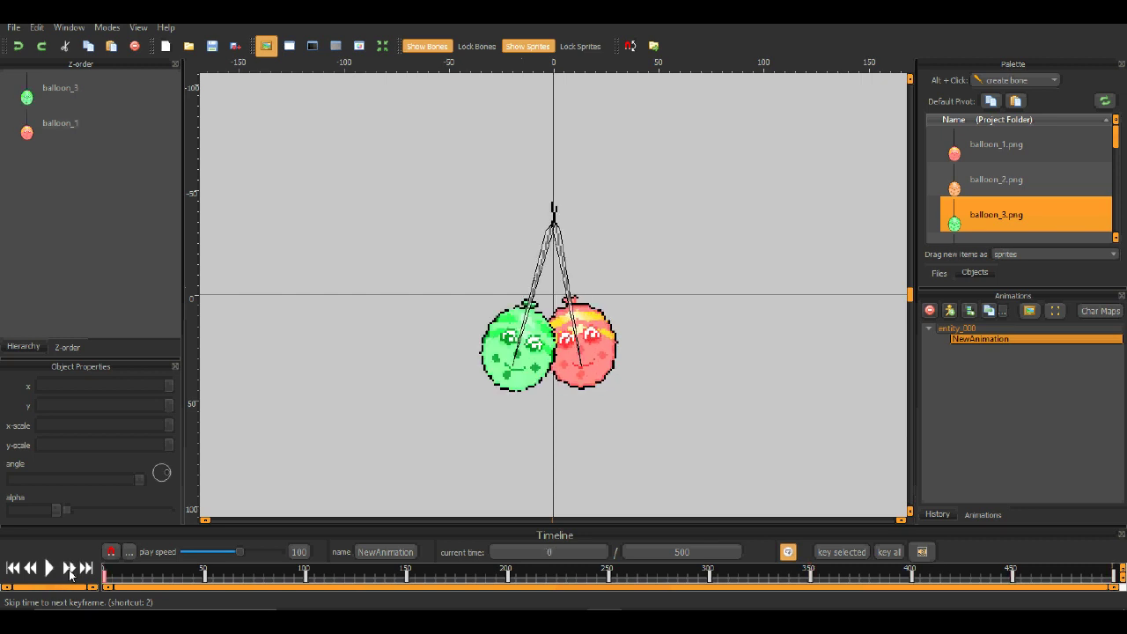
left_click(505, 361)
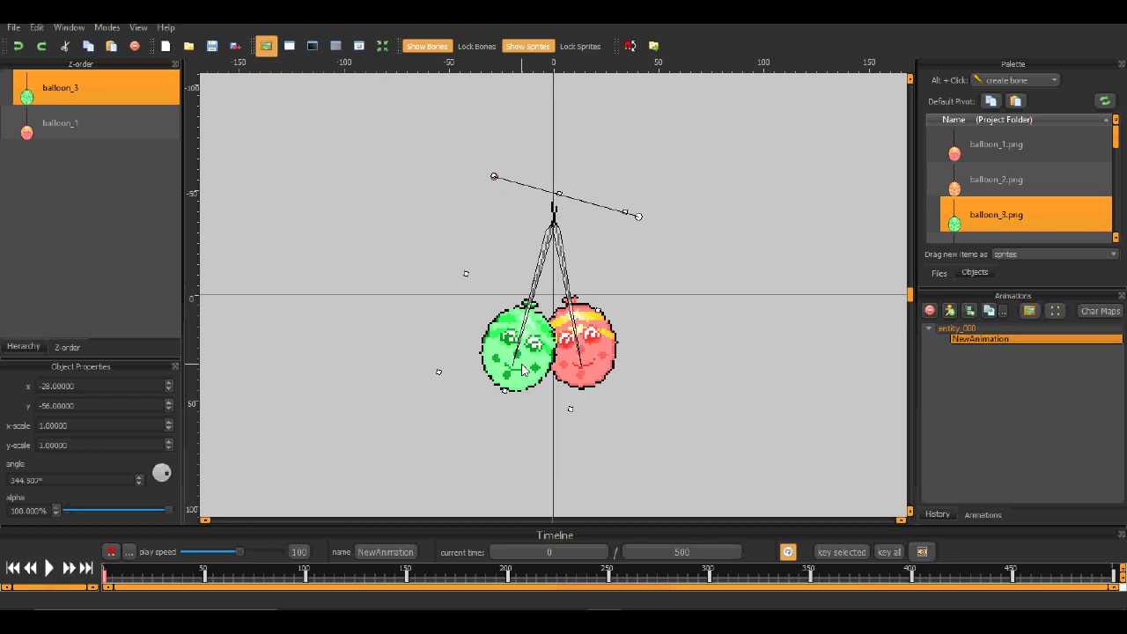
left_click(68, 570)
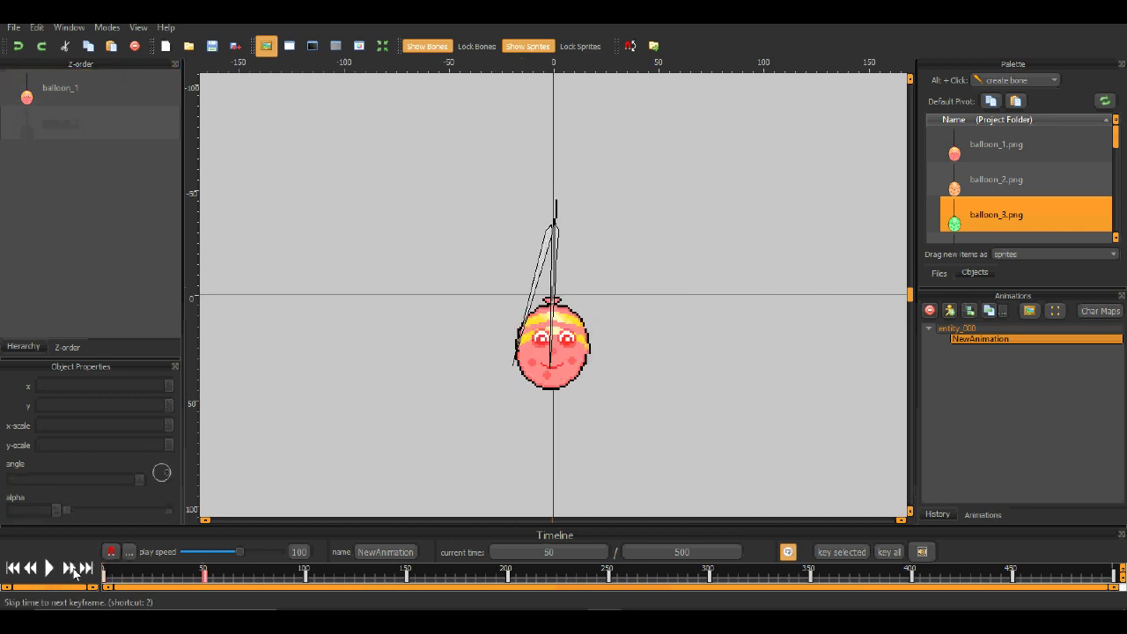
left_click(69, 570)
left_click(69, 570)
left_click(70, 569)
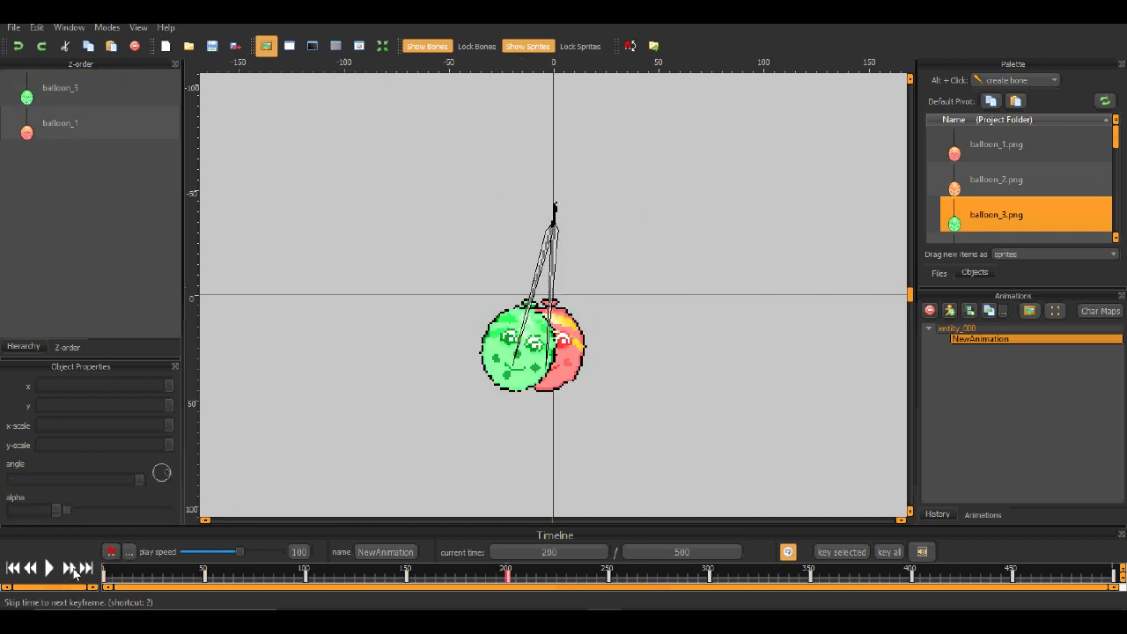
left_click(70, 569)
left_click(71, 568)
left_click(71, 569)
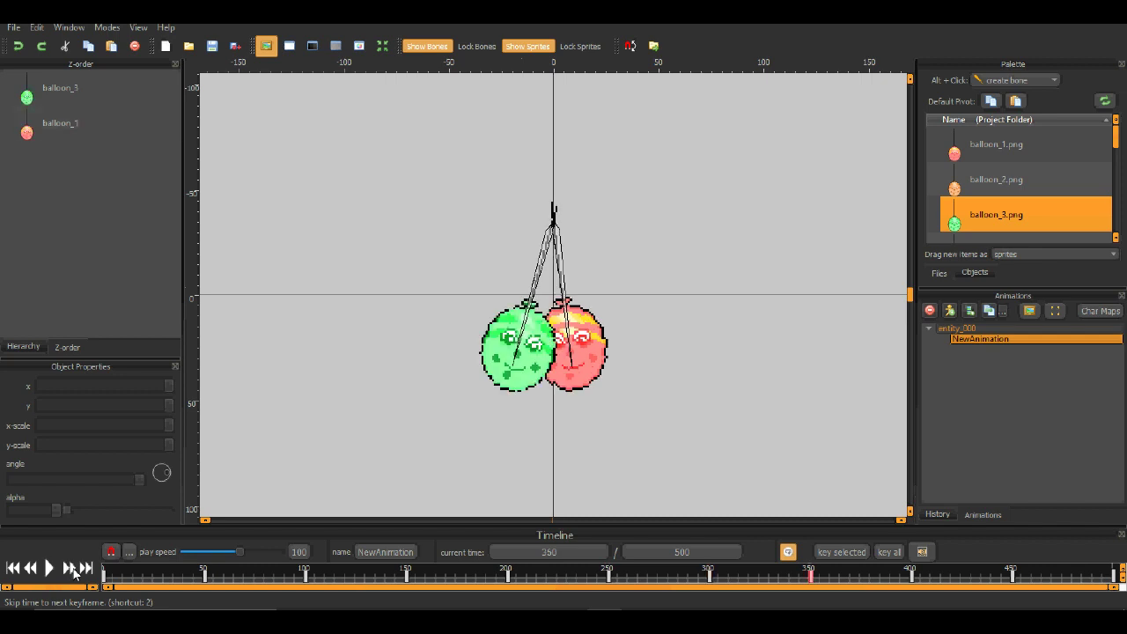
left_click(70, 569)
left_click(70, 568)
Swing the red balloon out right of the green one at keyframes 50, 100 and 150
left_click(72, 570)
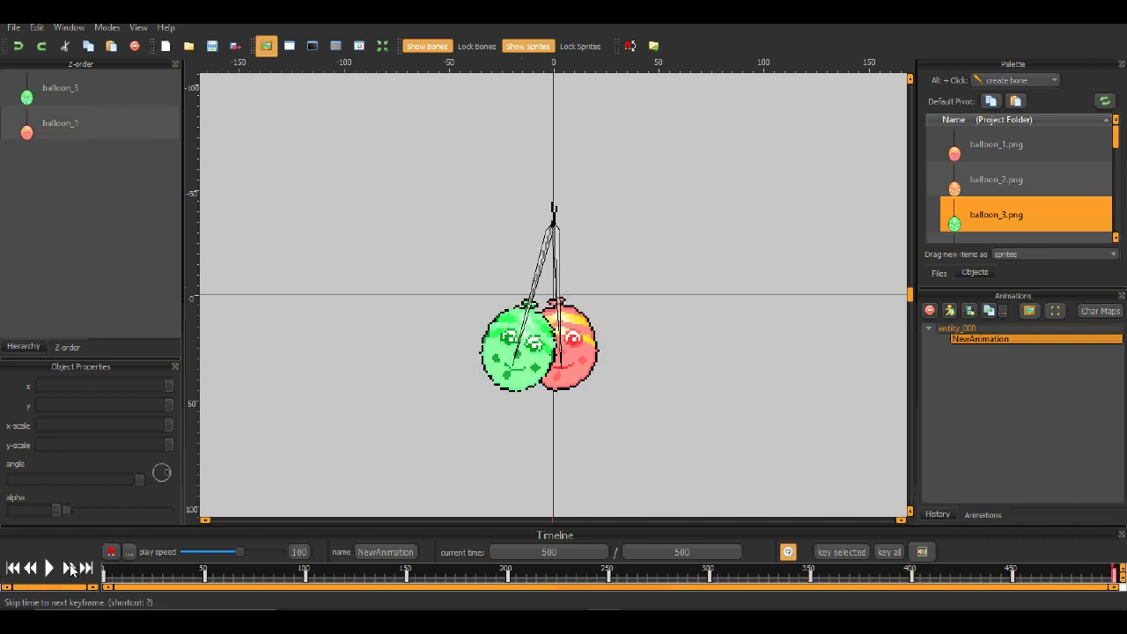
left_click(70, 568)
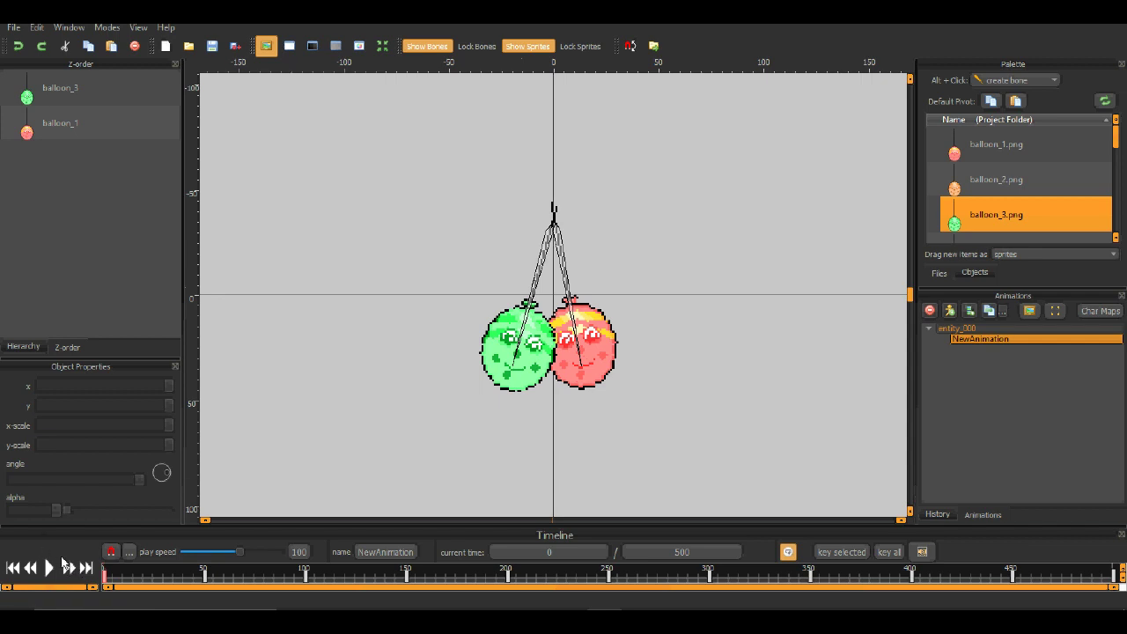
left_click(522, 351)
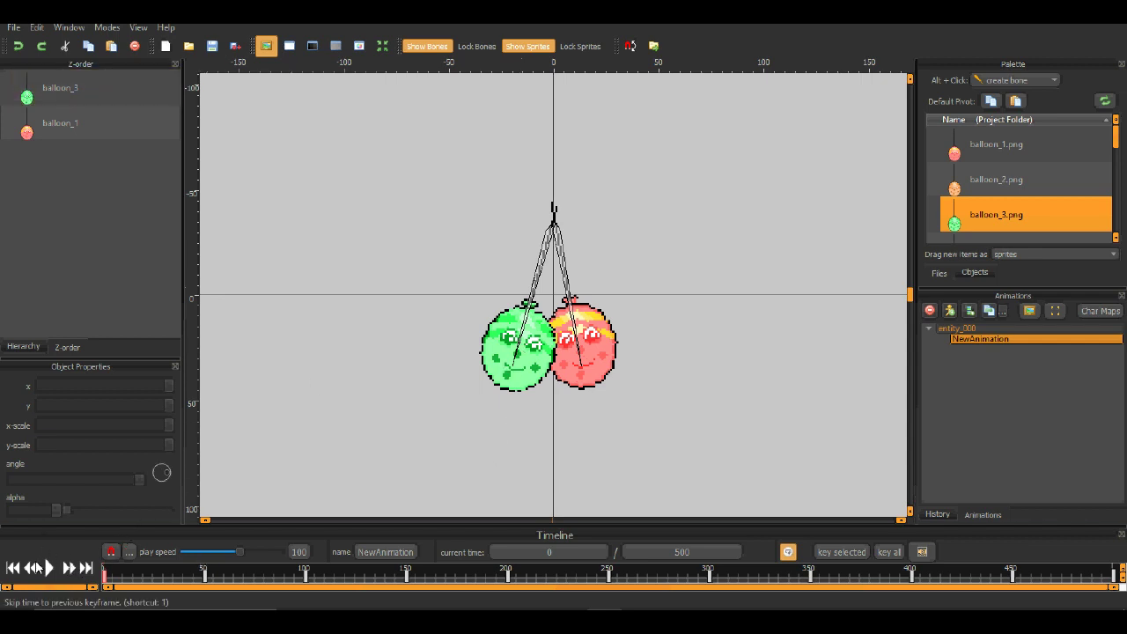
left_click(72, 571)
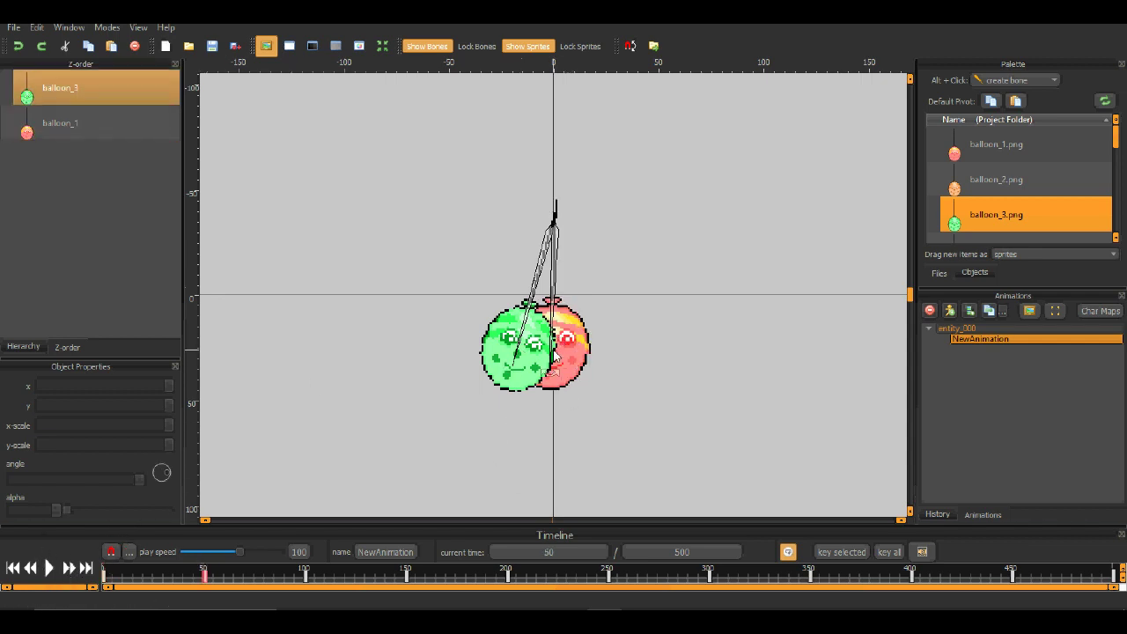
left_click(552, 363)
left_click_drag(553, 363, 585, 363)
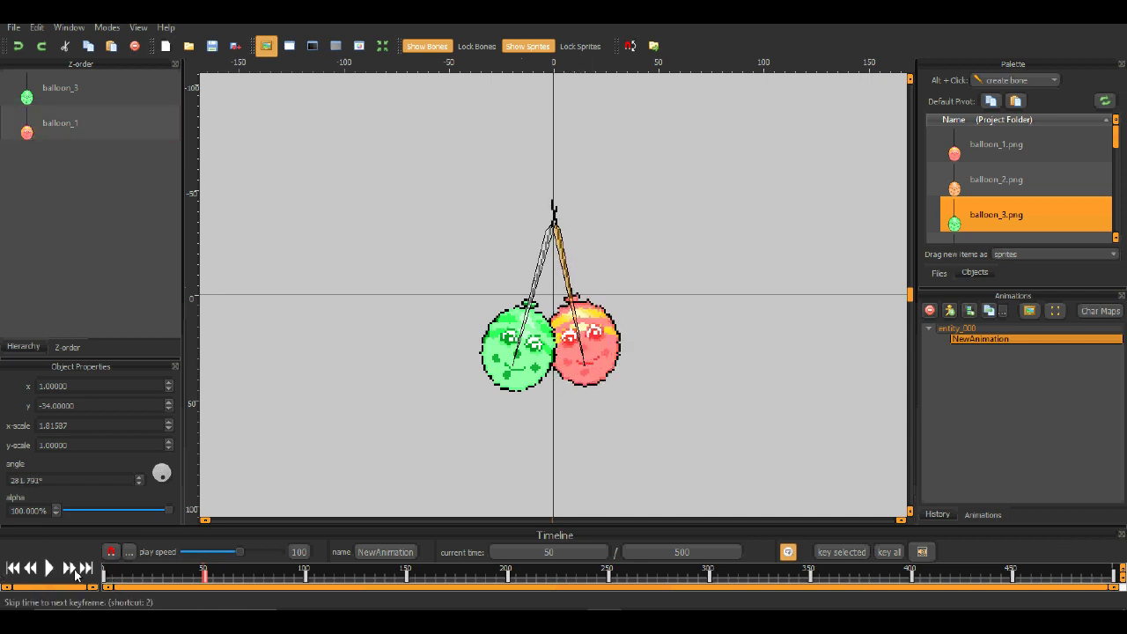
left_click(68, 568)
left_click(547, 355)
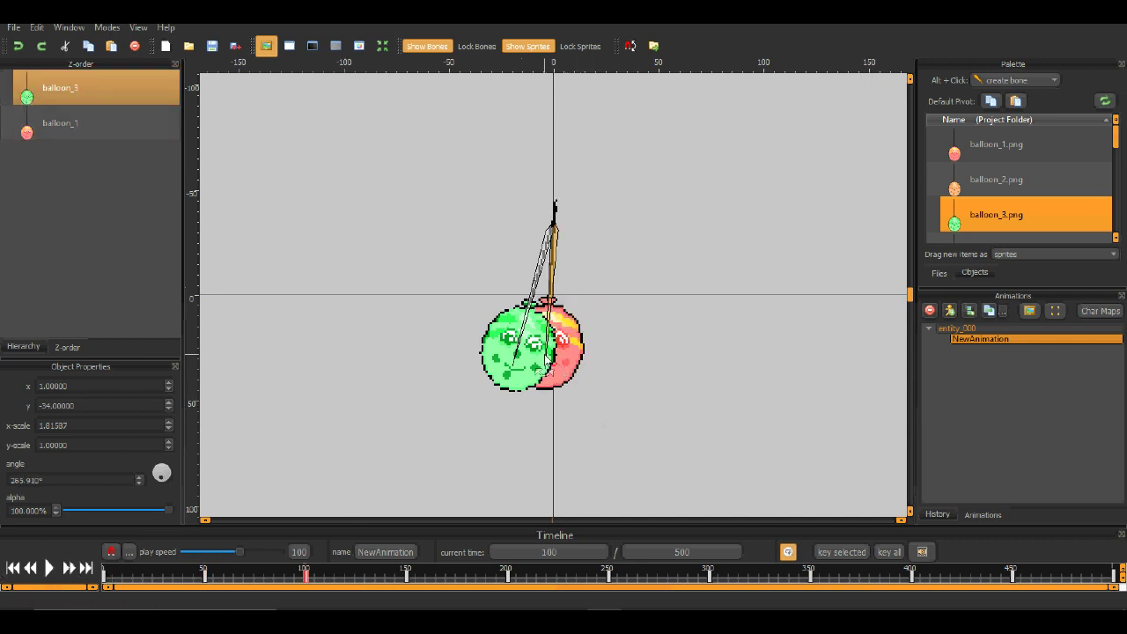
left_click_drag(546, 356, 592, 361)
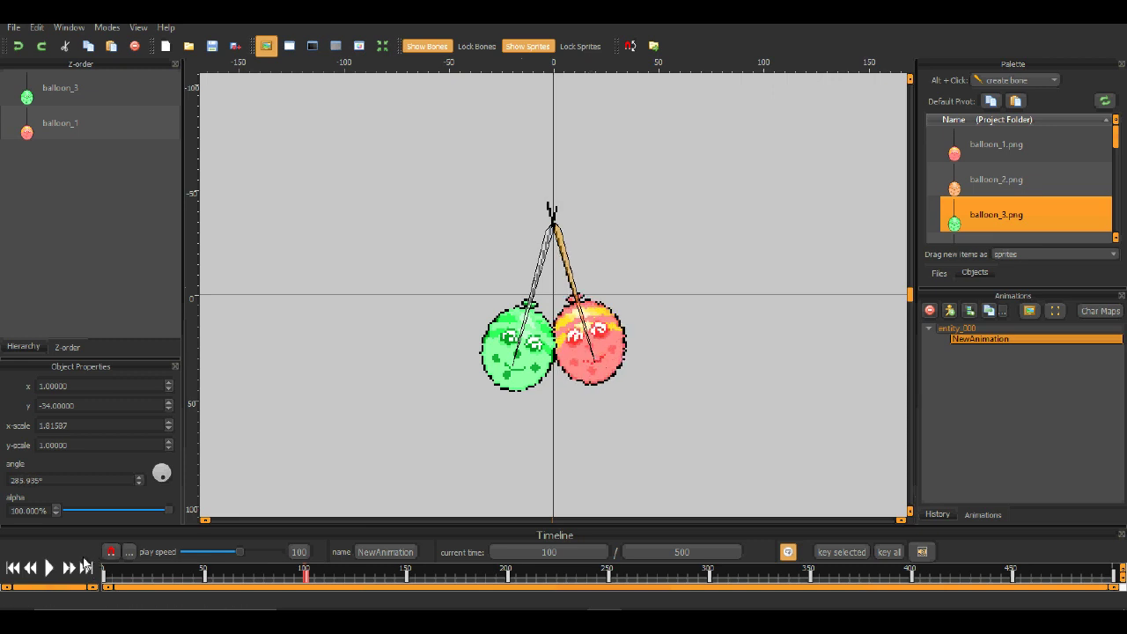
left_click(68, 567)
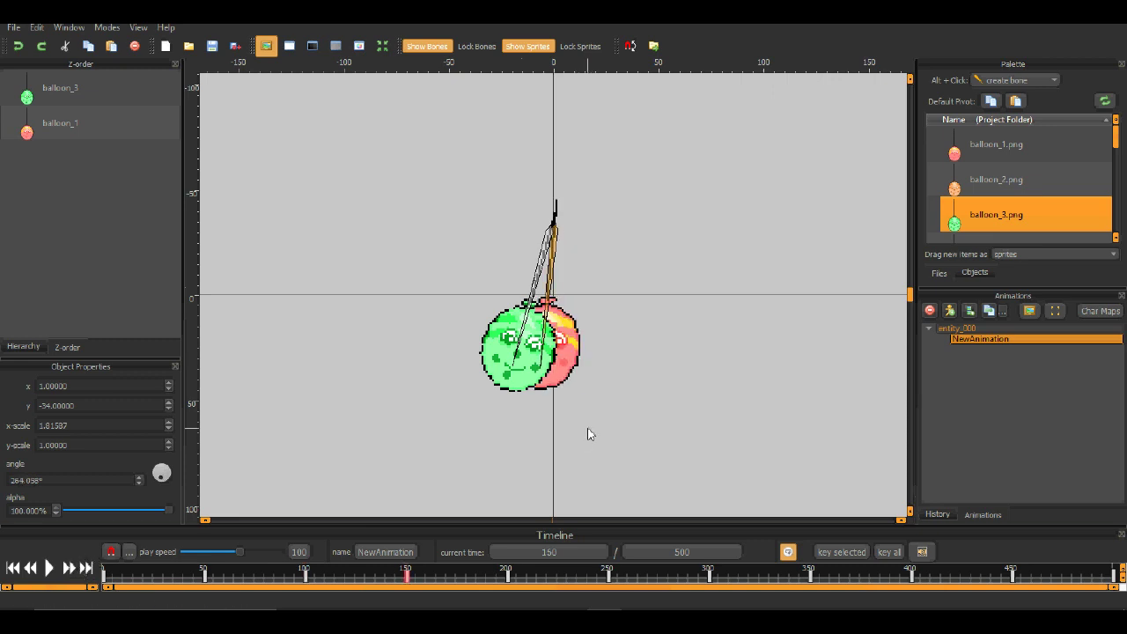
left_click(553, 362)
left_click_drag(546, 356, 601, 369)
Swing the red balloon right of the green one at keyframes 200 through 350
left_click(86, 566)
left_click(550, 362)
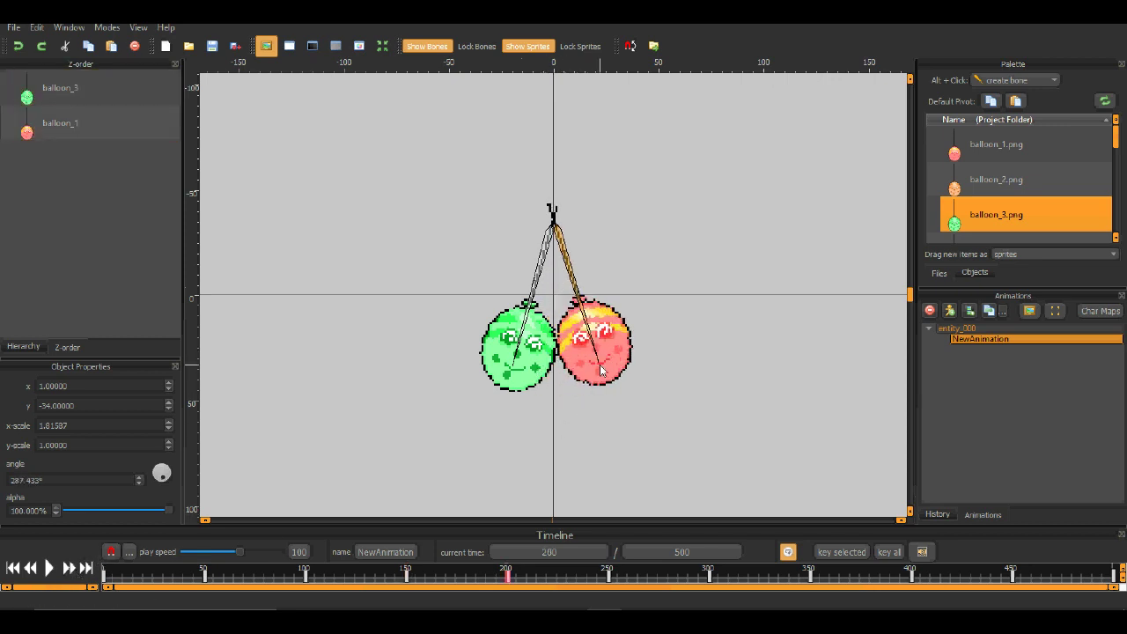
left_click(70, 567)
left_click(572, 355)
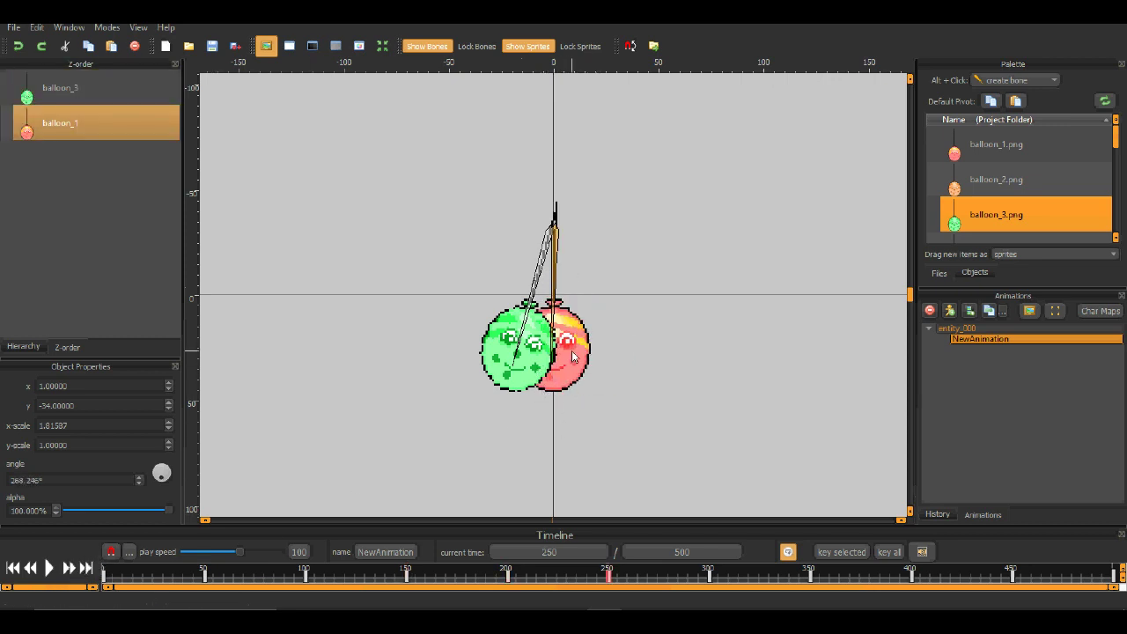
left_click_drag(556, 367, 598, 365)
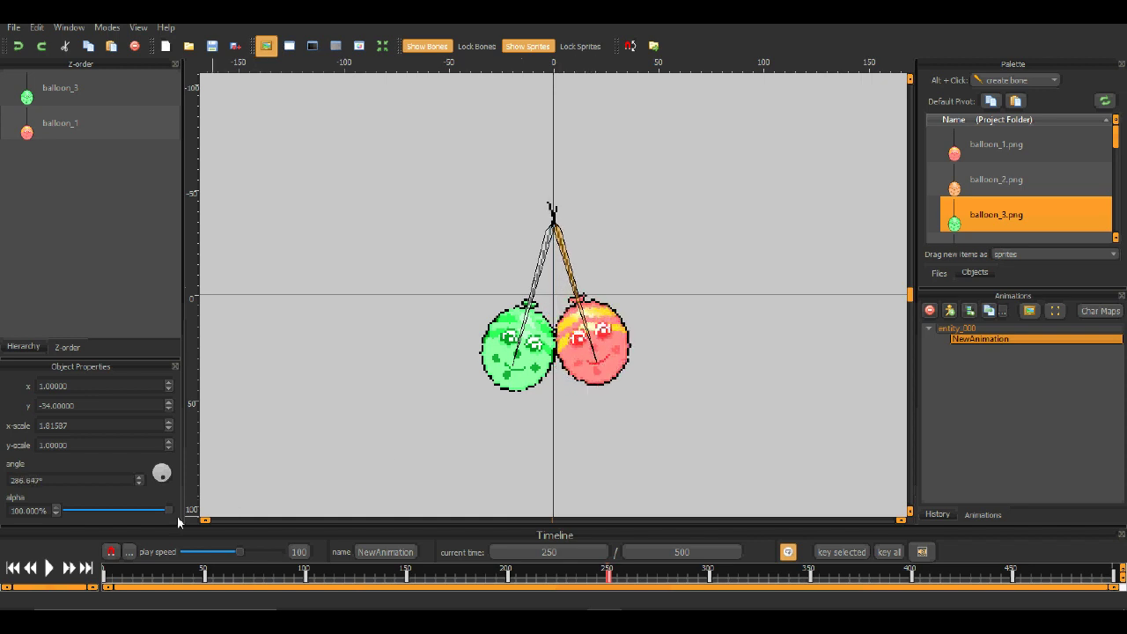
left_click(80, 566)
left_click(576, 374)
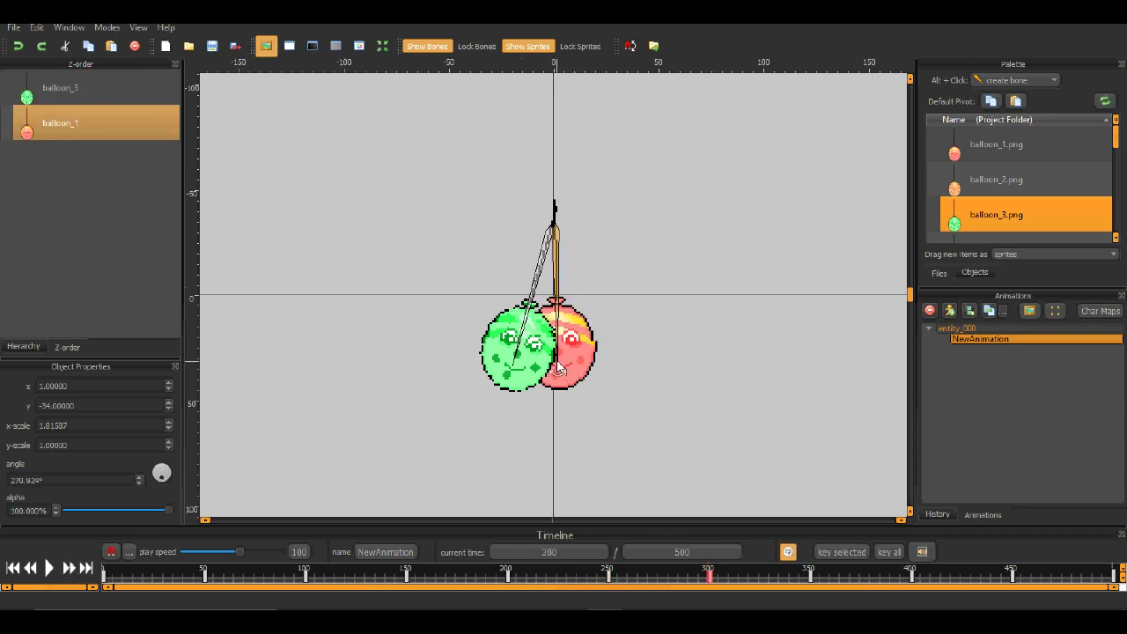
left_click_drag(558, 367, 600, 368)
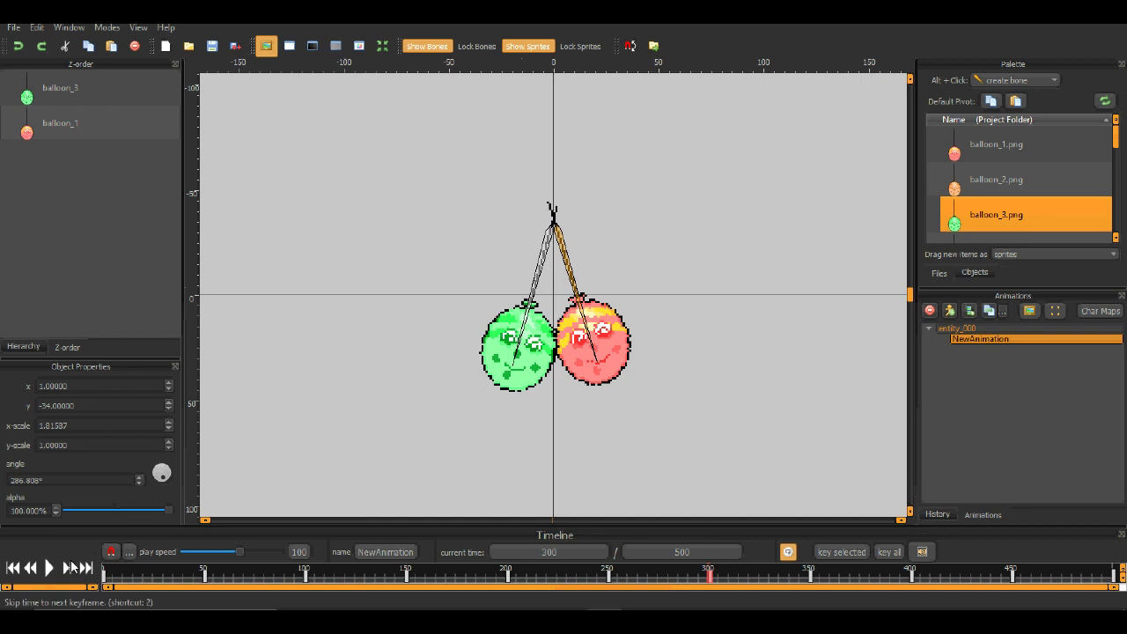
left_click(78, 568)
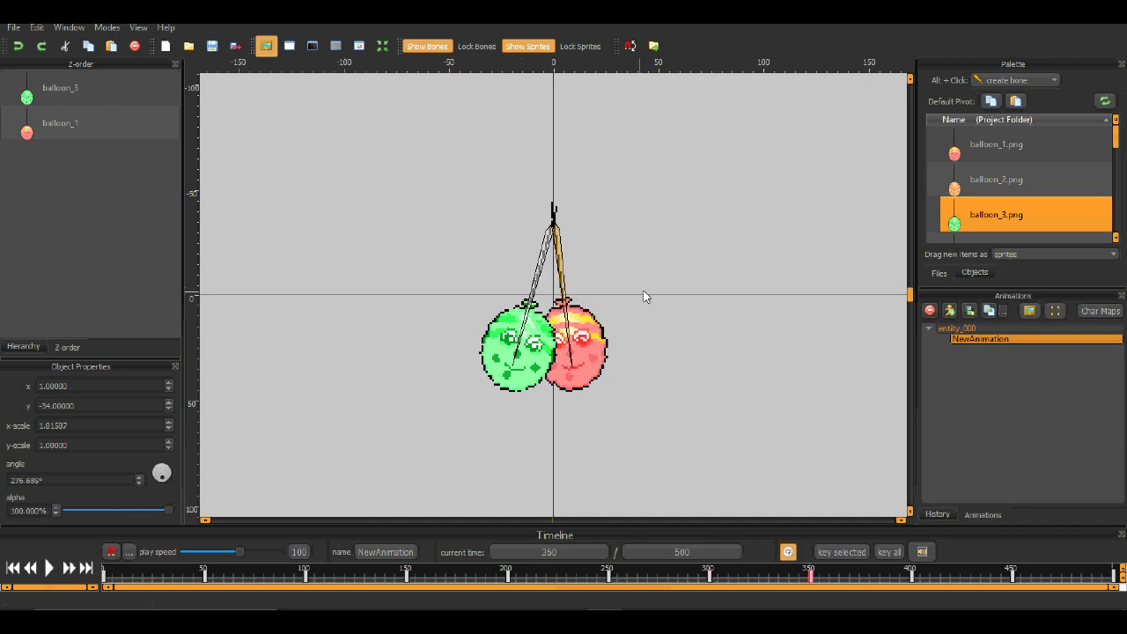
left_click(585, 355)
Swing the red balloon right at keyframes 400–500, ending at 285.298°, then return to keyframe 50
left_click(68, 567)
left_click(582, 354)
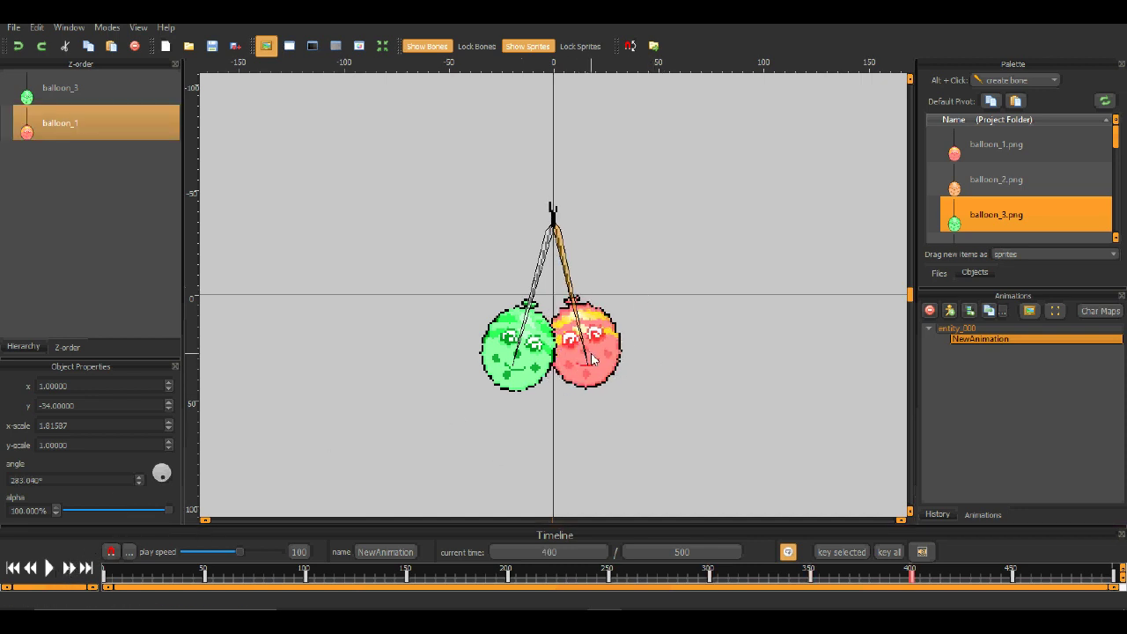
left_click(76, 564)
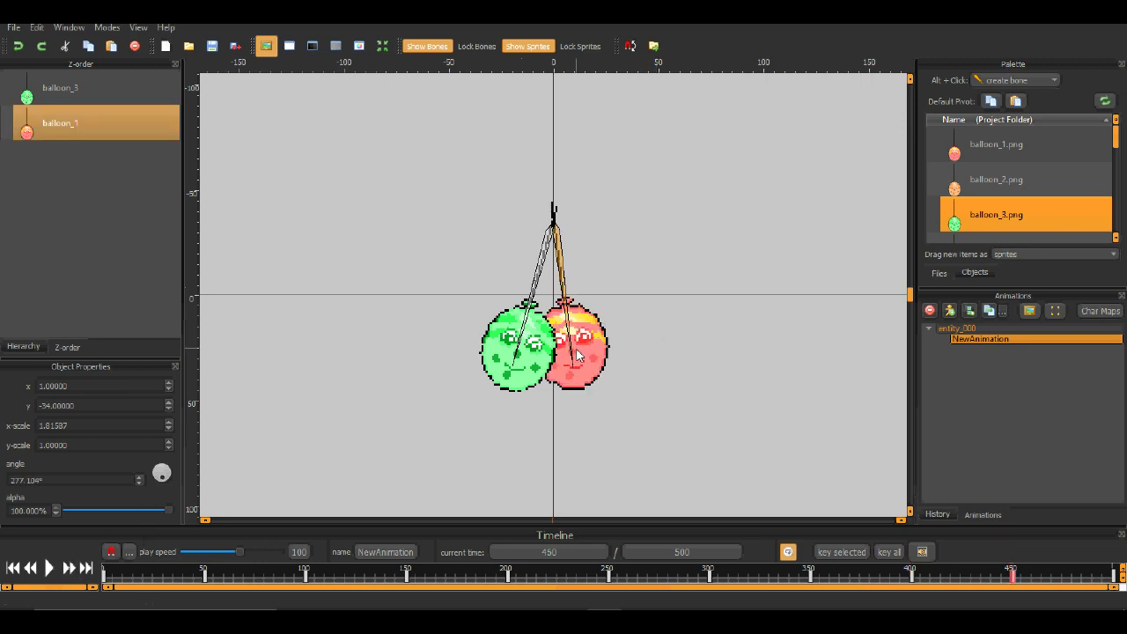
left_click_drag(574, 361, 591, 365)
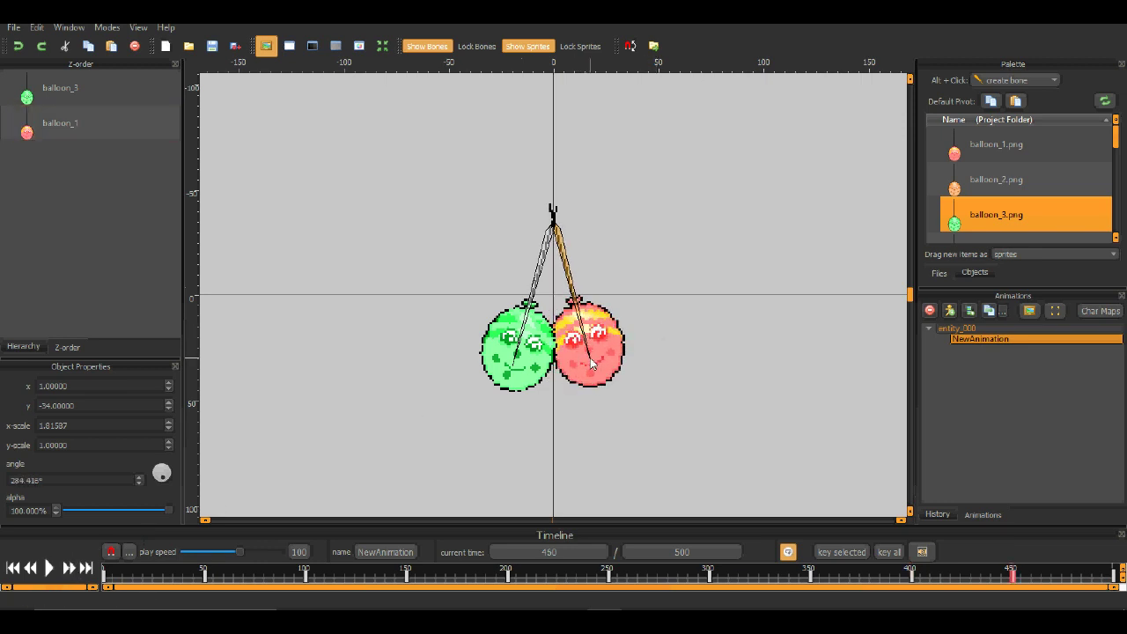
left_click(68, 568)
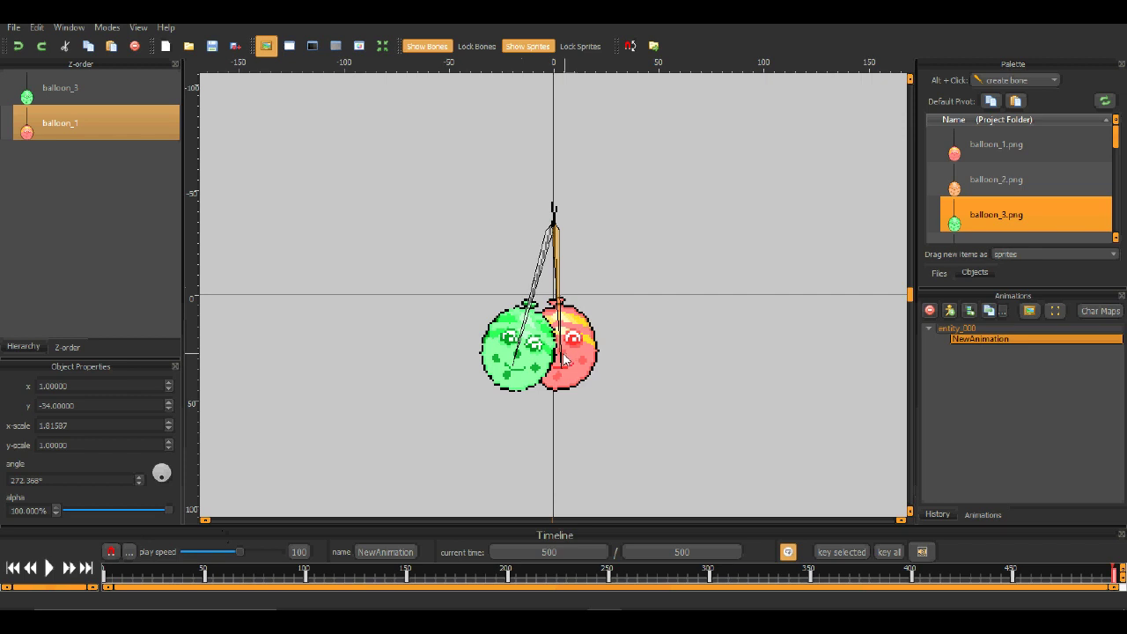
left_click_drag(564, 360, 594, 364)
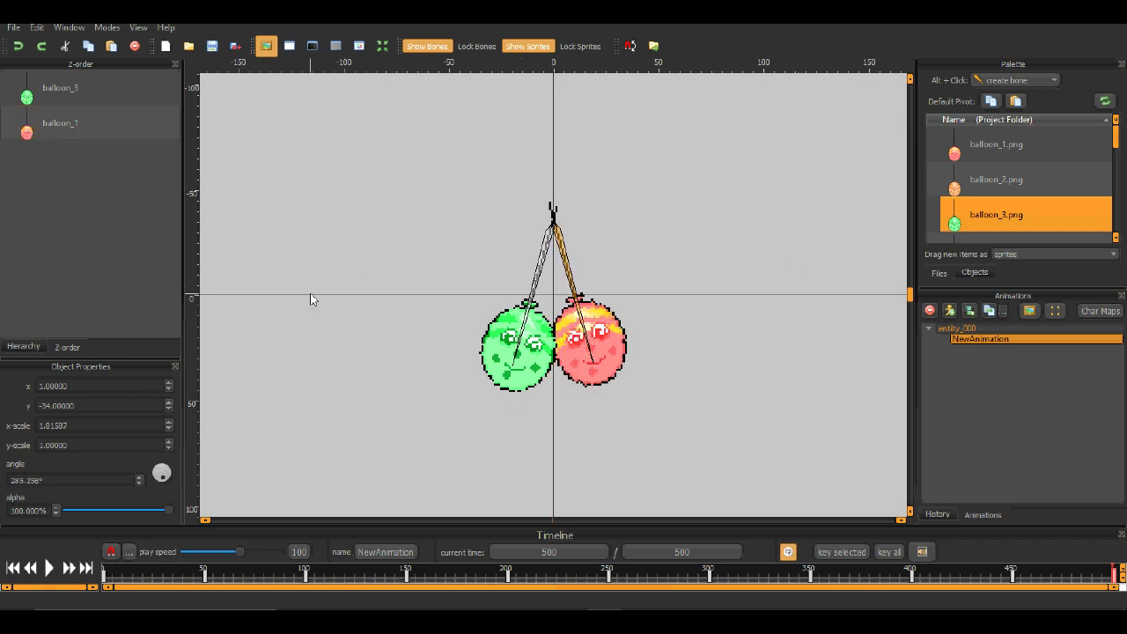
left_click(68, 569)
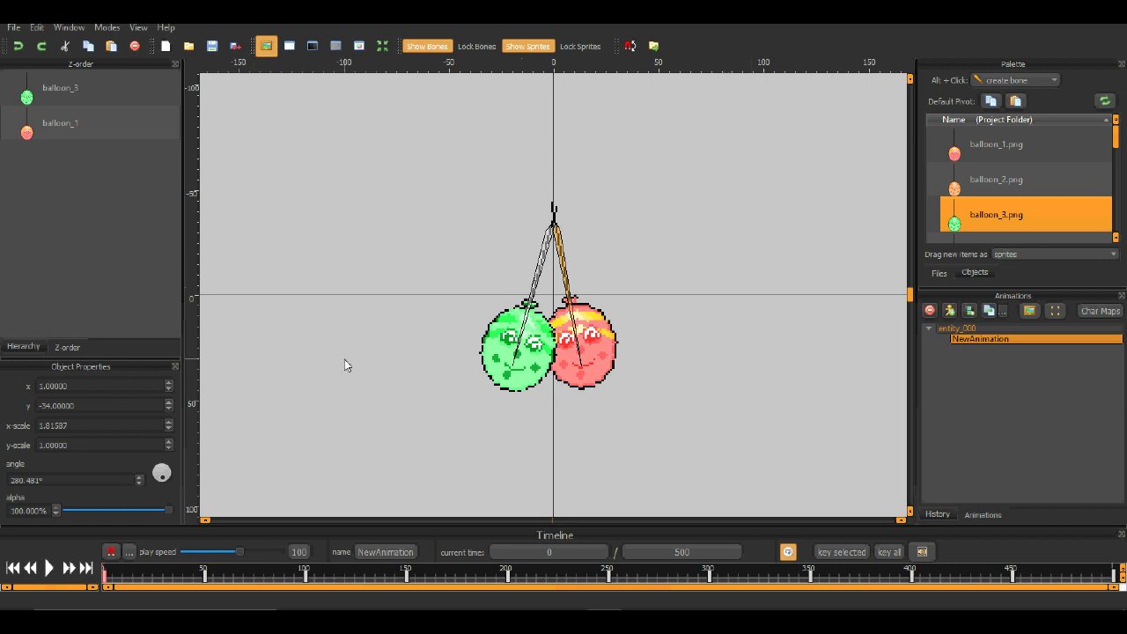
left_click(69, 570)
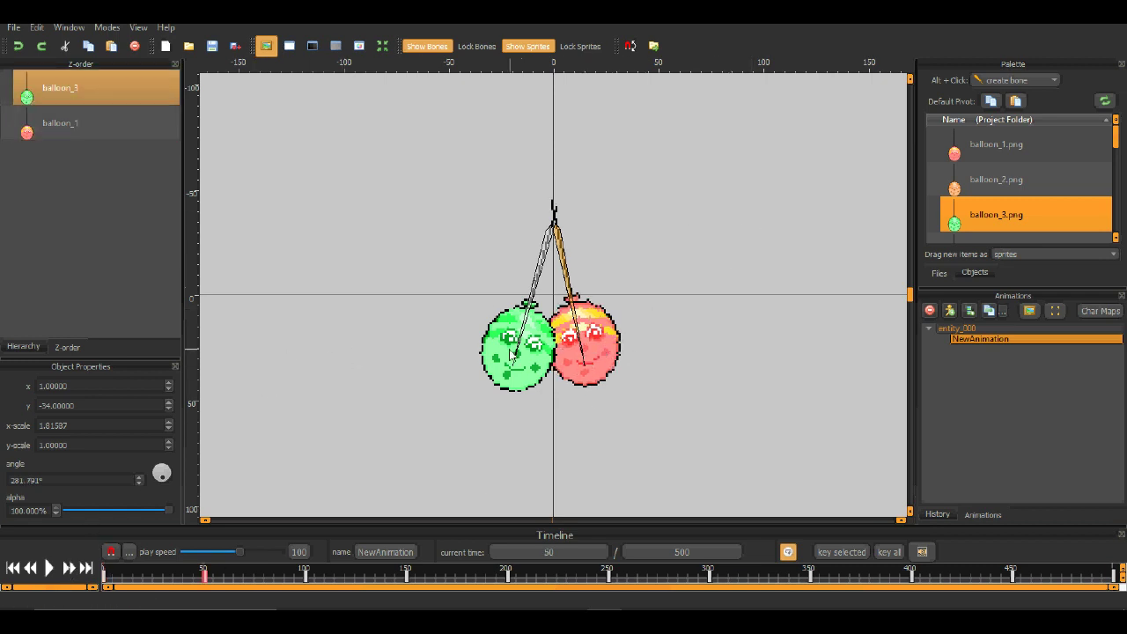
At keyframes 50 and 100, swing the green balloon left and adjust the red balloon
left_click_drag(517, 361, 511, 361)
left_click_drag(586, 365, 596, 362)
left_click(69, 568)
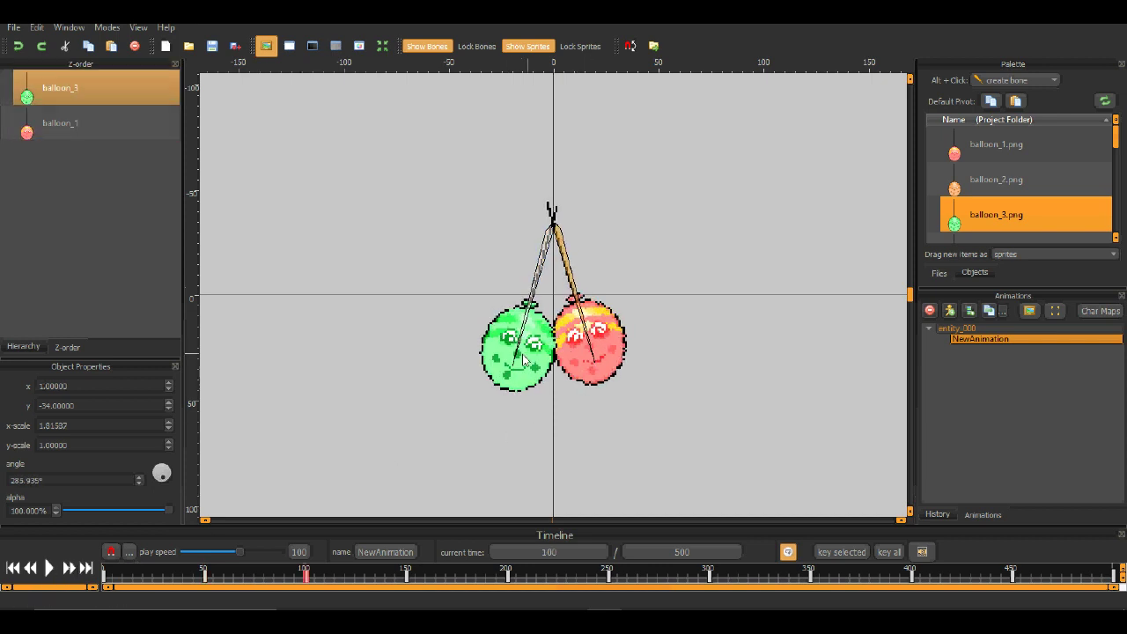
left_click_drag(516, 361, 498, 364)
left_click(595, 355)
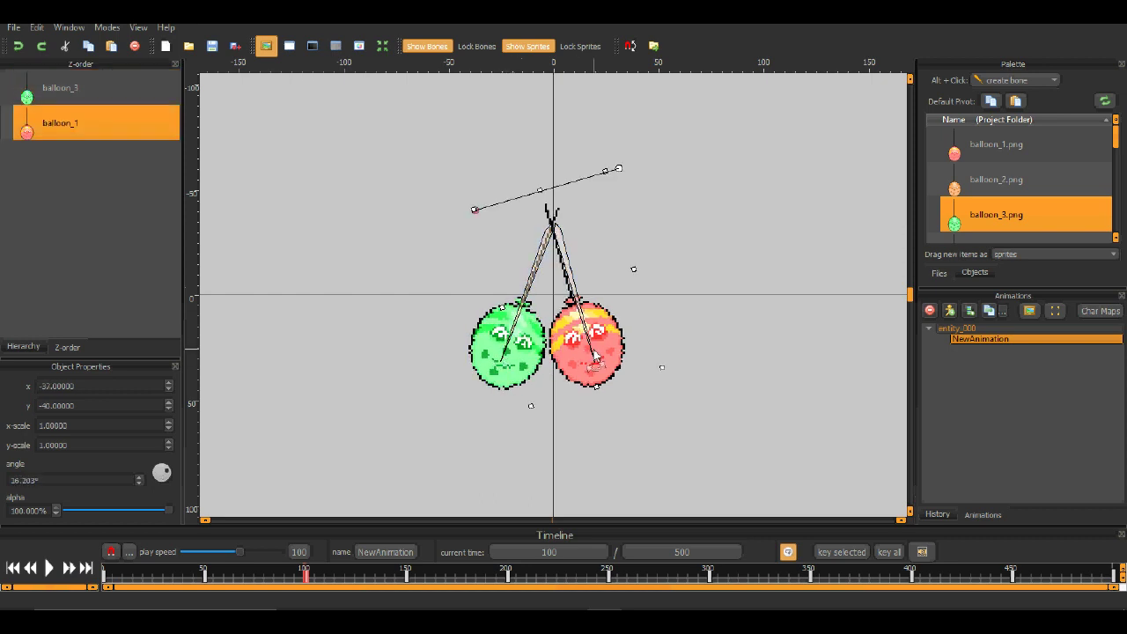
left_click_drag(595, 354, 535, 403)
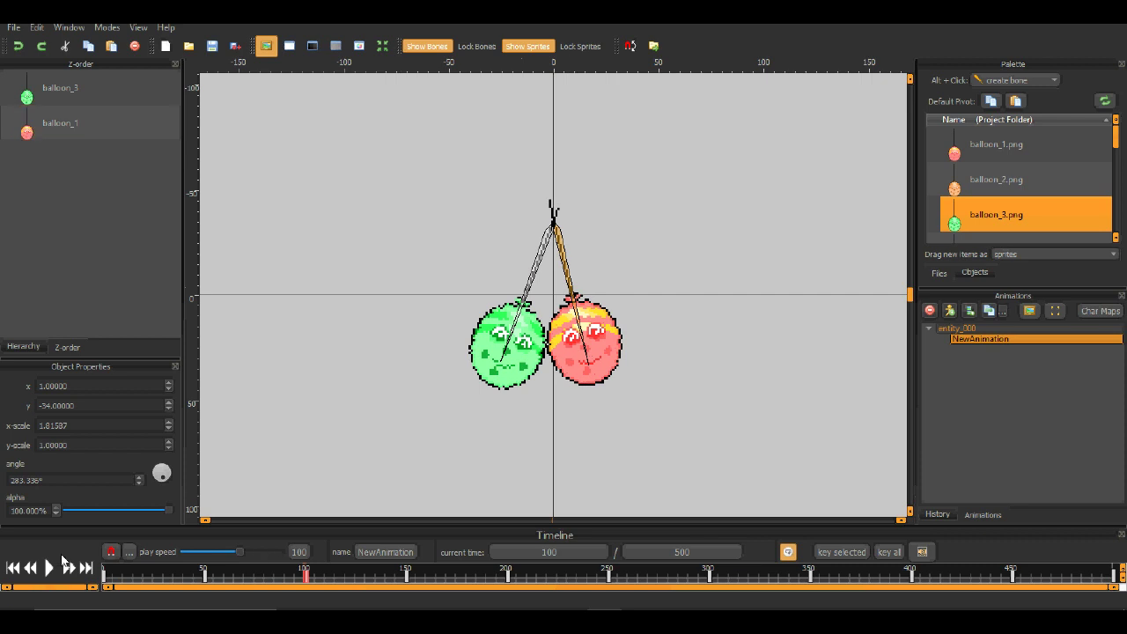
At keyframes 150 and 200, swing the green balloon left and the red back against it
left_click(65, 565)
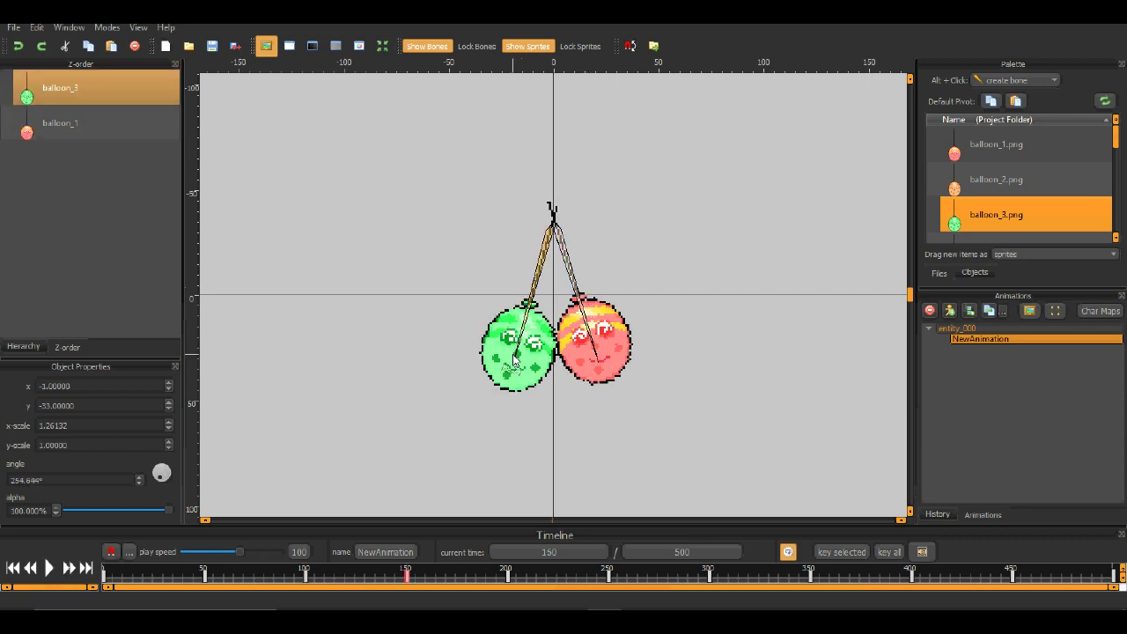
left_click(511, 359)
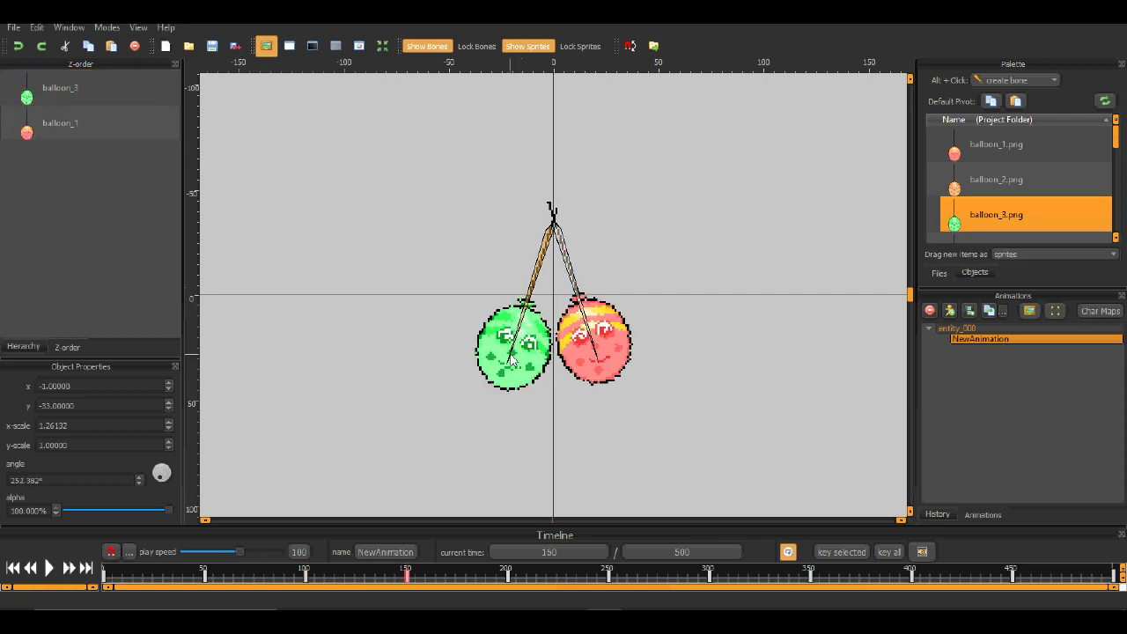
left_click_drag(512, 358, 501, 362)
left_click(604, 359)
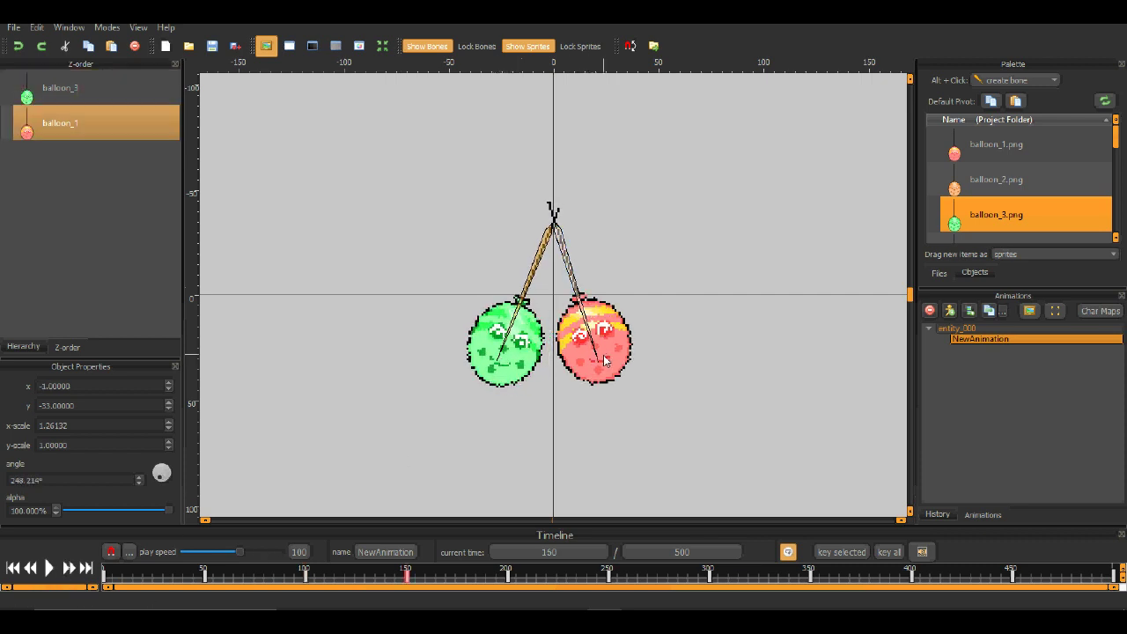
left_click_drag(603, 359, 579, 366)
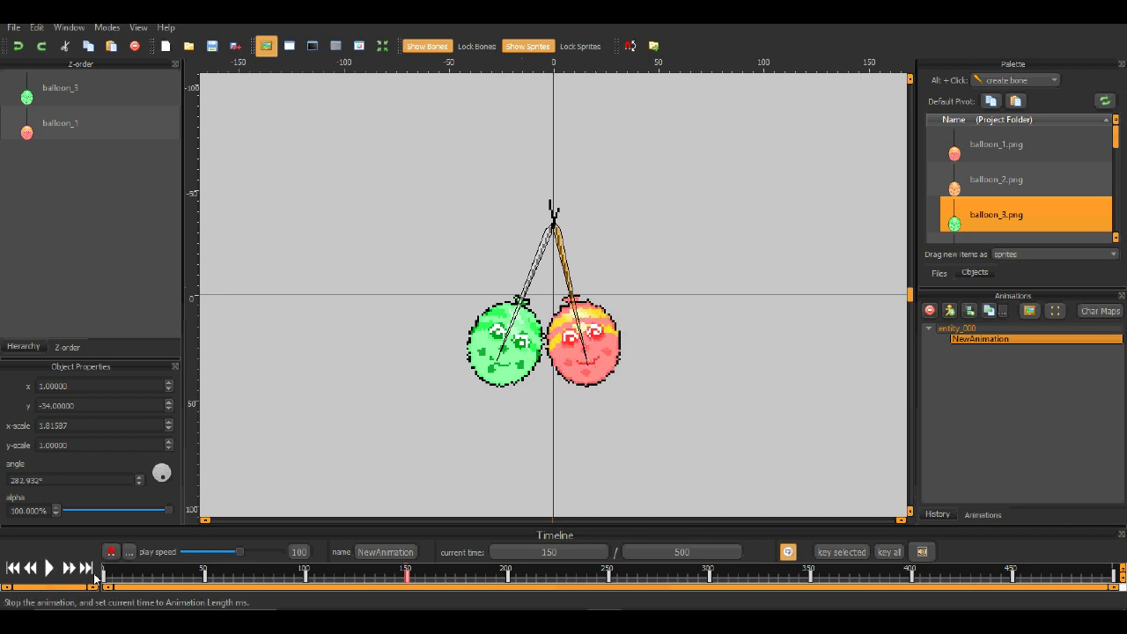
left_click(71, 569)
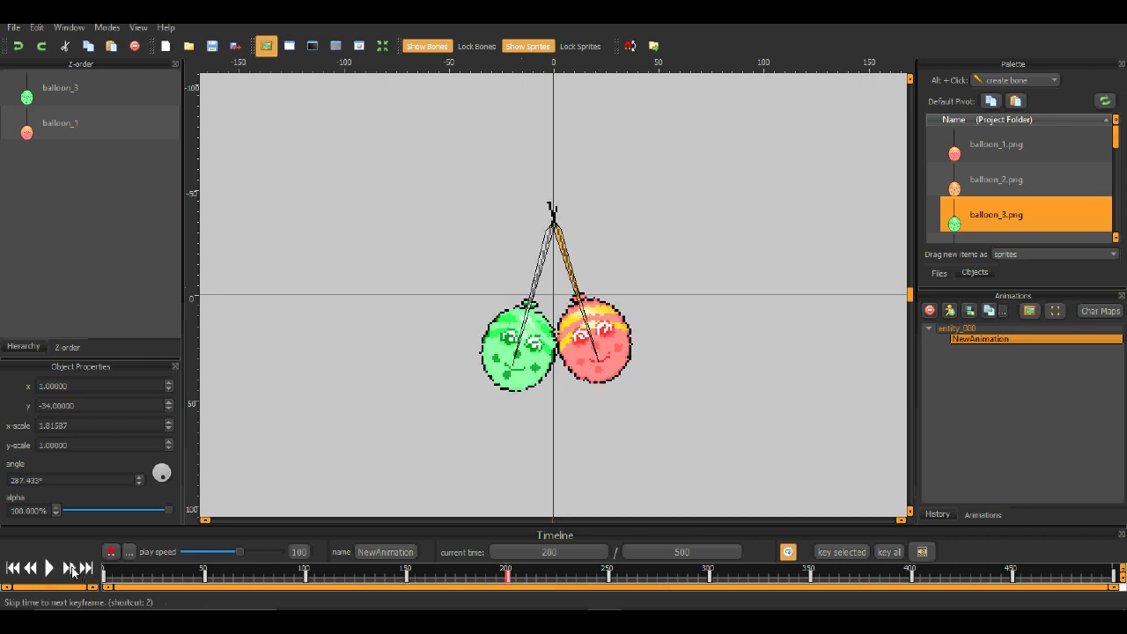
left_click(539, 380)
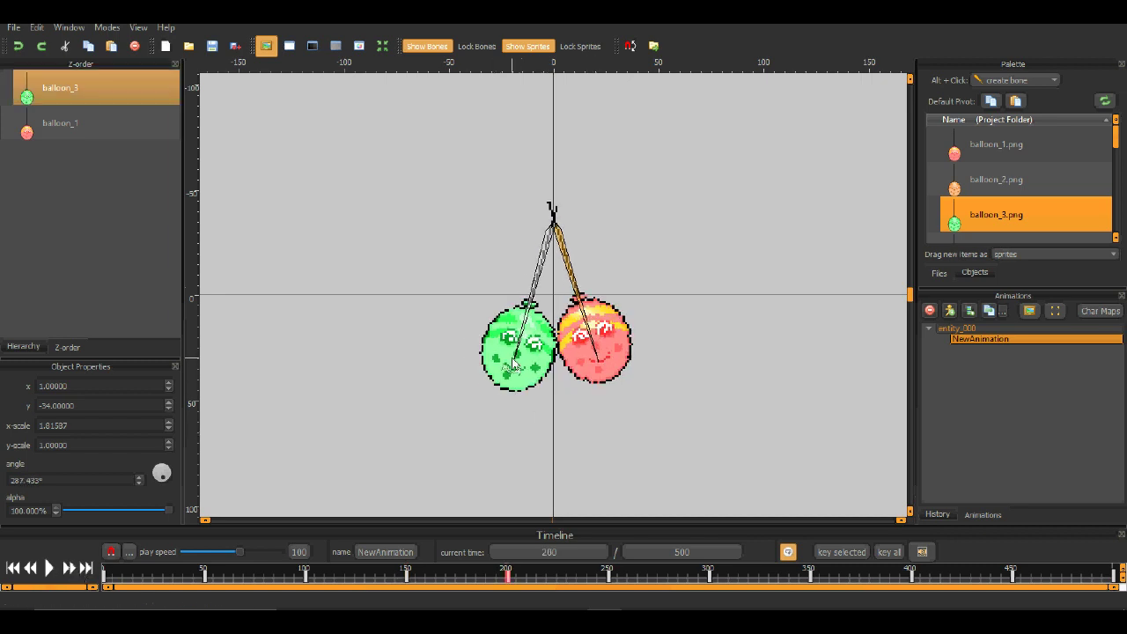
left_click_drag(515, 365, 482, 356)
left_click(605, 368)
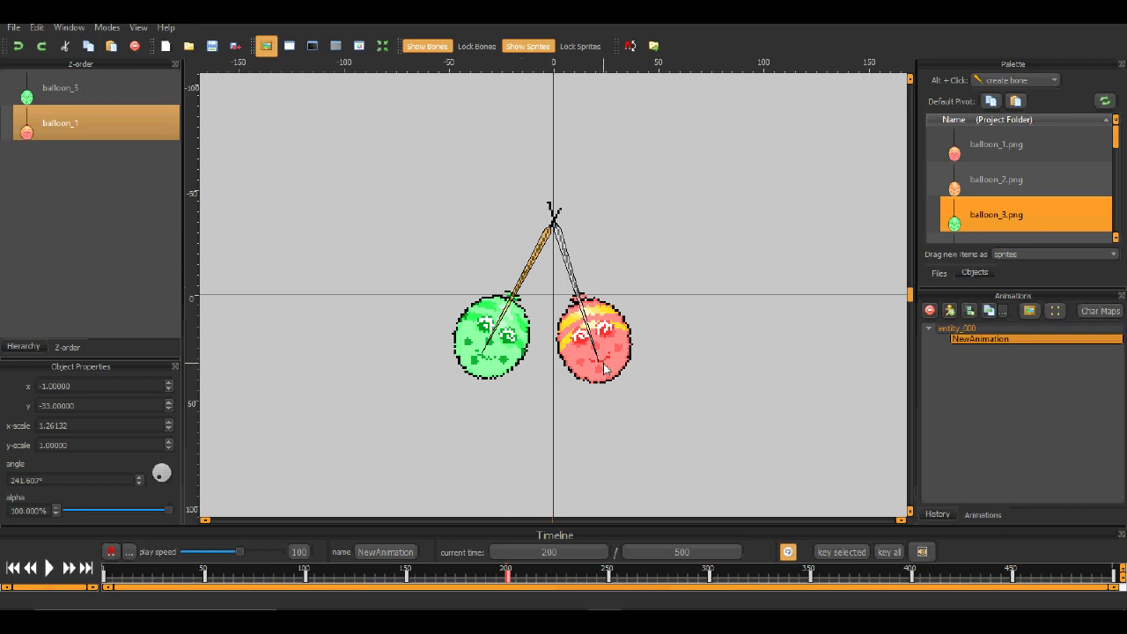
left_click_drag(605, 368, 591, 370)
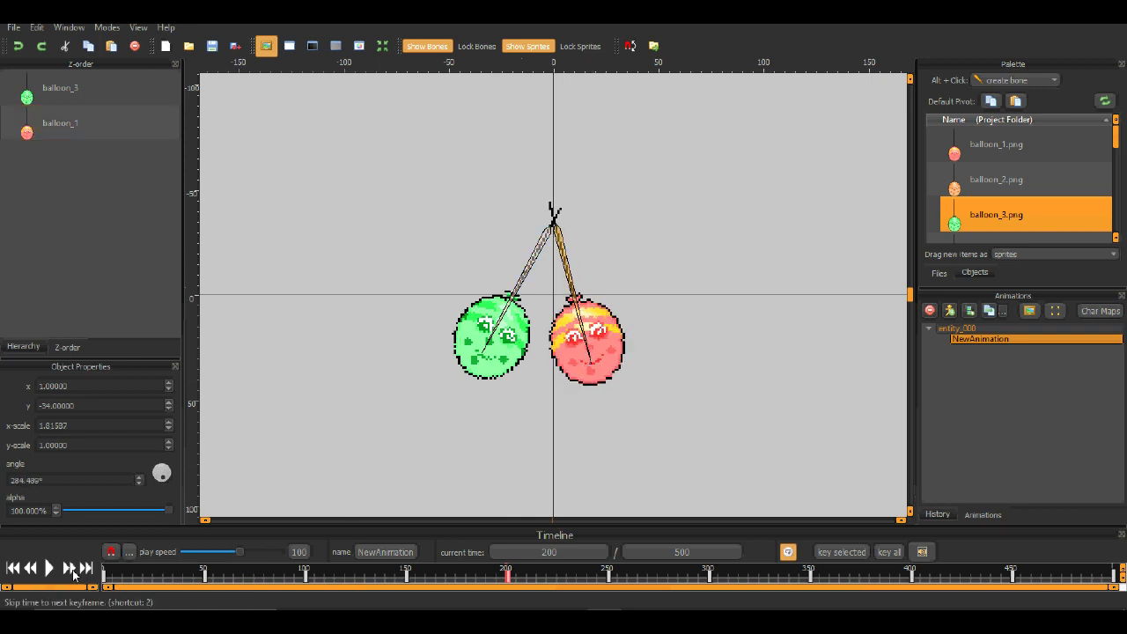
Swing the green balloon left at keyframe 250 and play back the animation
left_click(74, 570)
left_click(491, 345)
left_click_drag(521, 361, 498, 361)
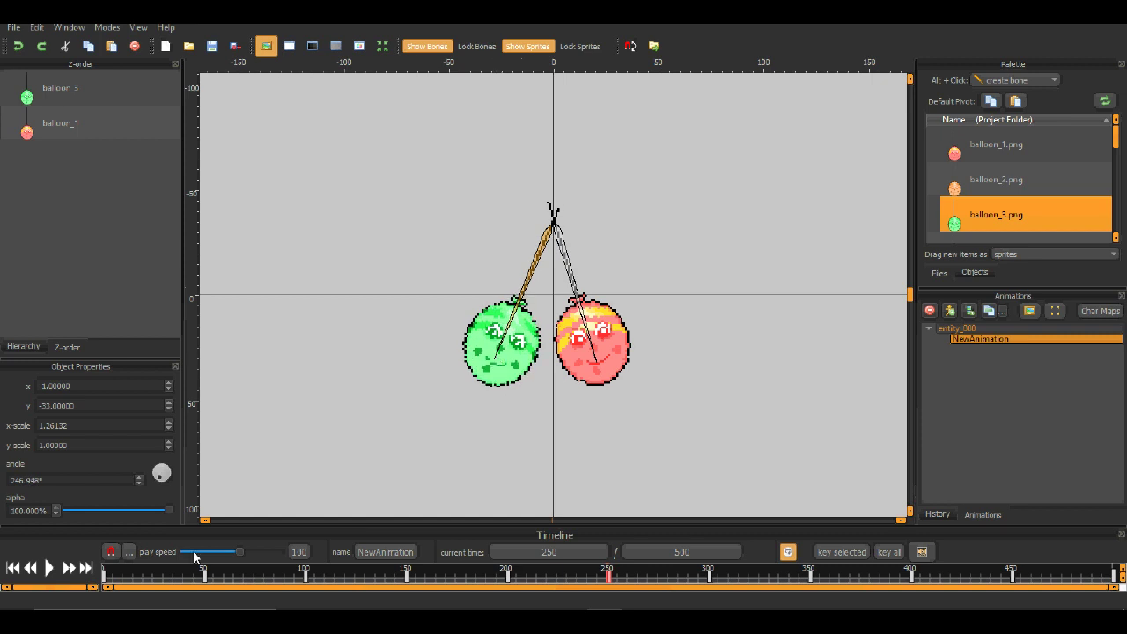
left_click(595, 354)
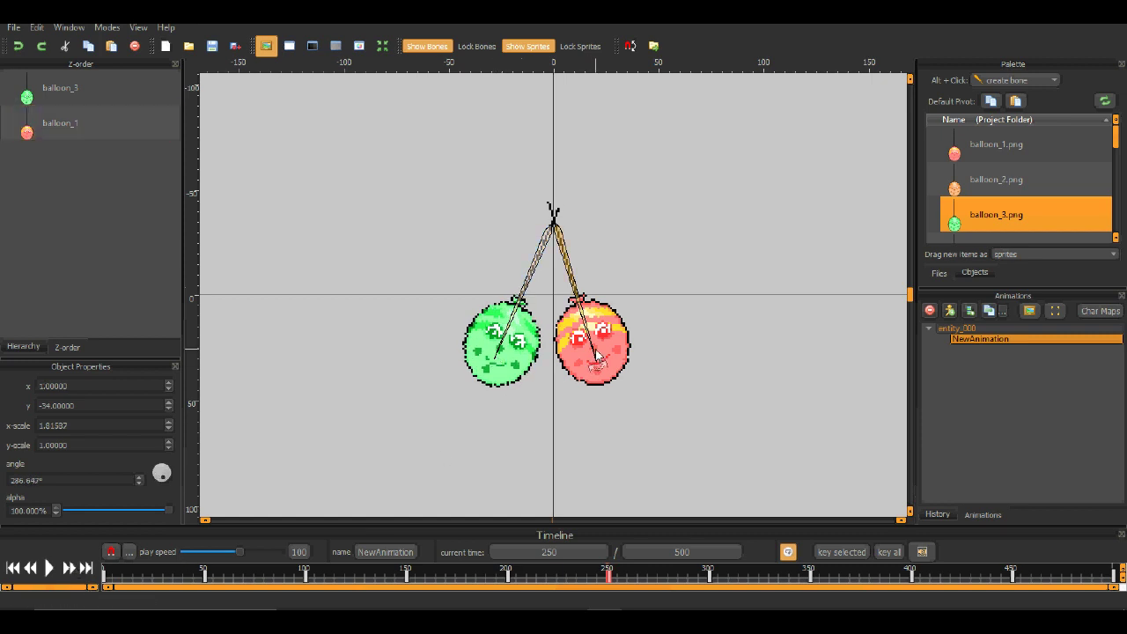
left_click(44, 569)
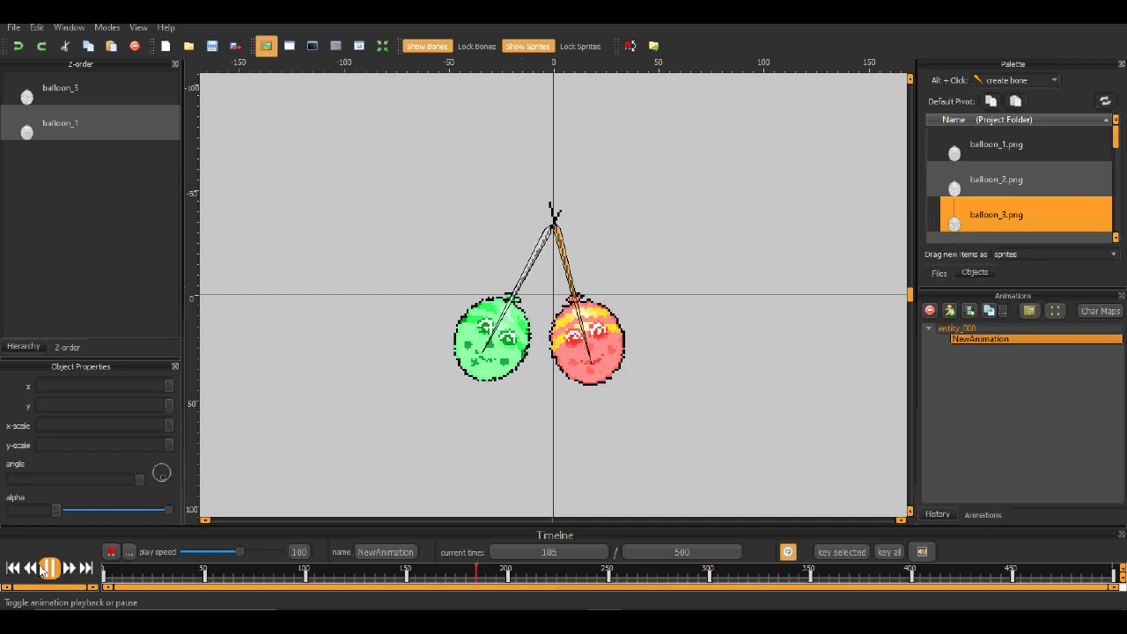
Stop playback and step through the keyframes up to 300
left_click(48, 569)
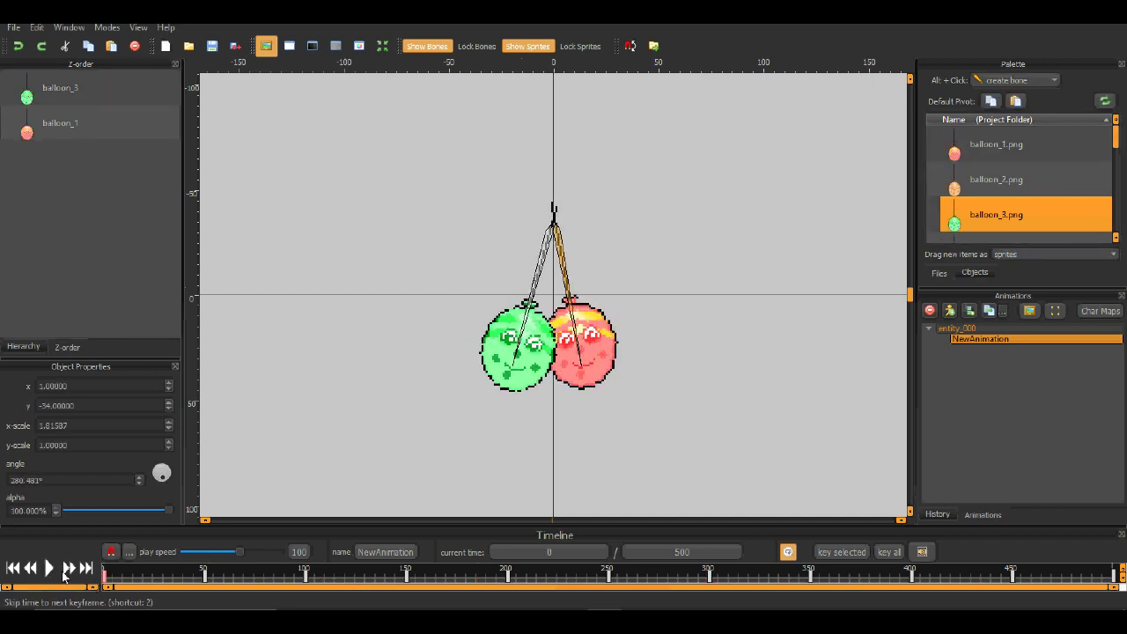
left_click(65, 573)
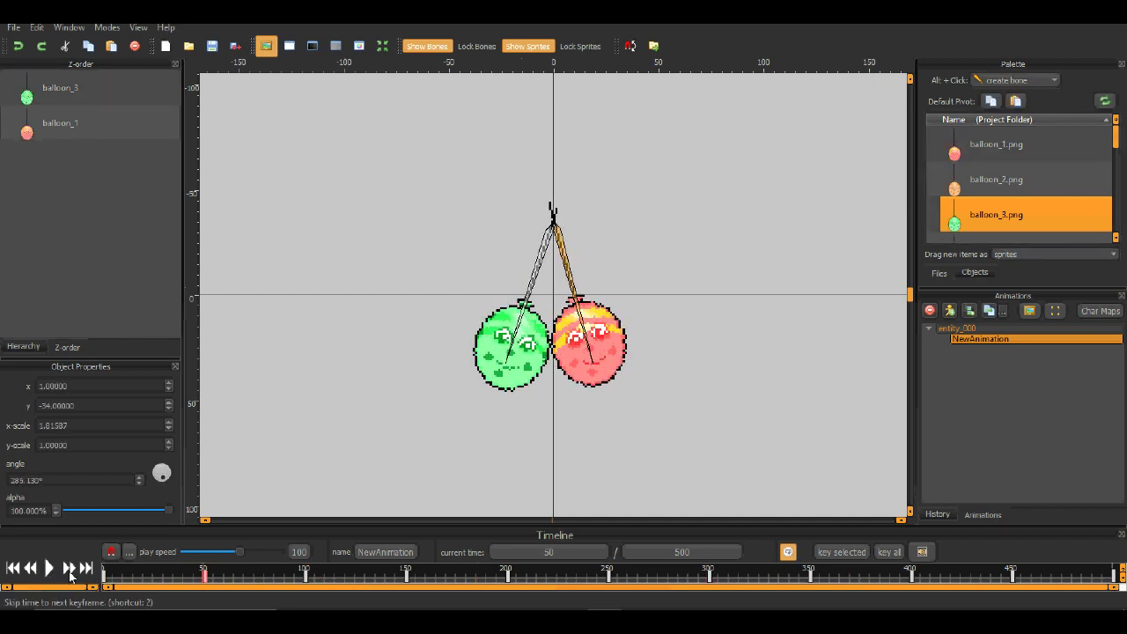
left_click(69, 572)
left_click(72, 574)
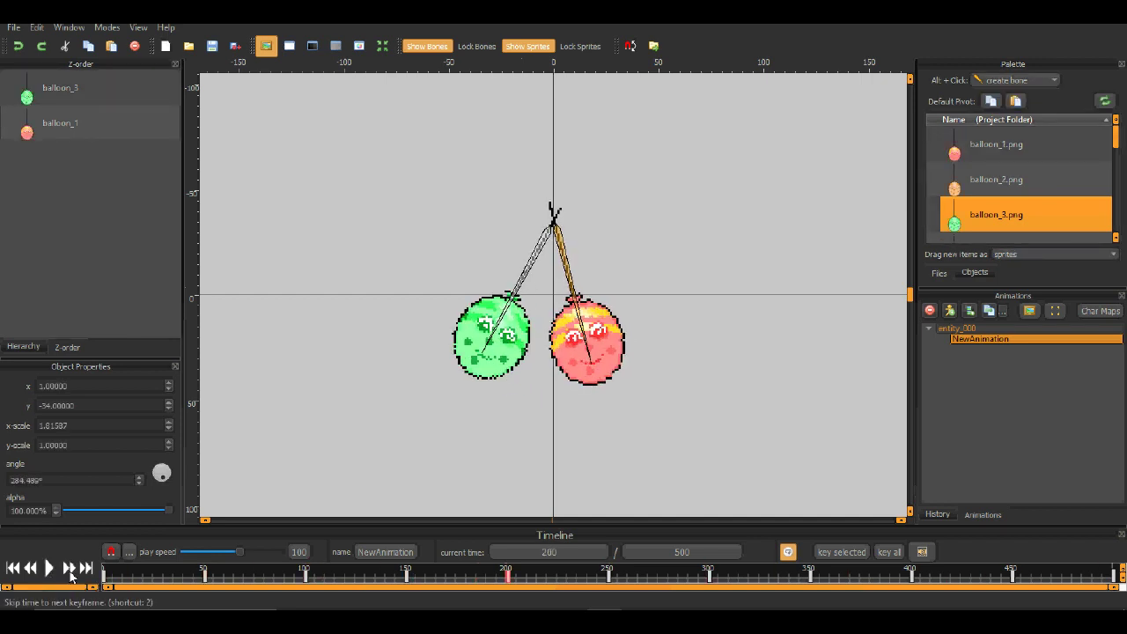
left_click(71, 574)
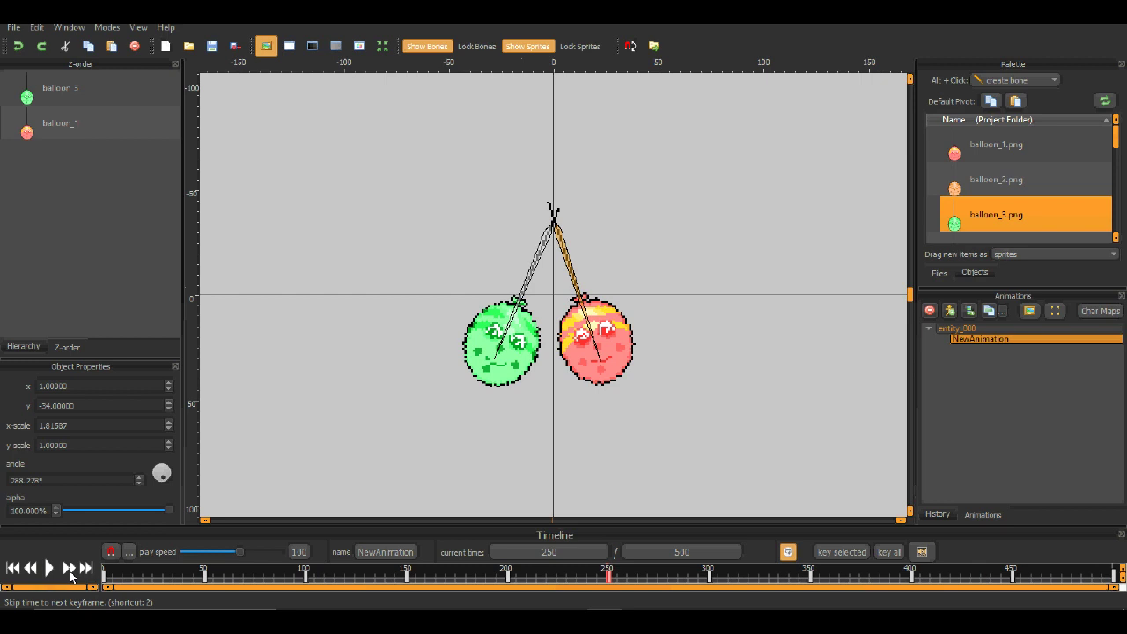
left_click(71, 574)
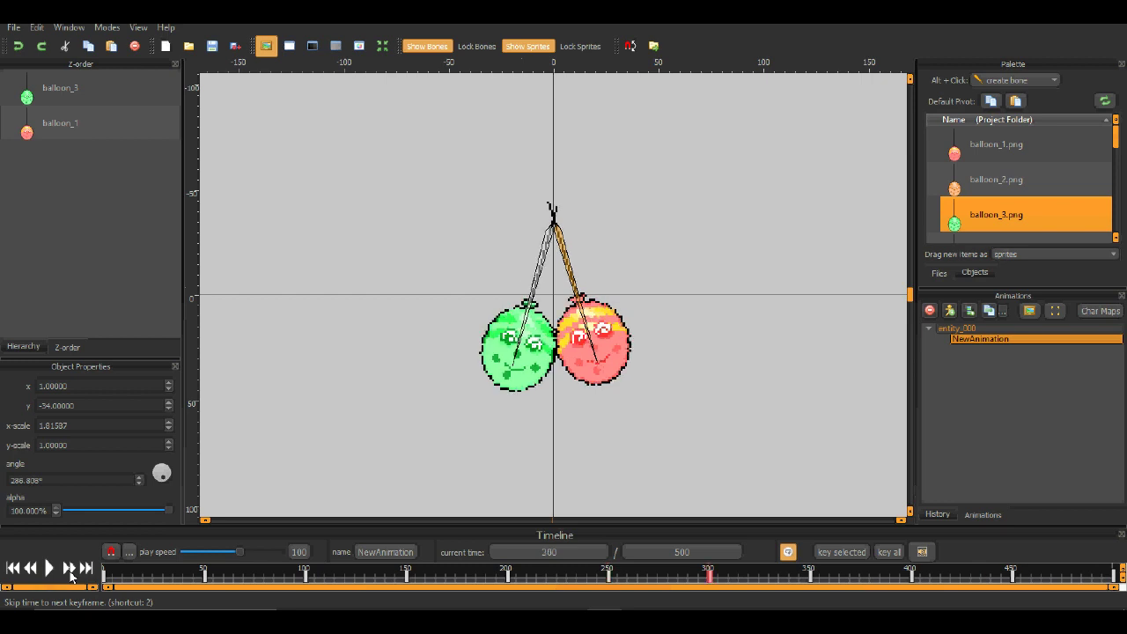
At keyframe 300, swing the red balloon right, then back against the green one
left_click(500, 377)
left_click(510, 360)
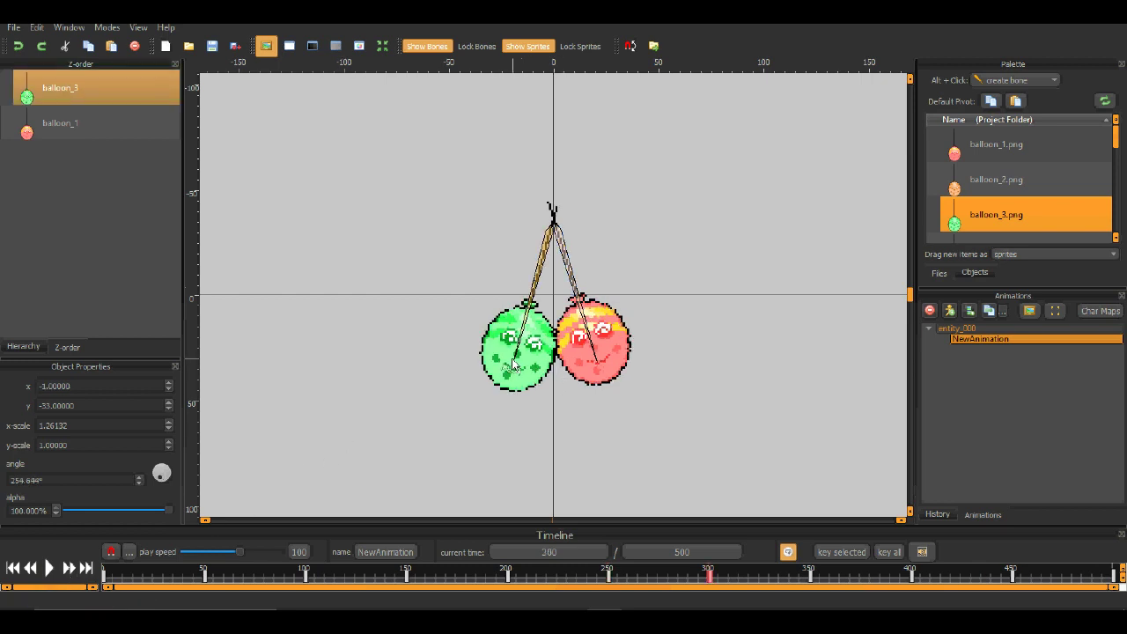
left_click(585, 376)
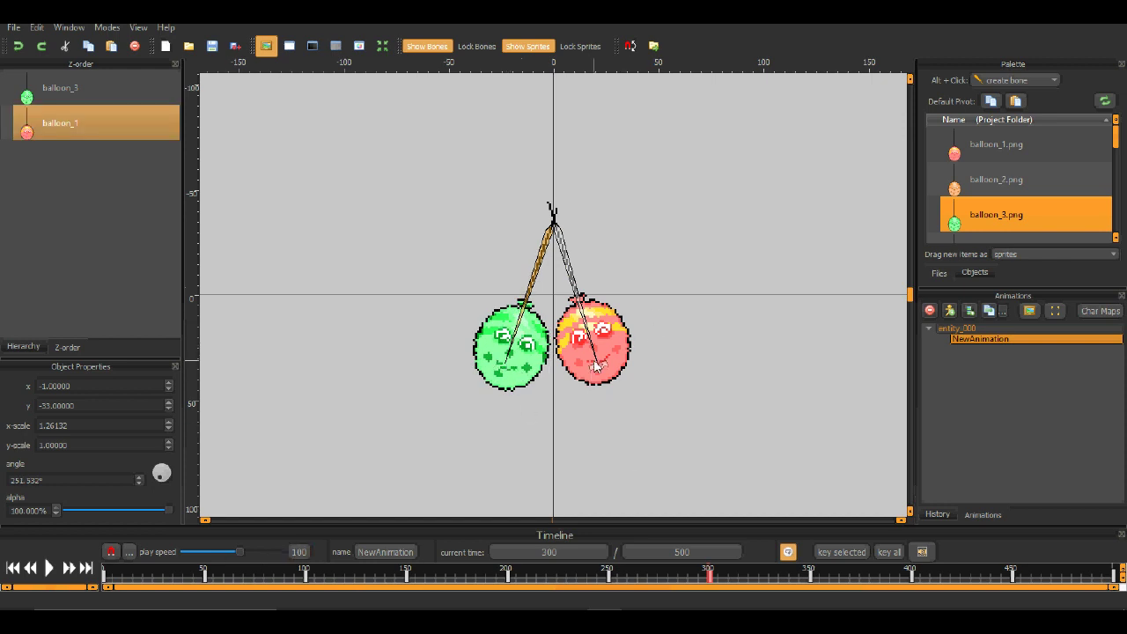
left_click_drag(595, 366, 607, 366)
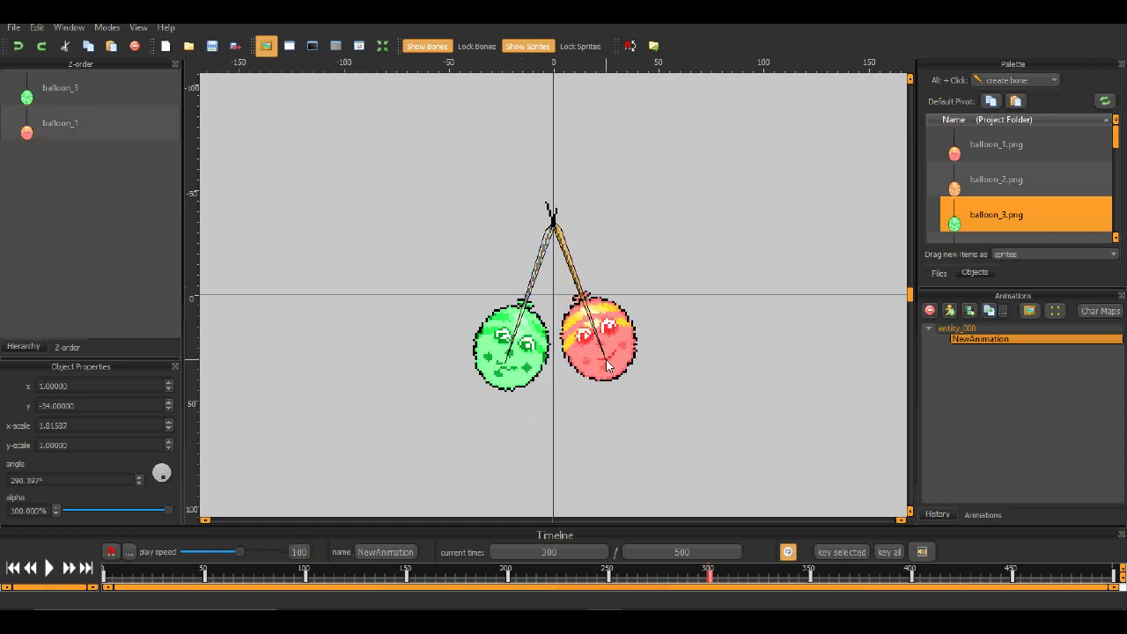
left_click(613, 354)
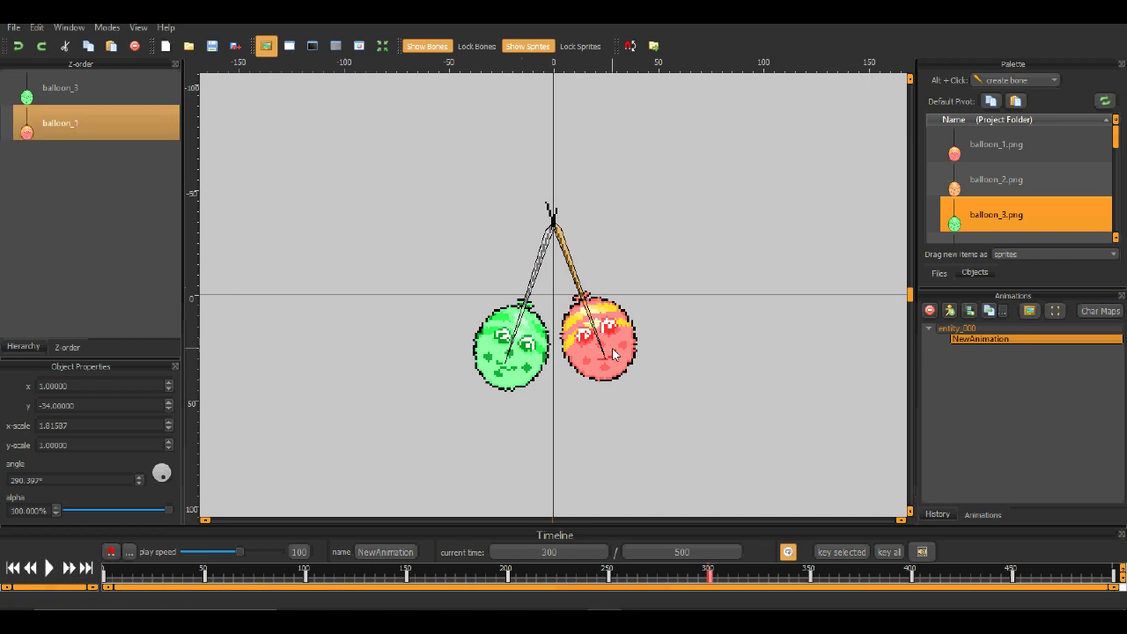
left_click_drag(608, 356, 579, 361)
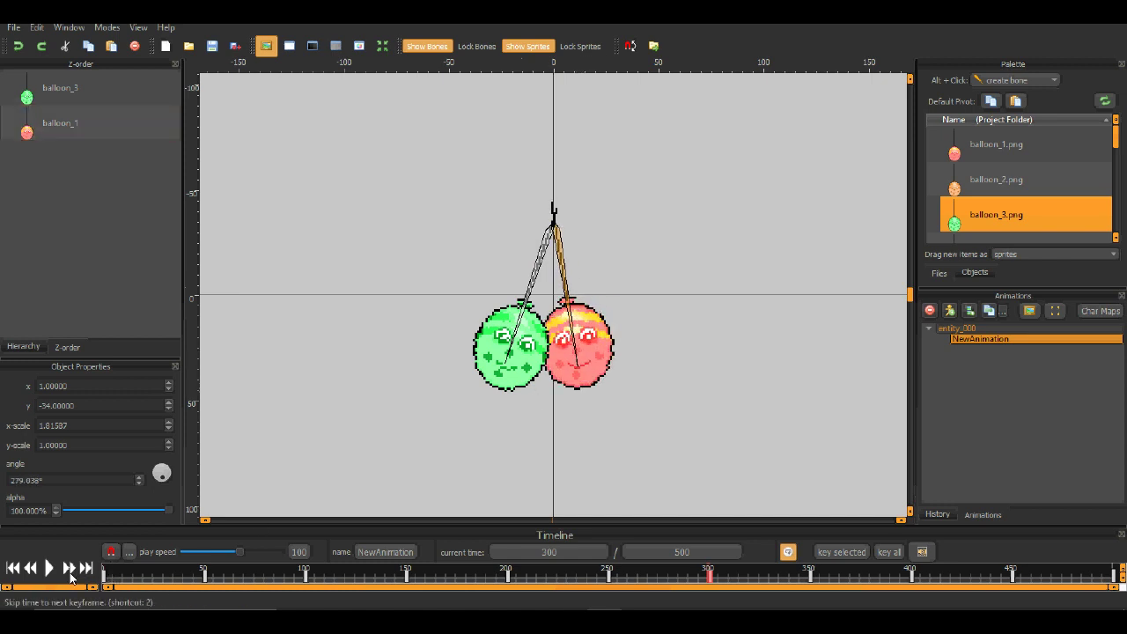
left_click(70, 570)
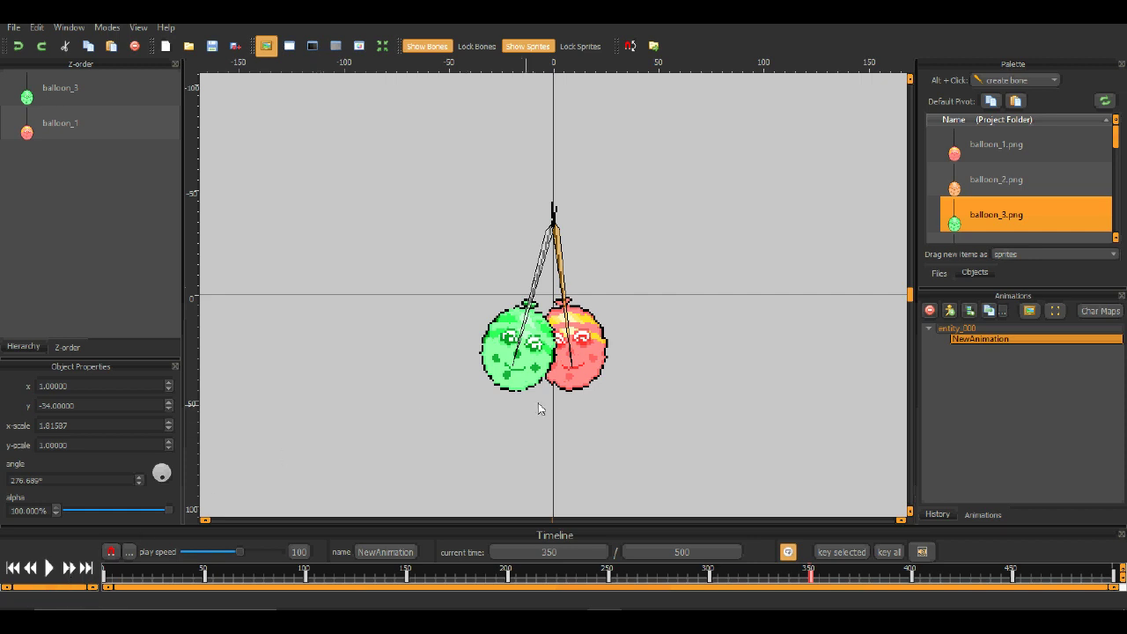
At keyframes 350 and 400, swing the red and green balloons rightward
left_click_drag(573, 370, 584, 368)
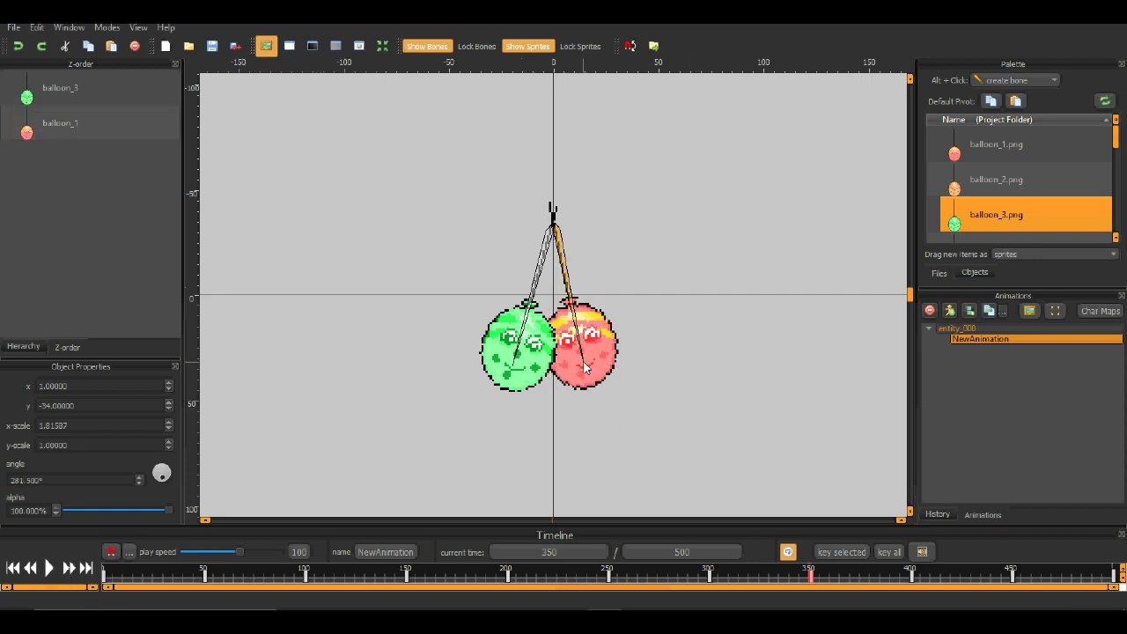
left_click(520, 357)
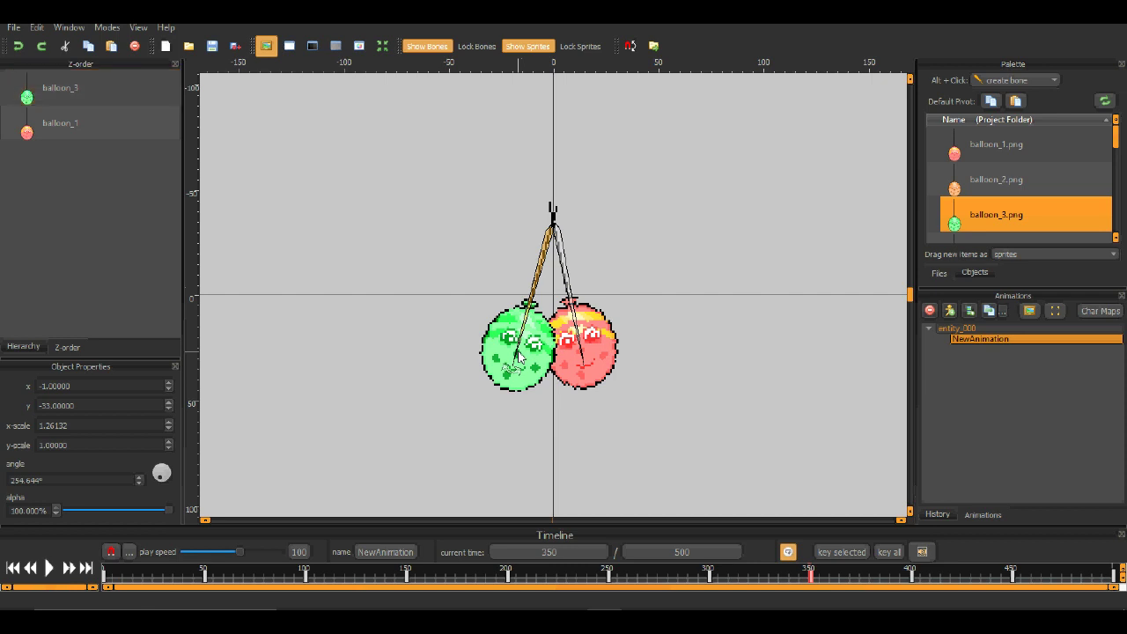
left_click_drag(517, 357, 522, 359)
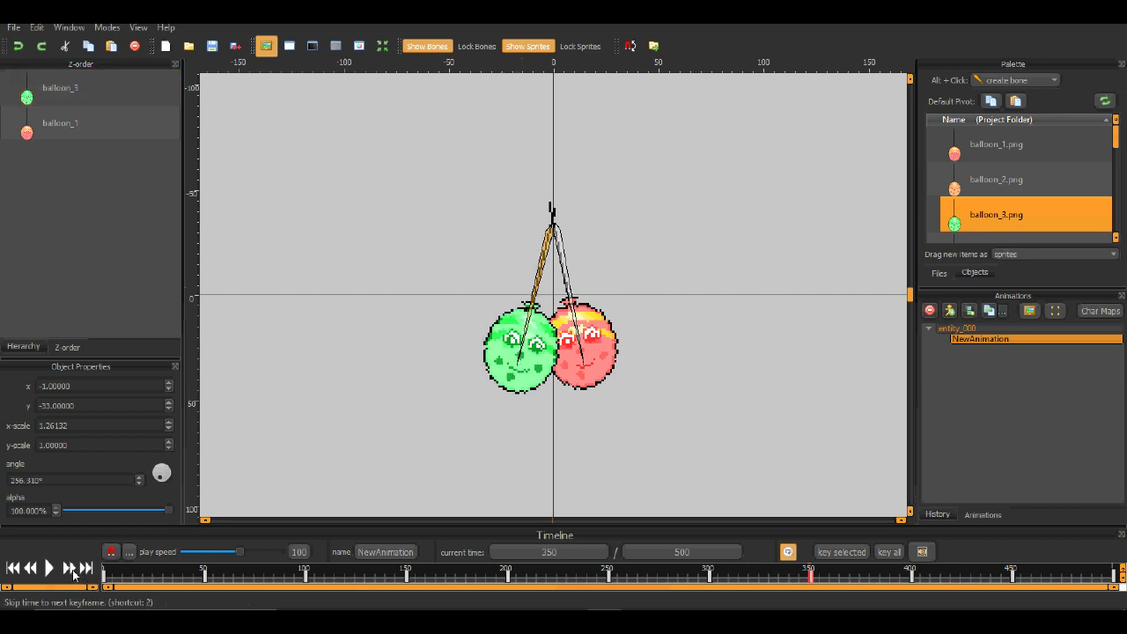
key("Right")
left_click(595, 368)
left_click_drag(588, 364, 612, 374)
left_click(540, 381)
left_click_drag(515, 368, 535, 368)
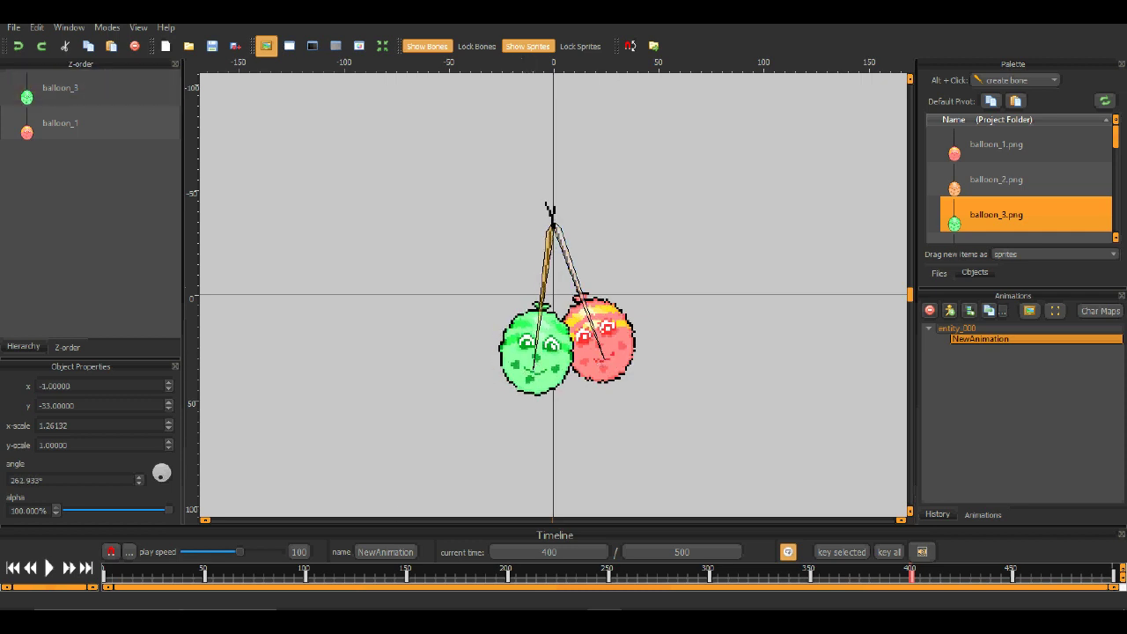
At keyframe 450, swing the red balloon to 296.866° and the green to 262.538°
left_click(68, 568)
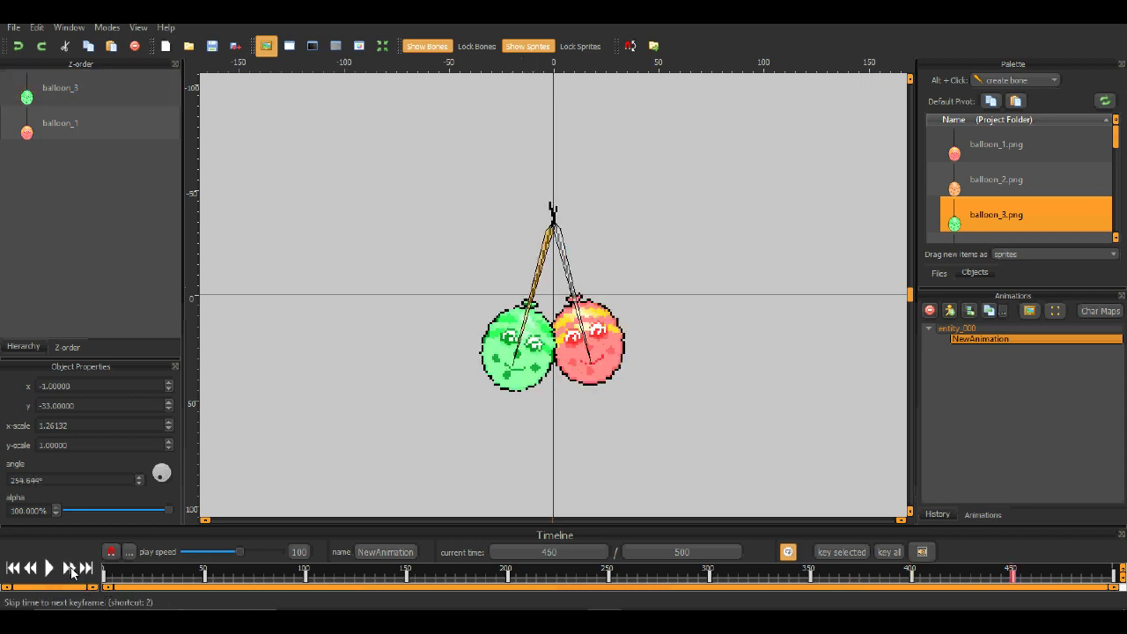
left_click(596, 364)
left_click_drag(597, 363, 616, 353)
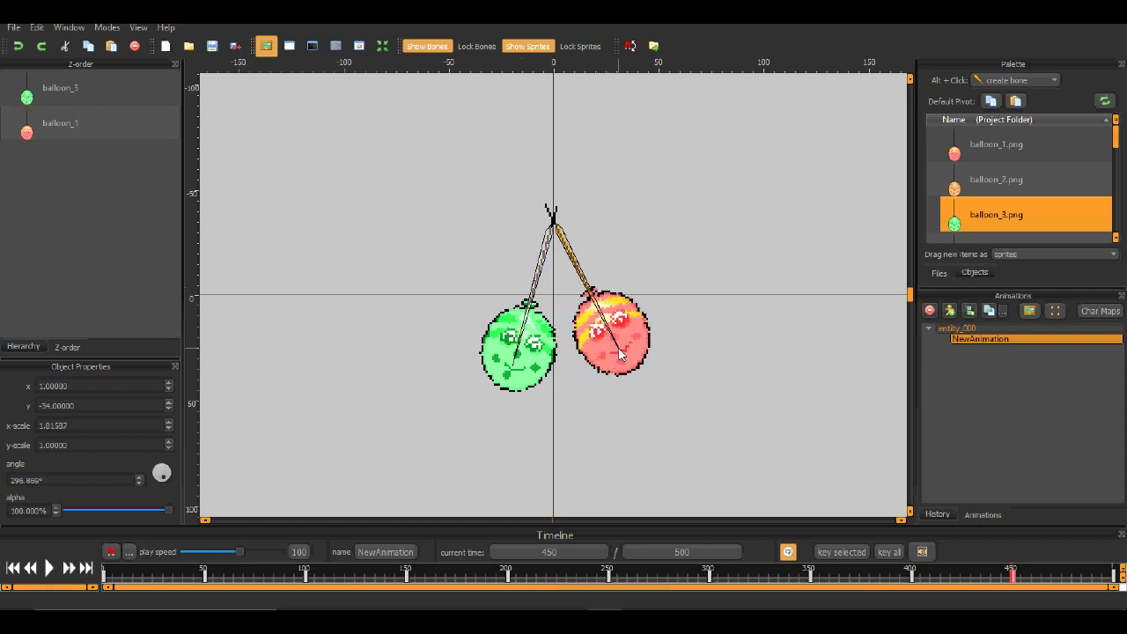
left_click(519, 354)
left_click_drag(518, 354, 537, 354)
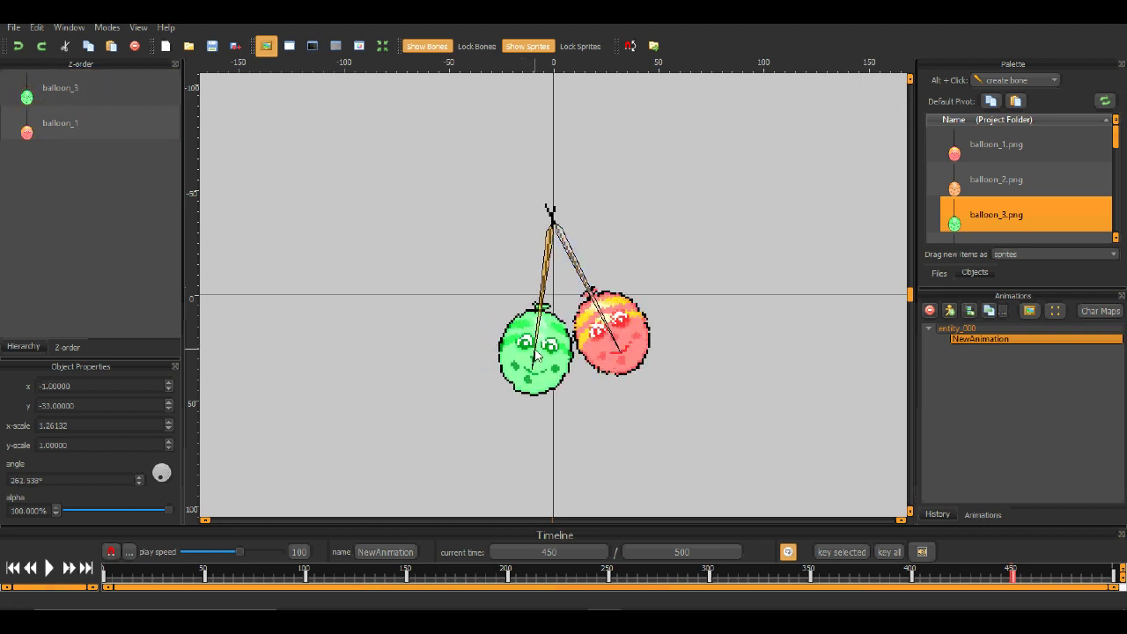
At frame 500, rotate both balloons slightly right and preview the swing
left_click(68, 567)
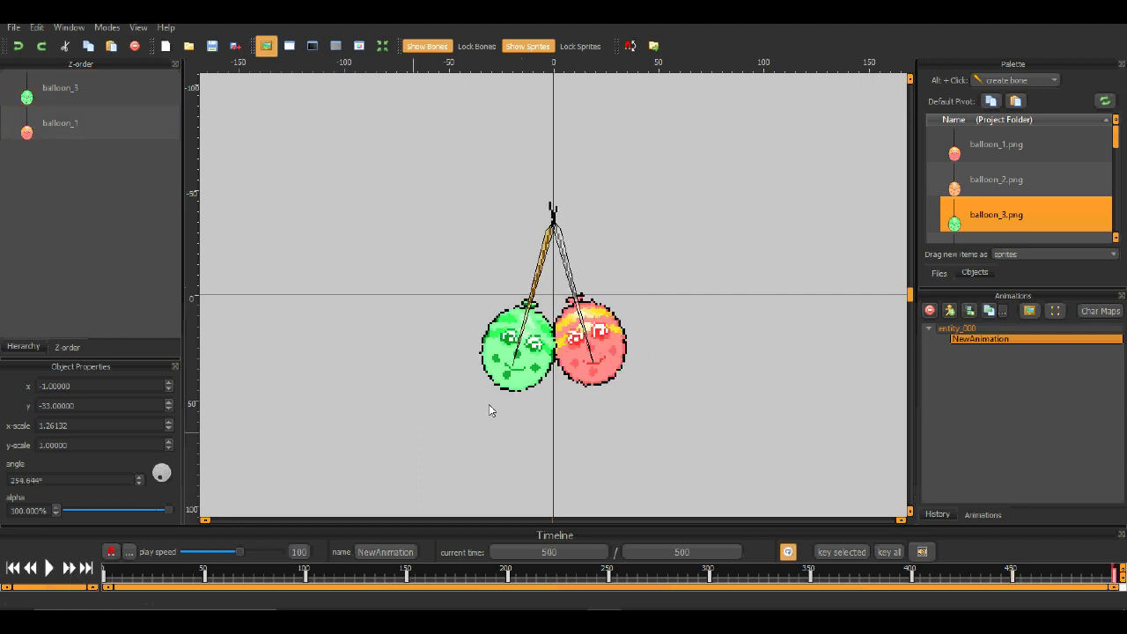
left_click_drag(595, 364, 603, 361)
left_click_drag(515, 367, 529, 363)
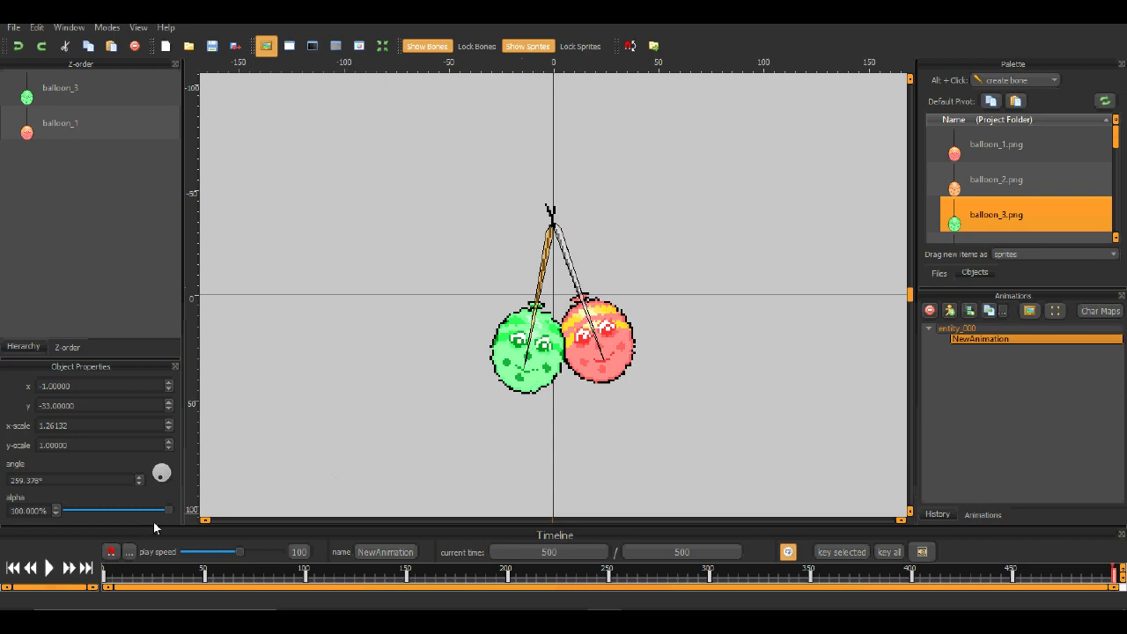
left_click(45, 573)
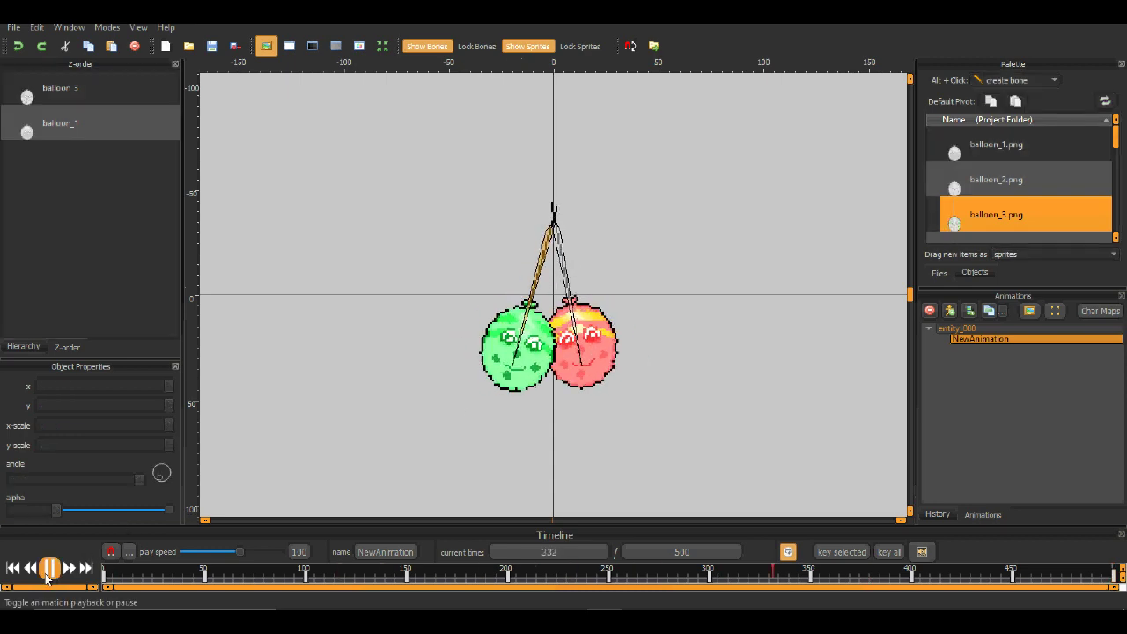
left_click(45, 573)
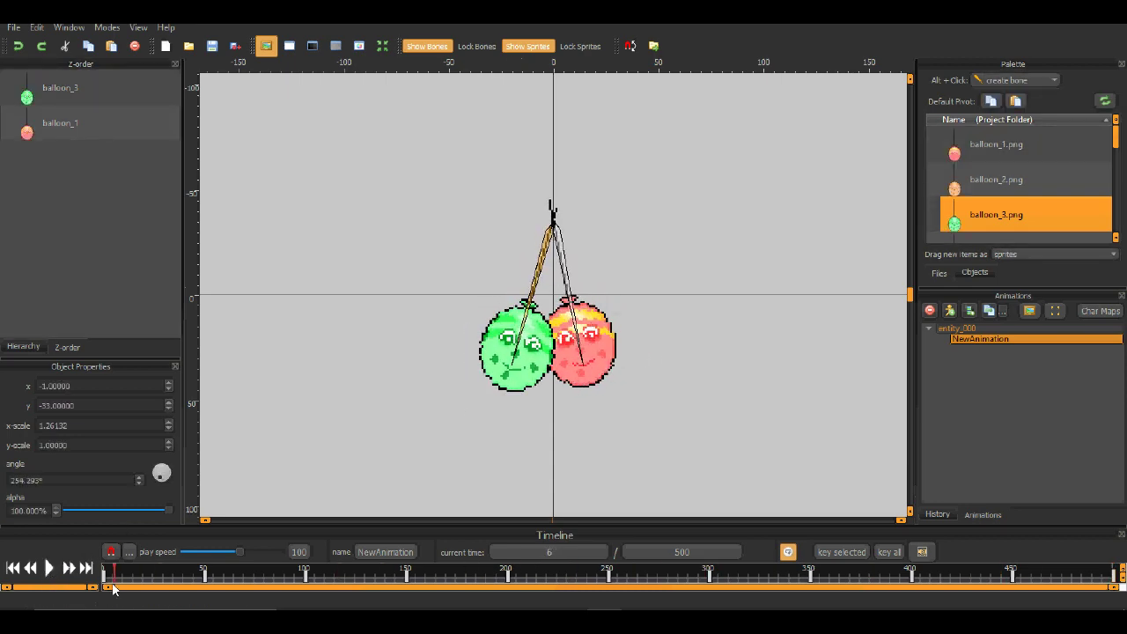
Scrub the timeline and step through keyframes 0 to 200 to review the balloon poses
left_click_drag(395, 577, 253, 577)
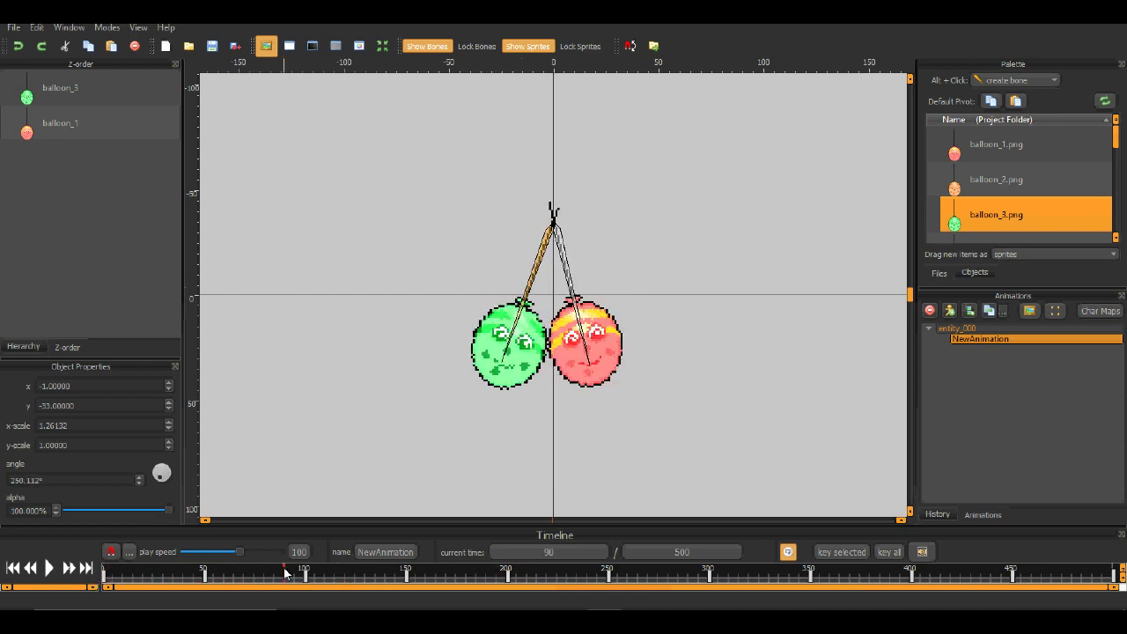
left_click(67, 568)
left_click(590, 381)
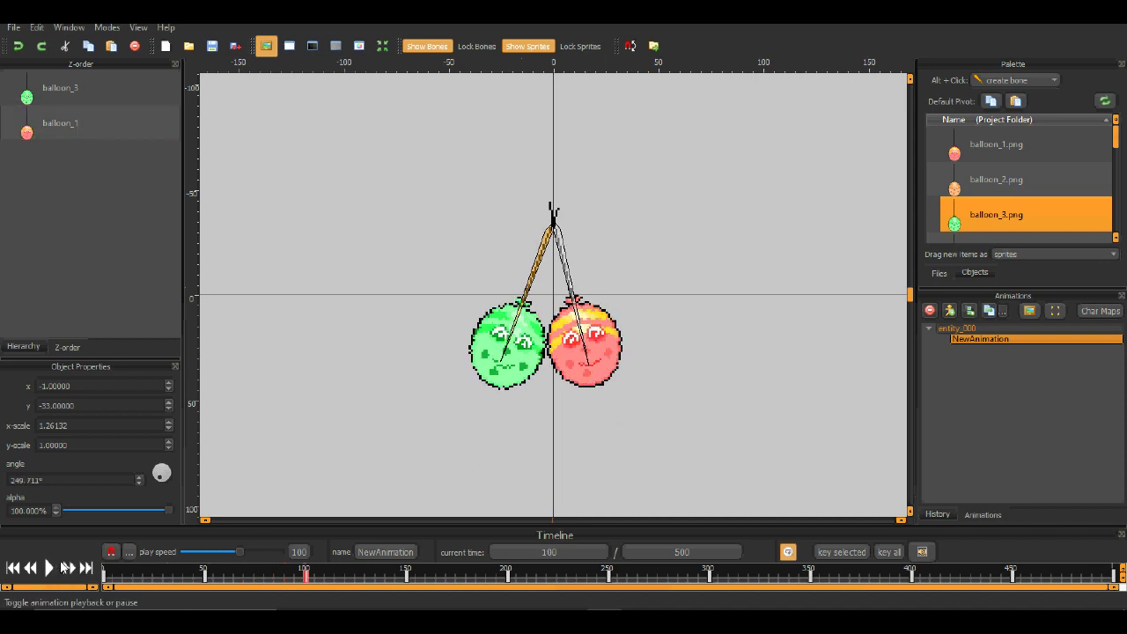
left_click(70, 570)
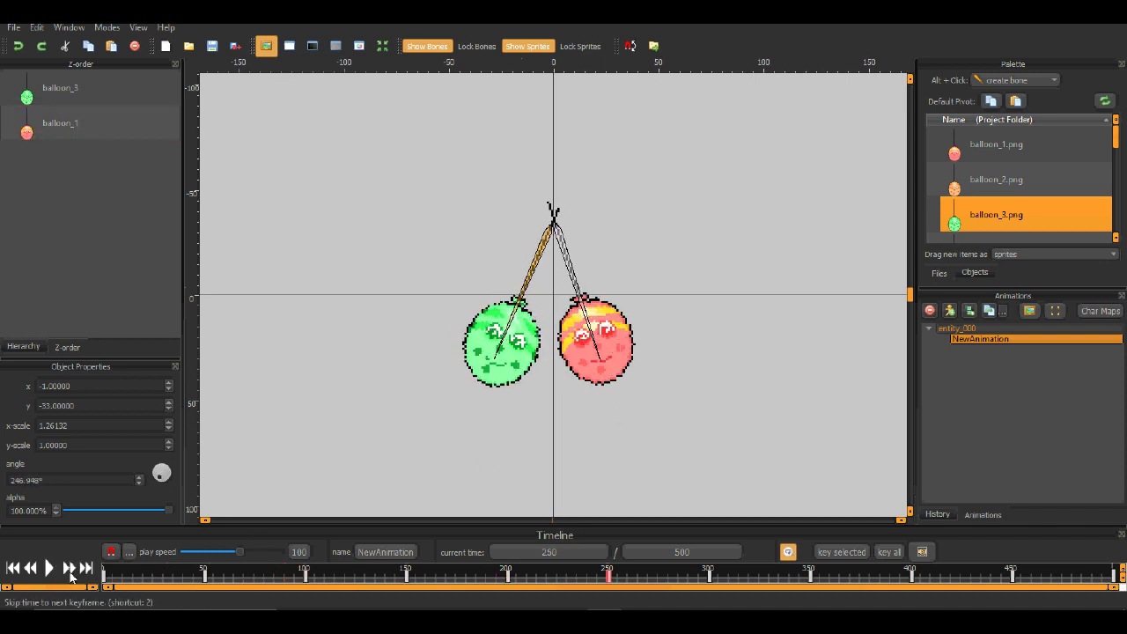
left_click(70, 570)
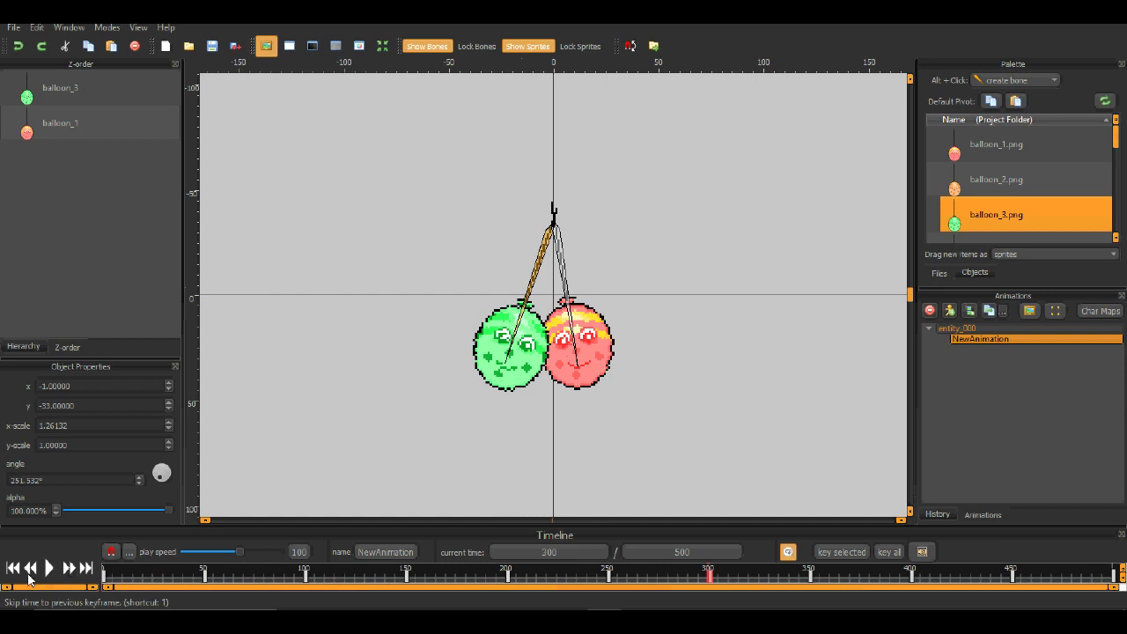
left_click(29, 574)
left_click(29, 574)
left_click(29, 573)
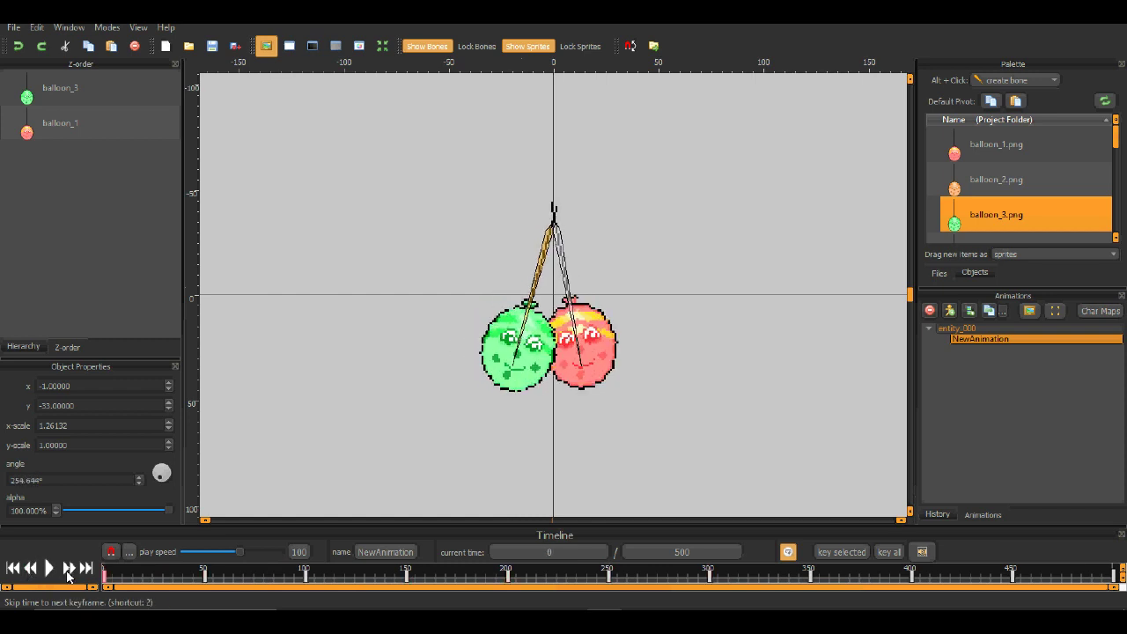
left_click(70, 570)
left_click(70, 570)
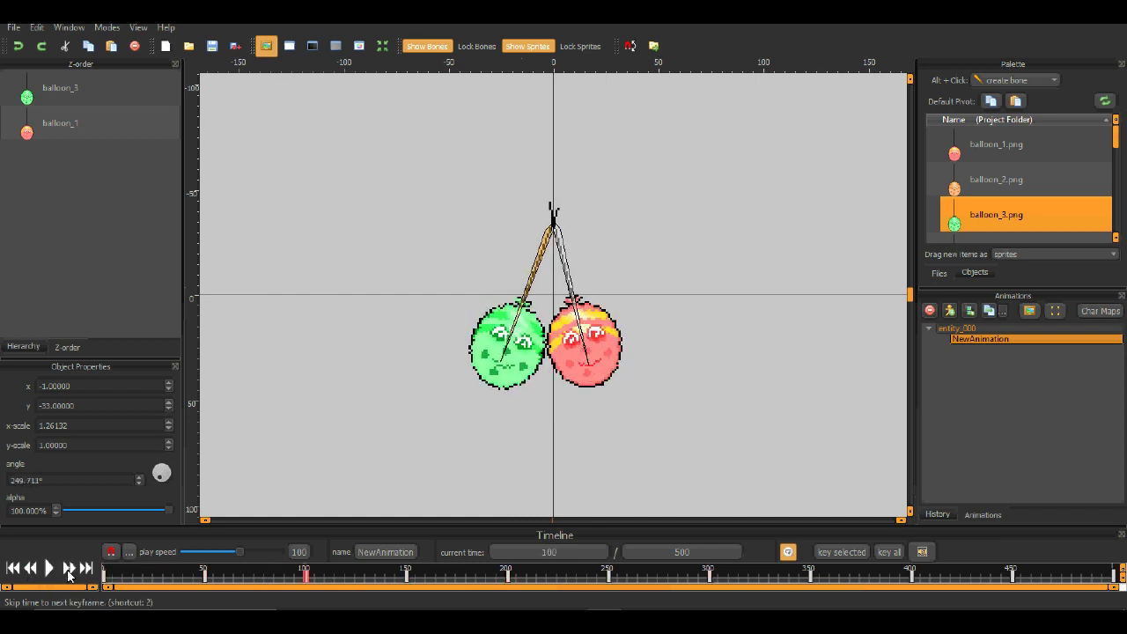
left_click(577, 337)
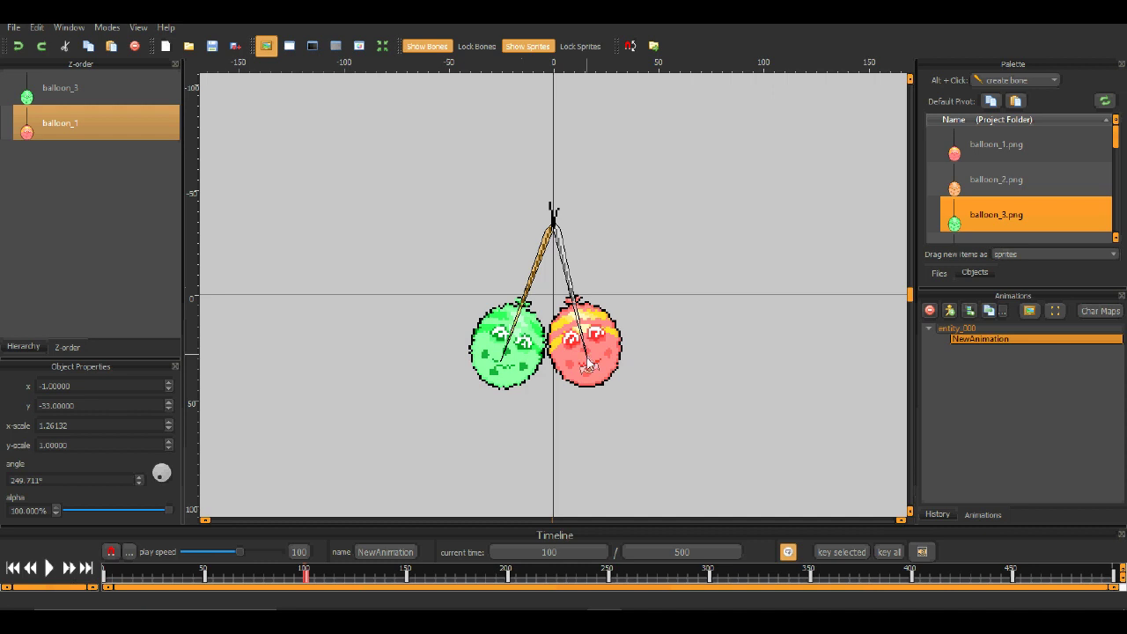
Rotate the red balloon further right at keyframe 150
left_click(76, 570)
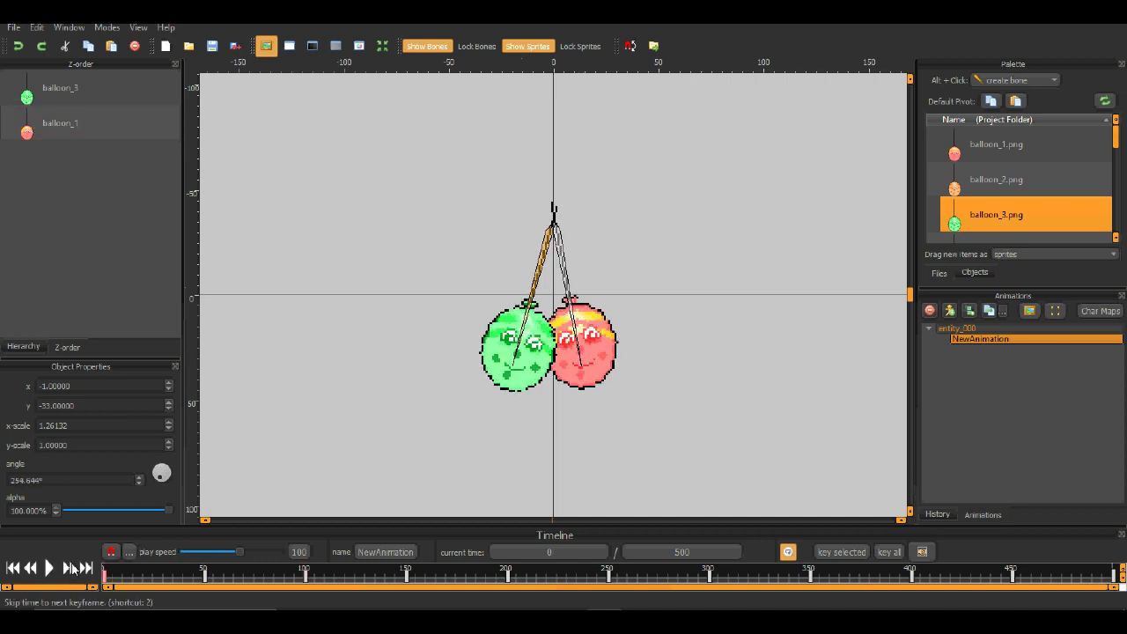
left_click(75, 570)
left_click(76, 570)
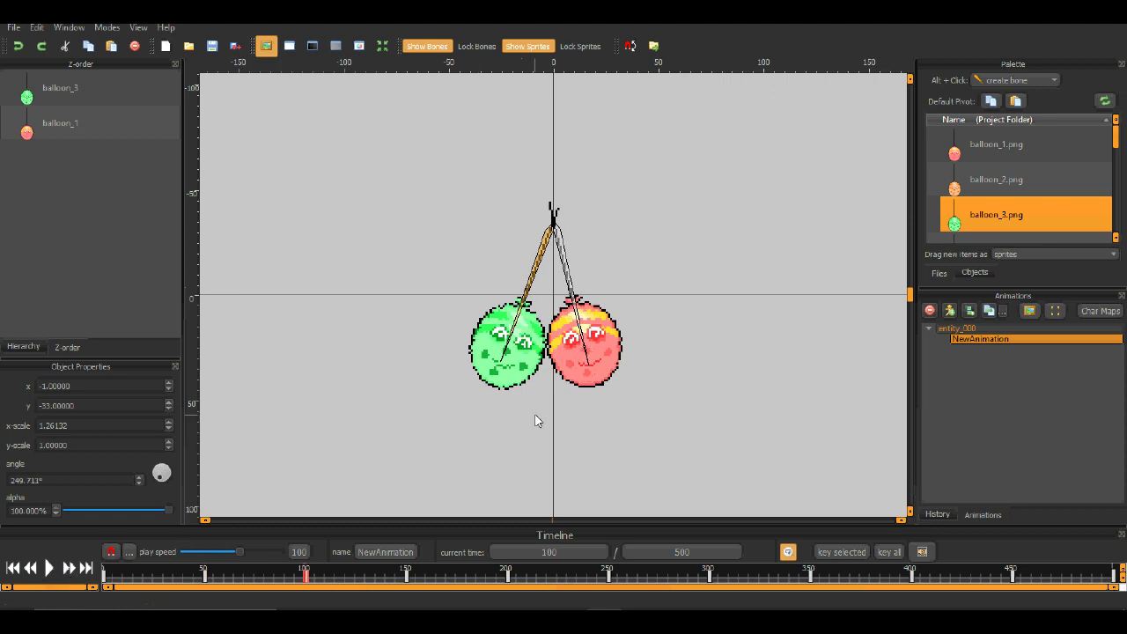
left_click(579, 368)
left_click(588, 366)
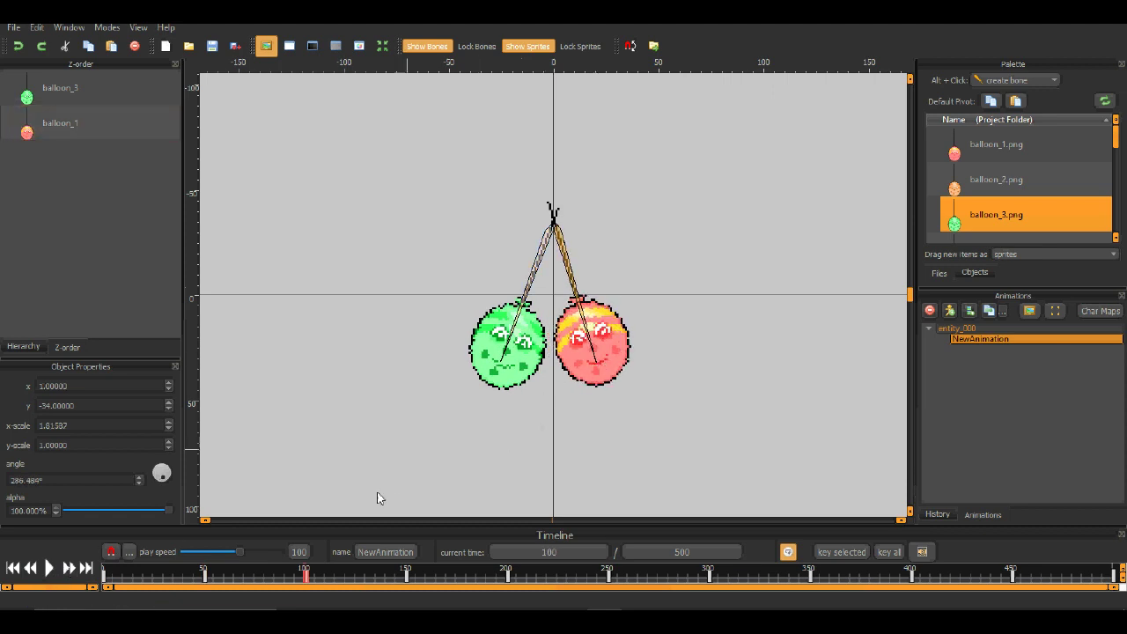
left_click(75, 569)
left_click(578, 361)
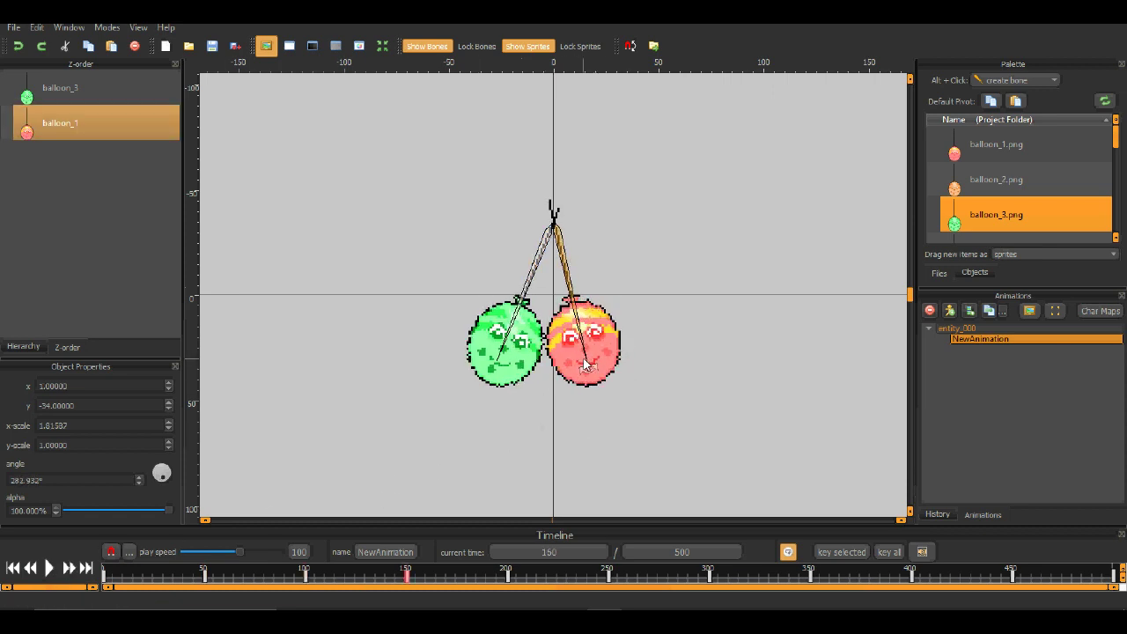
left_click_drag(584, 364, 602, 364)
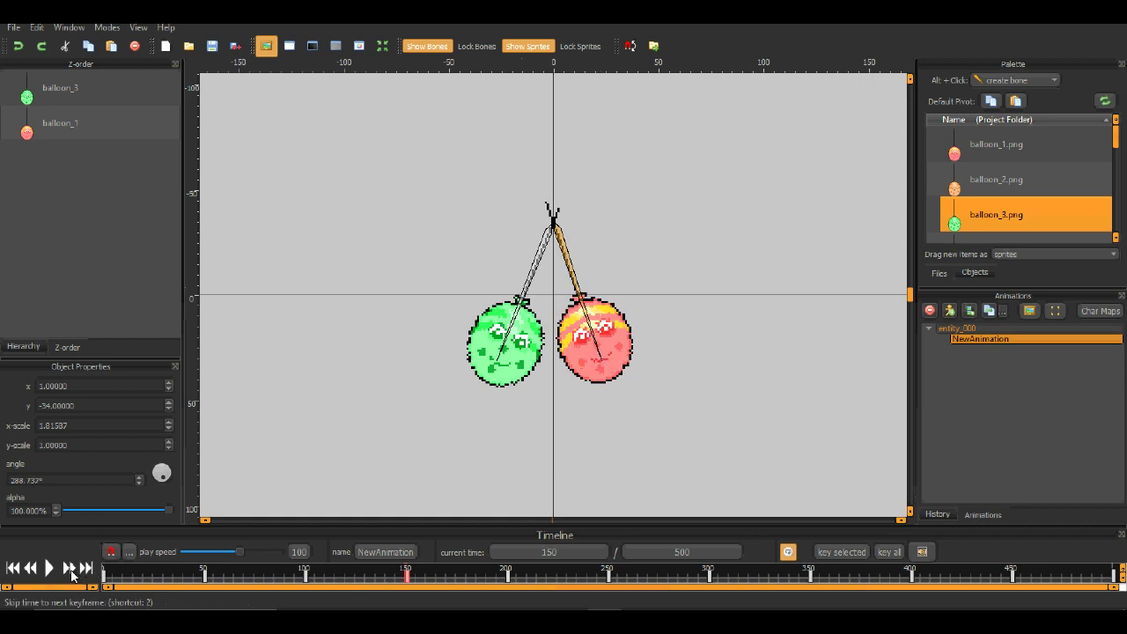
Nudge the red balloon's rotation slightly at keyframe 300
left_click(72, 574)
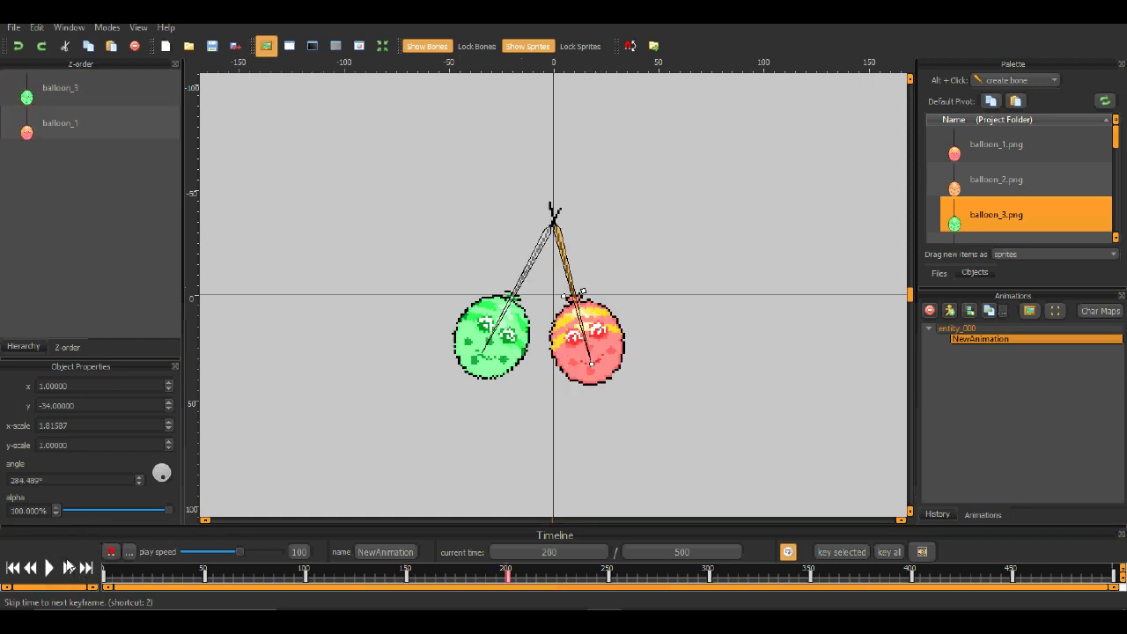
left_click(71, 568)
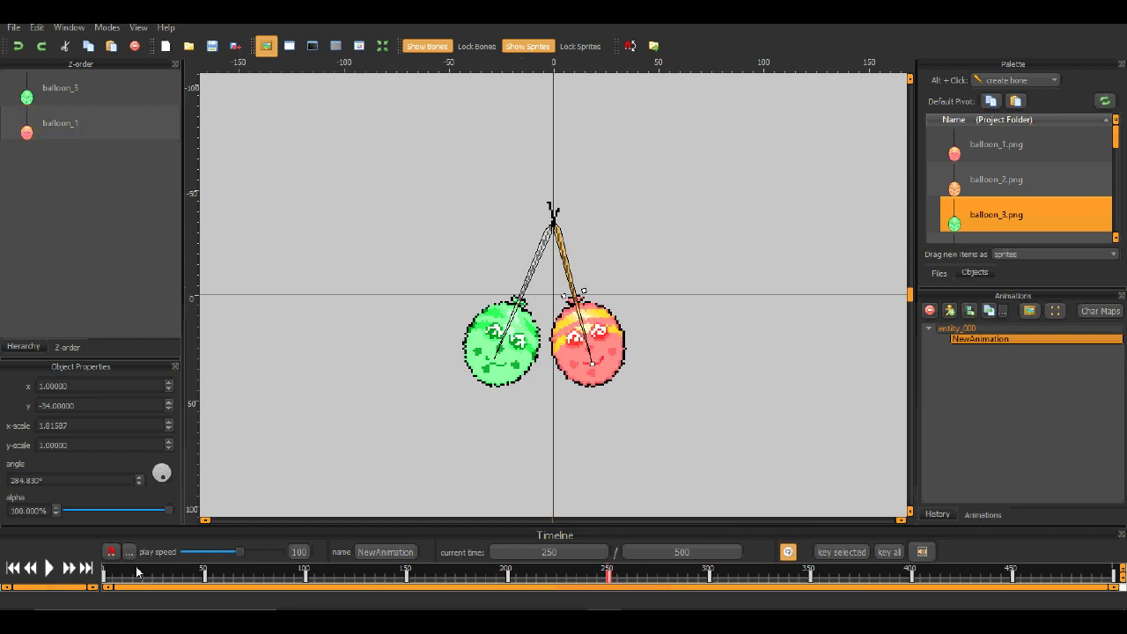
left_click(69, 567)
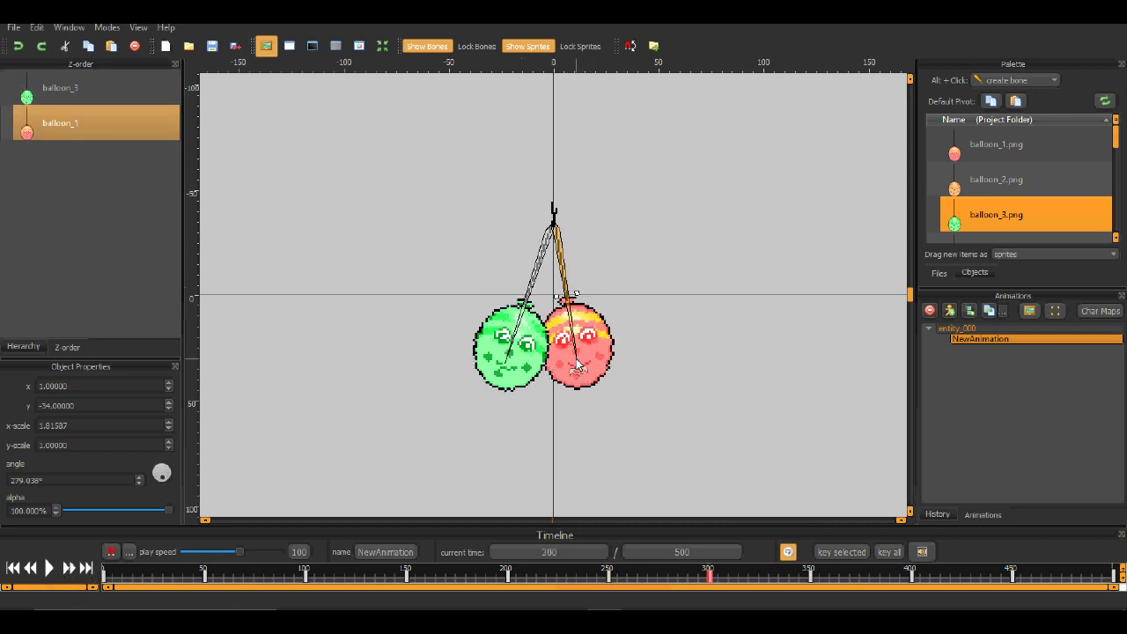
left_click_drag(577, 365, 573, 370)
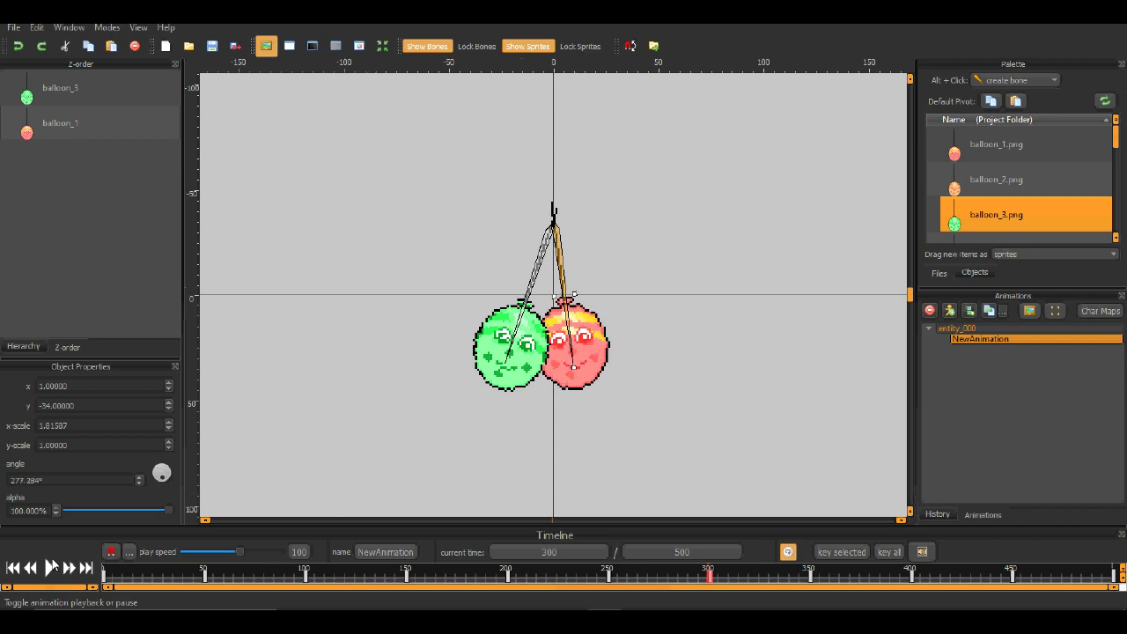
Preview the swing and scrub through frames 69 to 239 to check it
left_click(69, 568)
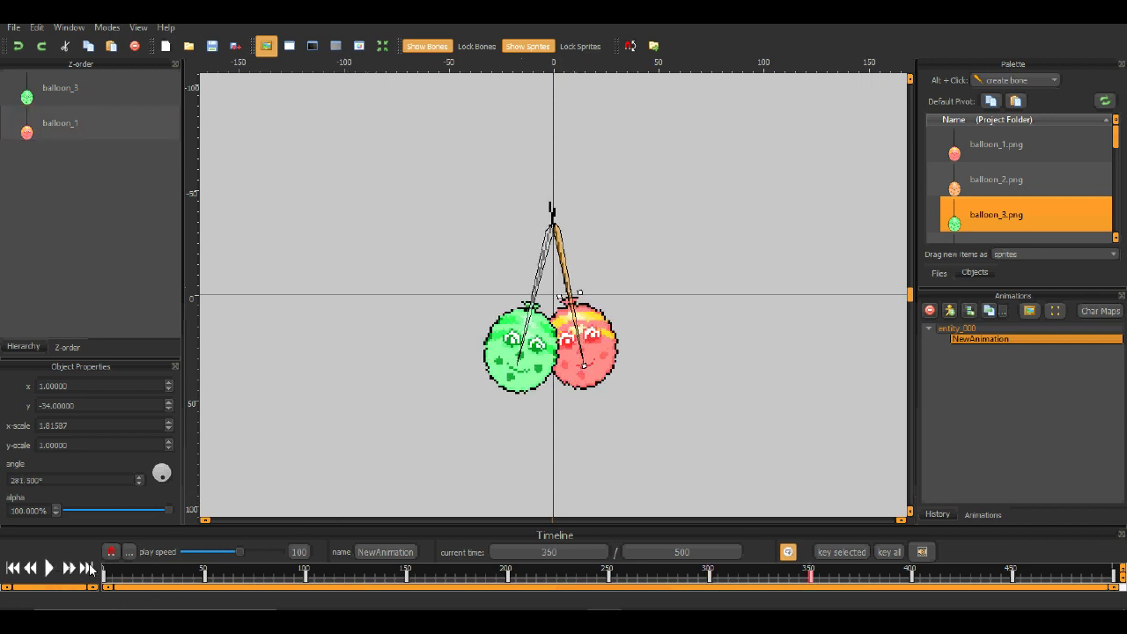
left_click(48, 568)
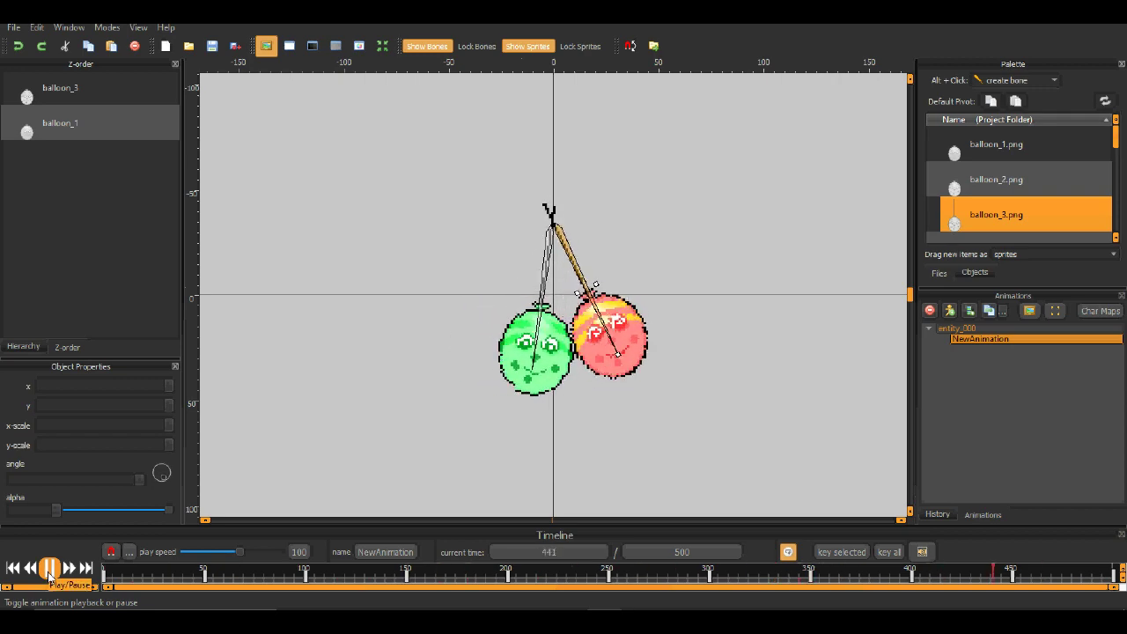
left_click(48, 569)
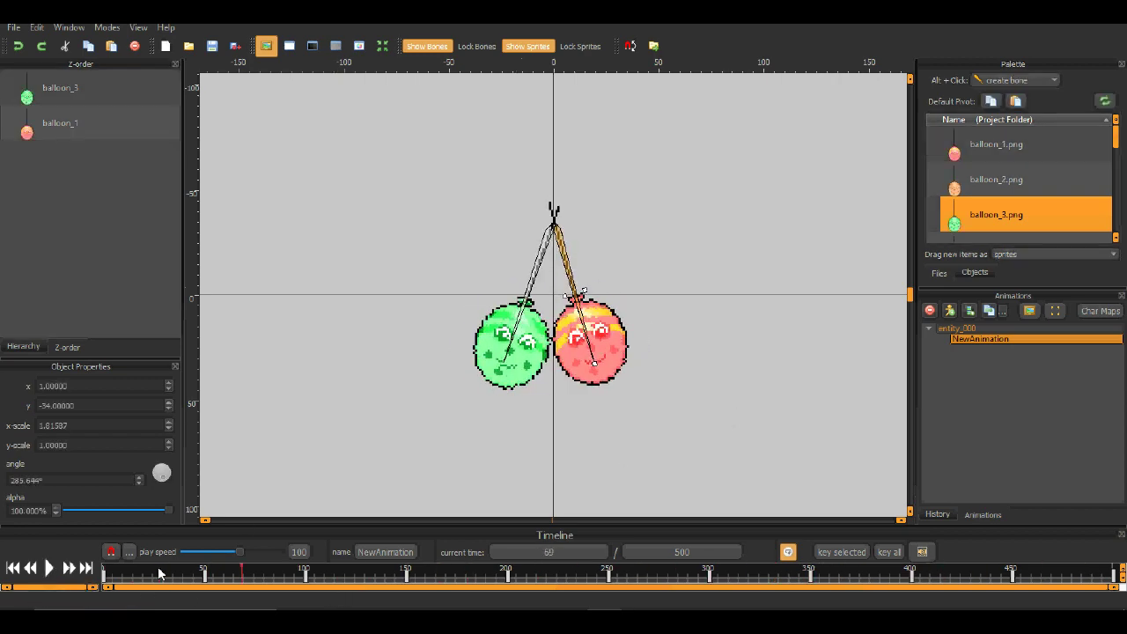
left_click_drag(158, 573, 236, 598)
Swing the red balloon back toward the green one at keyframe 250
left_click(67, 568)
left_click(68, 568)
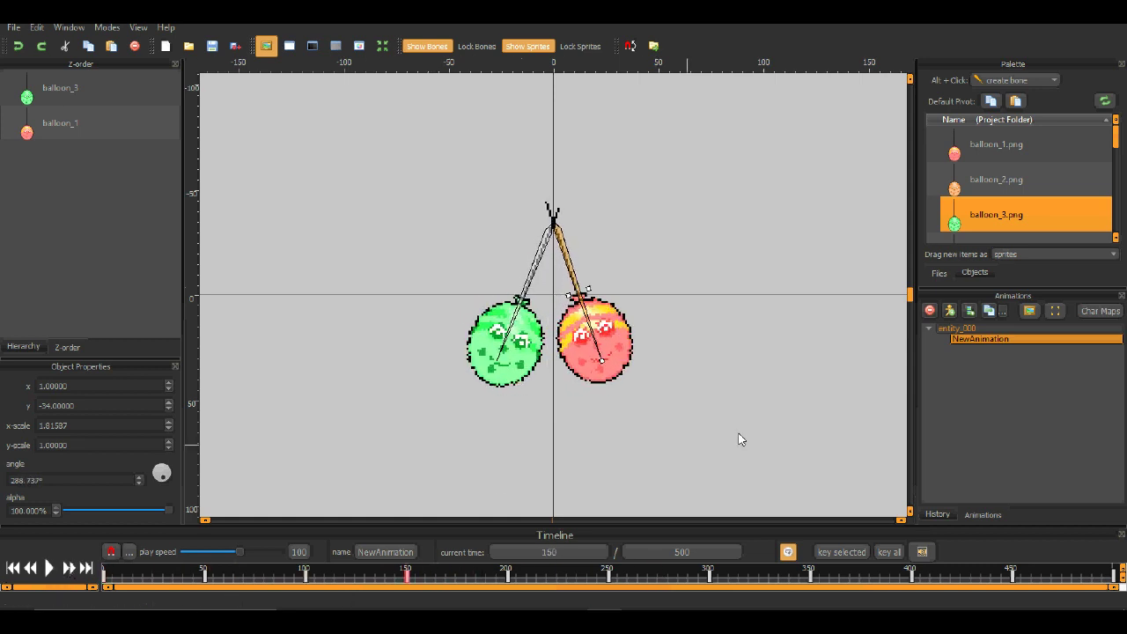
left_click(596, 355)
left_click(68, 567)
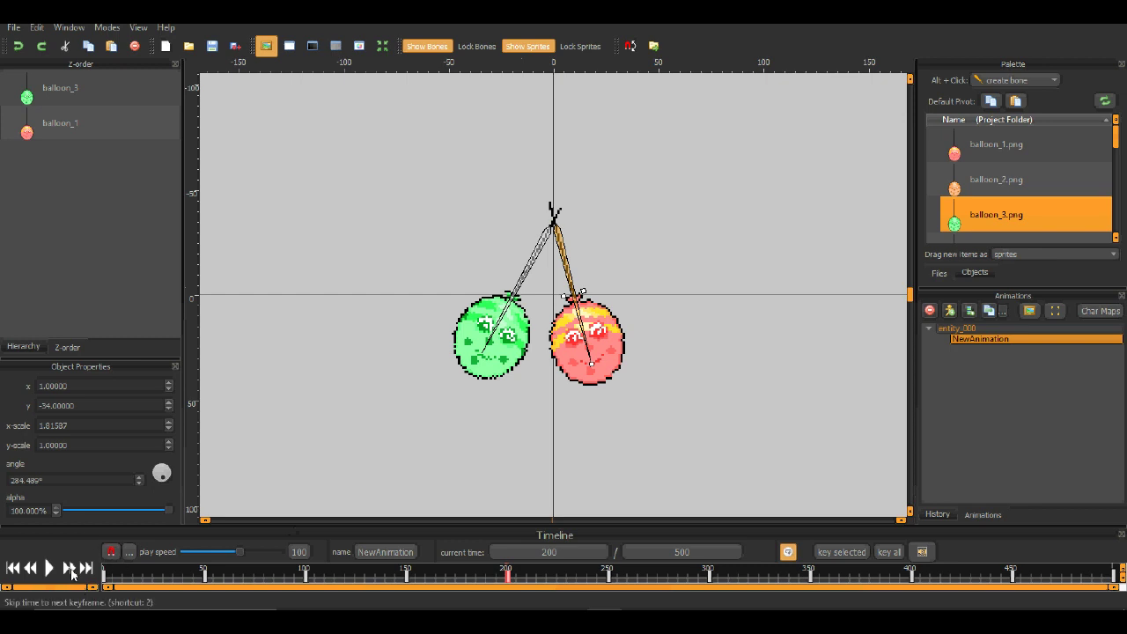
left_click(69, 568)
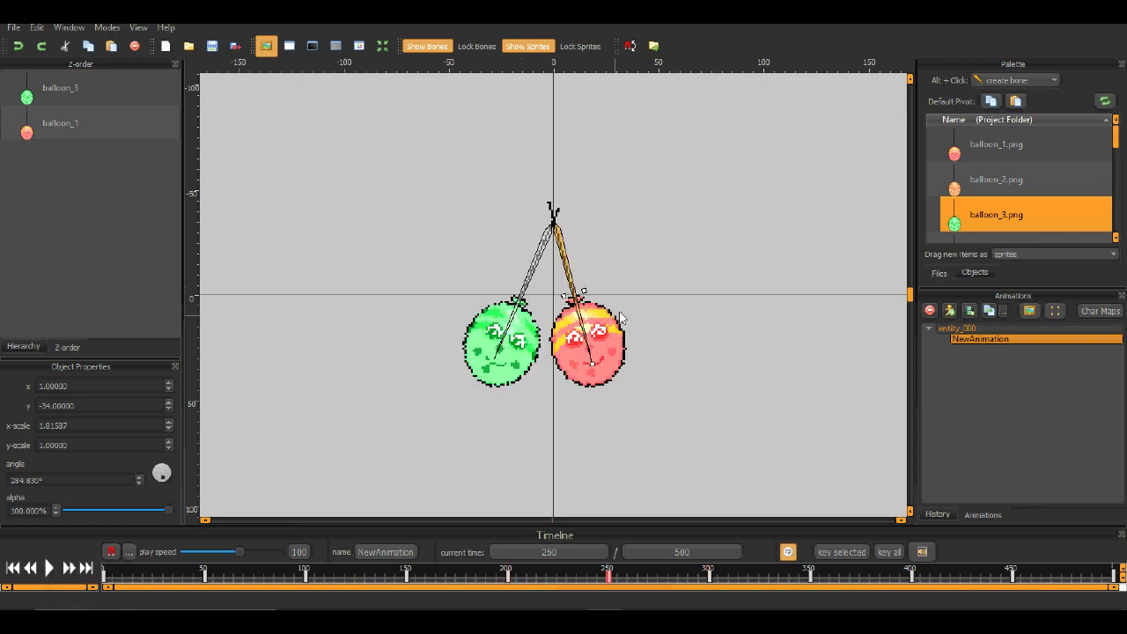
left_click_drag(590, 368, 582, 368)
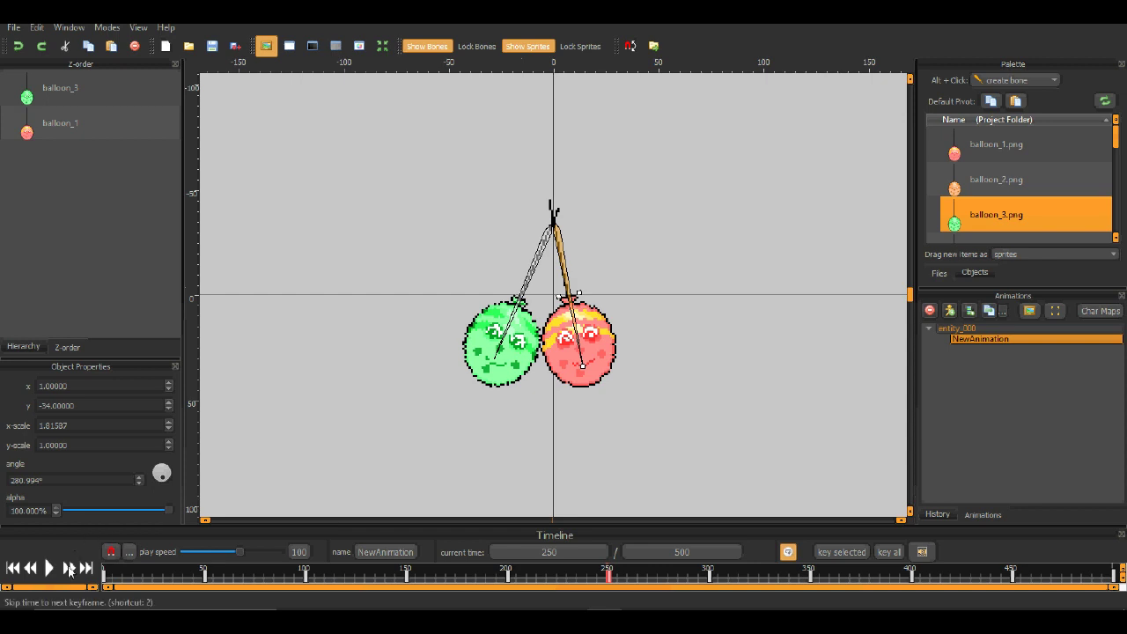
Step through keyframes to 500, then play the full animation from the start to review it
left_click(69, 568)
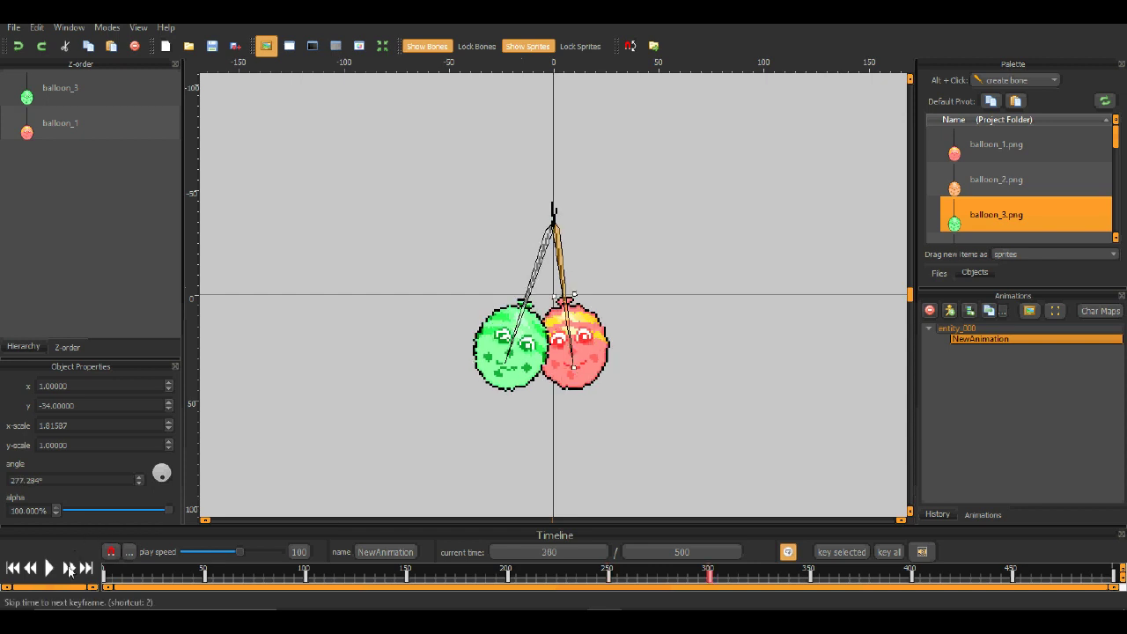
left_click(70, 568)
left_click(69, 568)
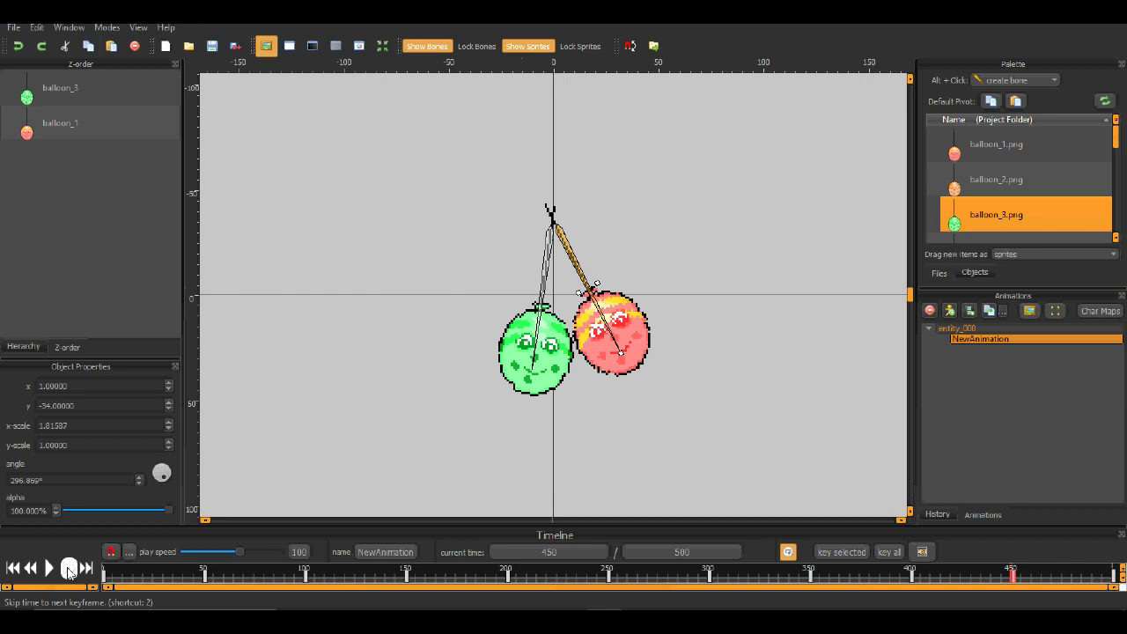
left_click(69, 568)
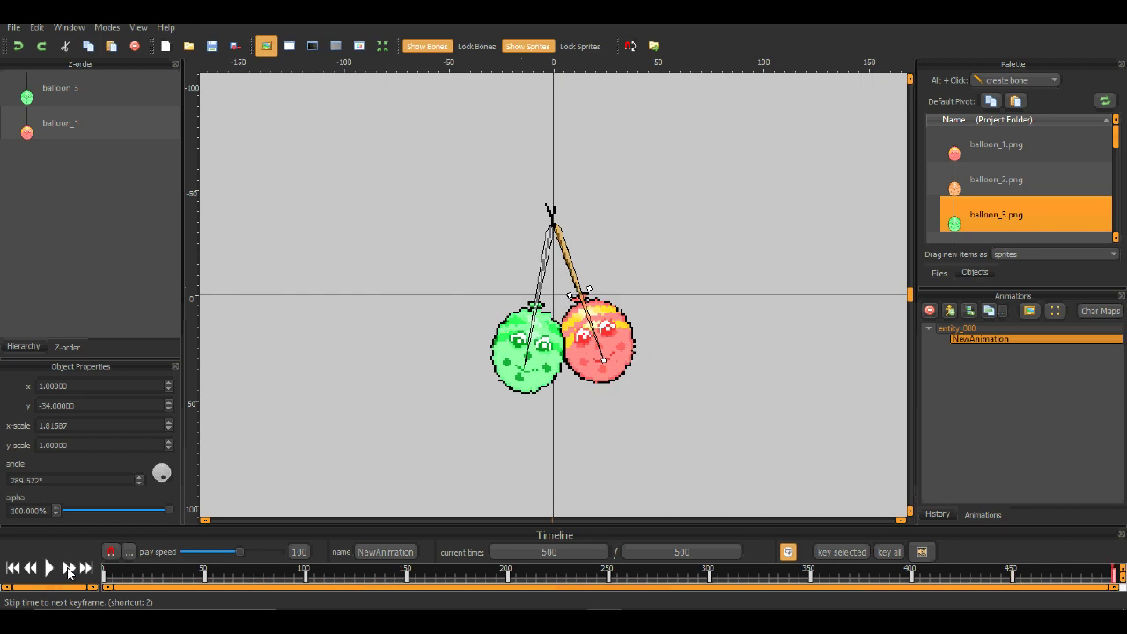
left_click(70, 568)
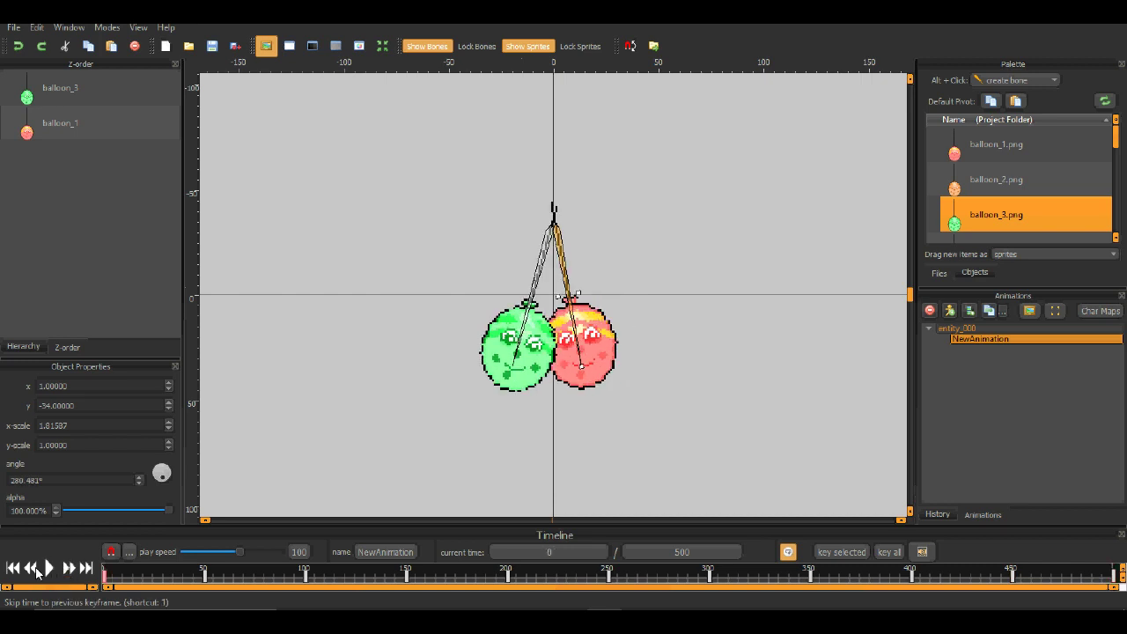
left_click(49, 569)
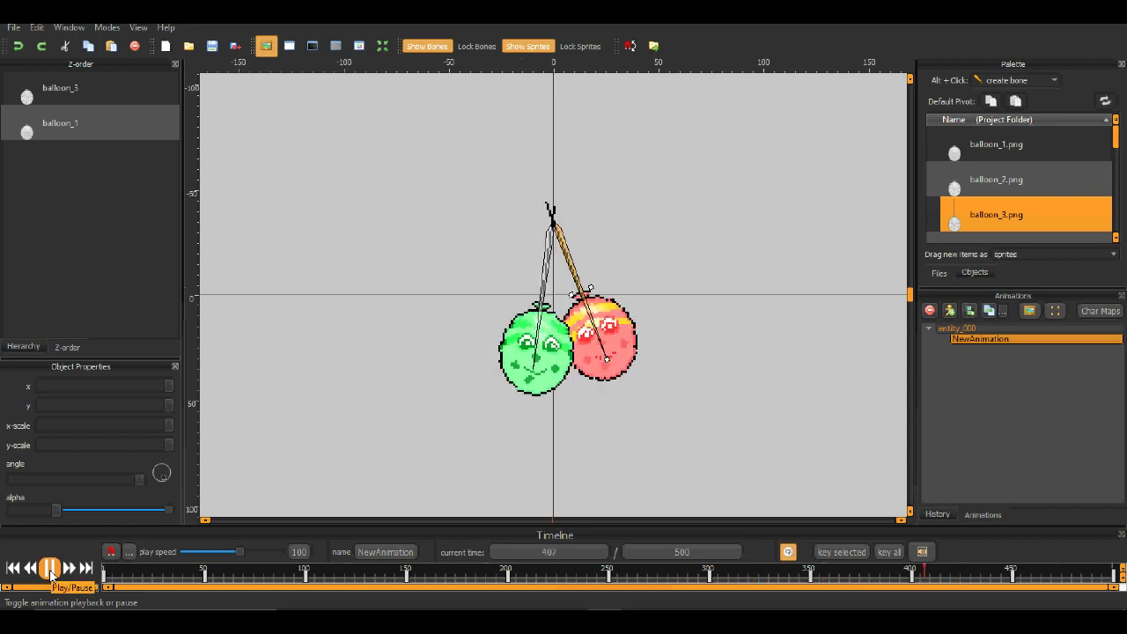
left_click(50, 569)
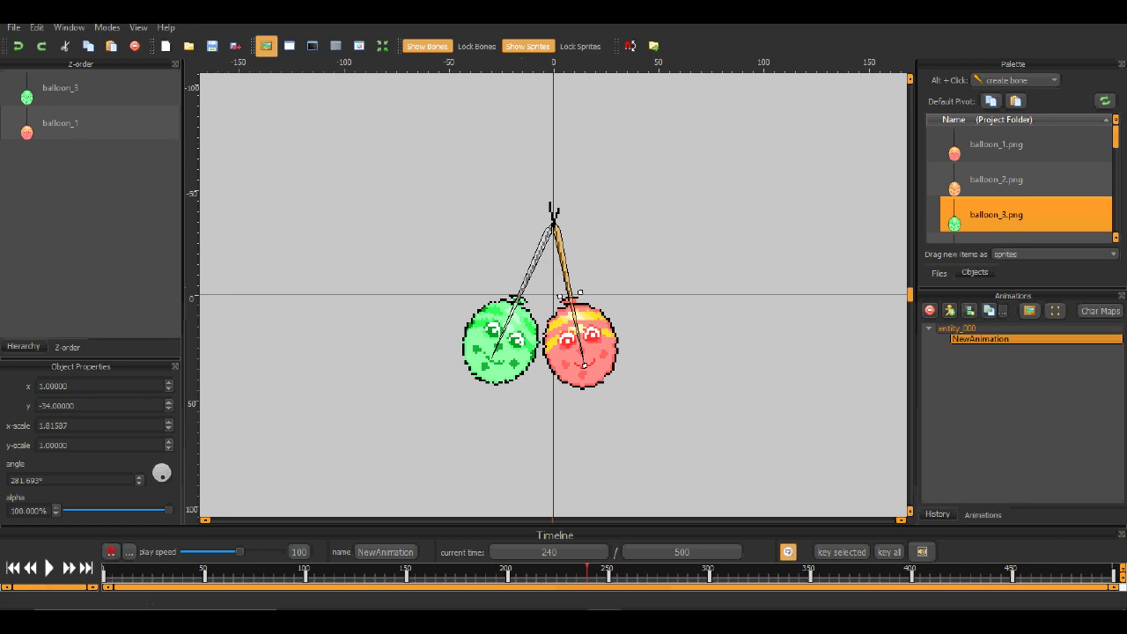
left_click(13, 27)
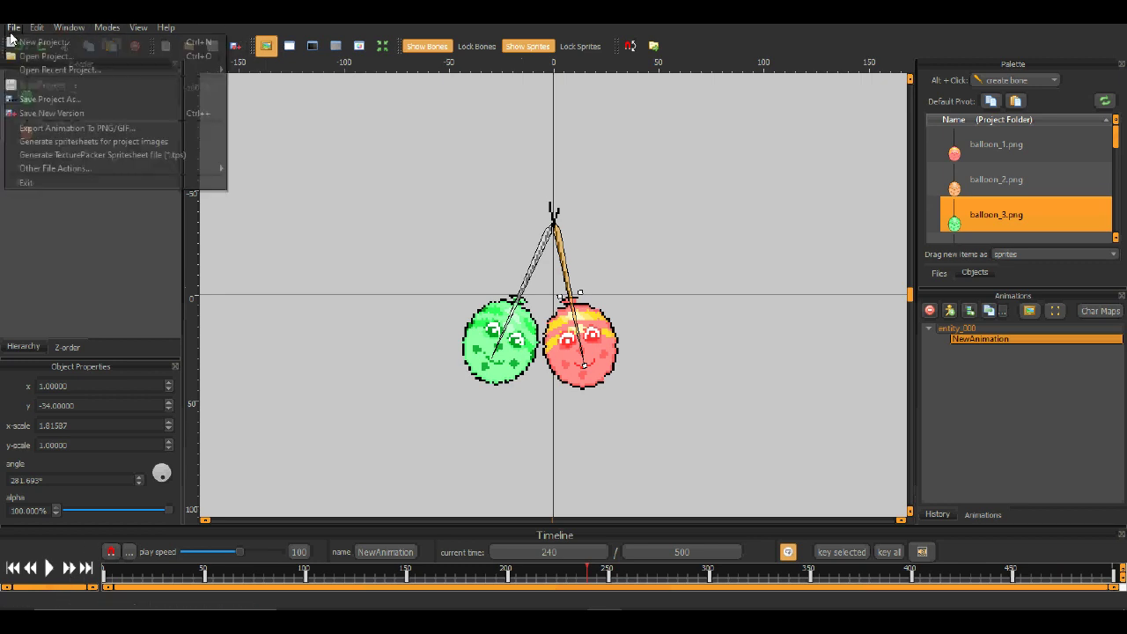
Export the animation as PNG spritesheet spr_balloon_1_3_doub_anim, then switch back to GameMaker
left_click(132, 132)
left_click(667, 469)
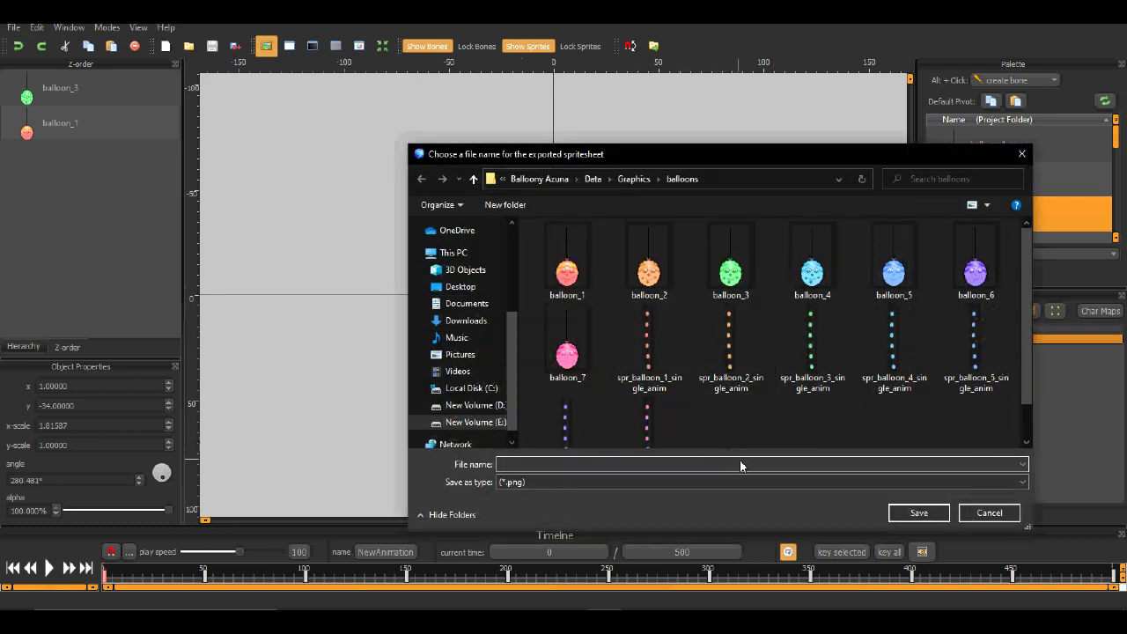
type("spr_balloo")
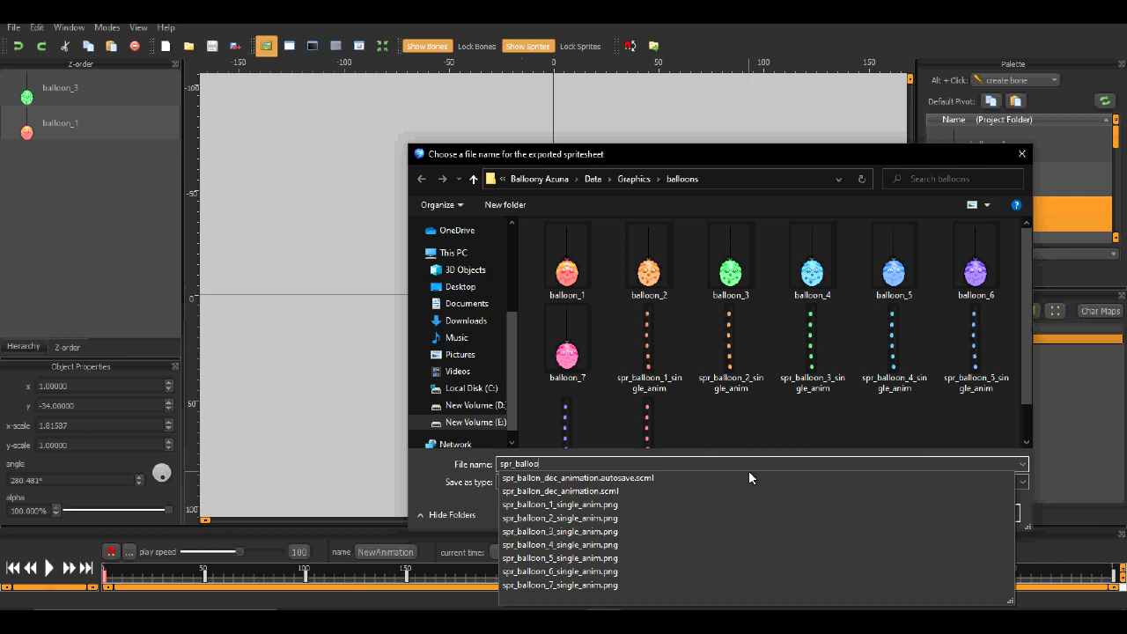
type("n_1_")
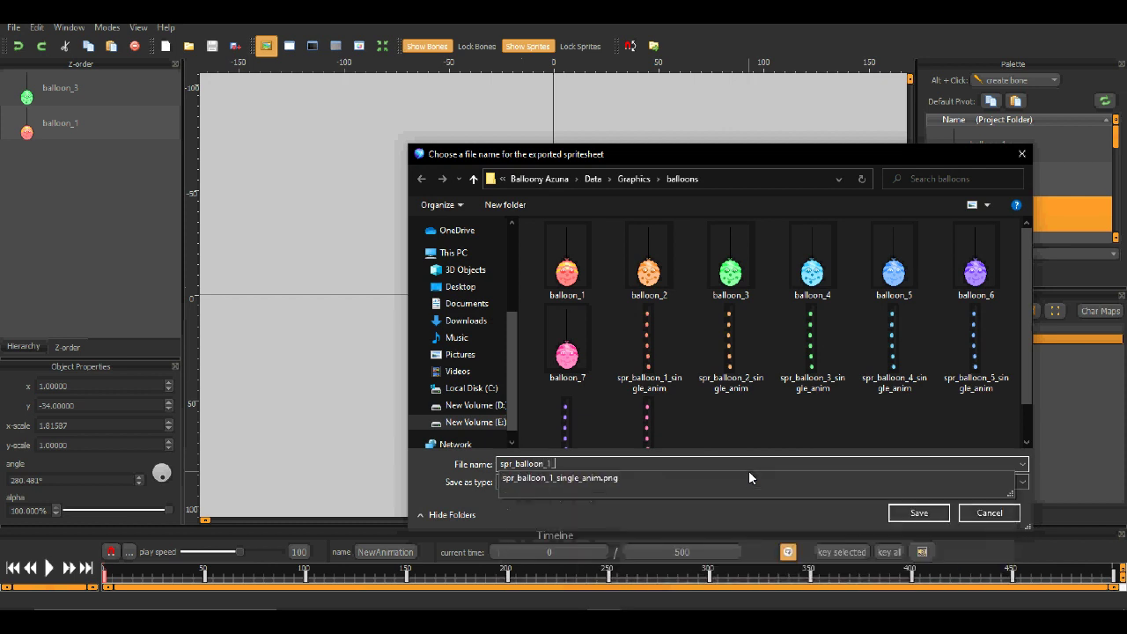
type("doub_anim")
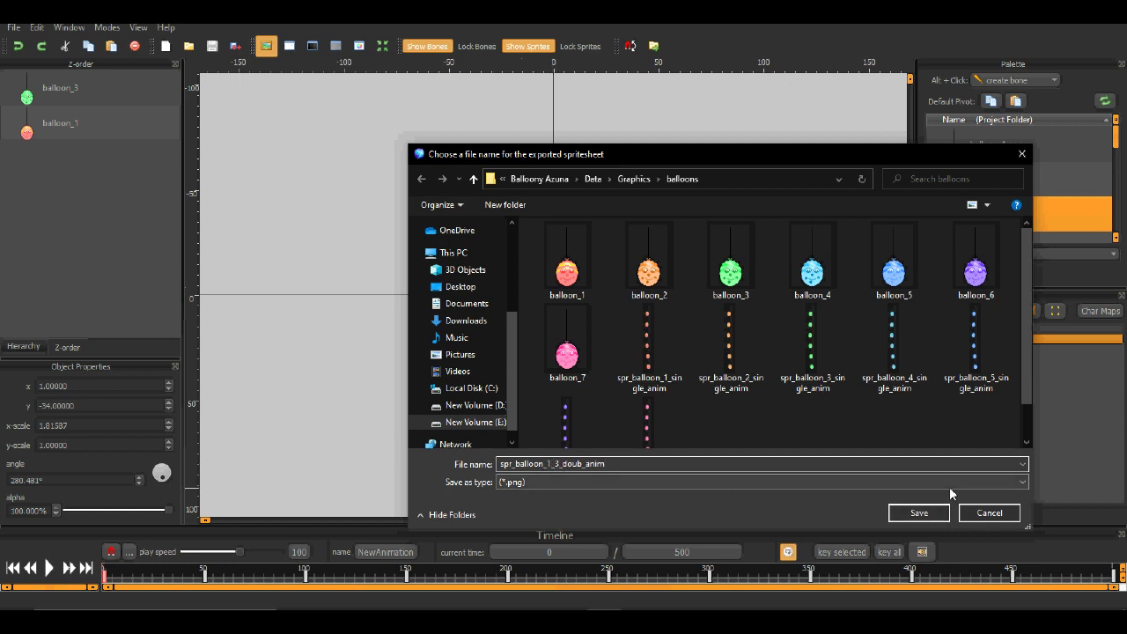
left_click(942, 514)
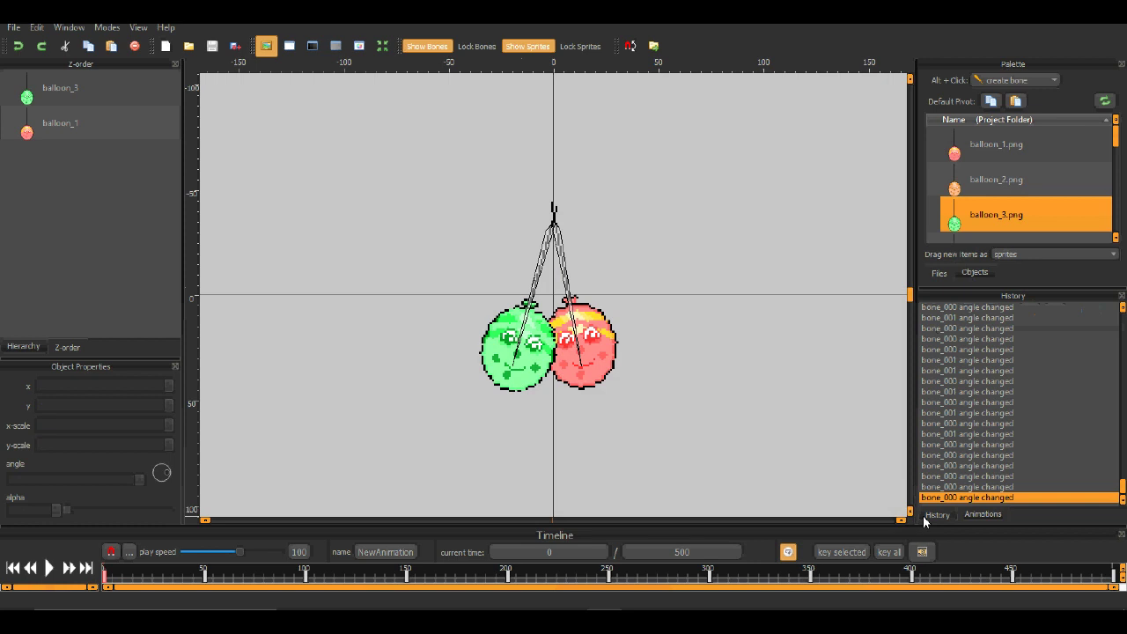
left_click(984, 514)
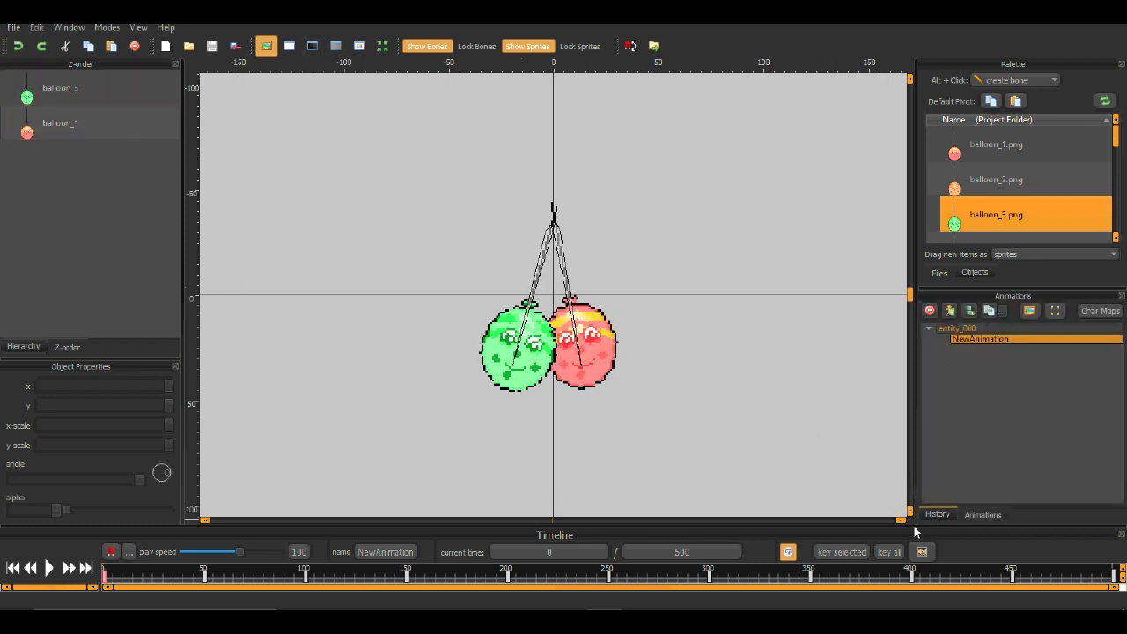
key("alt+Tab")
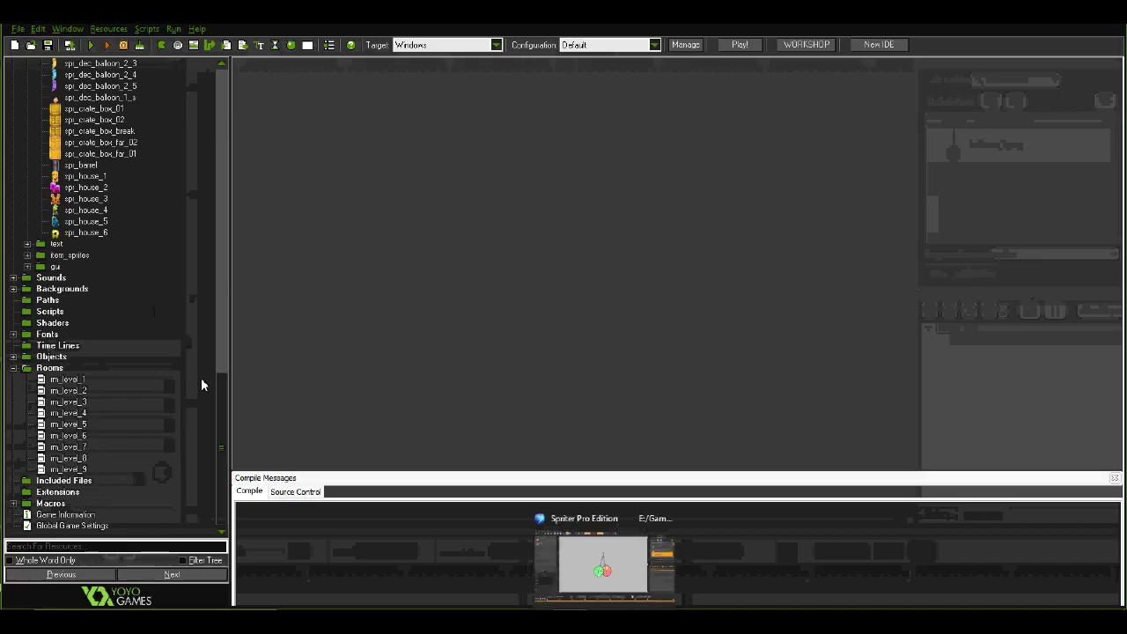
Duplicate the spr_dec_balloon_1_s sprite and name the copy spr_dec_balloon_1_3_doub
left_click_drag(221, 259, 231, 322)
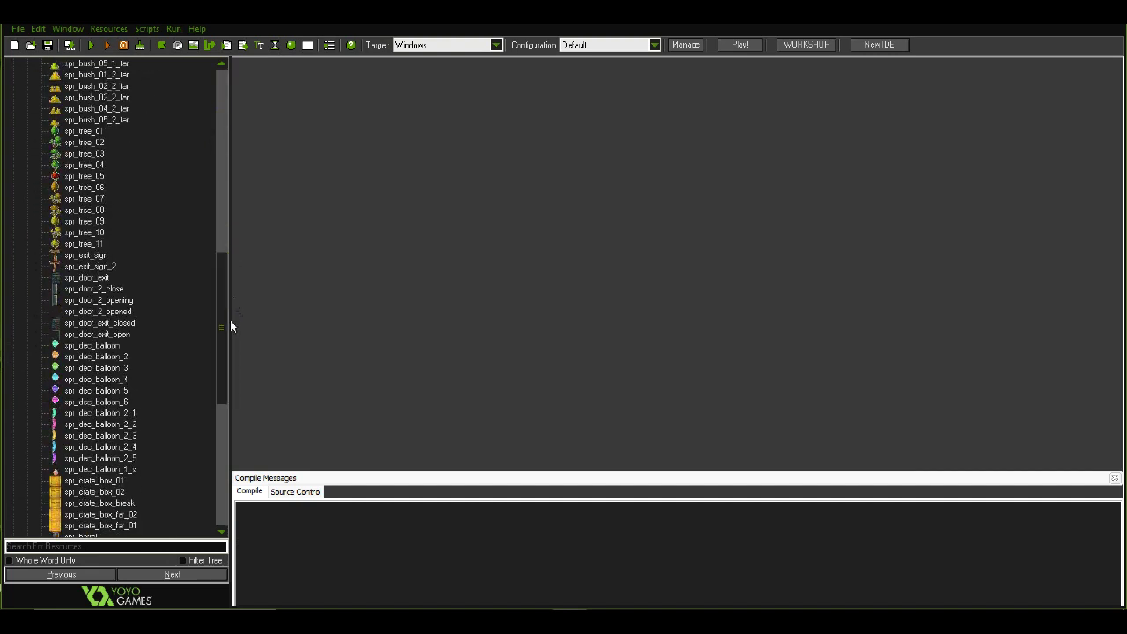
right_click(105, 471)
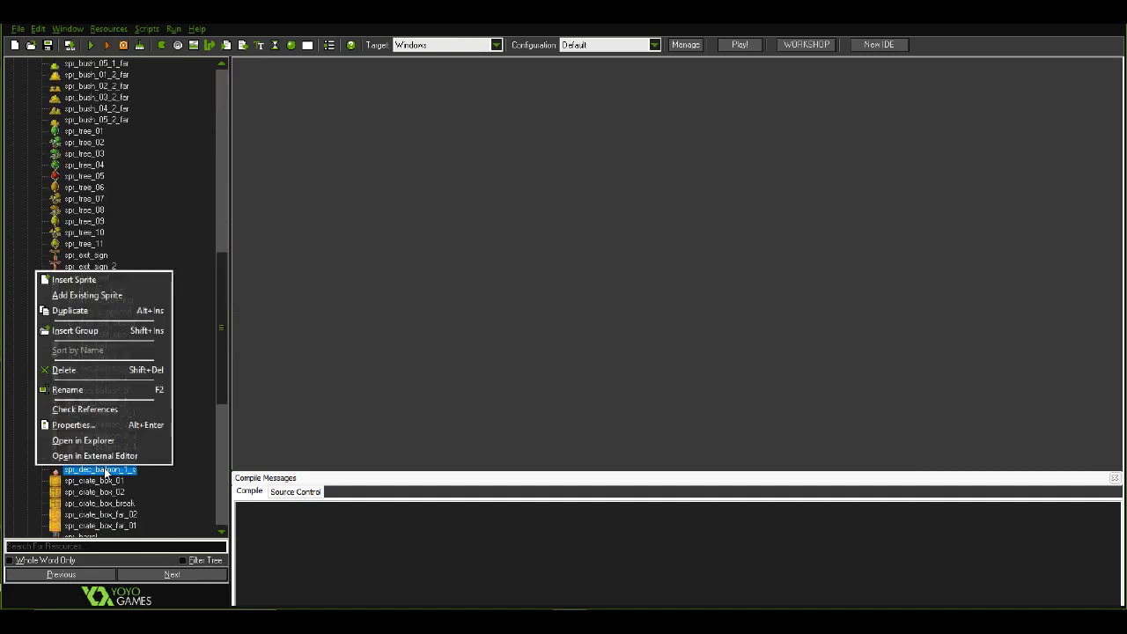
left_click(106, 311)
type("spr_dec_balloon")
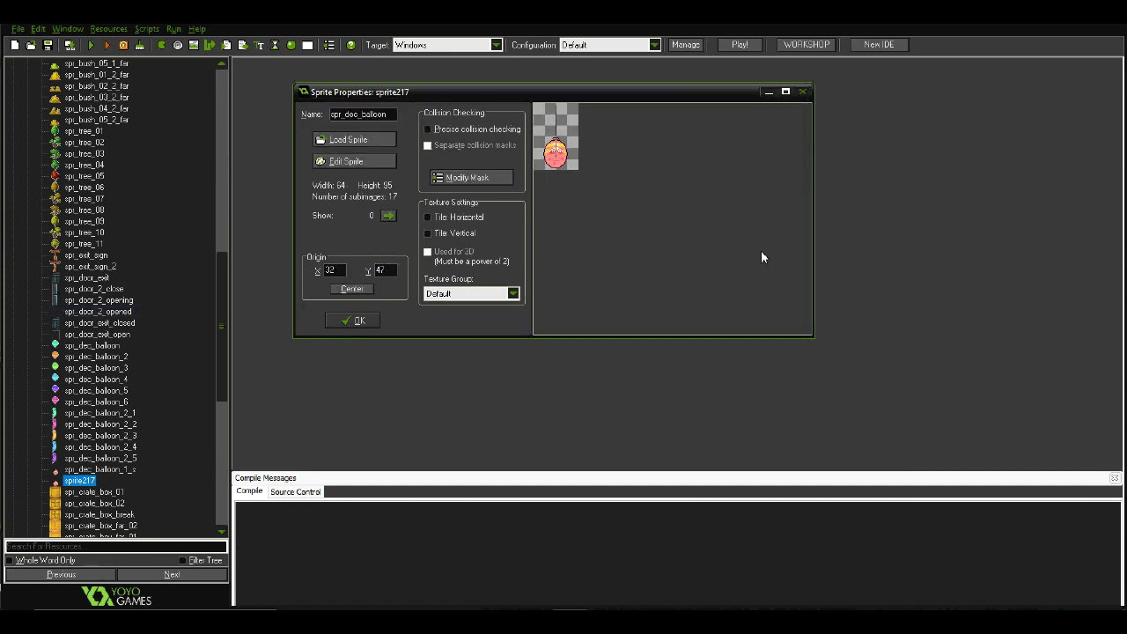
type("_1_3_doub")
Clear the duplicated sprite's old frames by replacing it with a new blank sprite
left_click(379, 162)
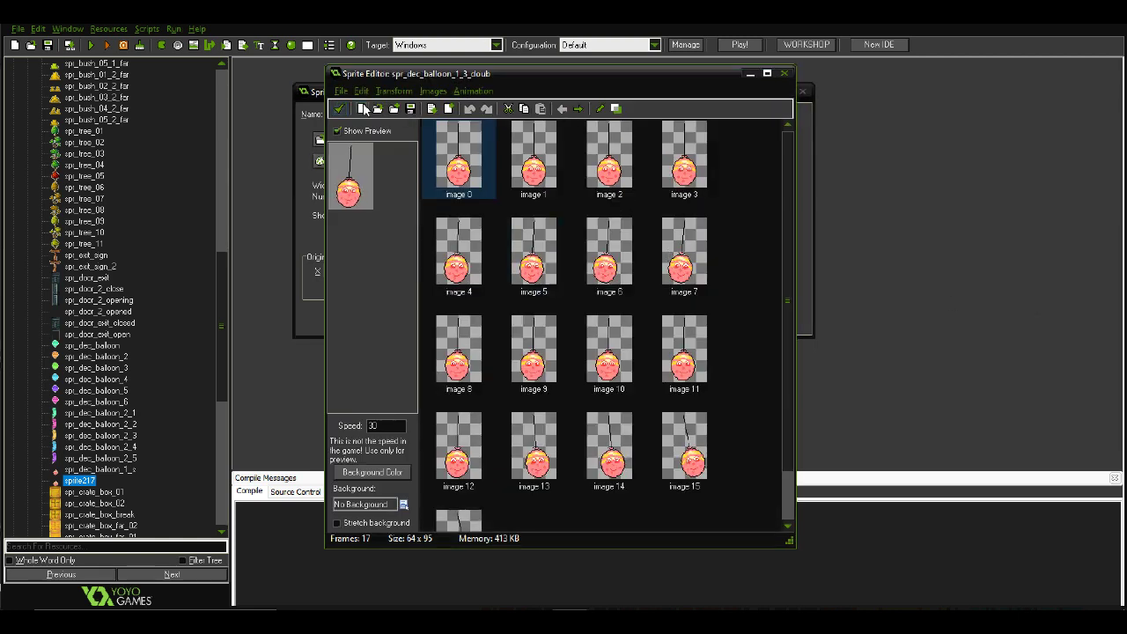
key("ctrl+n")
left_click(613, 342)
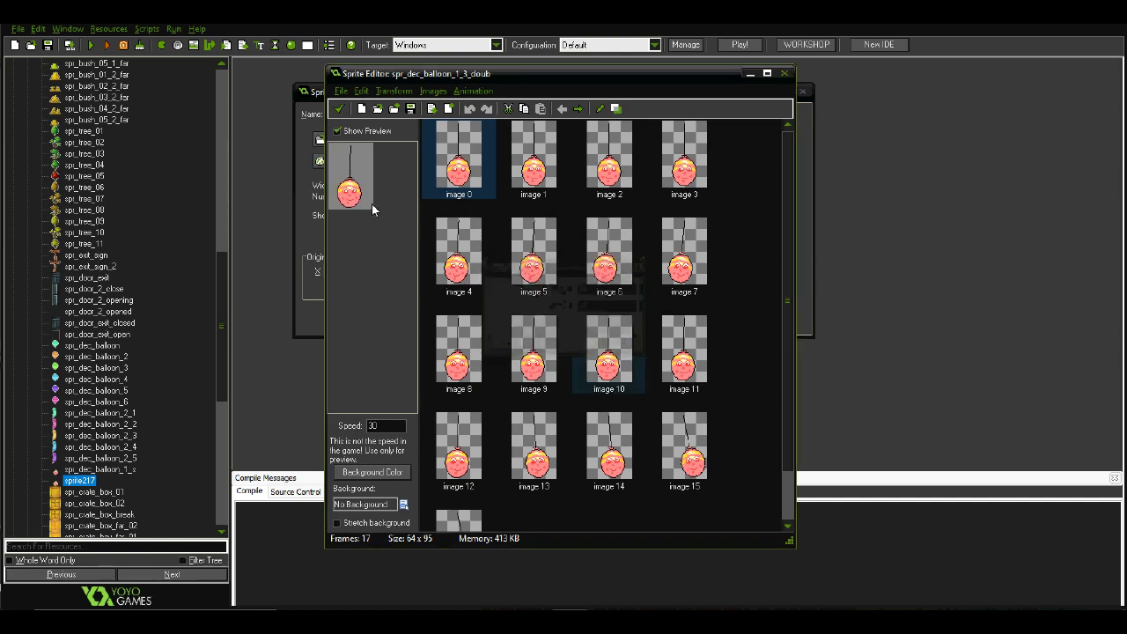
left_click(377, 108)
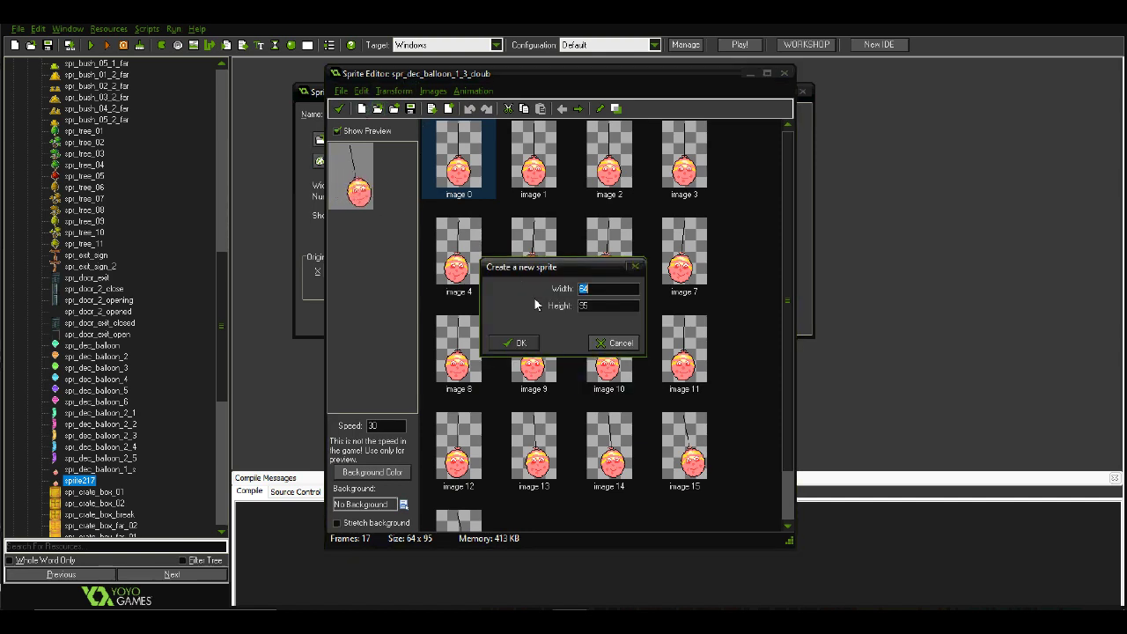
left_click(513, 342)
Add frames from the spr_balloon_1_3_doub_anim strip, then undo the wrongly sliced result
left_click(340, 91)
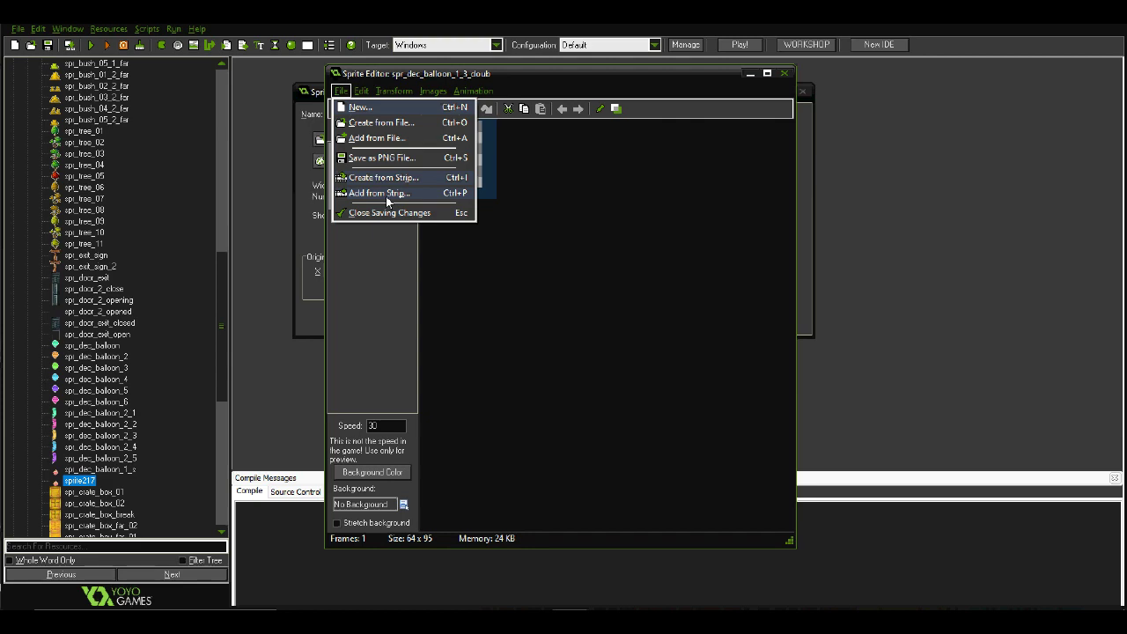
left_click(385, 196)
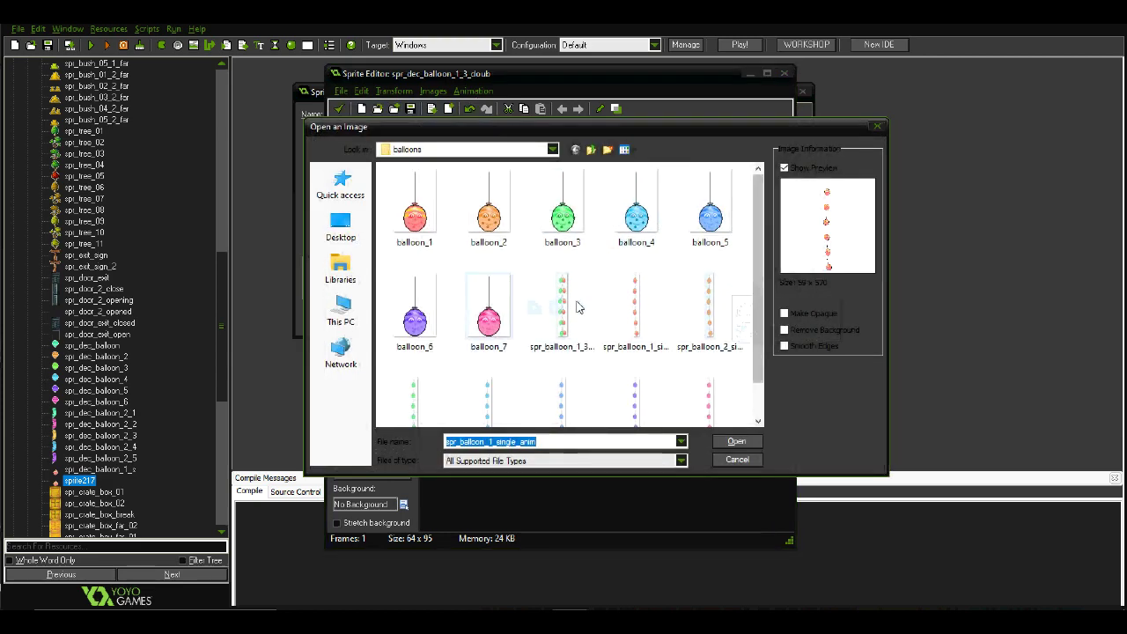
left_click(571, 308)
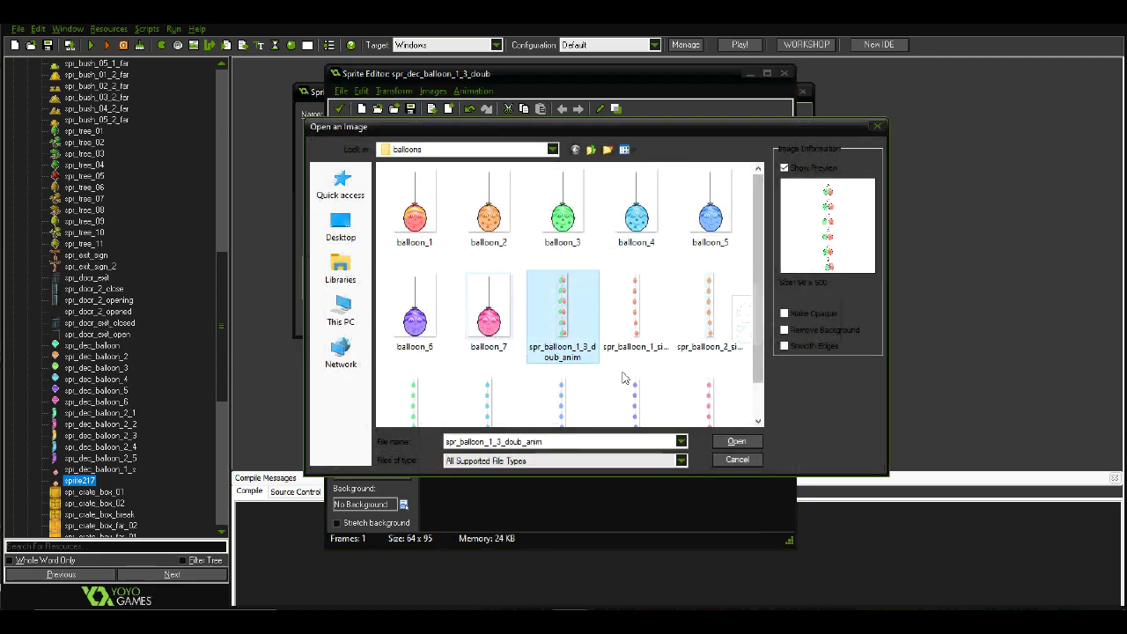
left_click(736, 442)
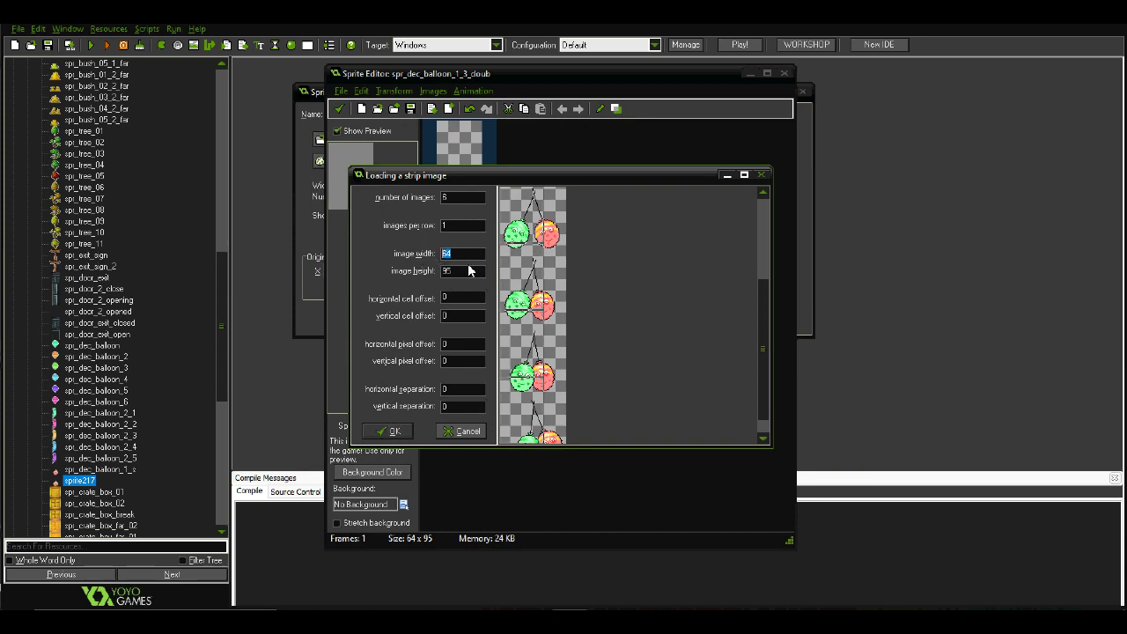
type("95")
type("97")
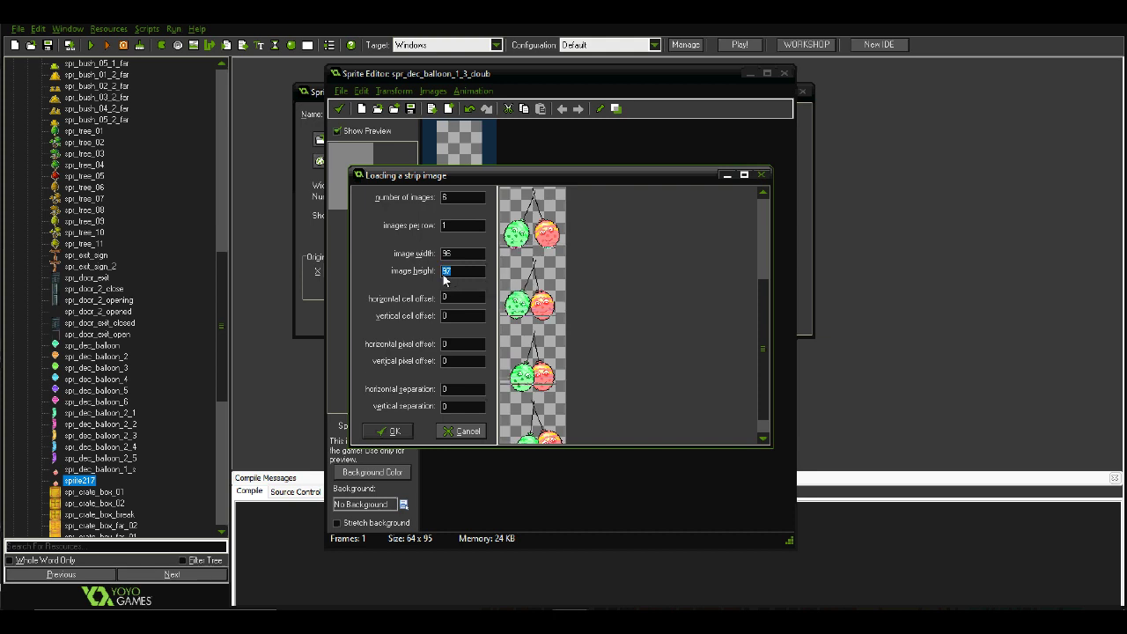
type("100")
left_click_drag(765, 398, 775, 443)
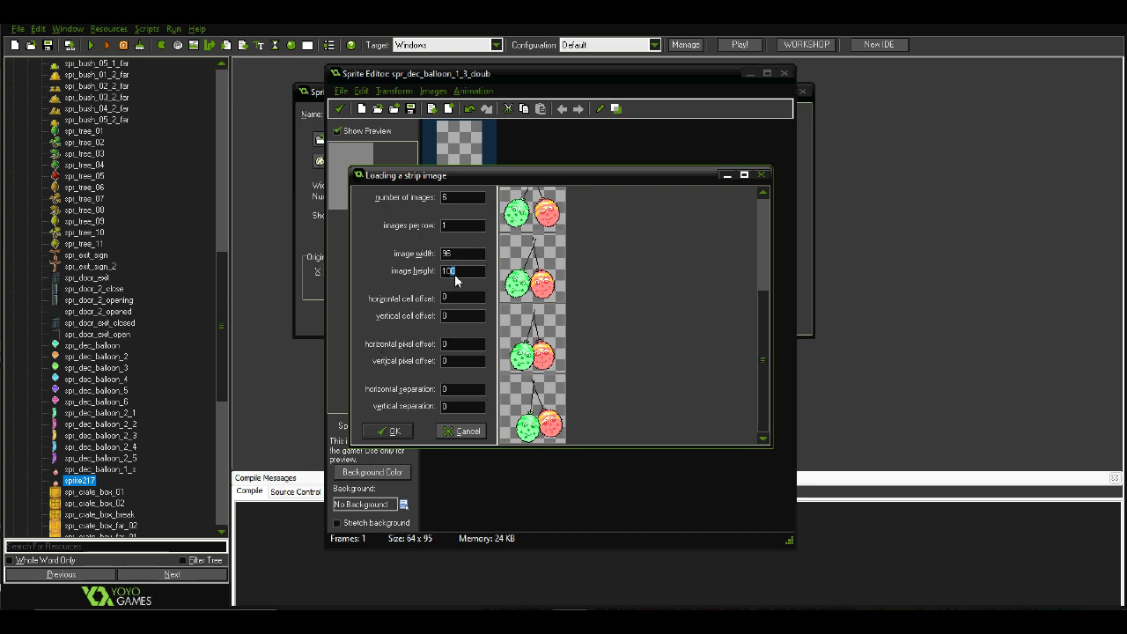
type("1")
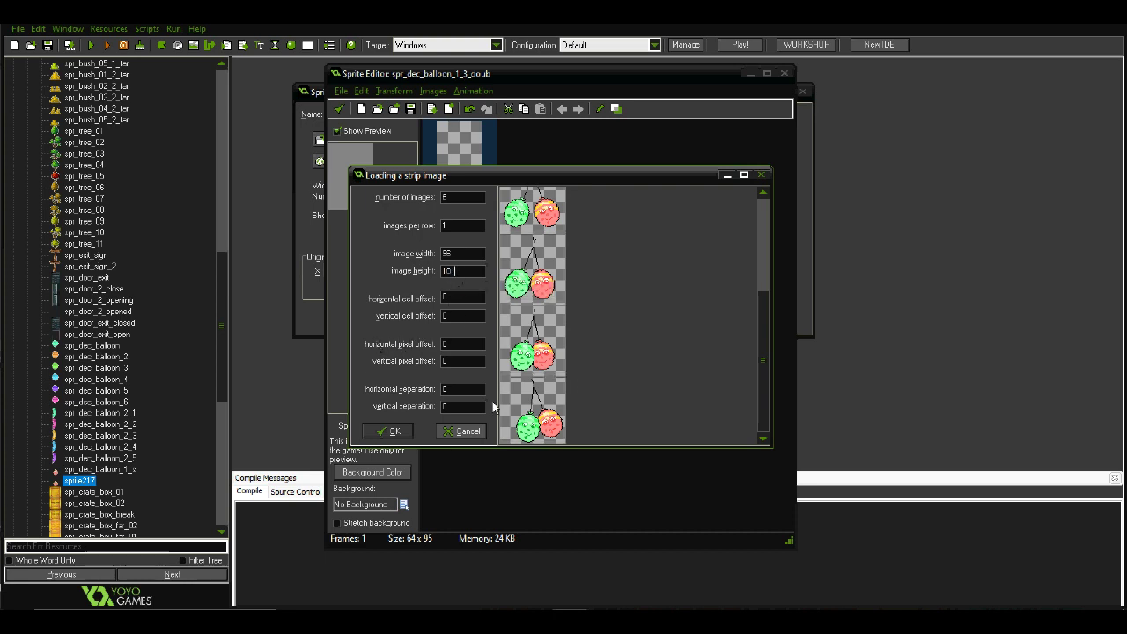
left_click(387, 431)
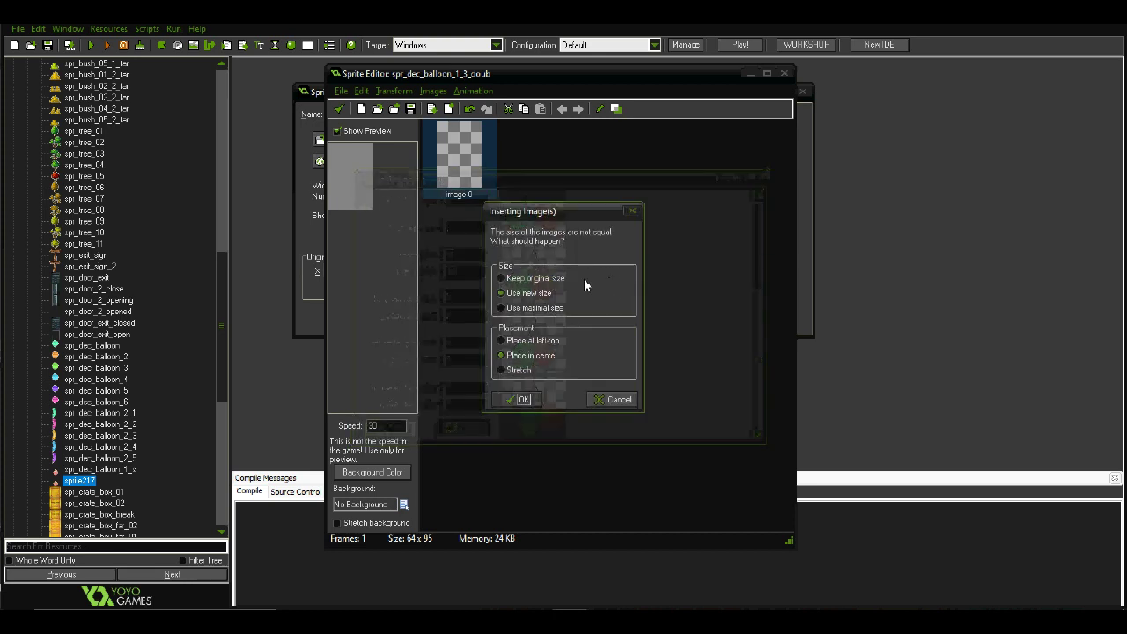
left_click(524, 400)
key("ctrl+z")
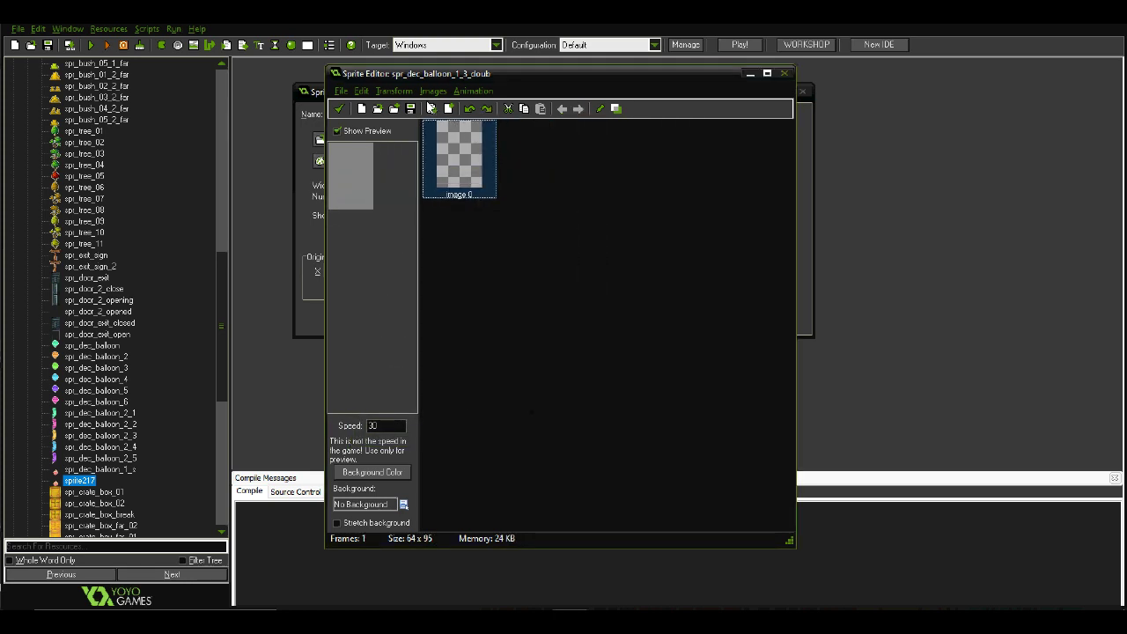
Re-import the spr_balloon_1_3_doub_anim strip sliced at 96 by 100 pixels
left_click(340, 92)
left_click(392, 138)
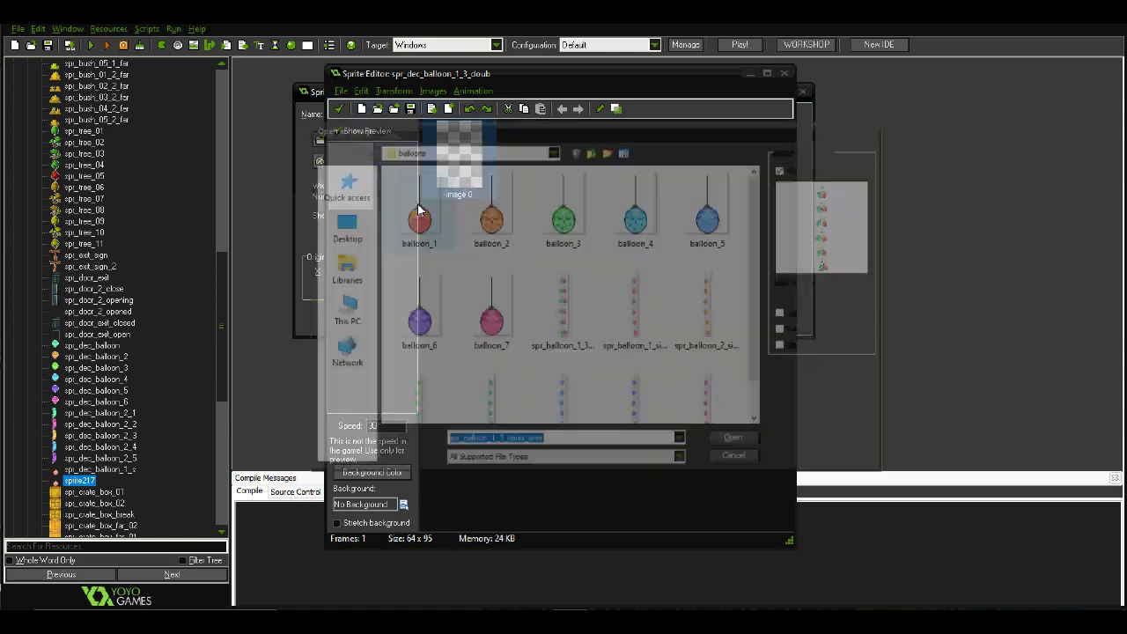
left_click(562, 313)
left_click(732, 437)
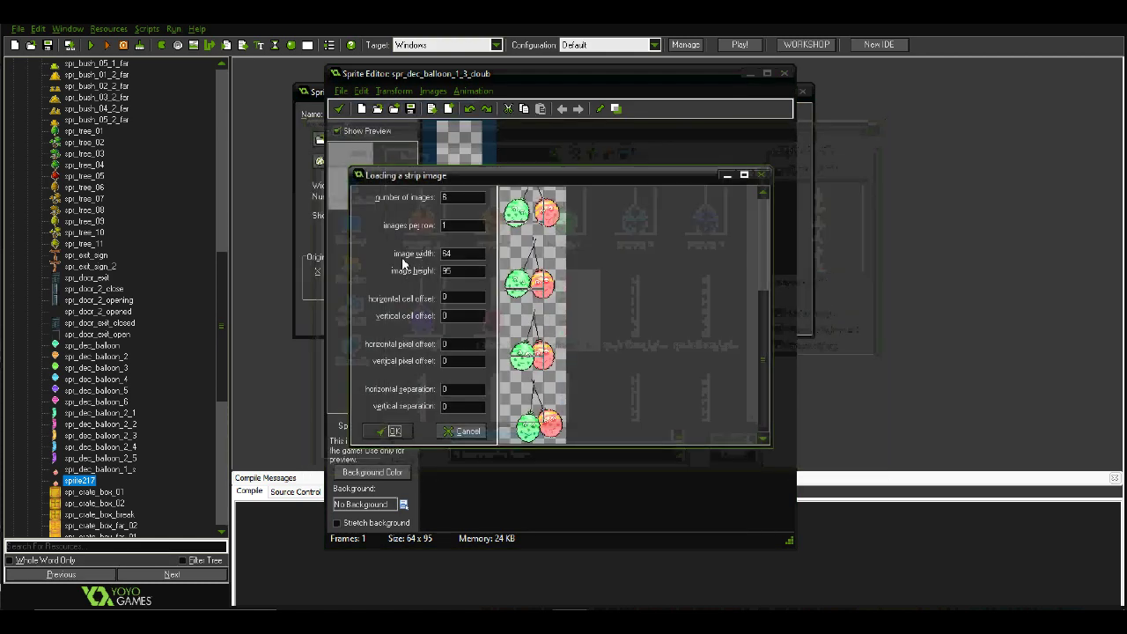
left_click_drag(452, 271, 433, 276)
key("BackSpace")
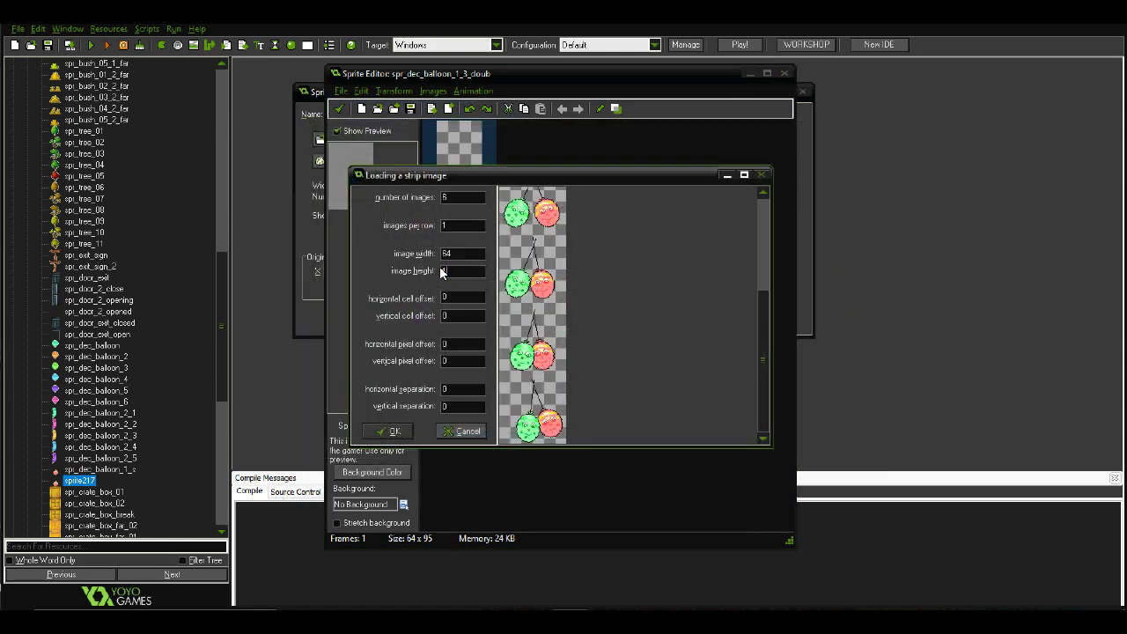
type("102")
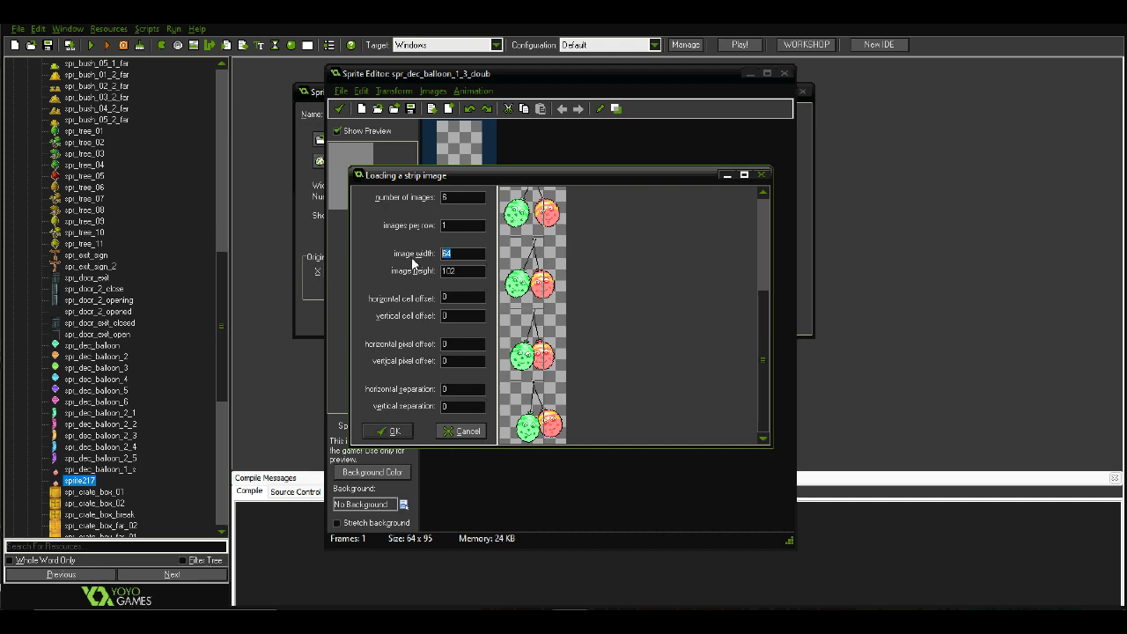
type("96")
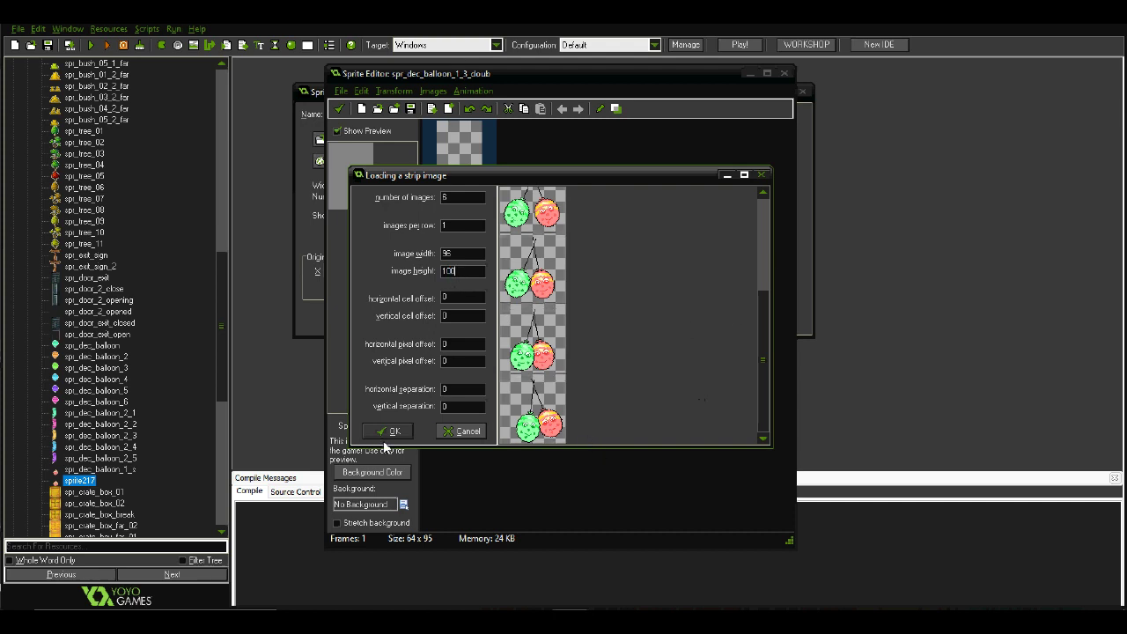
left_click(388, 433)
left_click(531, 404)
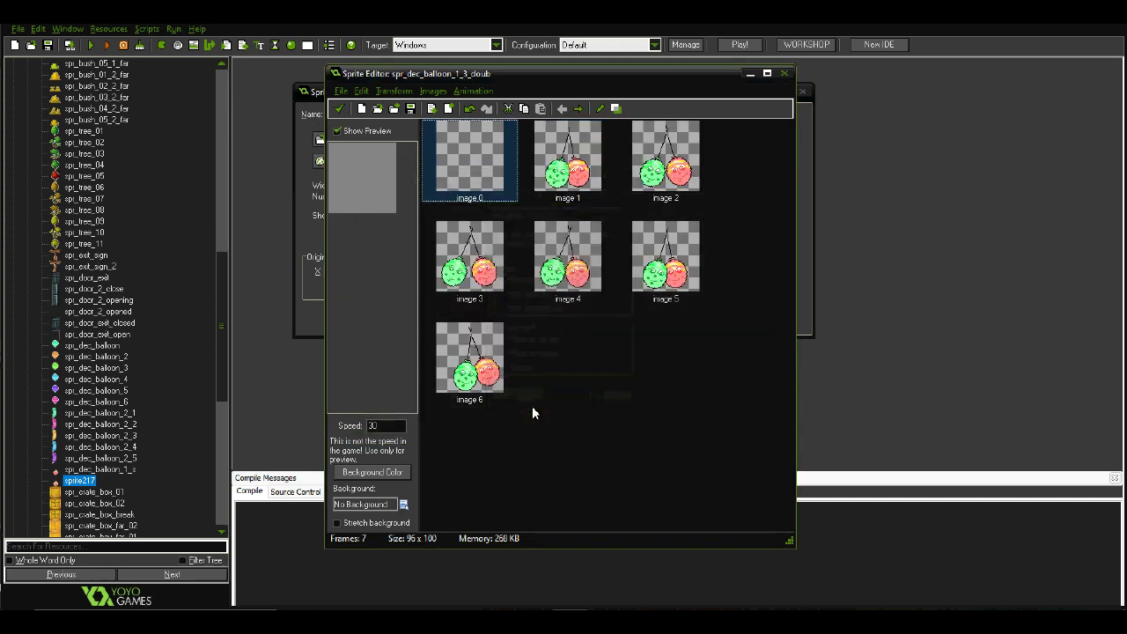
Delete the blank first frame and paste several copies of balloon frames
left_click(508, 109)
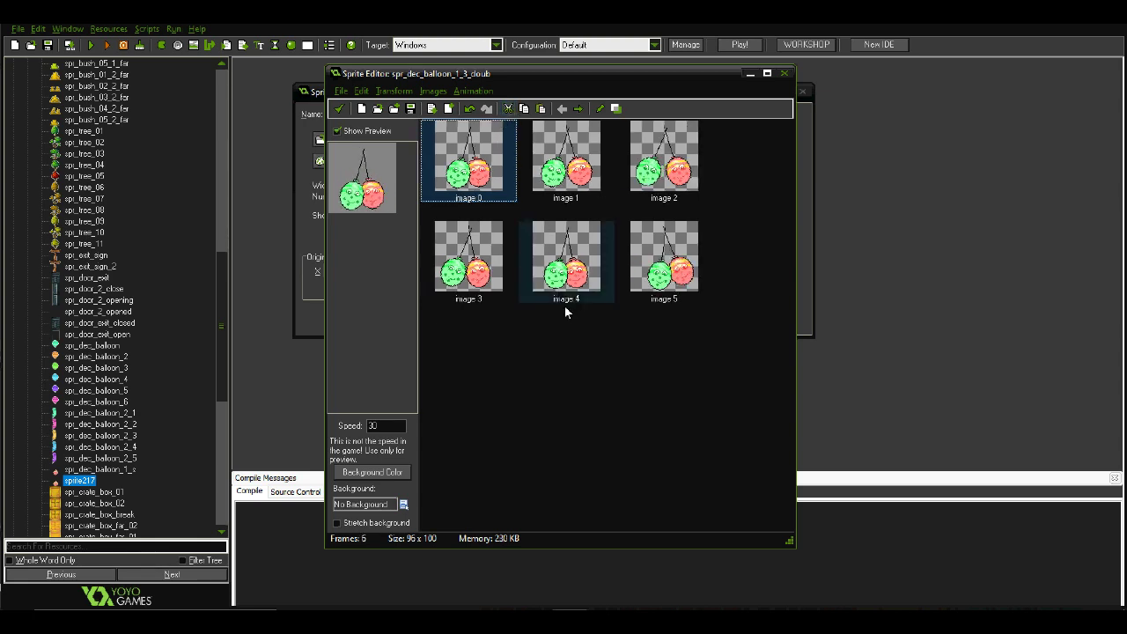
left_click(541, 109)
left_click(541, 109)
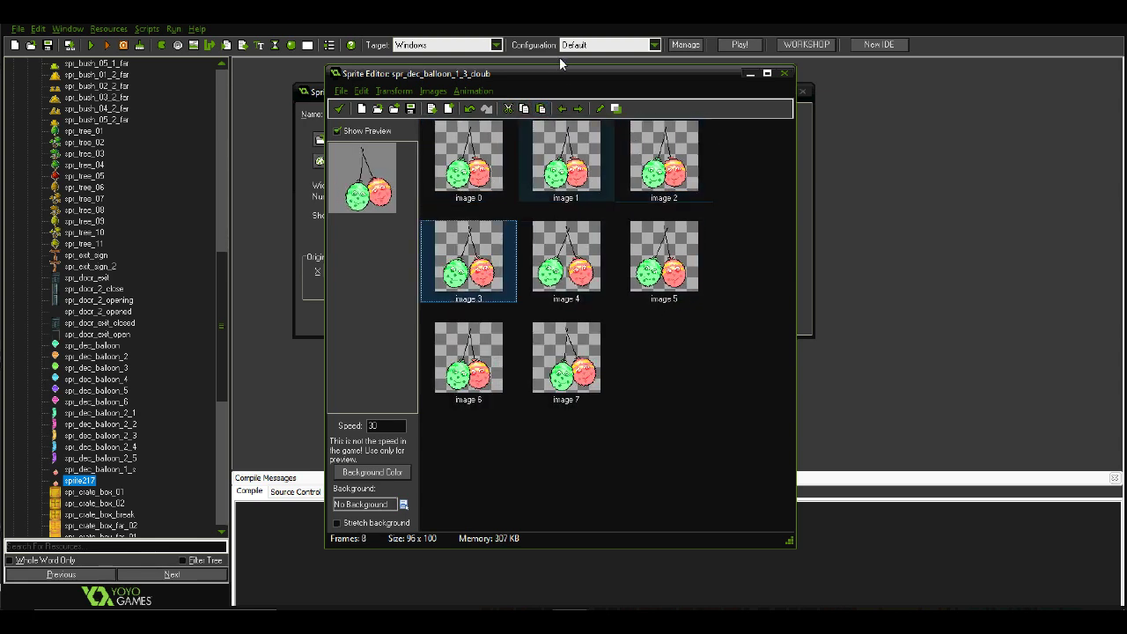
left_click(540, 109)
left_click(540, 108)
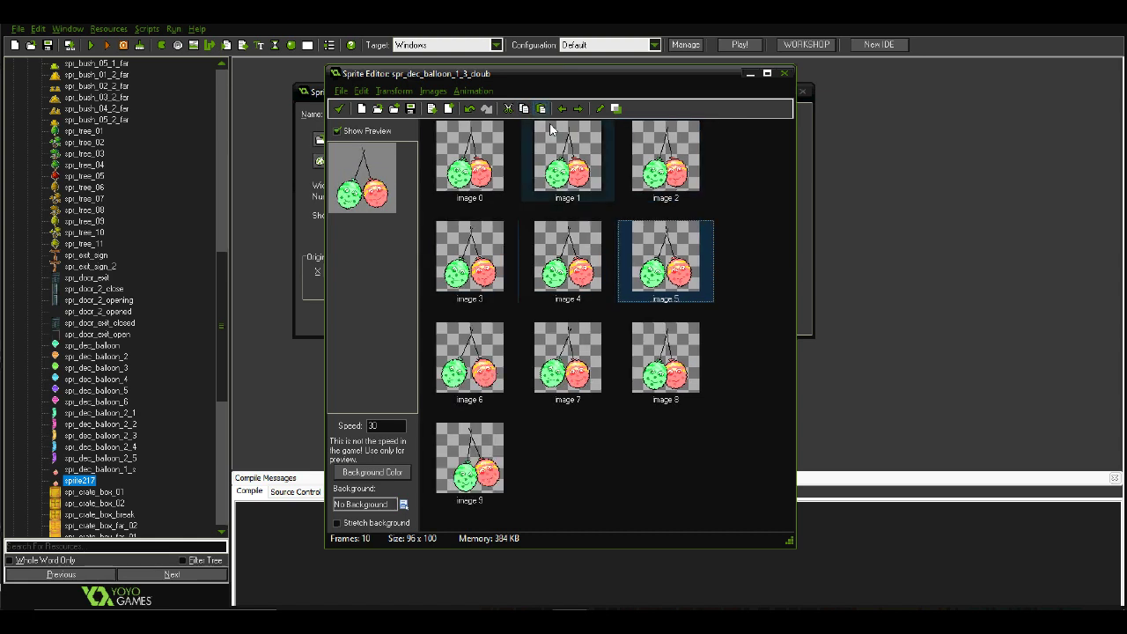
left_click(503, 365)
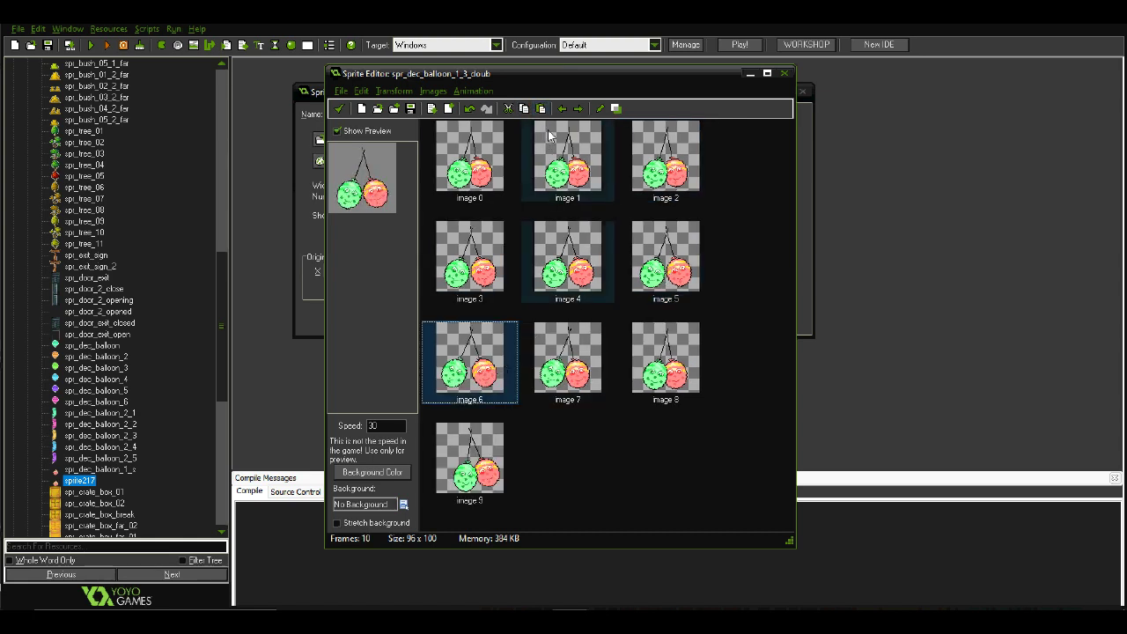
left_click(525, 109)
left_click(524, 109)
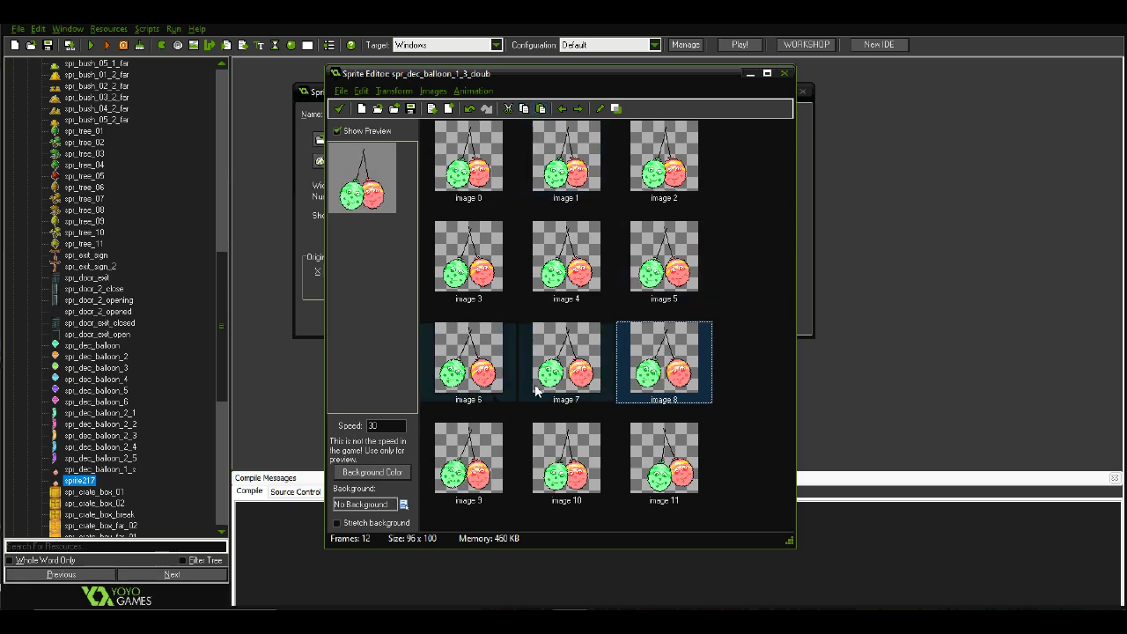
left_click(509, 109)
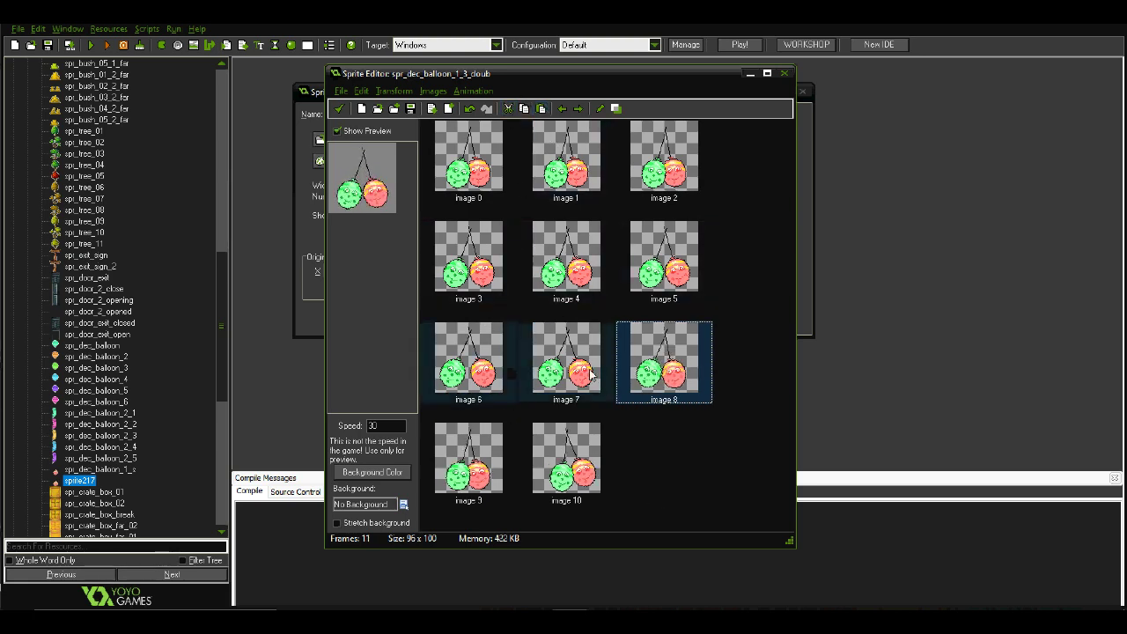
Paste more frame copies and remove extras until the sprite has exactly 16 frames
left_click(494, 455)
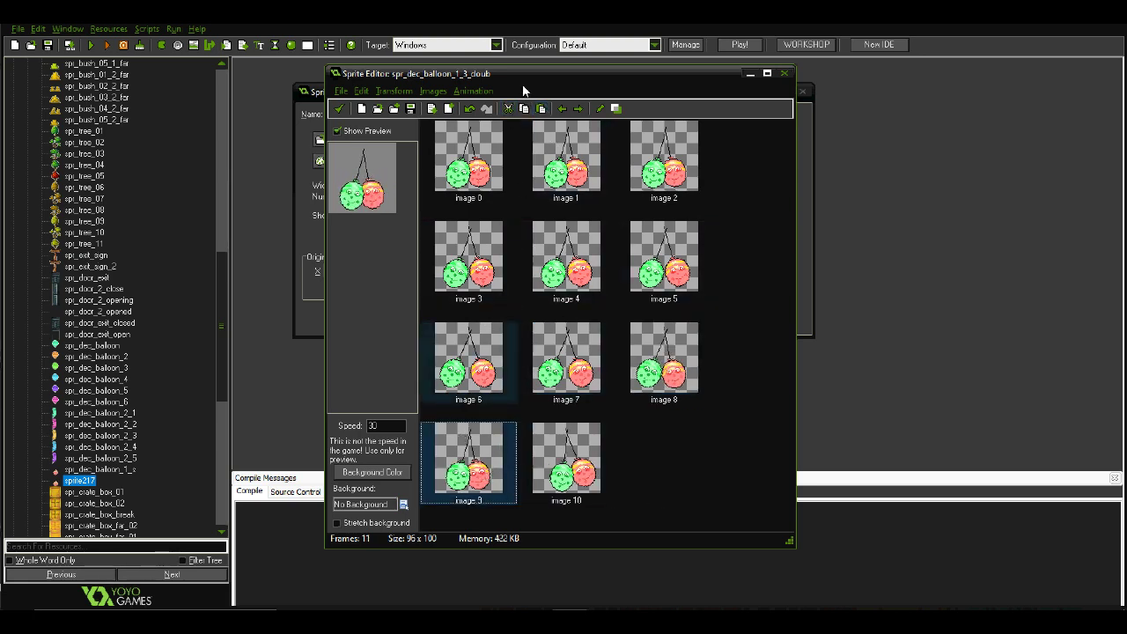
left_click(540, 108)
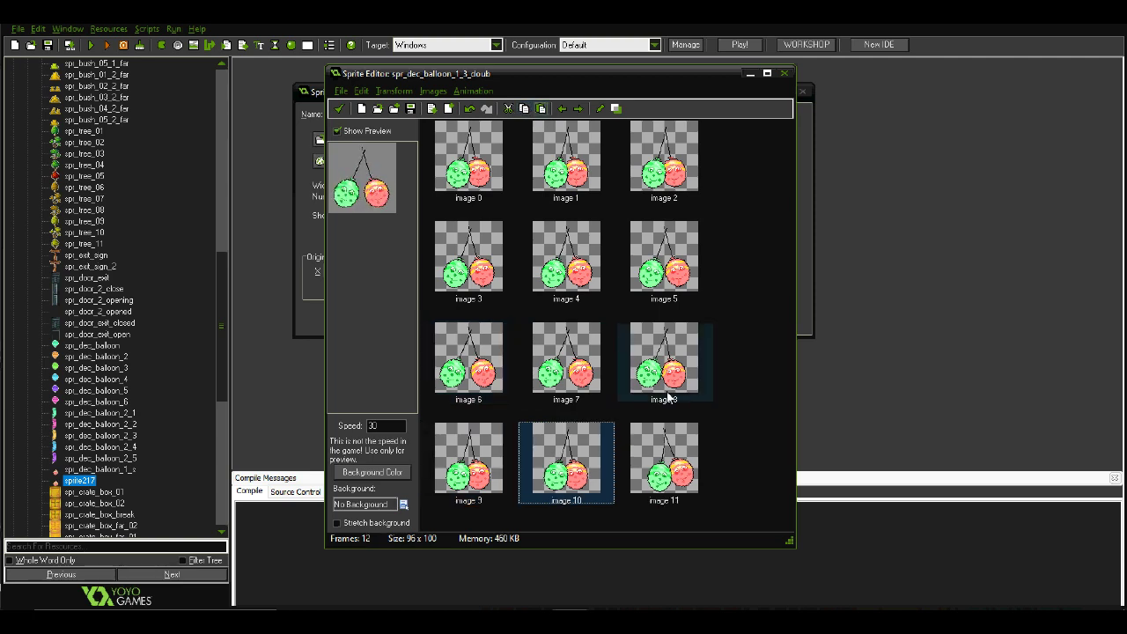
left_click(659, 449)
left_click(538, 109)
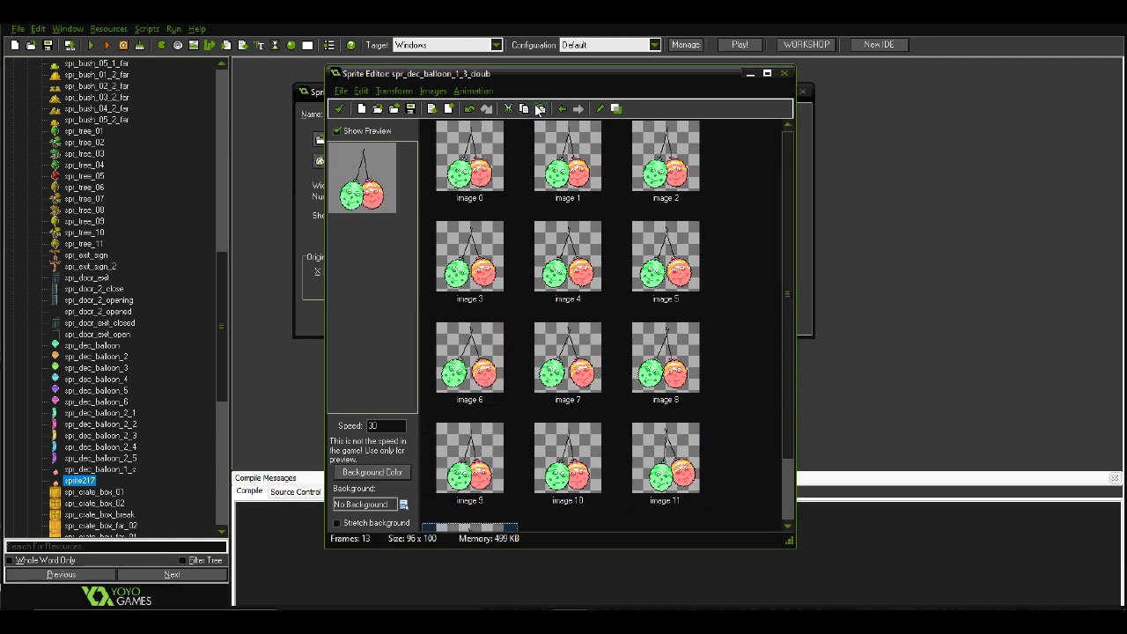
left_click(538, 108)
left_click(539, 108)
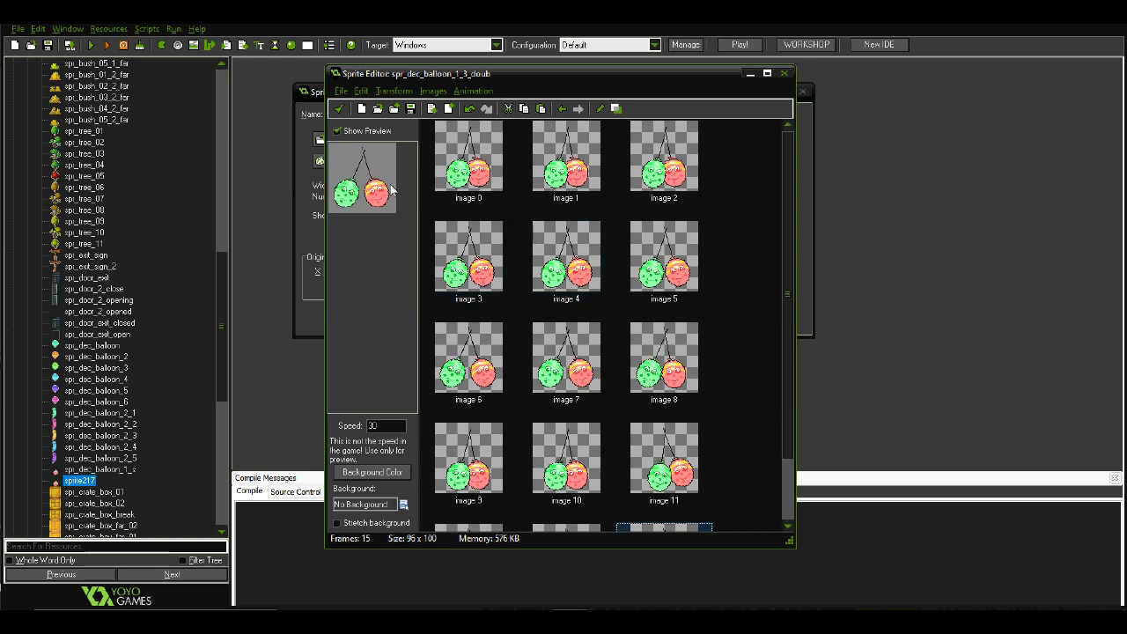
left_click(466, 167)
left_click(541, 108)
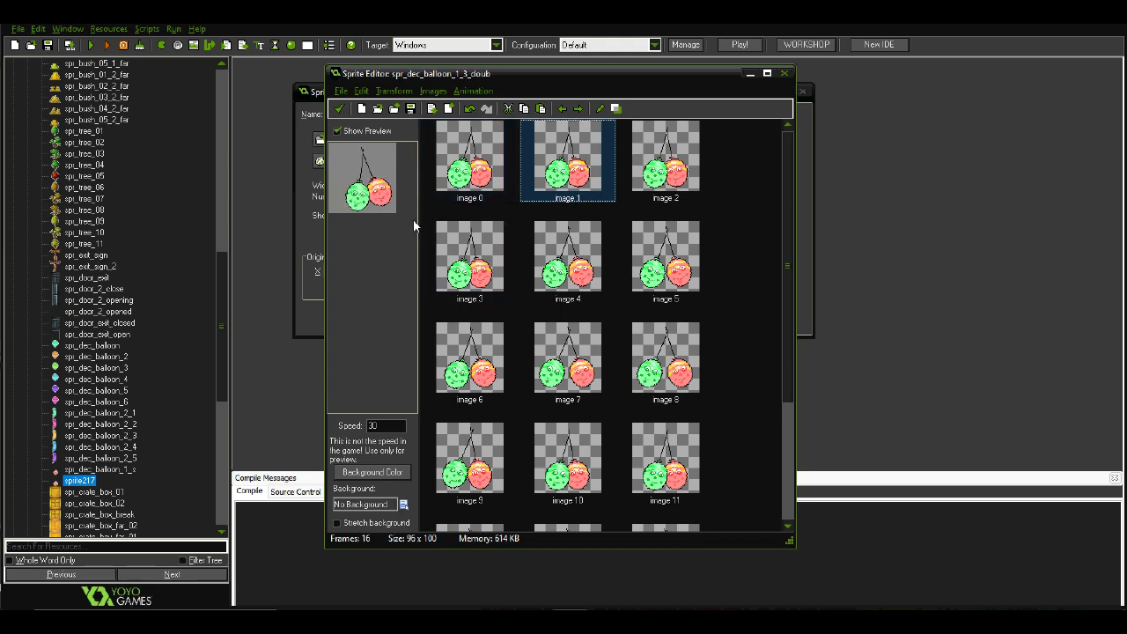
left_click(465, 169)
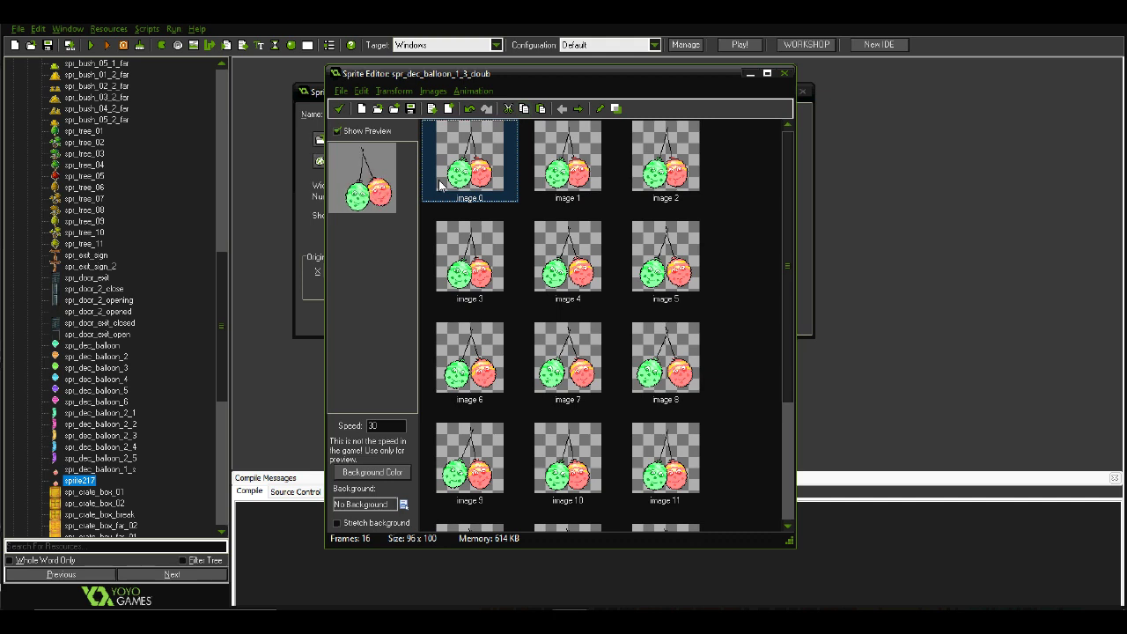
left_click(540, 108)
left_click(539, 108)
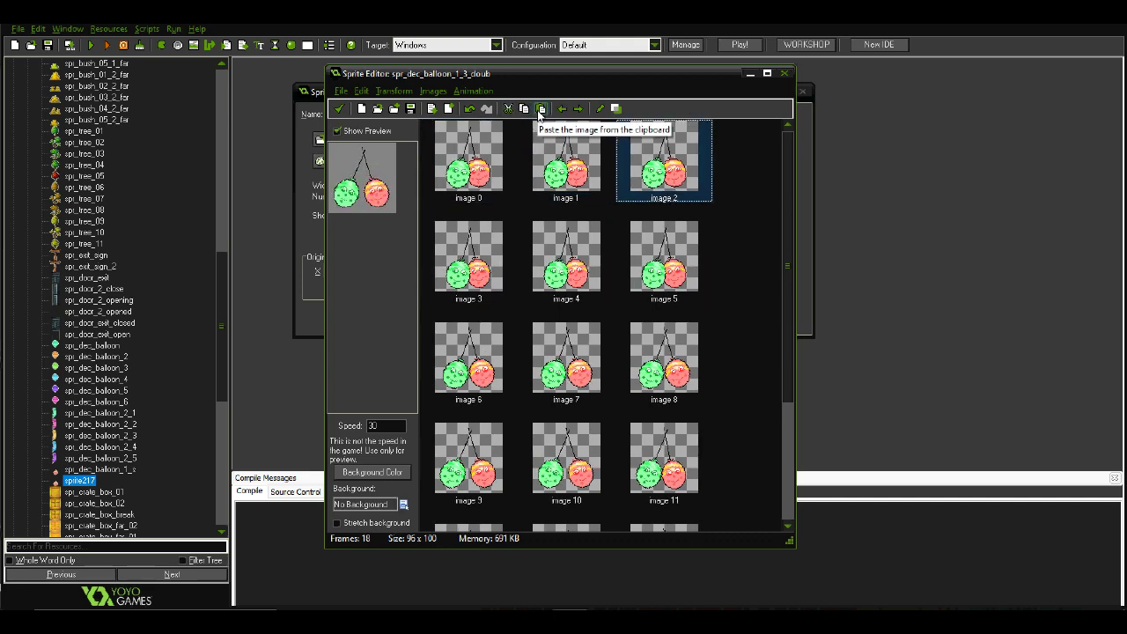
left_click(508, 108)
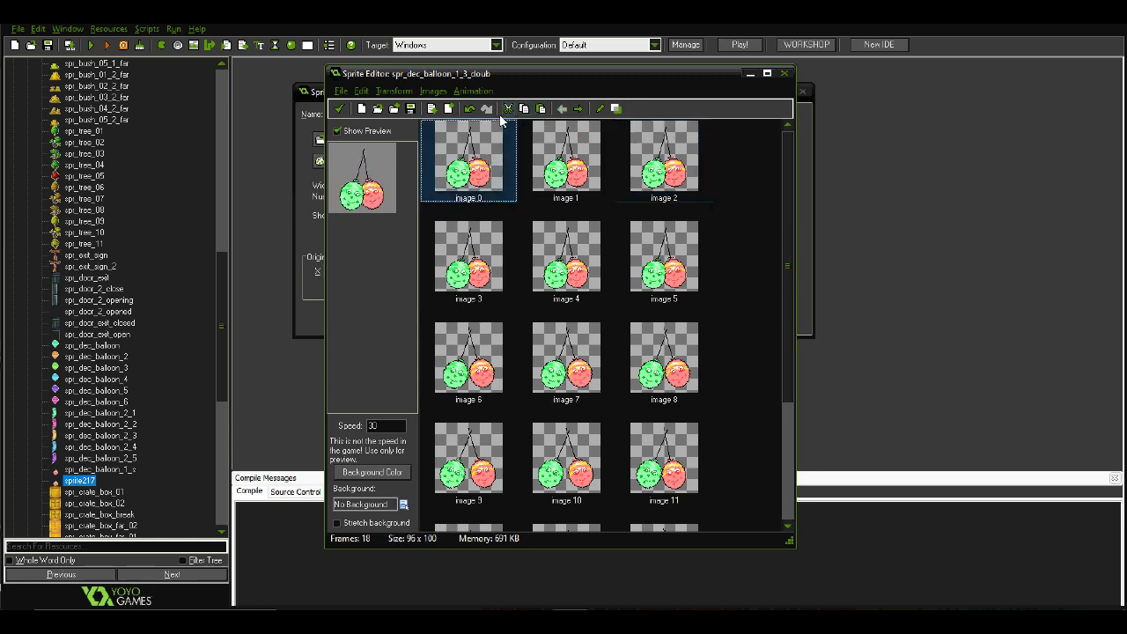
left_click(507, 108)
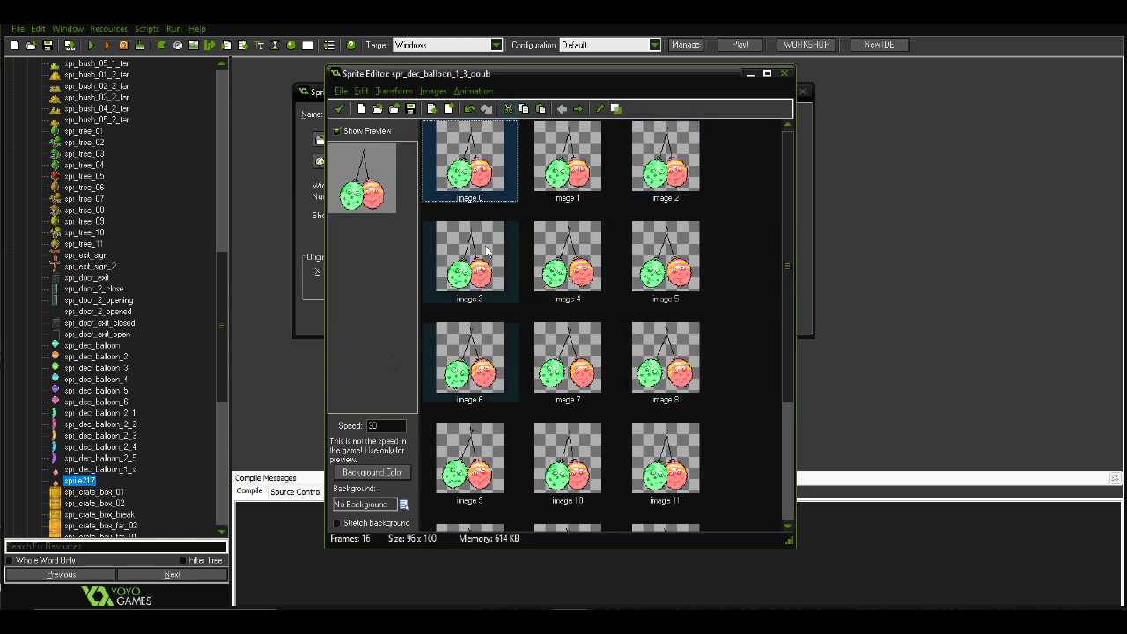
Close the sprite editor and sprite properties, then switch back to Spriter
left_click(339, 108)
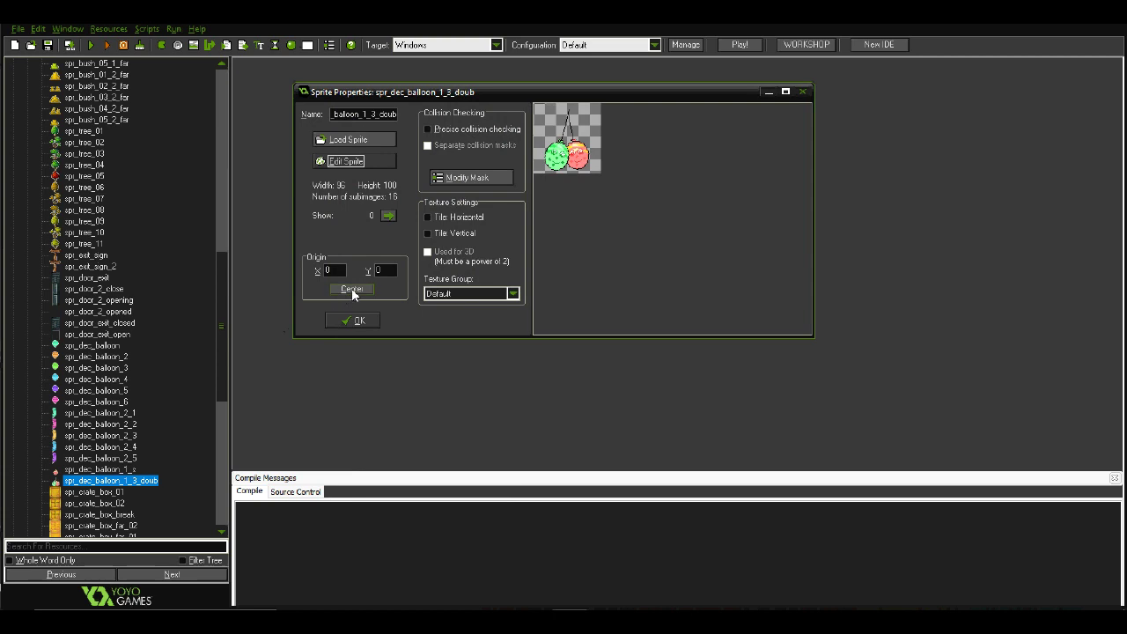
left_click(356, 320)
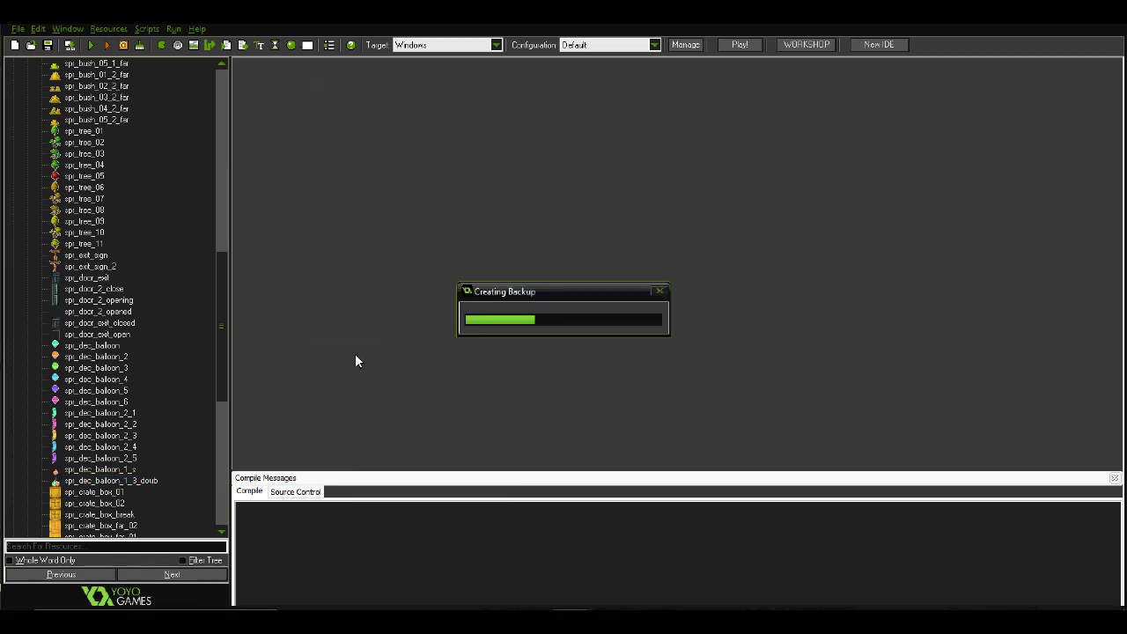
key("alt+Tab")
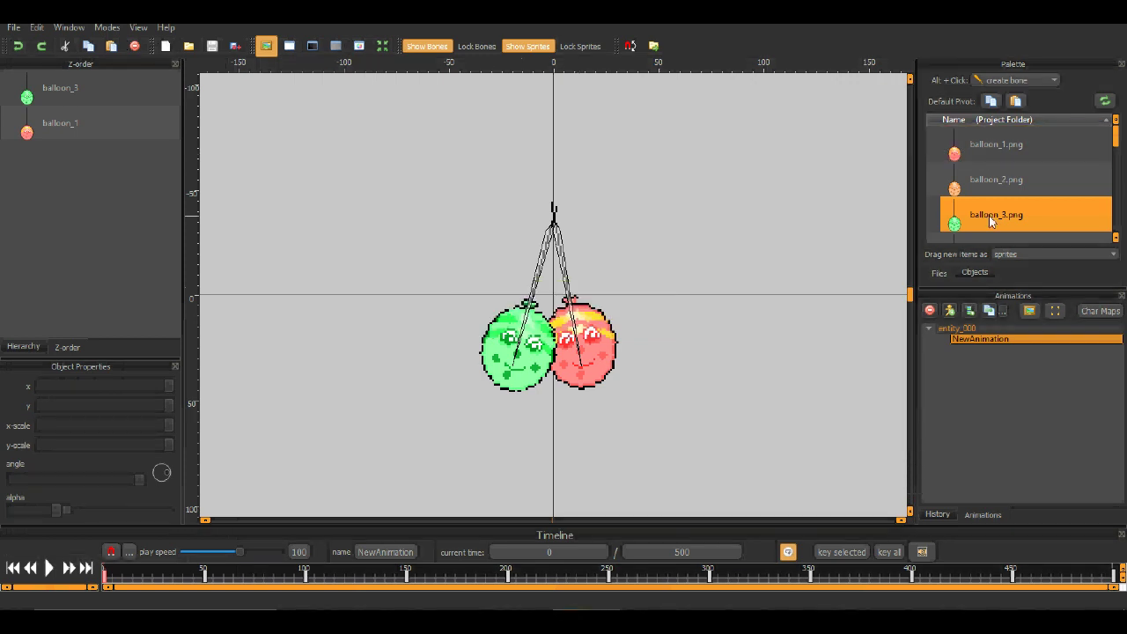
scroll(1116, 140, "down", 1)
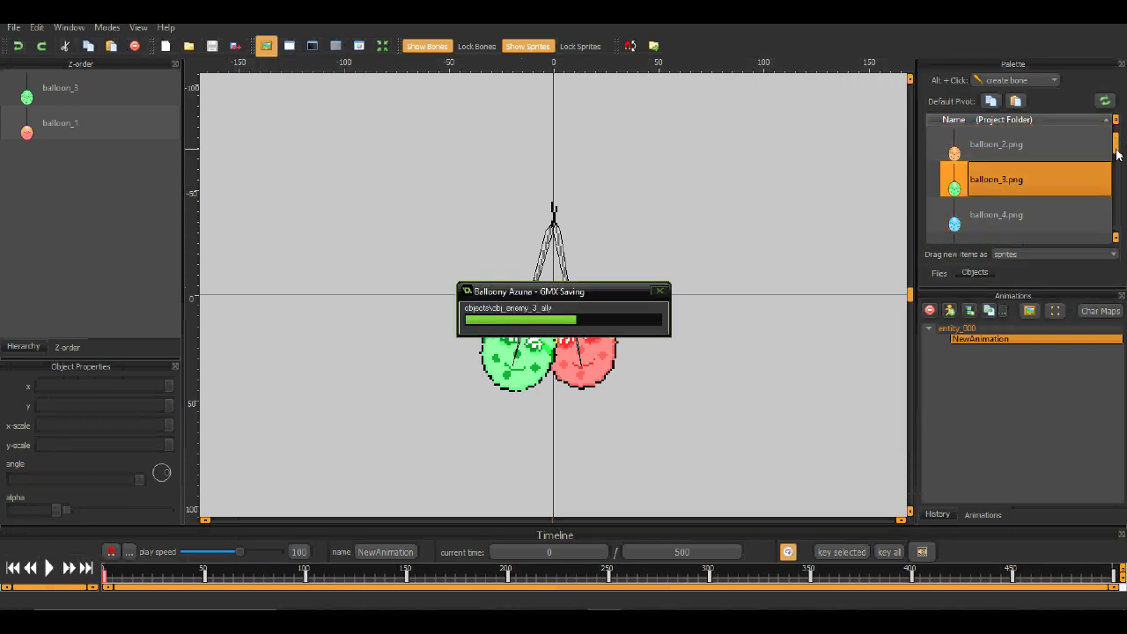
scroll(1116, 150, "down", 2)
scroll(1116, 150, "up", 2)
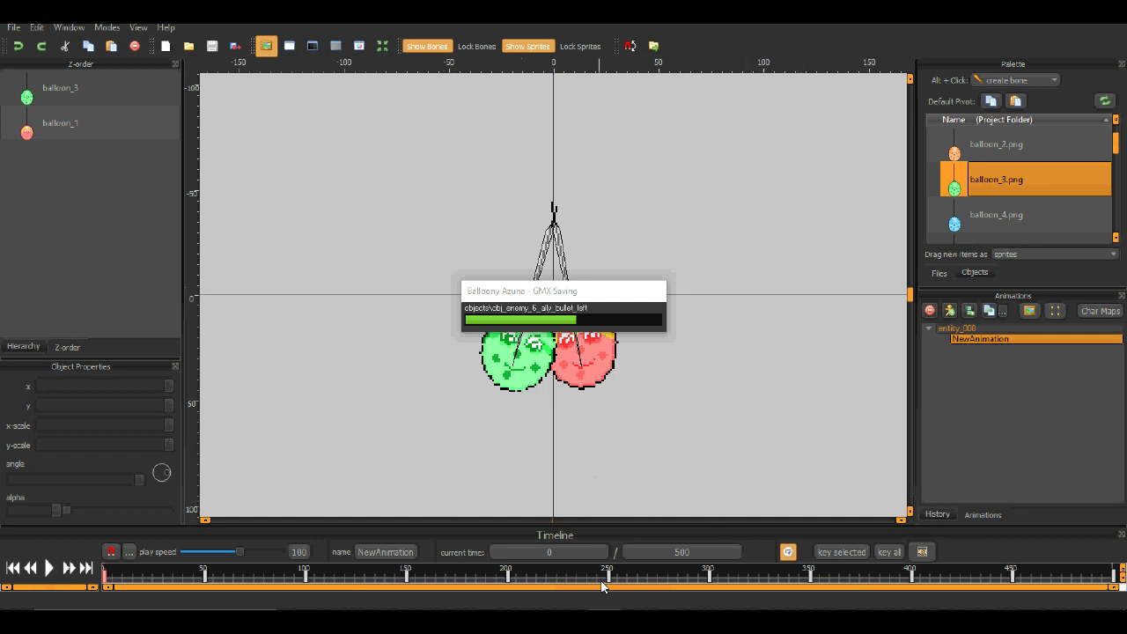
key("alt+Tab")
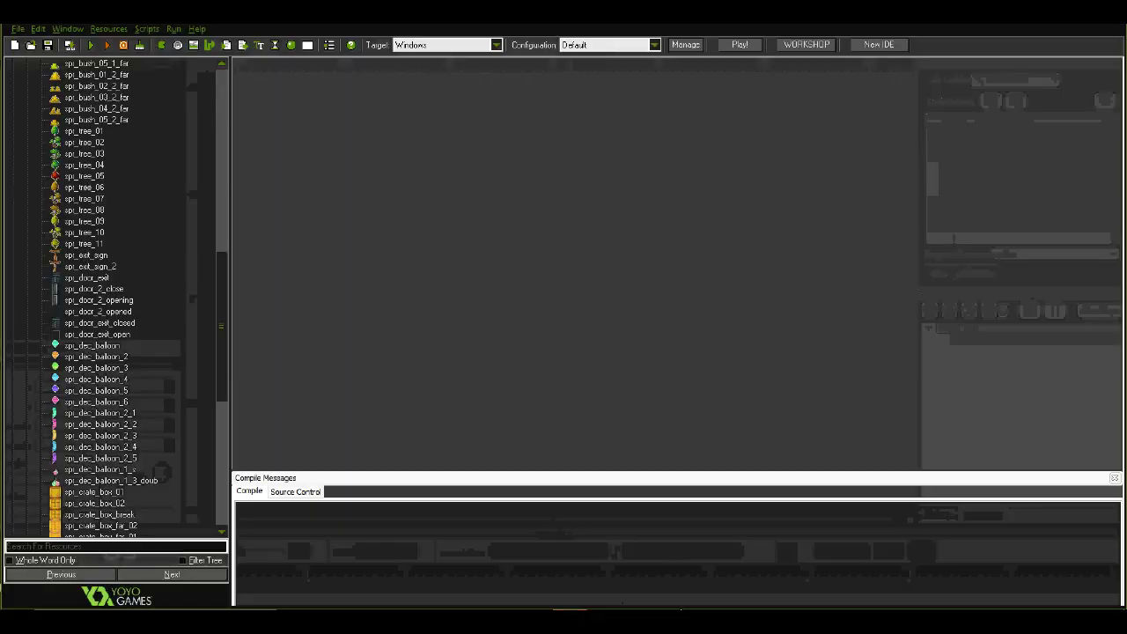
key("alt+Tab")
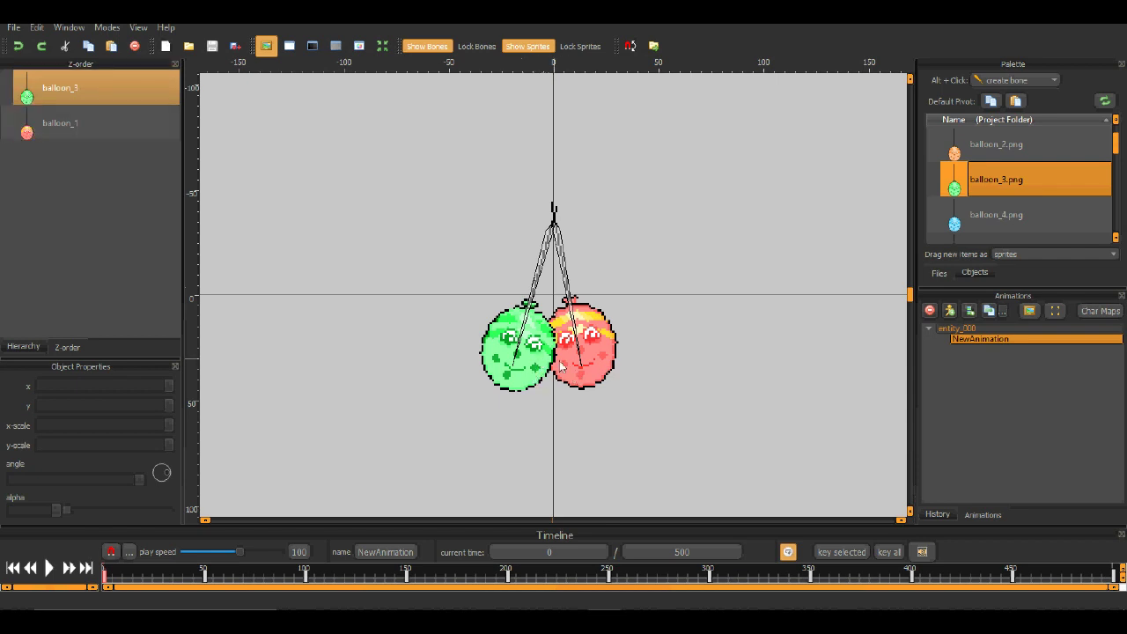
Delete the red balloon at the first four keyframes
left_click(610, 352)
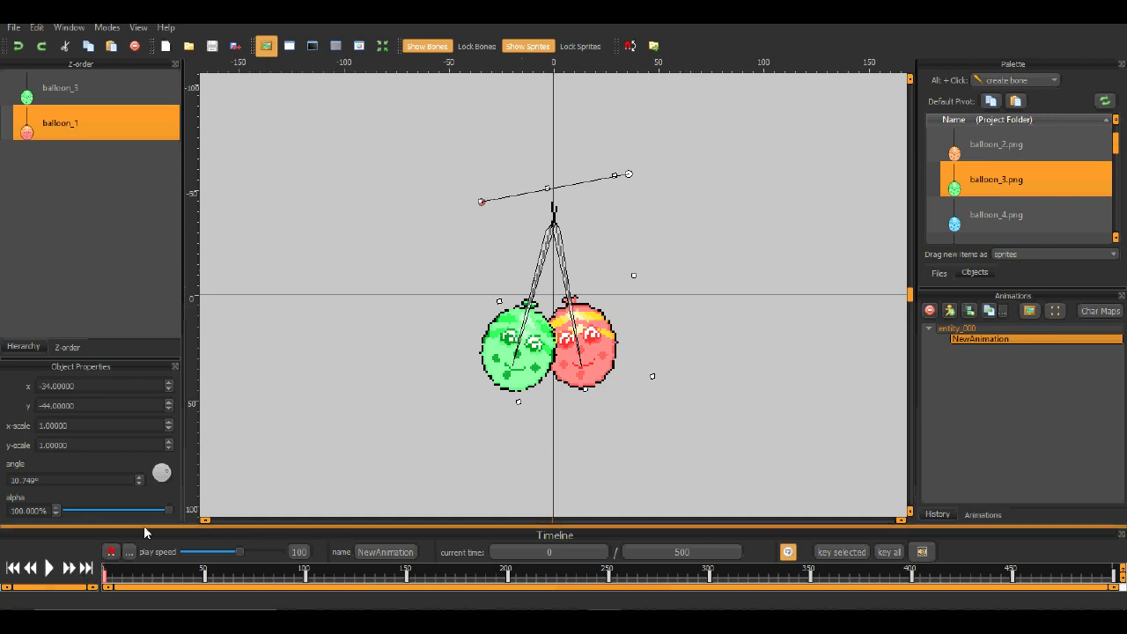
left_click(69, 568)
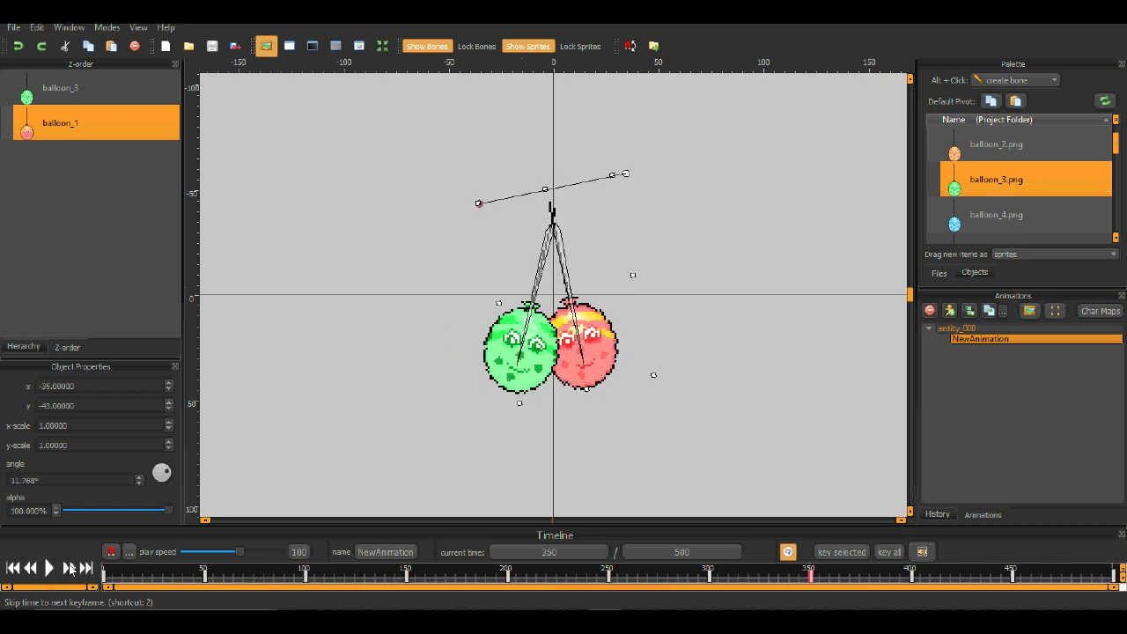
left_click(36, 568)
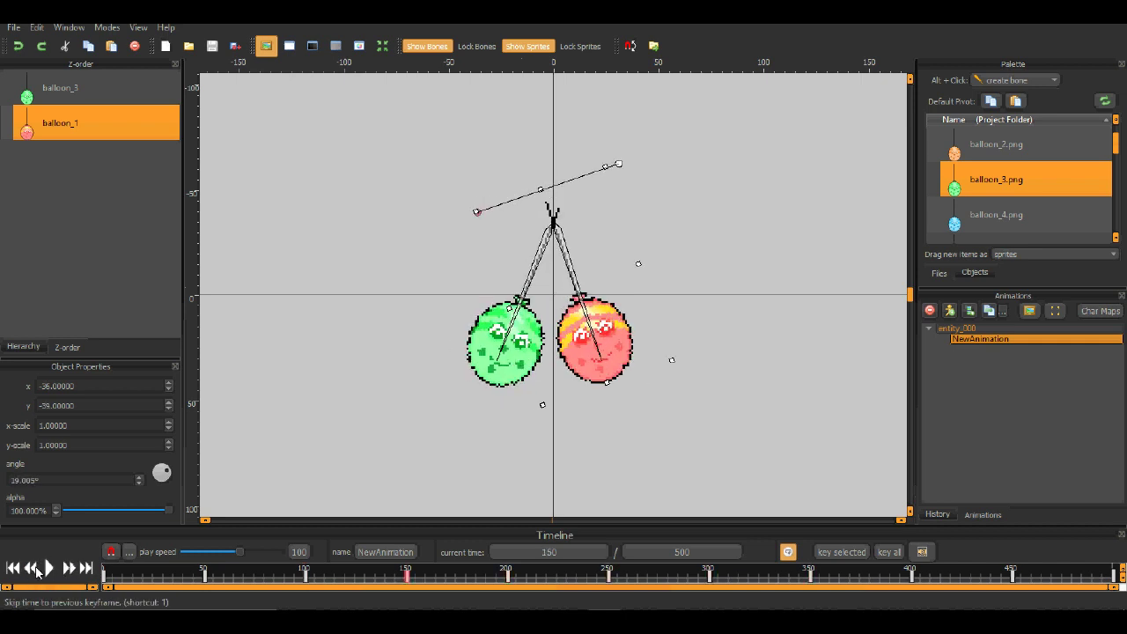
left_click(35, 568)
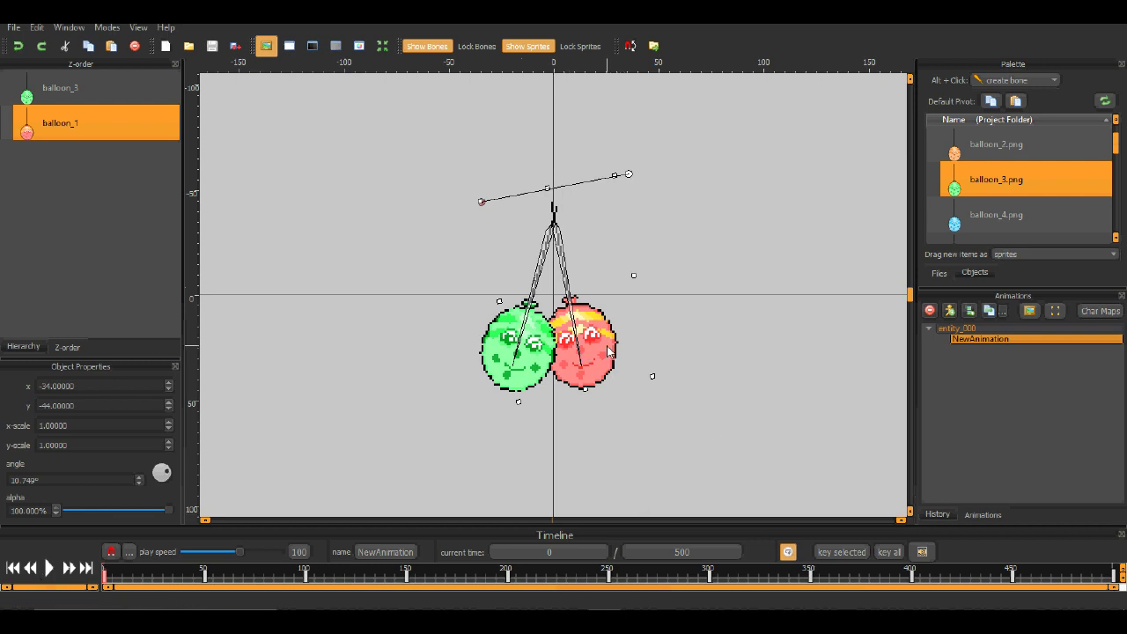
key("Delete")
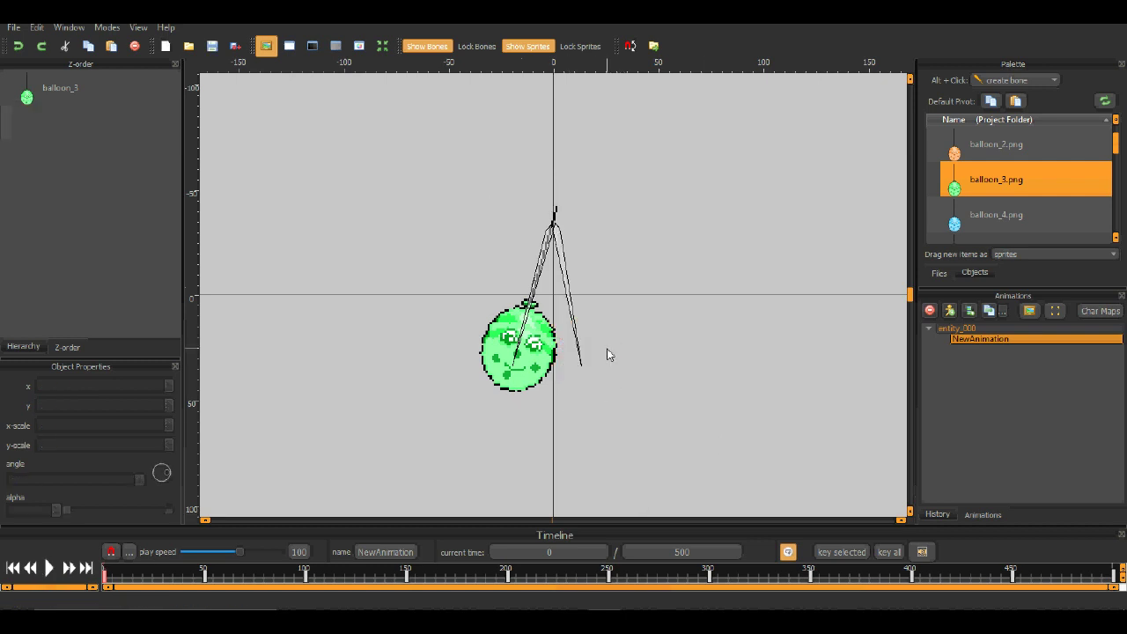
left_click(68, 569)
key("Delete")
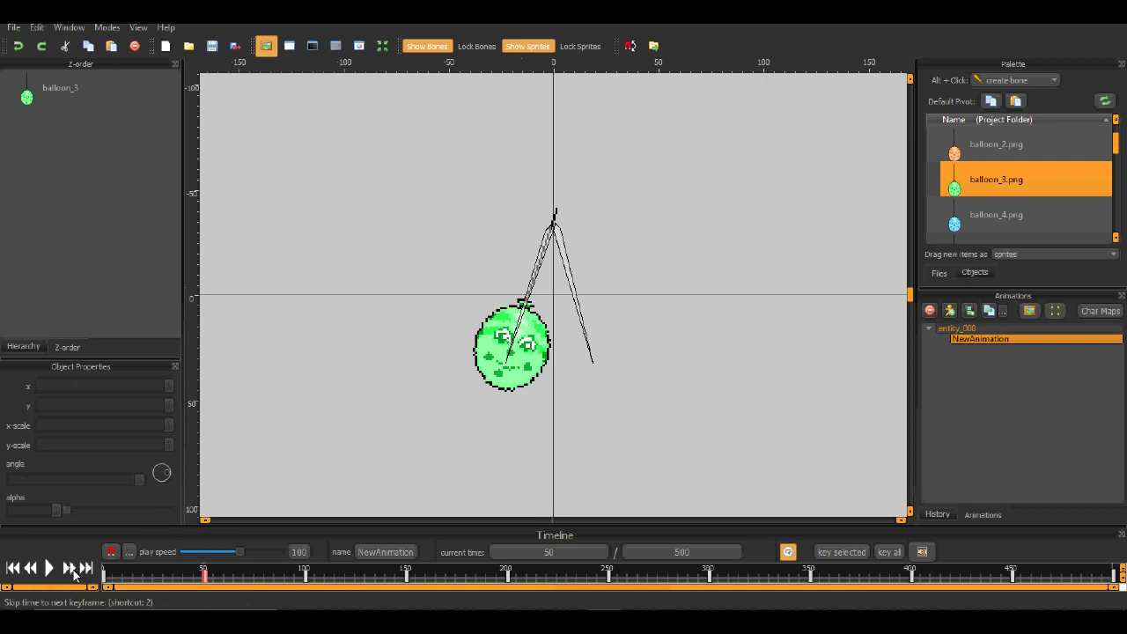
left_click(68, 568)
key("Delete")
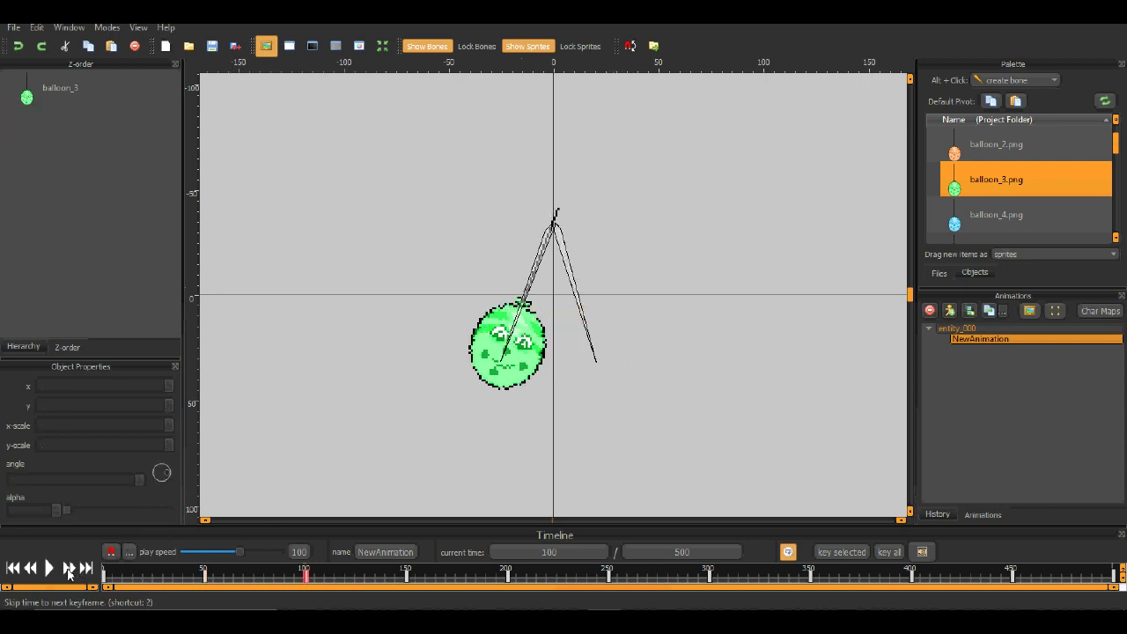
left_click(68, 569)
key("Delete")
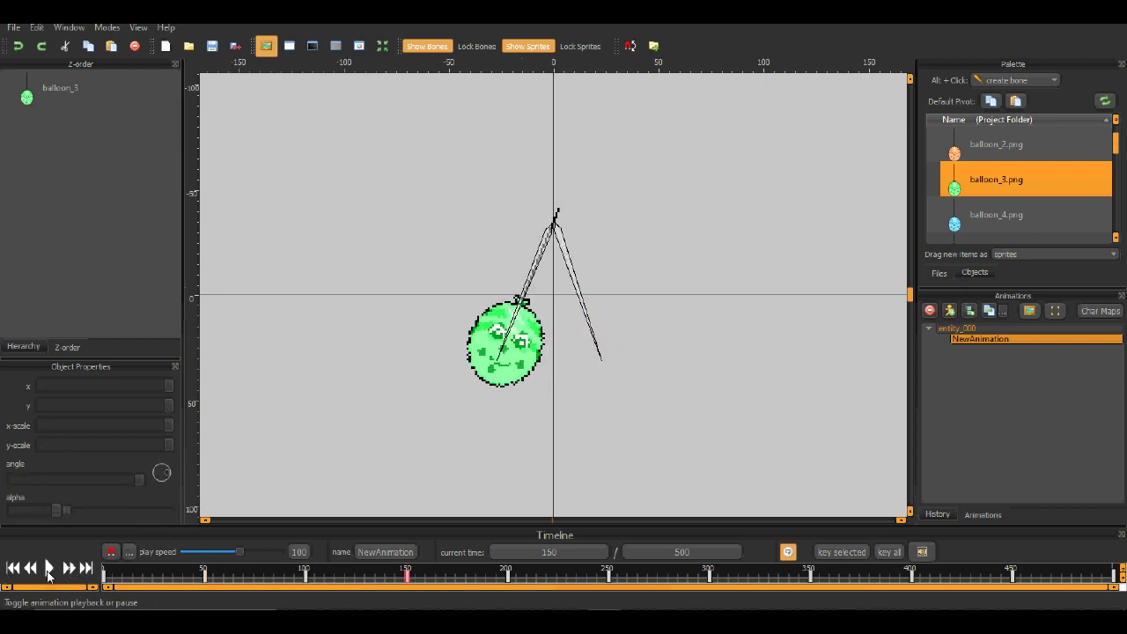
Delete the red balloon at the next four keyframes
left_click(68, 569)
left_click(577, 361)
key("Delete")
left_click(68, 569)
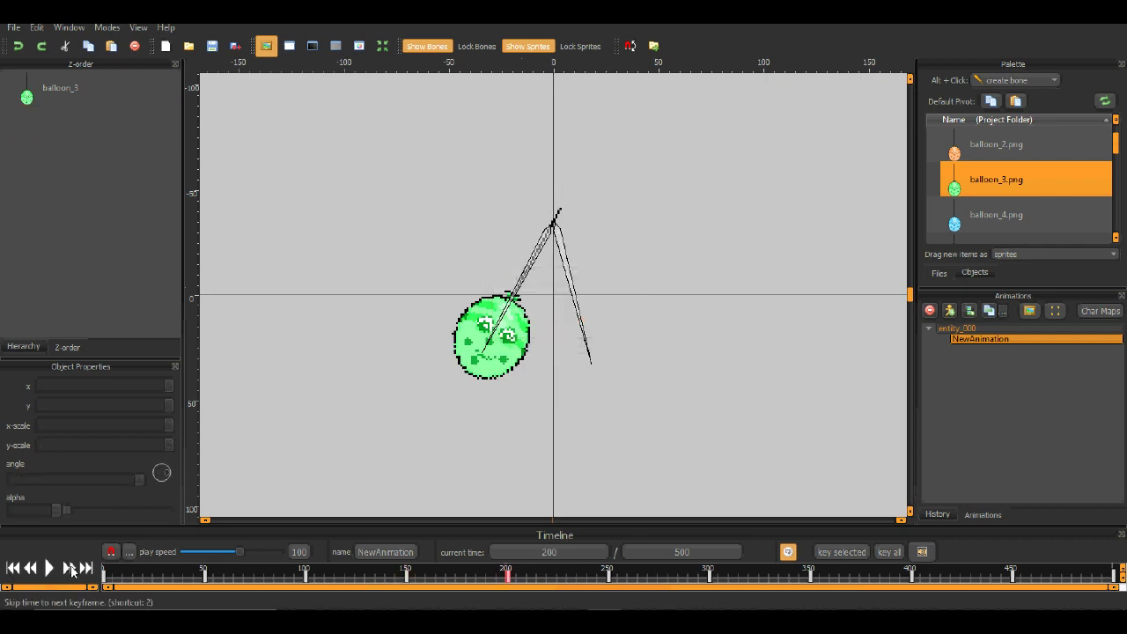
left_click(576, 338)
key("Delete")
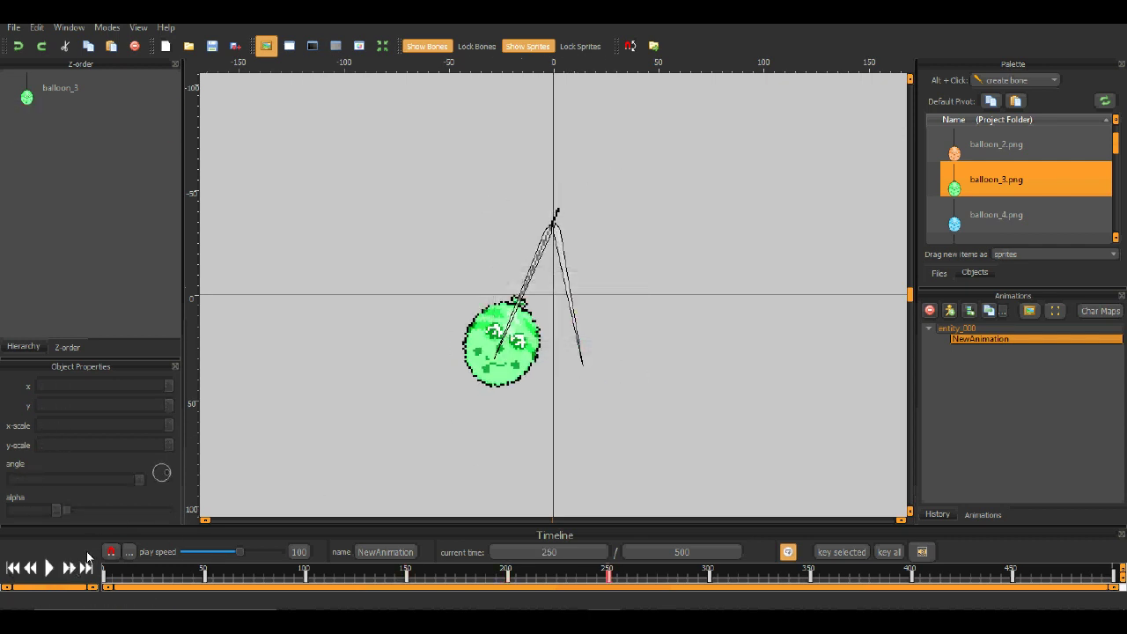
left_click(68, 568)
left_click(594, 351)
key("Delete")
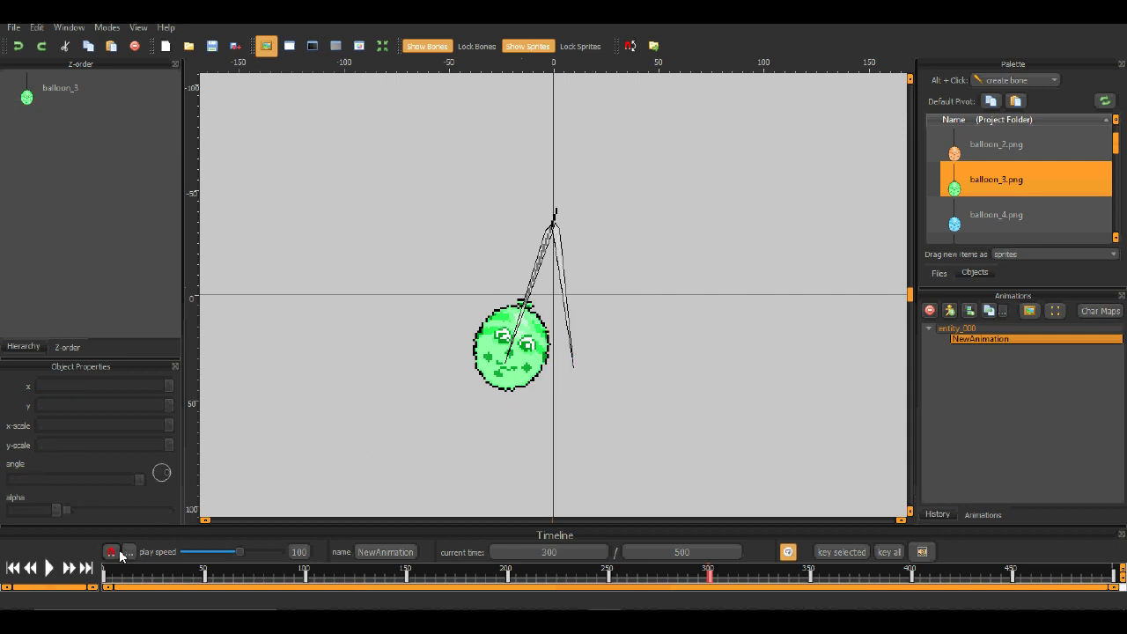
left_click(68, 569)
left_click(603, 344)
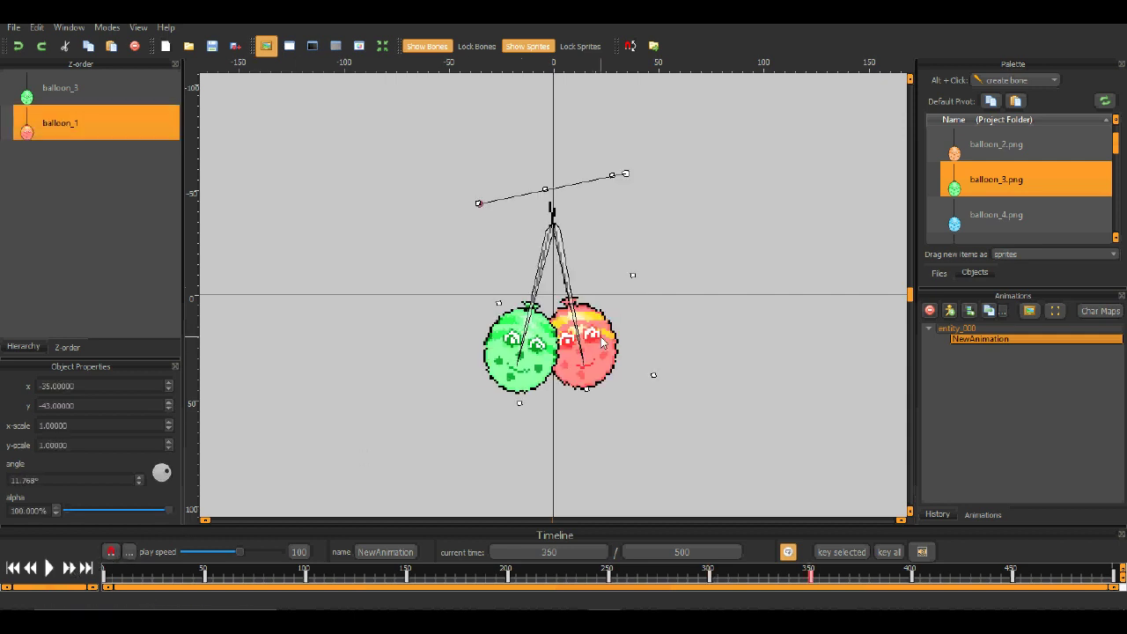
key("Delete")
Delete the red balloon from the last three keyframes
left_click(68, 569)
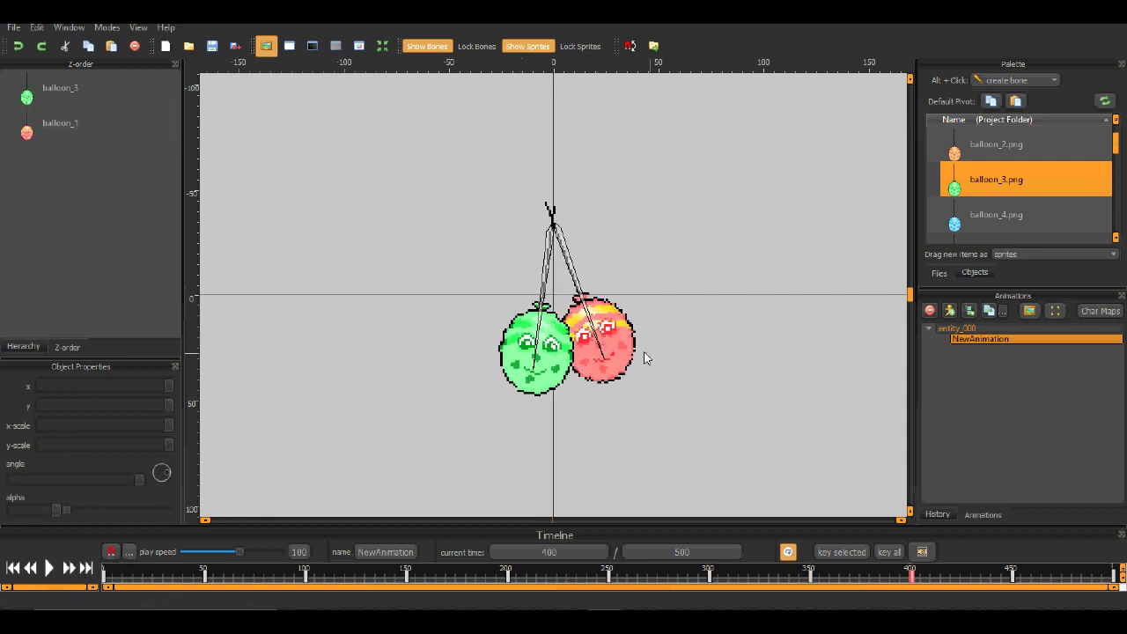
left_click(627, 350)
key("Delete")
left_click(68, 569)
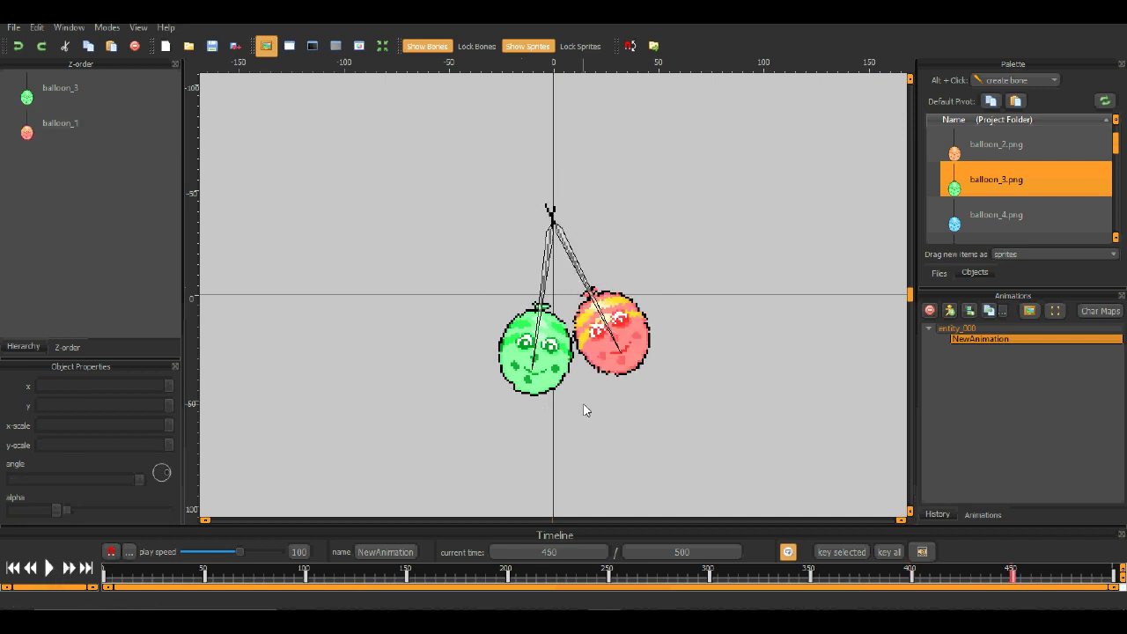
left_click(621, 348)
key("Delete")
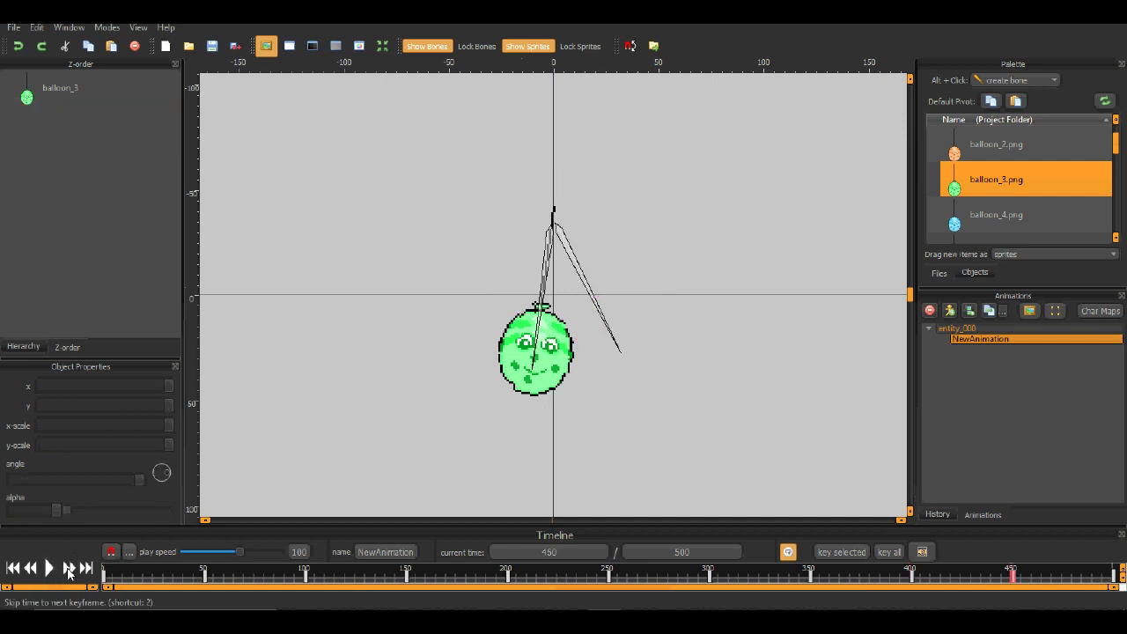
left_click(68, 569)
left_click(620, 341)
key("Delete")
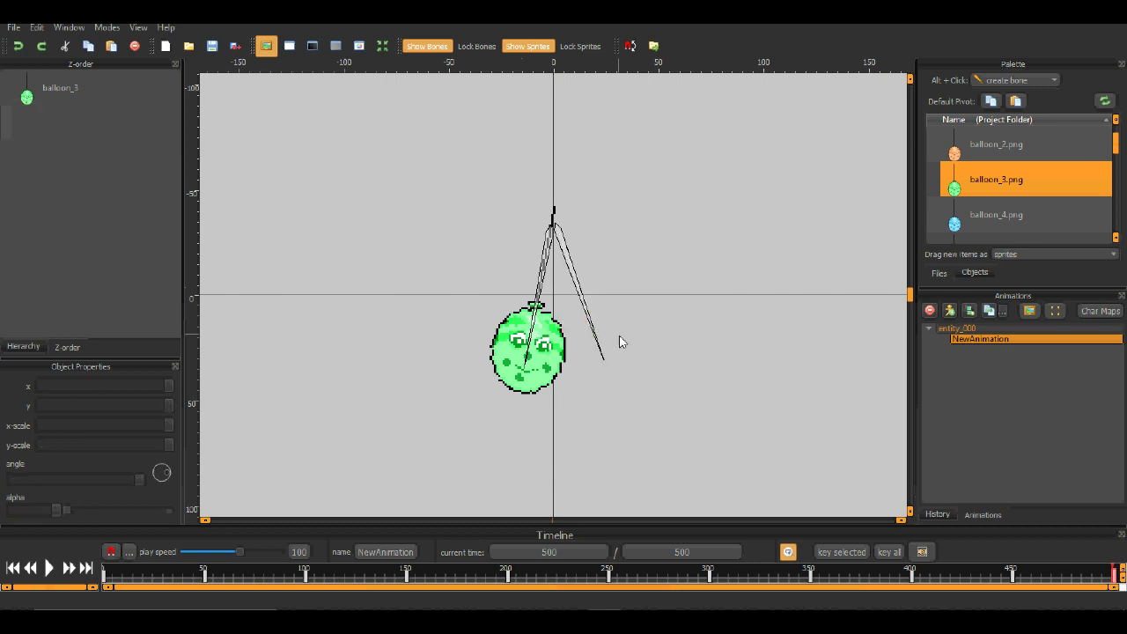
Return to time 0 and zoom the view to check the green balloon alone
left_click(69, 567)
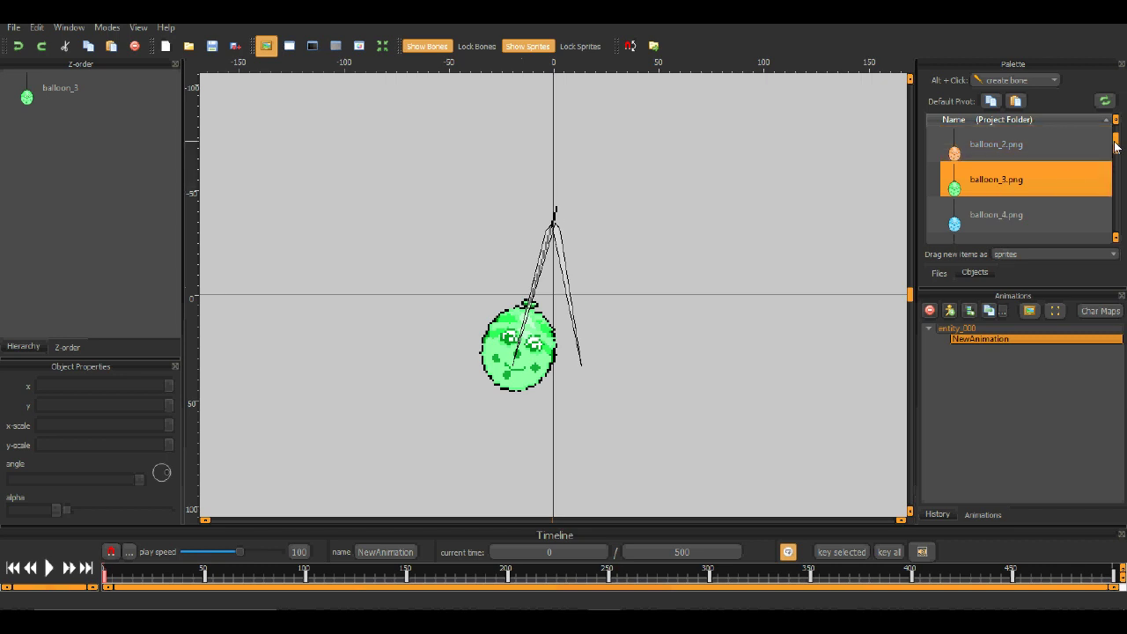
scroll(1114, 140, "up", 1)
scroll(1116, 138, "down", 1)
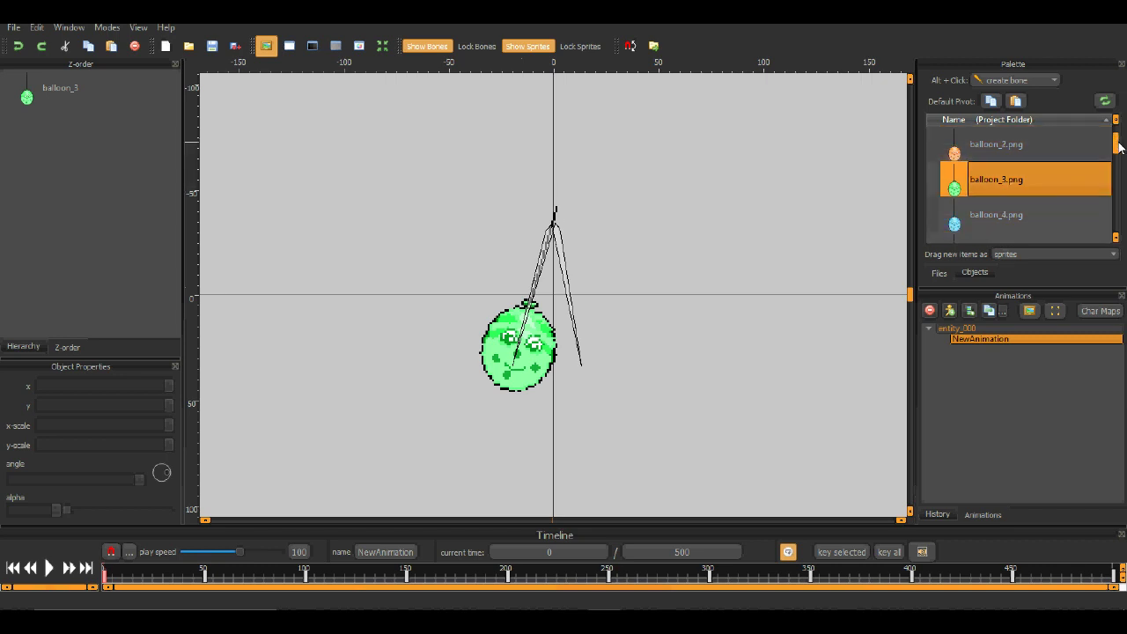
scroll(1118, 134, "up", 1)
scroll(1119, 136, "down", 2)
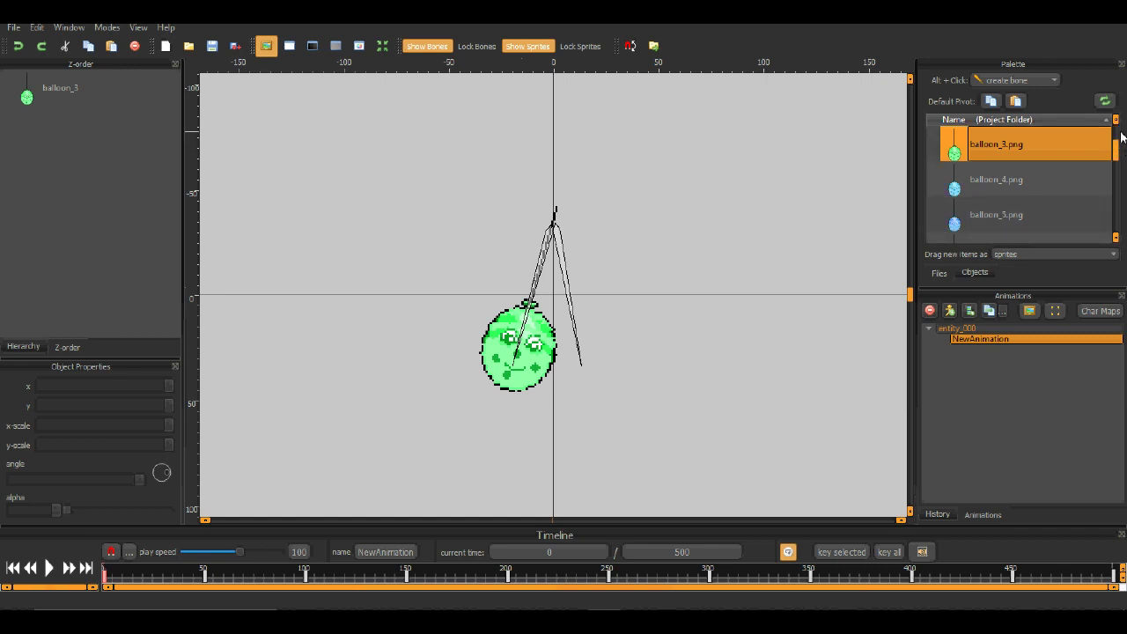
scroll(1118, 137, "up", 1)
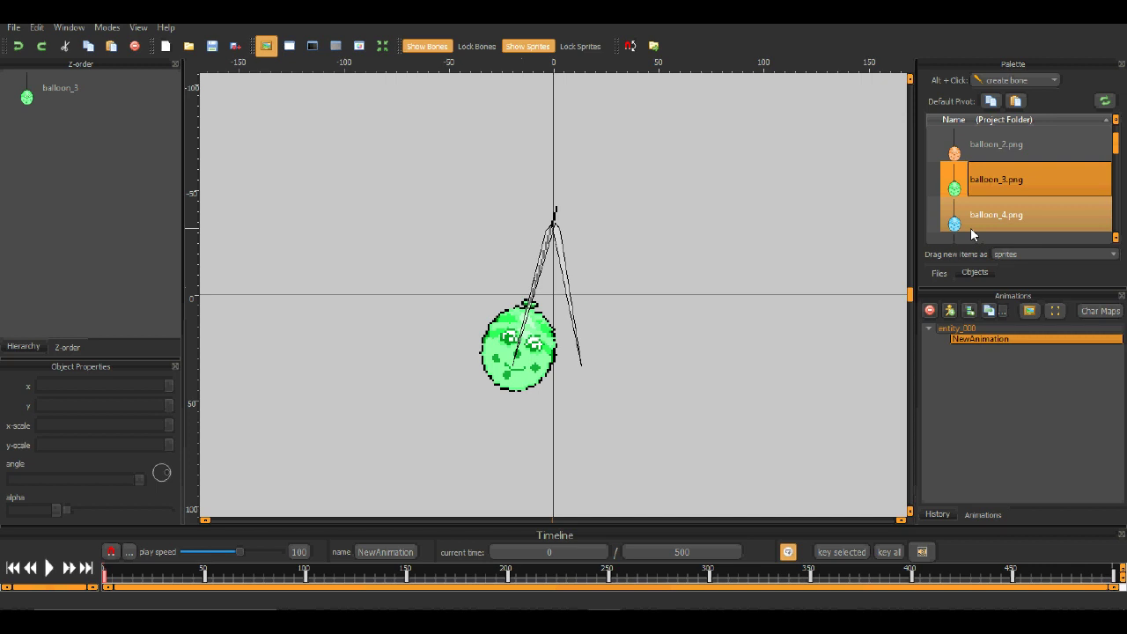
Place the orange balloon_2 on the canvas and rotate its bone to hang right of the green balloon
left_click_drag(994, 144, 485, 203)
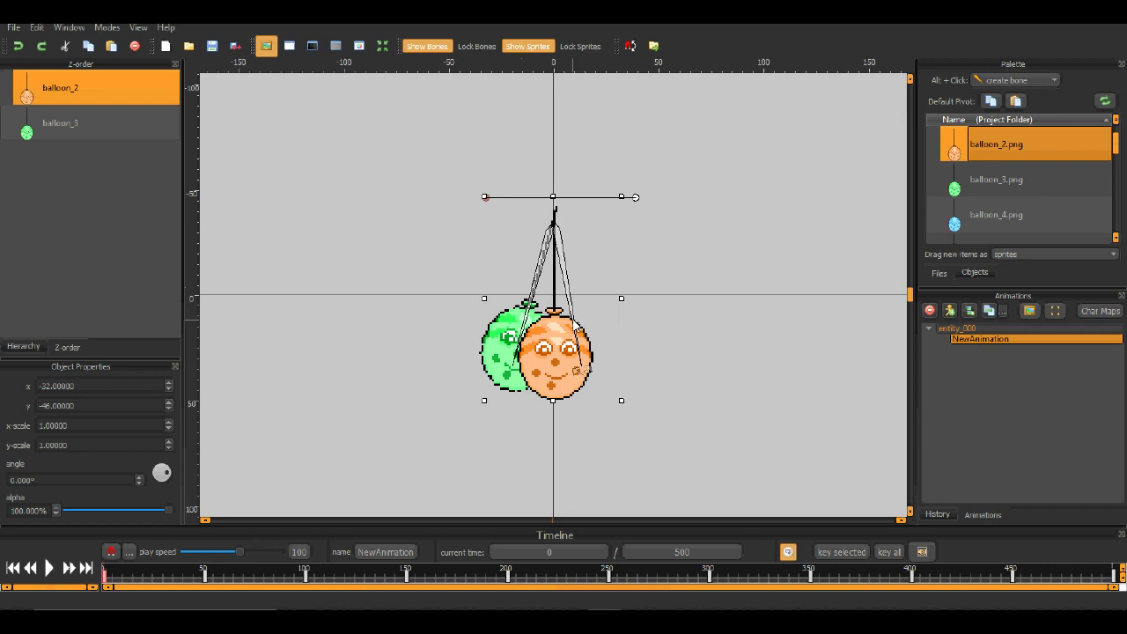
left_click(578, 327)
left_click_drag(582, 352, 555, 358)
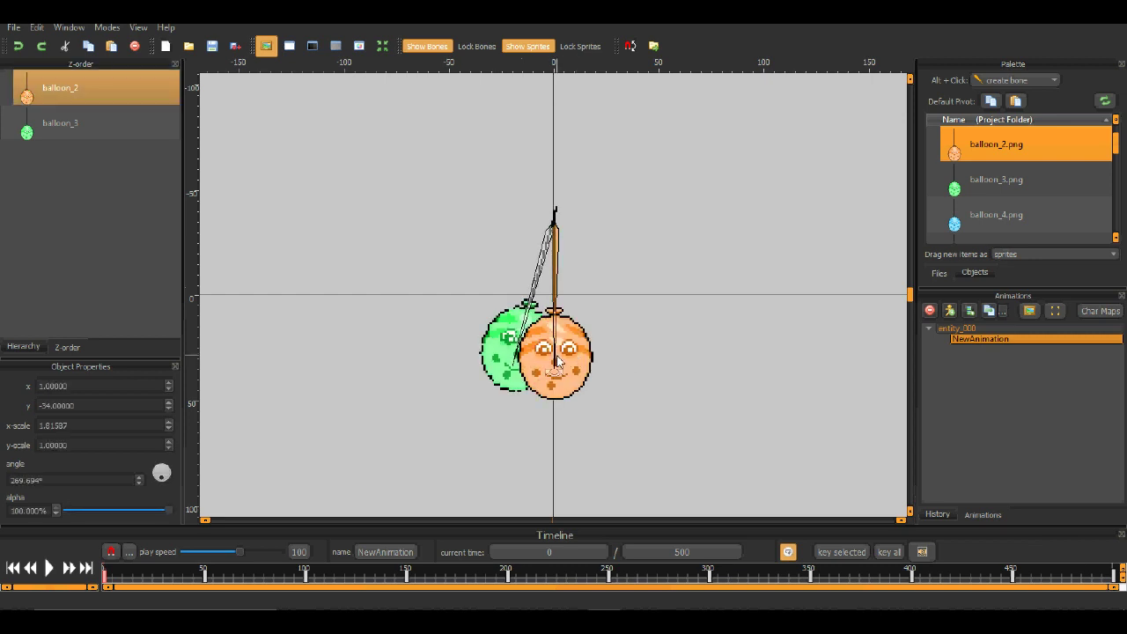
left_click_drag(556, 359, 595, 358)
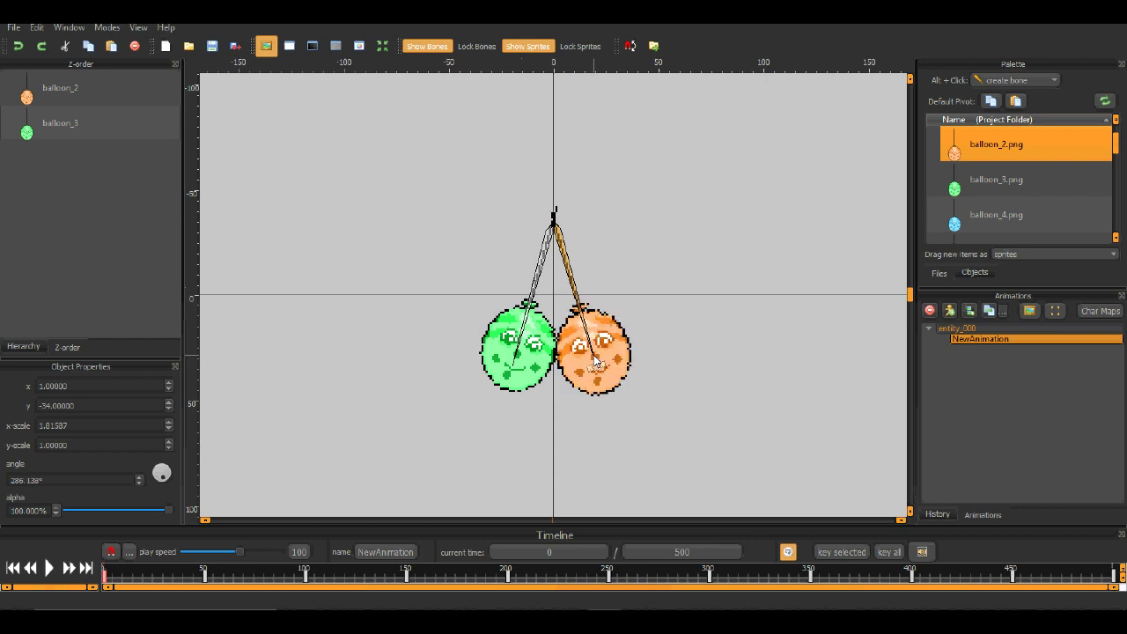
left_click(702, 317)
left_click(621, 352)
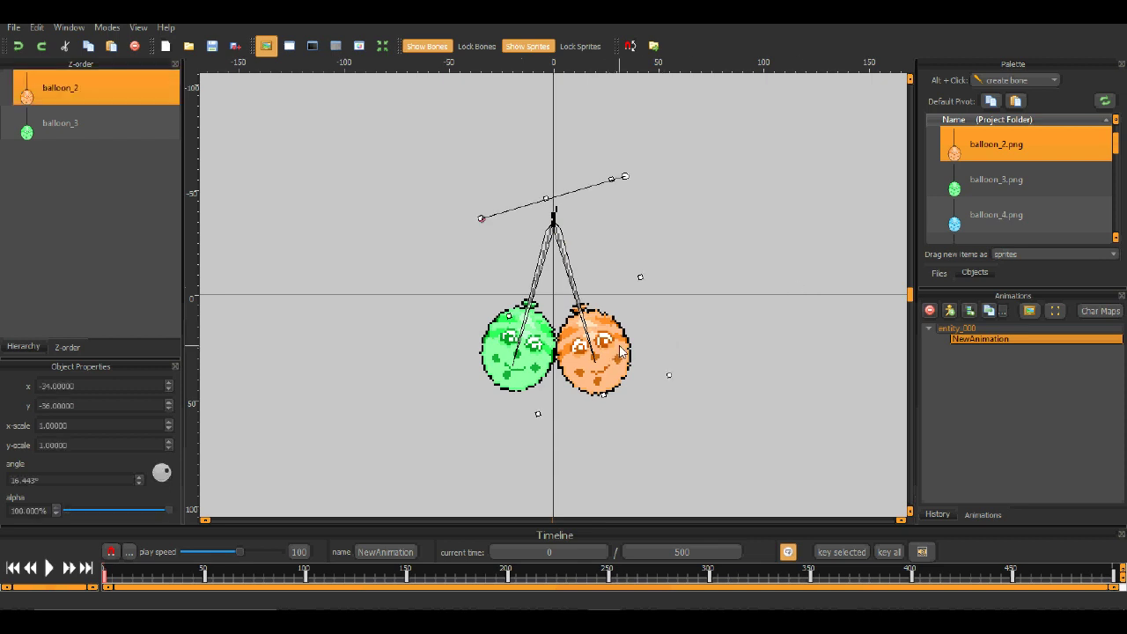
Step through the keyframes to 450, return to the start, and select the green balloon
left_click(72, 568)
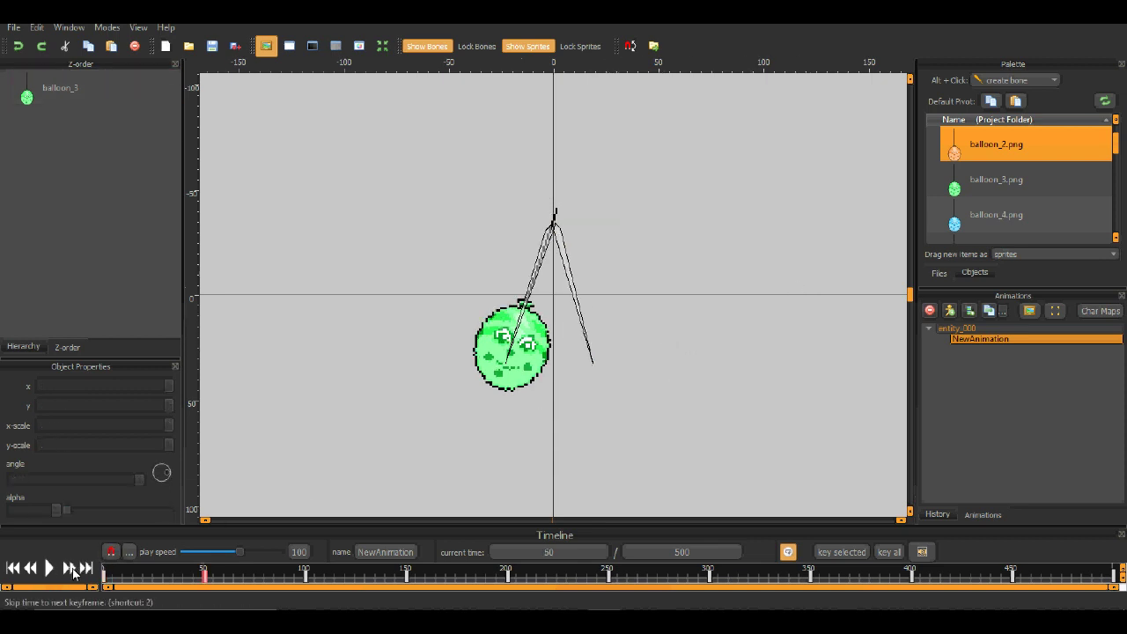
left_click(72, 568)
left_click(72, 568)
left_click(72, 568)
left_click(73, 568)
left_click(72, 567)
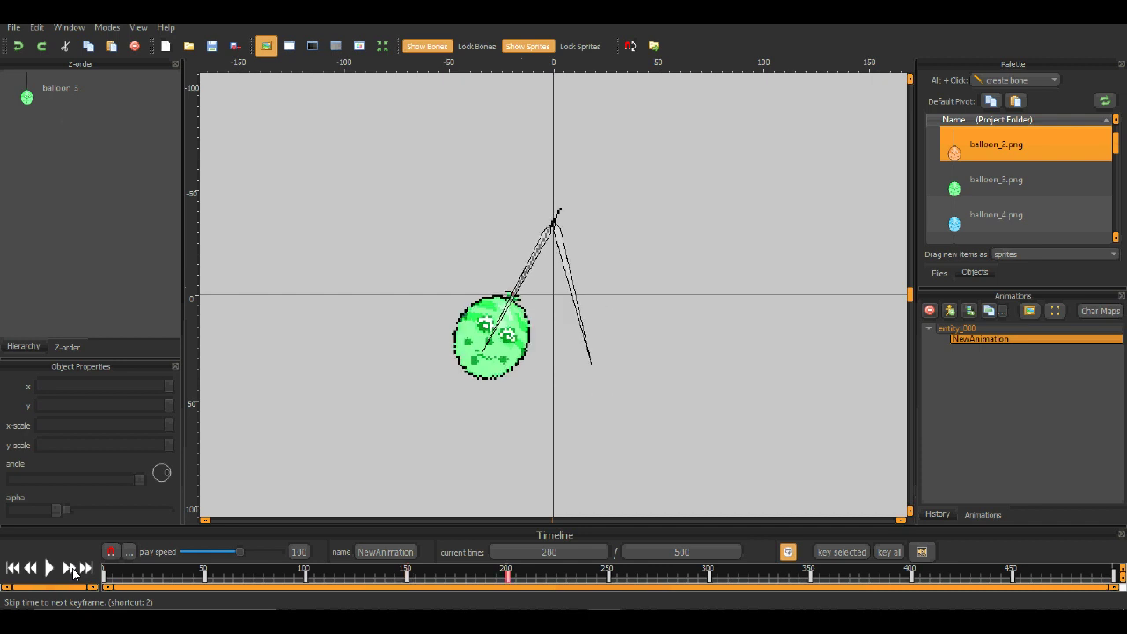
left_click(73, 567)
left_click(73, 568)
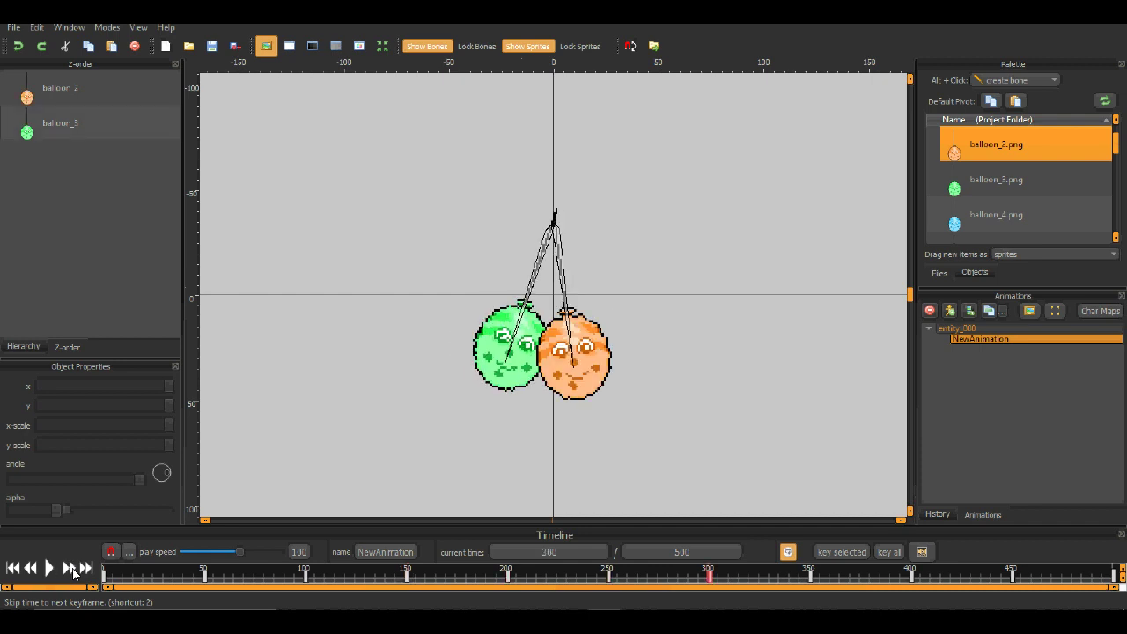
left_click(72, 567)
left_click(72, 567)
left_click(72, 568)
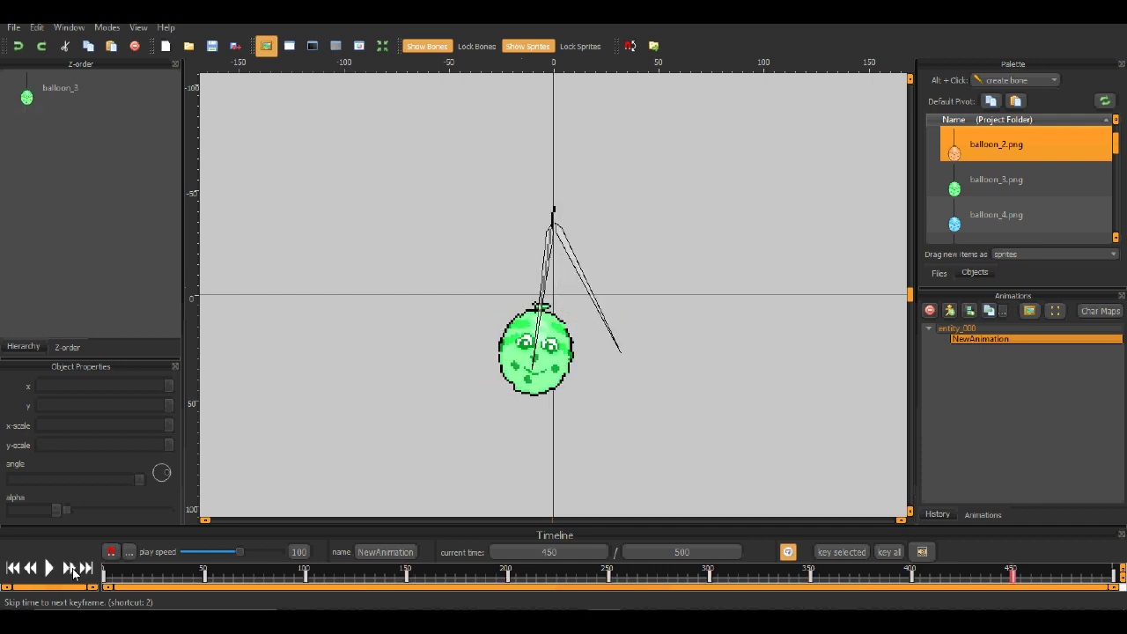
left_click(72, 568)
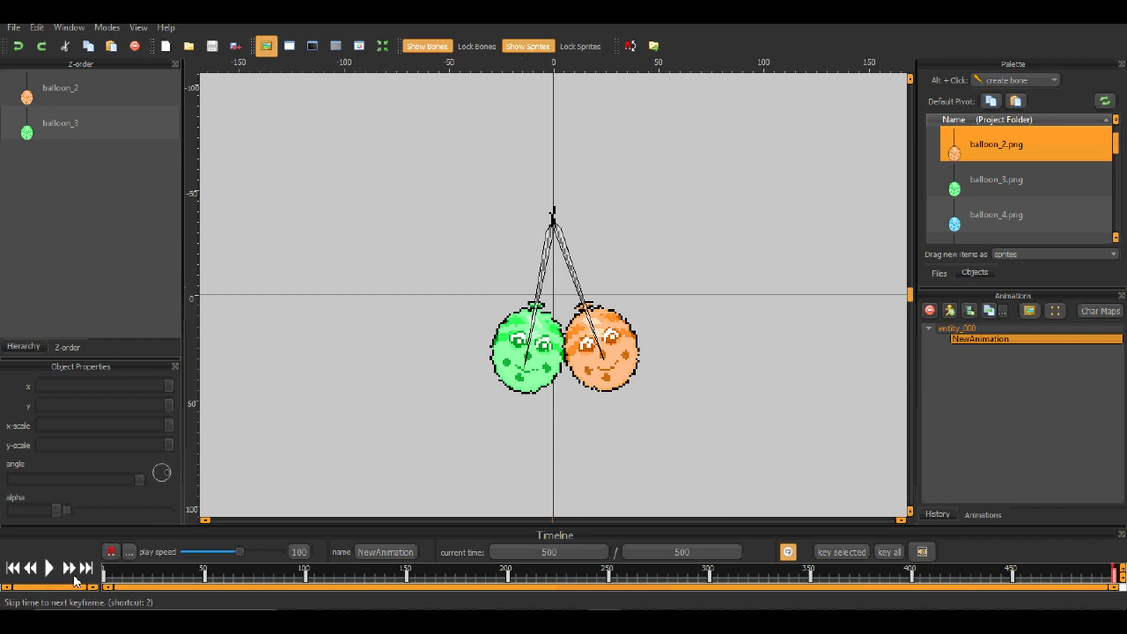
left_click(72, 567)
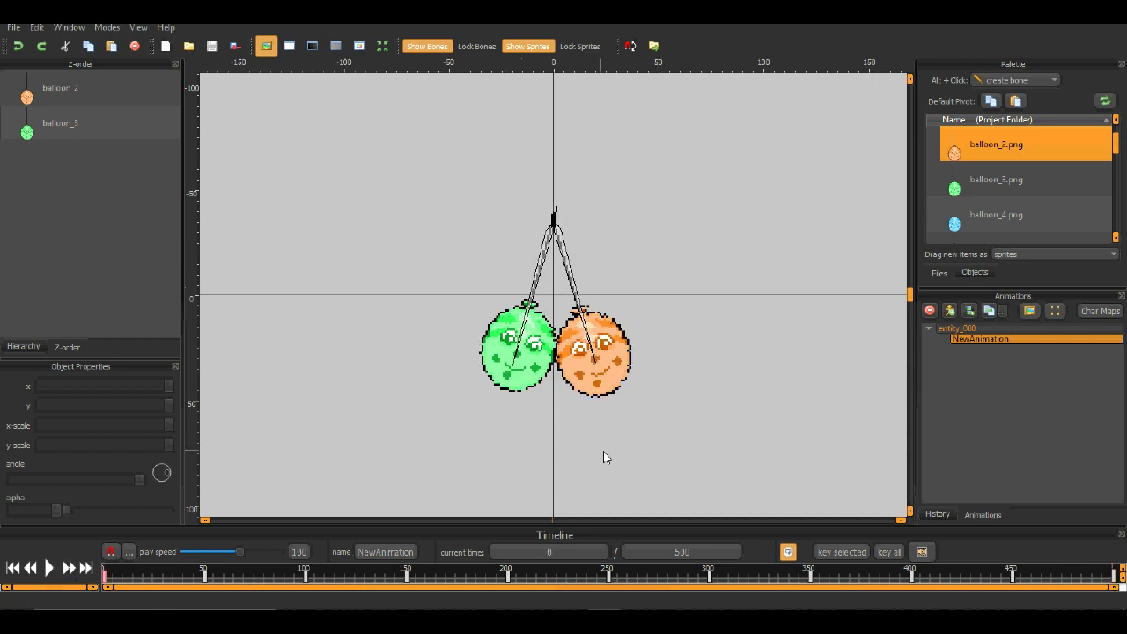
left_click(573, 339)
left_click(530, 359)
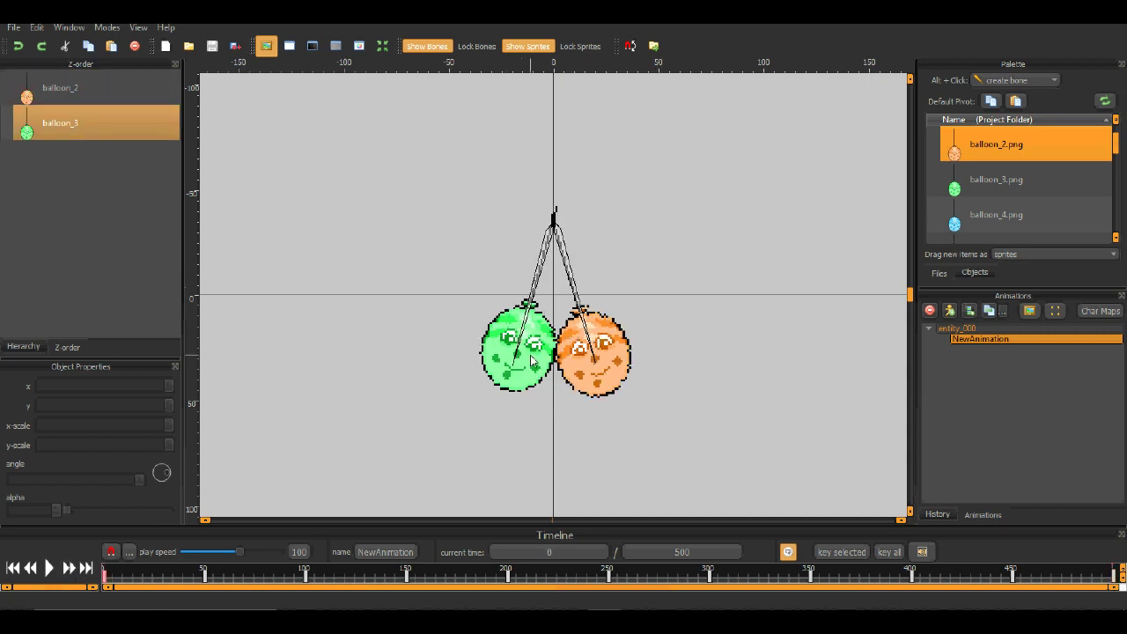
left_click(537, 359)
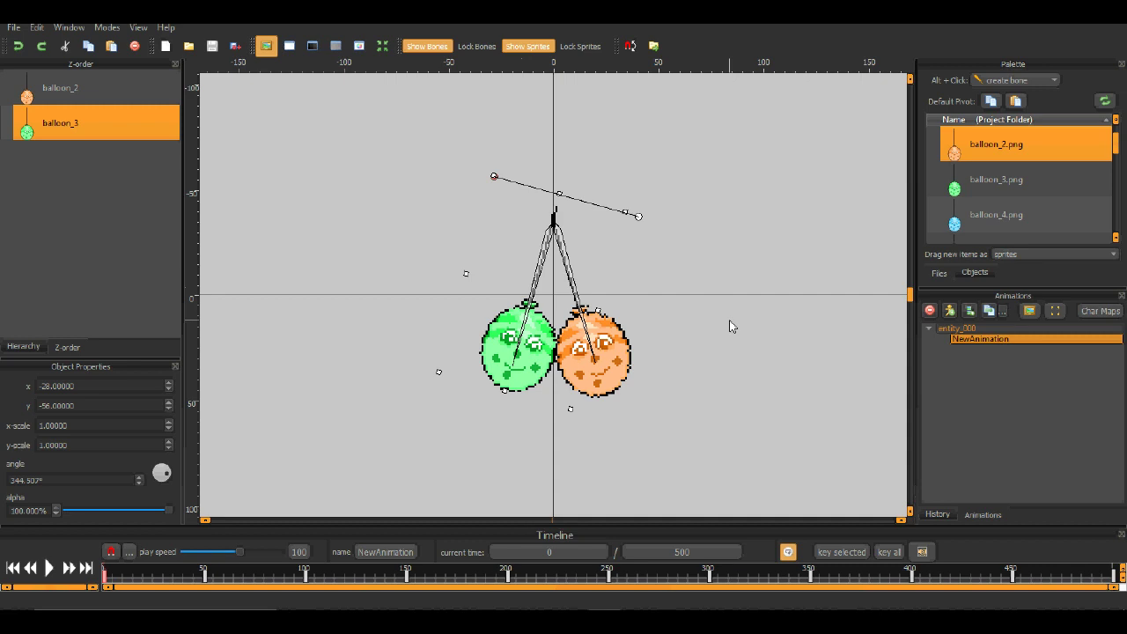
Delete the green balloon_3 from the first six keyframes
key("Delete")
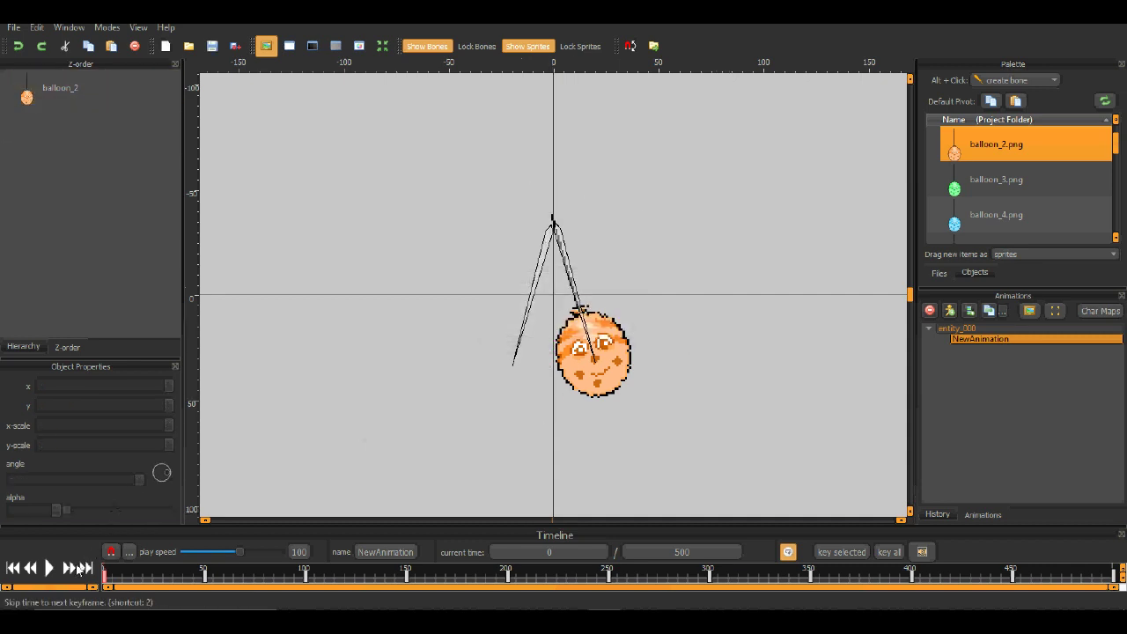
left_click(87, 567)
key("Delete")
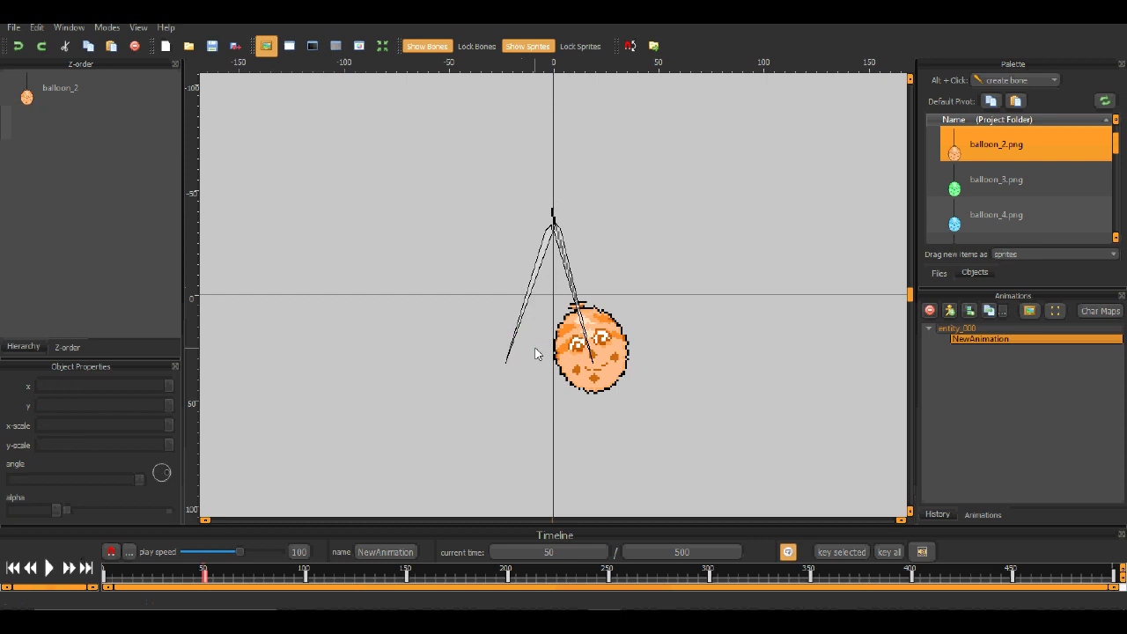
left_click(87, 568)
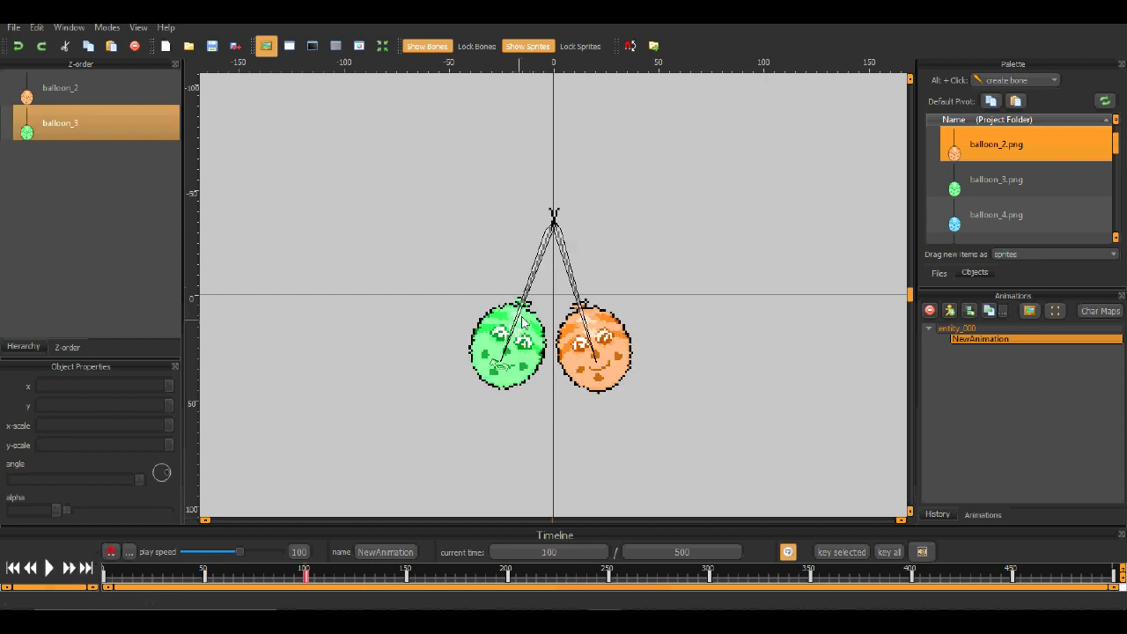
key("Delete")
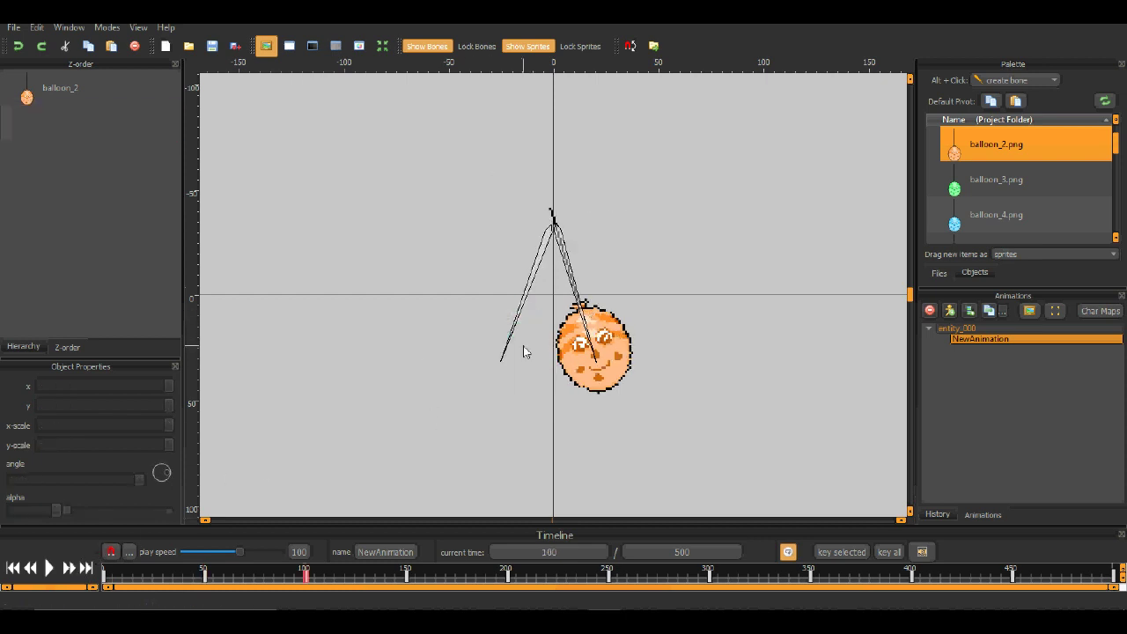
left_click(68, 567)
left_click(506, 395)
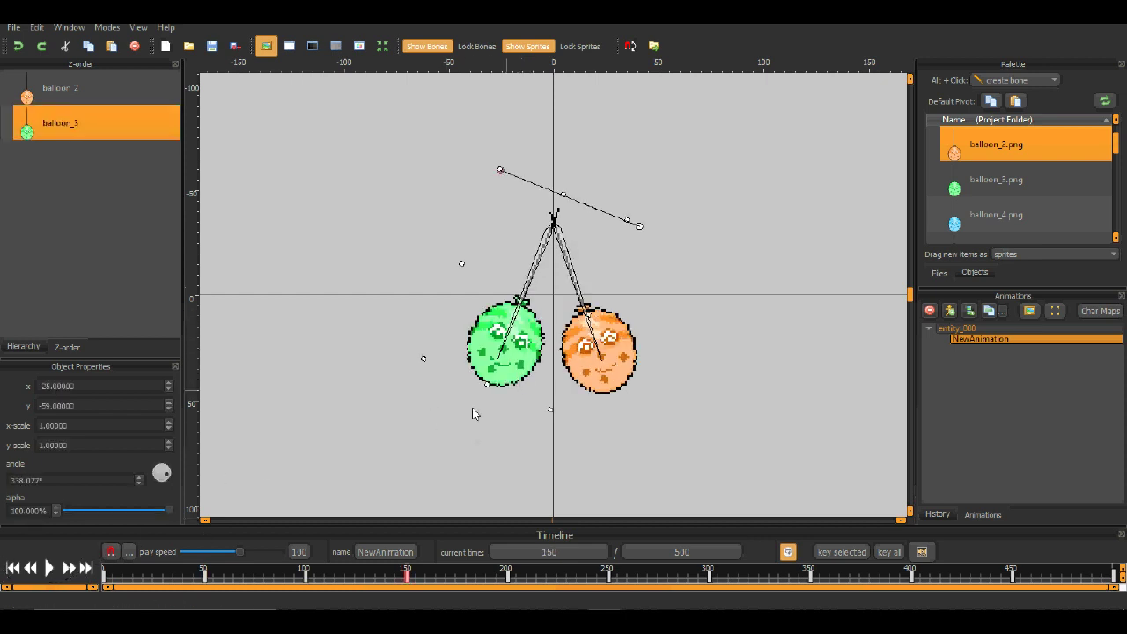
key("Delete")
left_click(68, 568)
left_click(502, 363)
key("Delete")
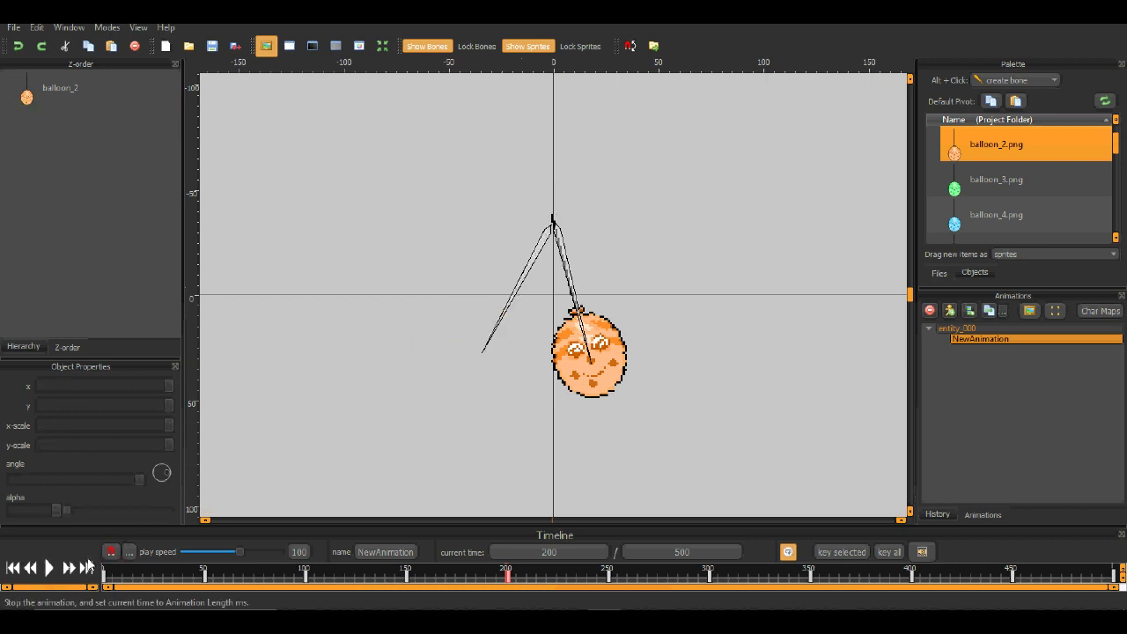
left_click(68, 568)
left_click(531, 349)
key("Delete")
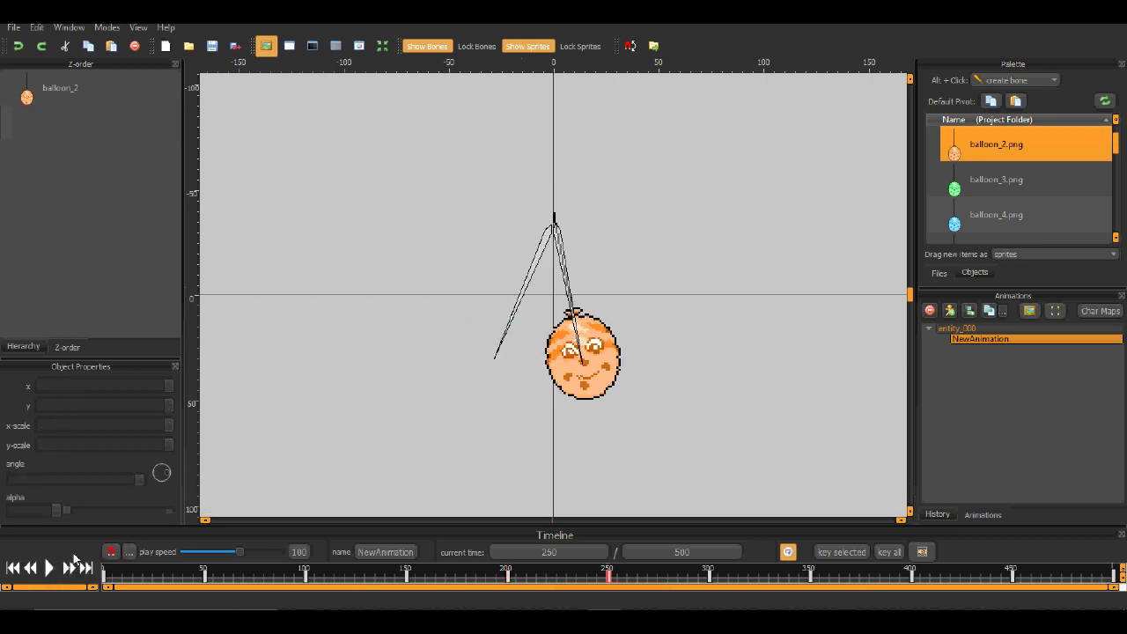
Delete the green balloon_3 from the remaining keyframes through the last, then return to time 0
left_click(68, 568)
left_click(511, 380)
key("Delete")
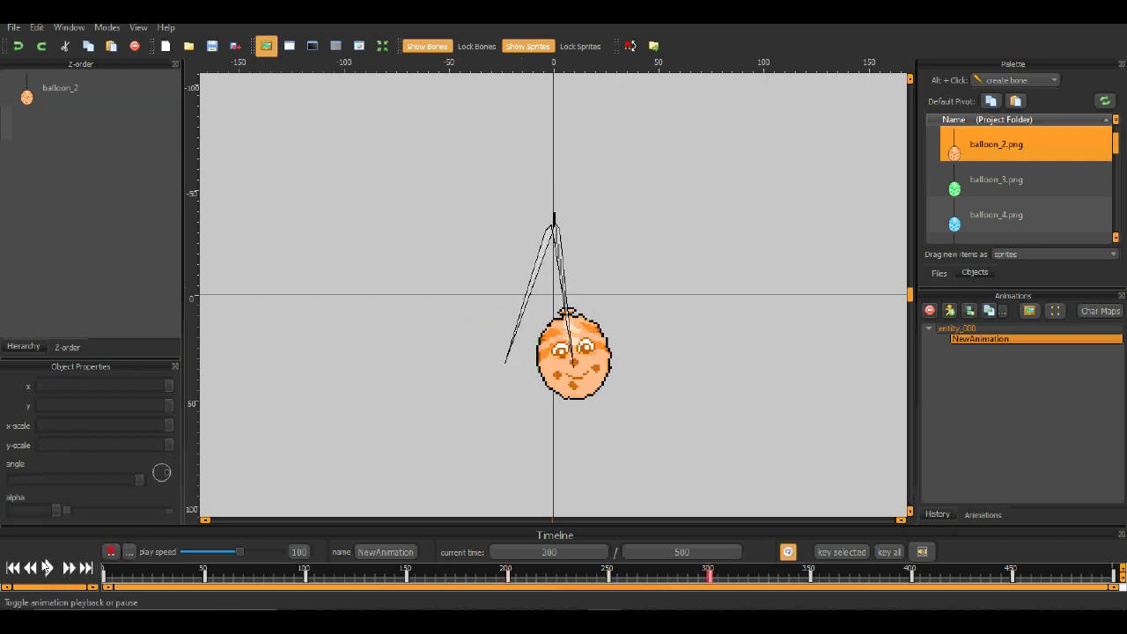
left_click(68, 568)
left_click(517, 387)
key("Delete")
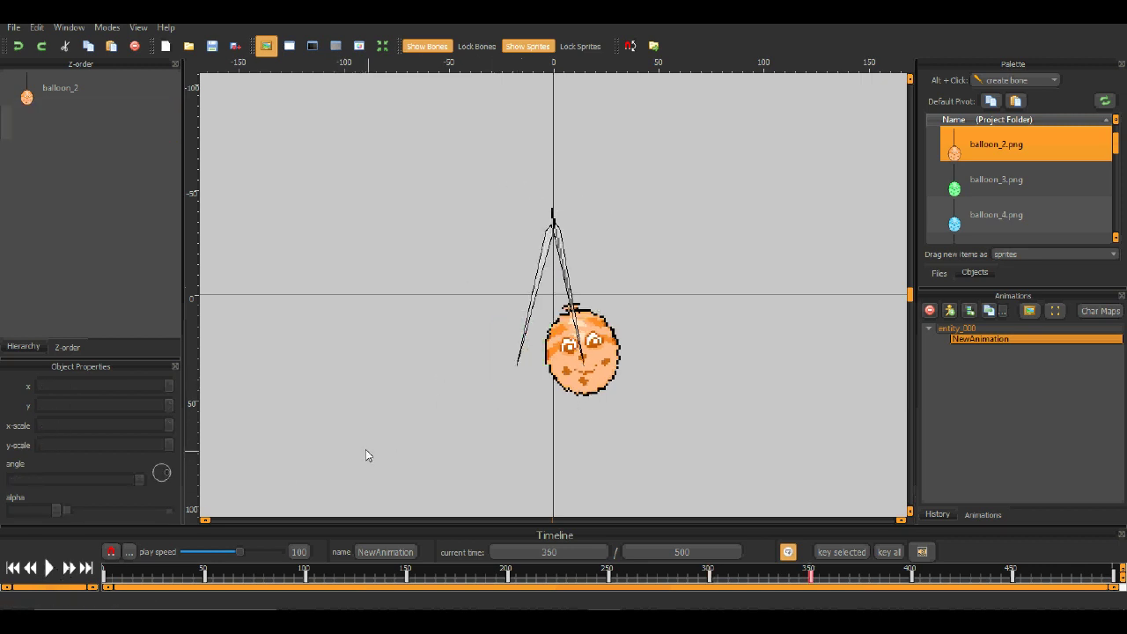
left_click(68, 568)
left_click(543, 401)
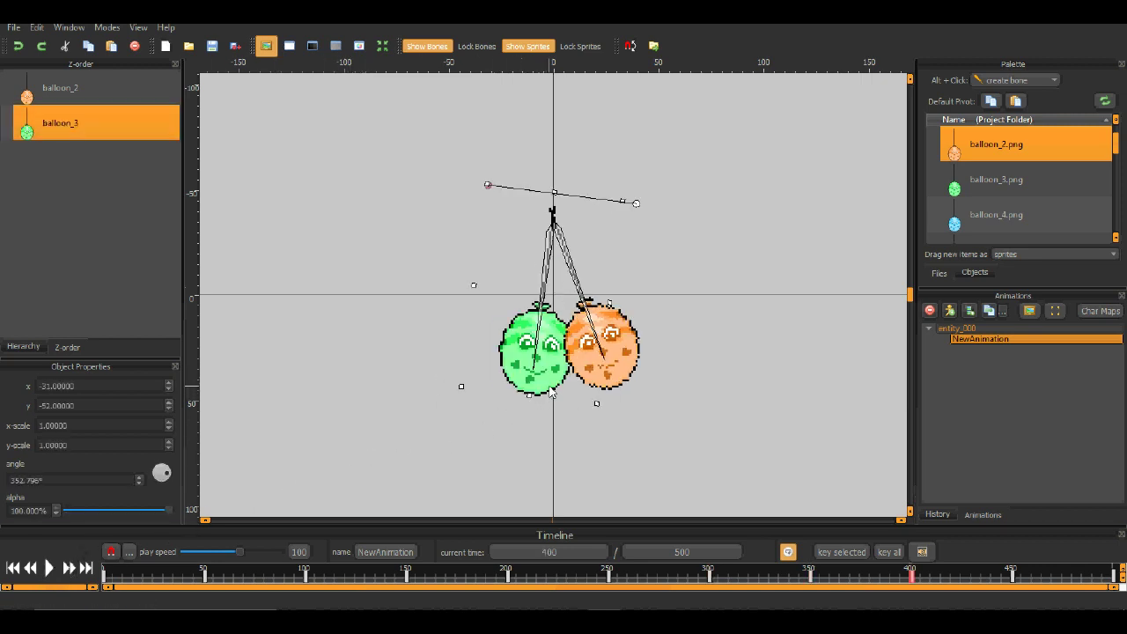
key("Delete")
left_click(68, 568)
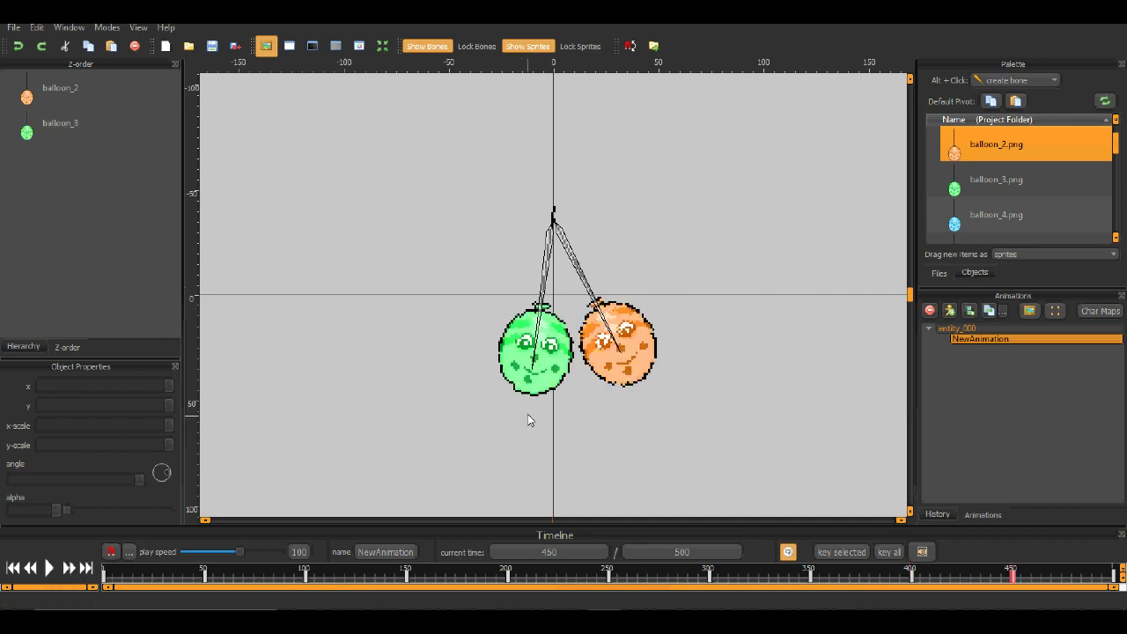
left_click(528, 409)
key("Delete")
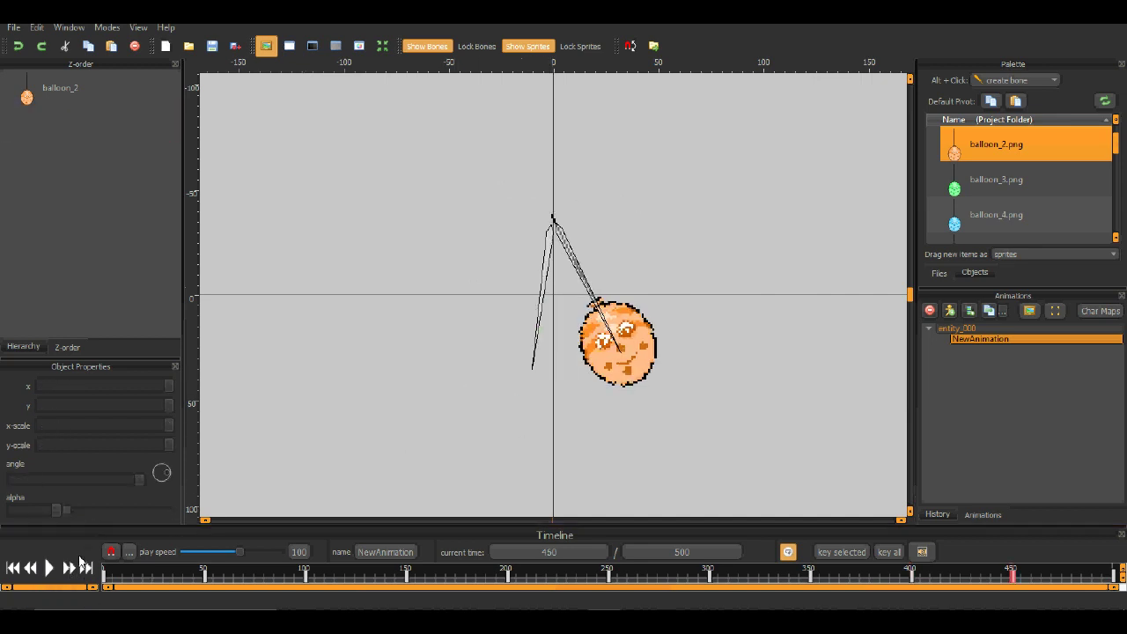
left_click(67, 568)
left_click(551, 384)
key("Delete")
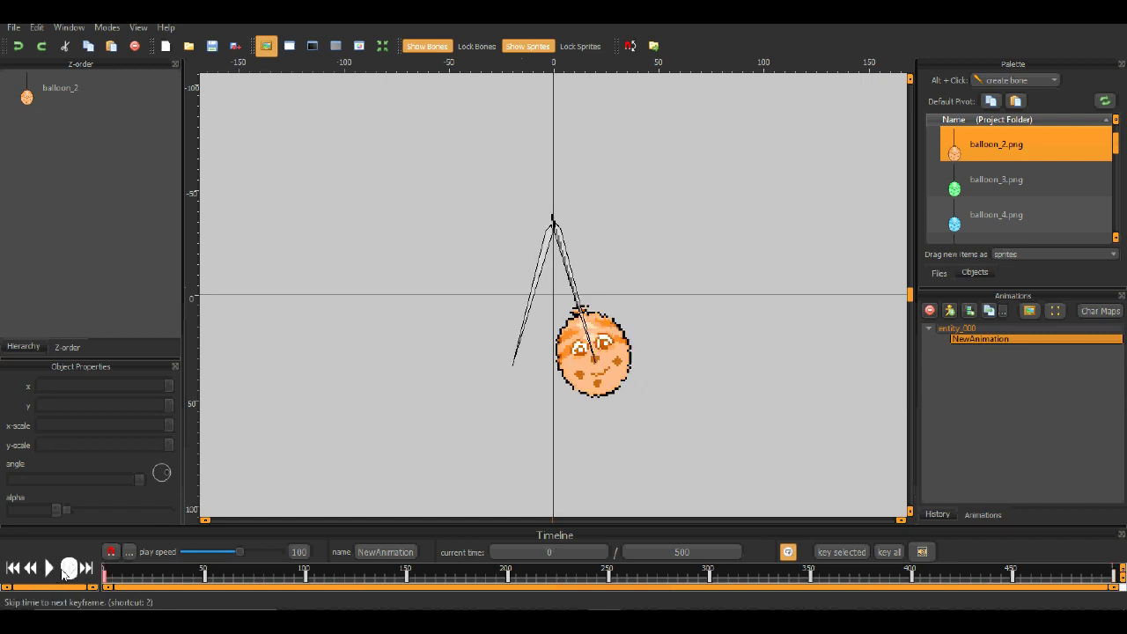
key("ctrl+Right")
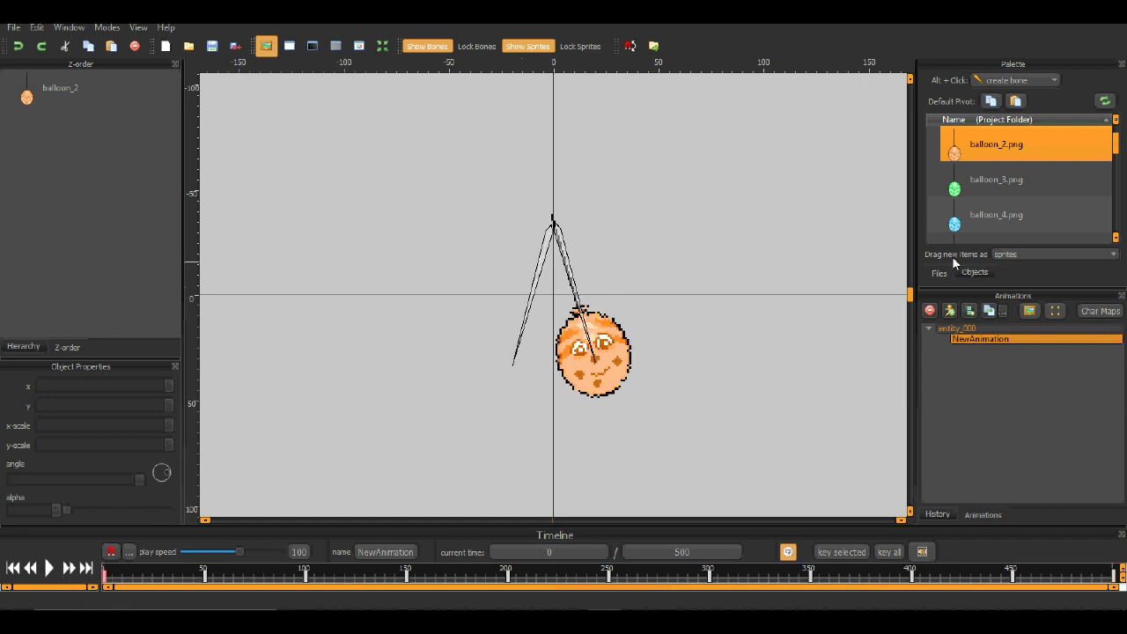
Place the blue balloon_4 on the canvas and swing its string out to the left at time 0
left_click_drag(961, 220, 483, 207)
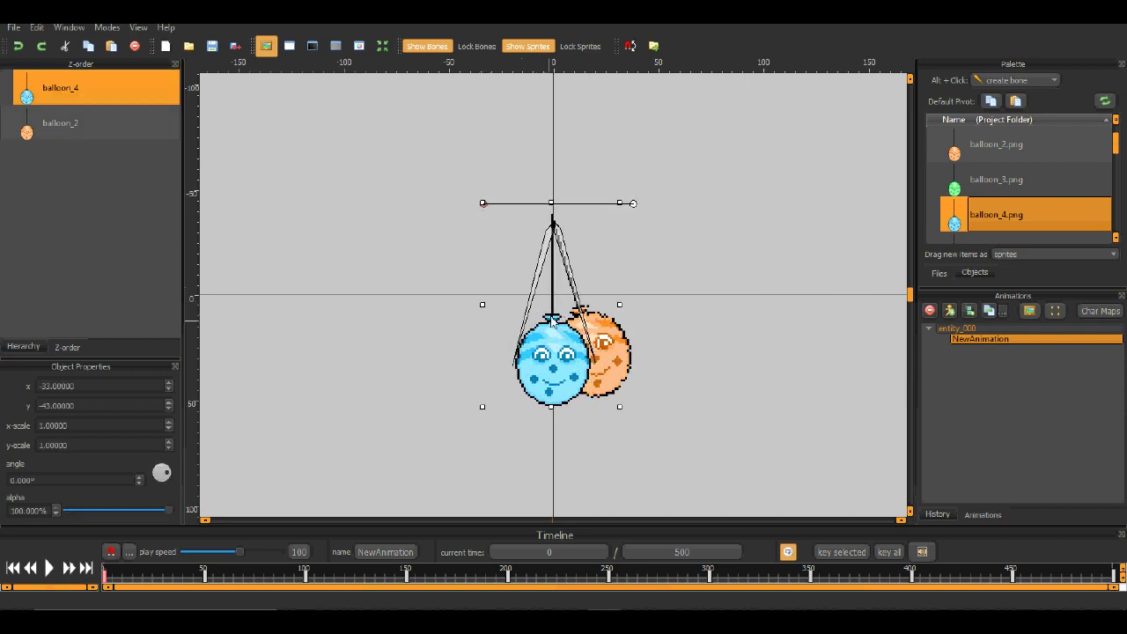
mouse_move(556, 368)
left_mouse_down()
mouse_move(543, 374)
mouse_move(555, 371)
left_mouse_up()
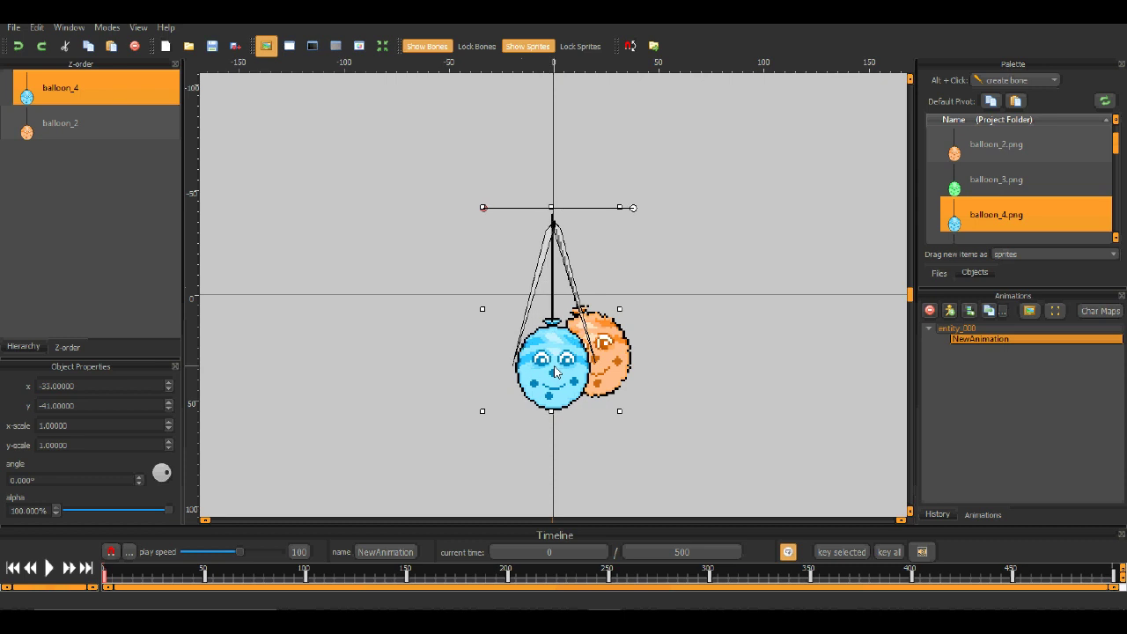
left_click(328, 366)
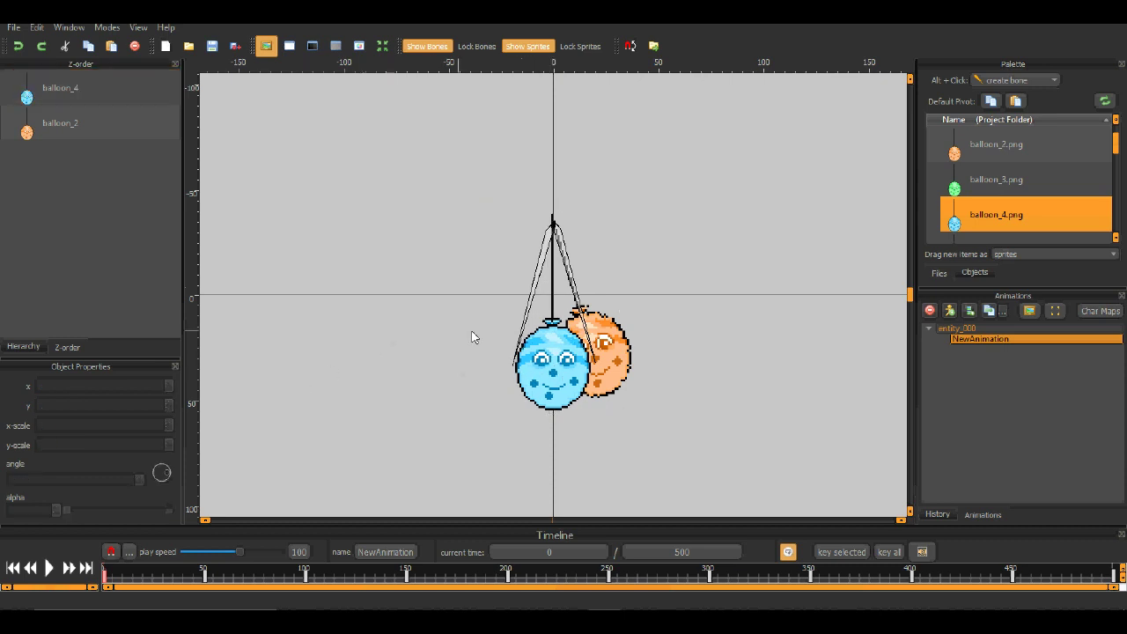
left_click(511, 366)
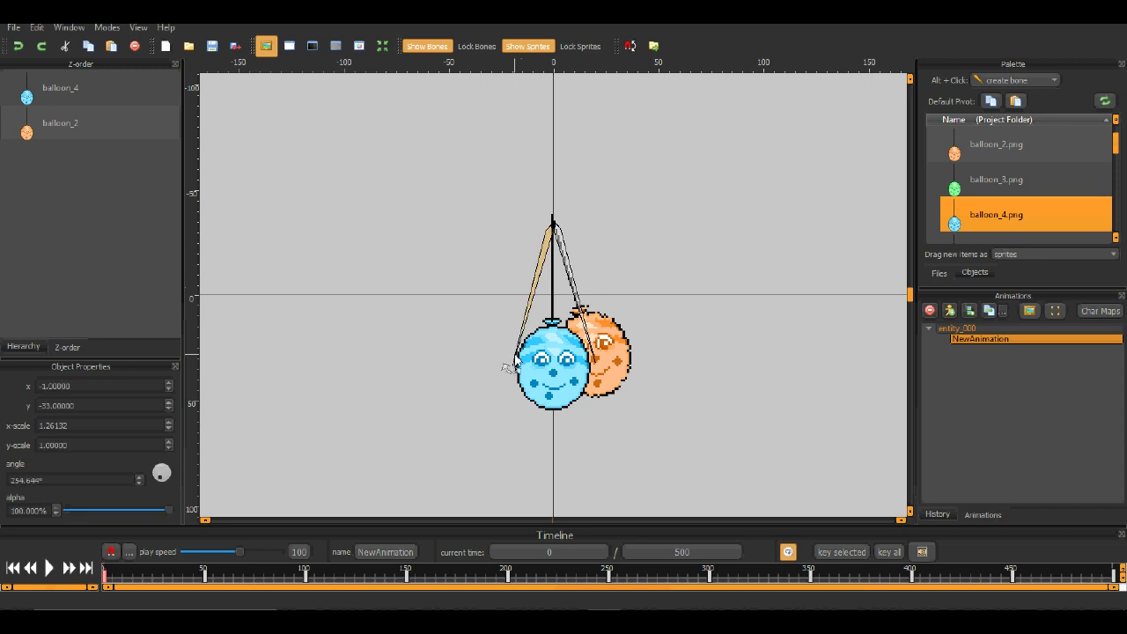
left_click_drag(511, 365, 553, 372)
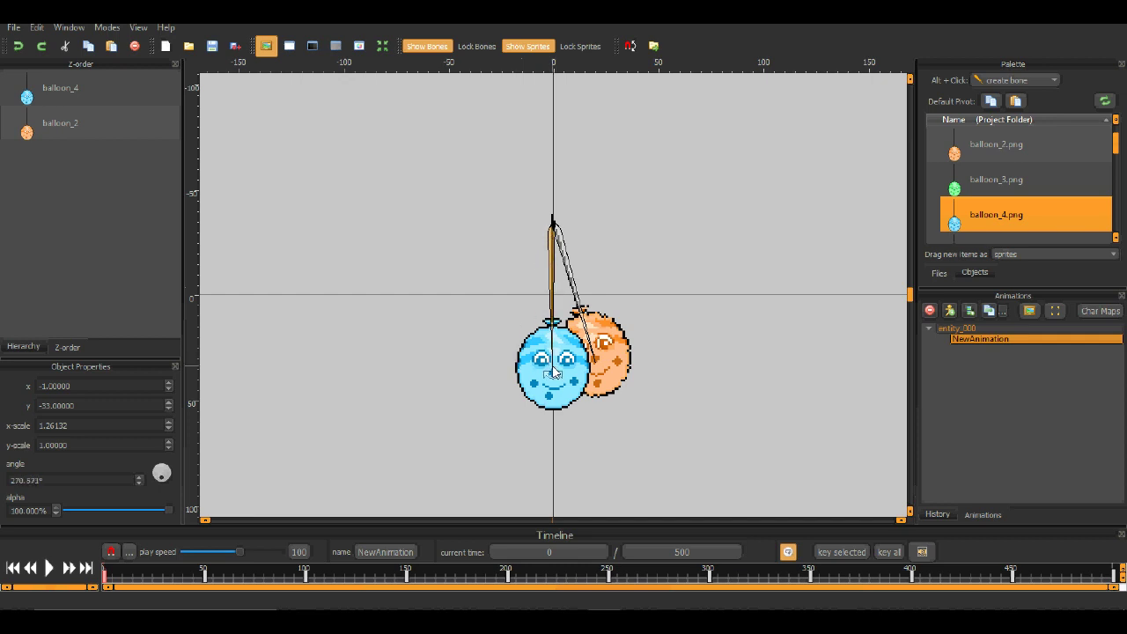
left_click(574, 385)
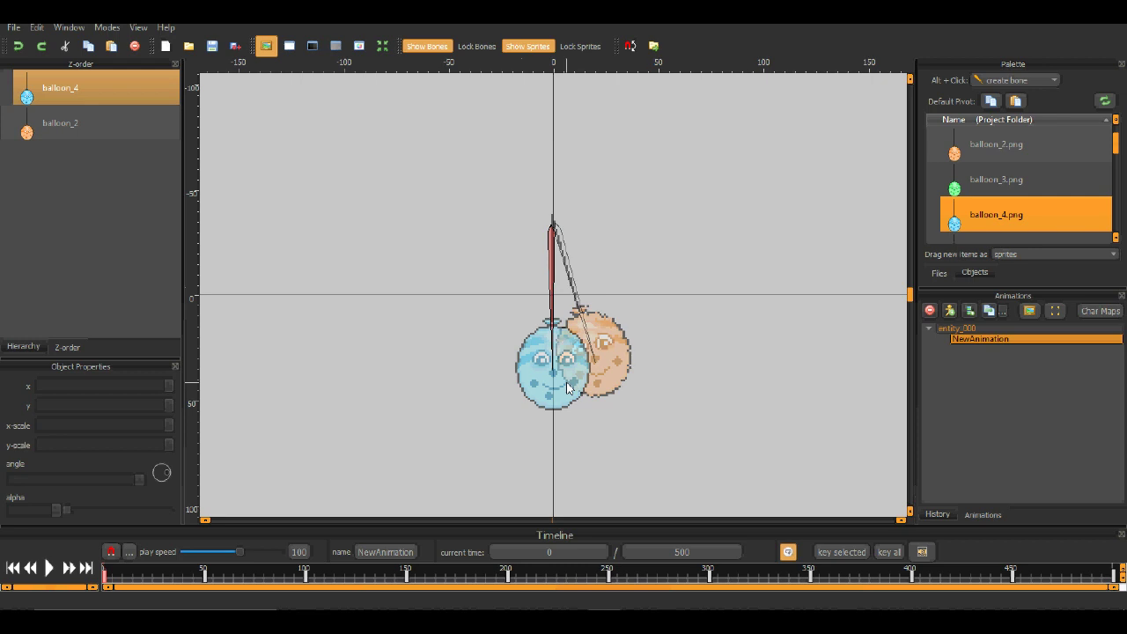
left_click_drag(553, 373, 555, 372)
left_click(561, 400)
left_click(555, 396)
left_click_drag(558, 364, 515, 379)
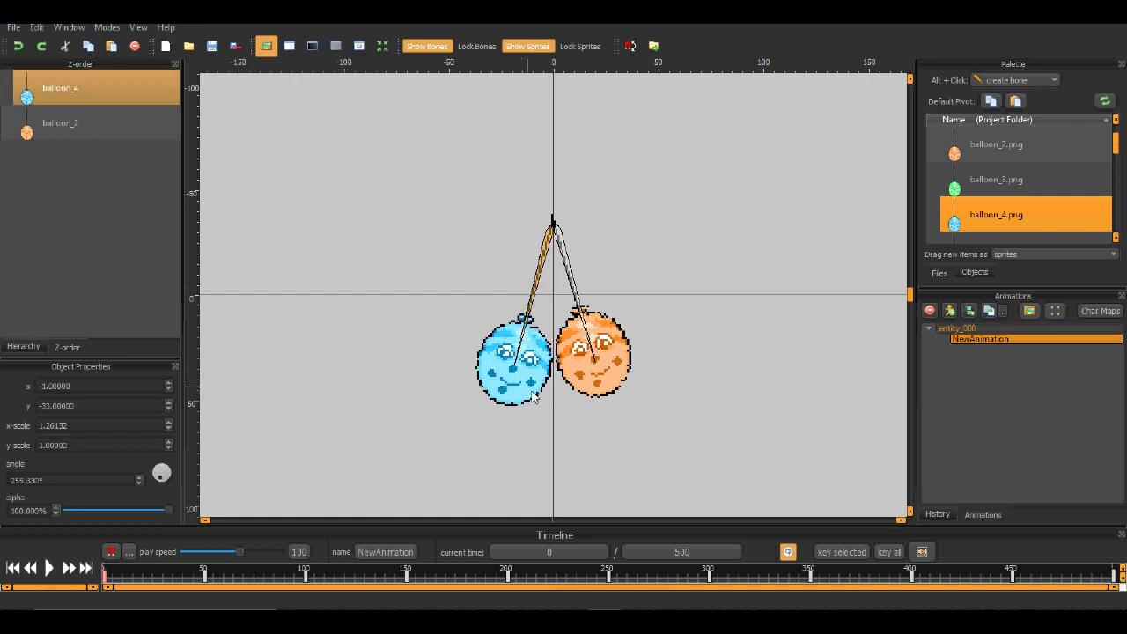
left_click(516, 371)
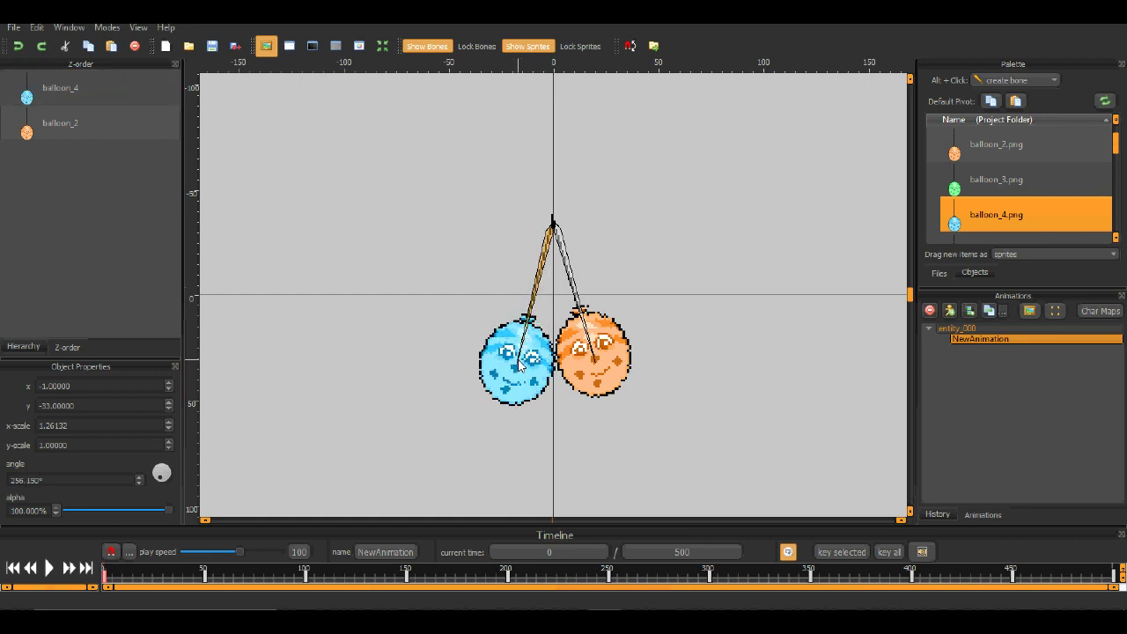
left_click(534, 389)
Step through every keyframe, then play and stop the balloon swing animation
left_click(74, 570)
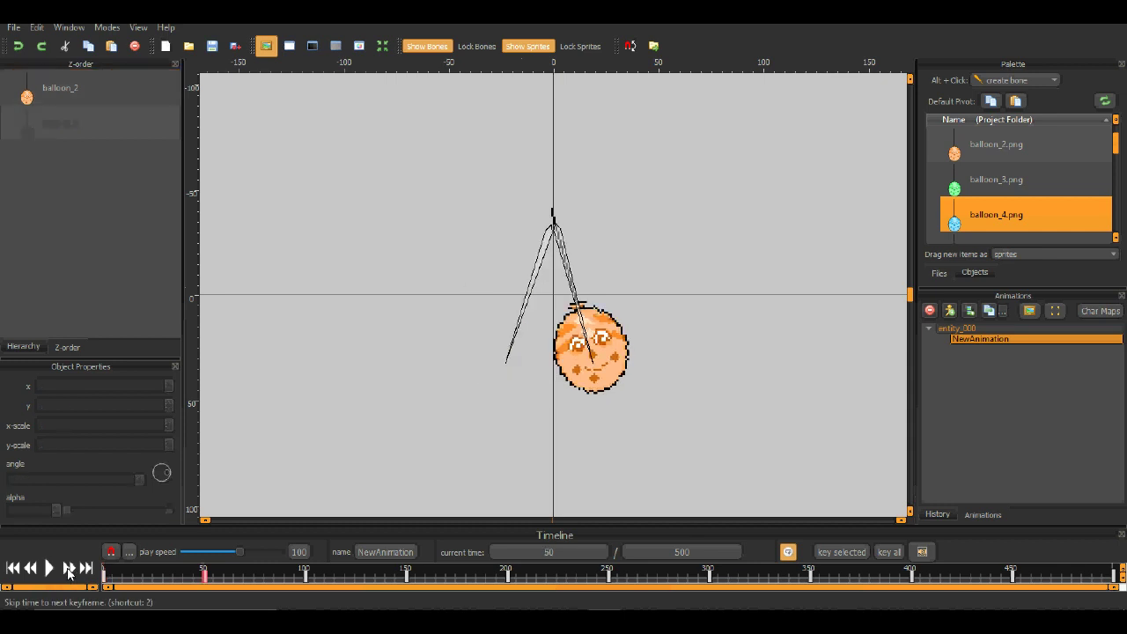
left_click(74, 571)
left_click(74, 571)
left_click(74, 571)
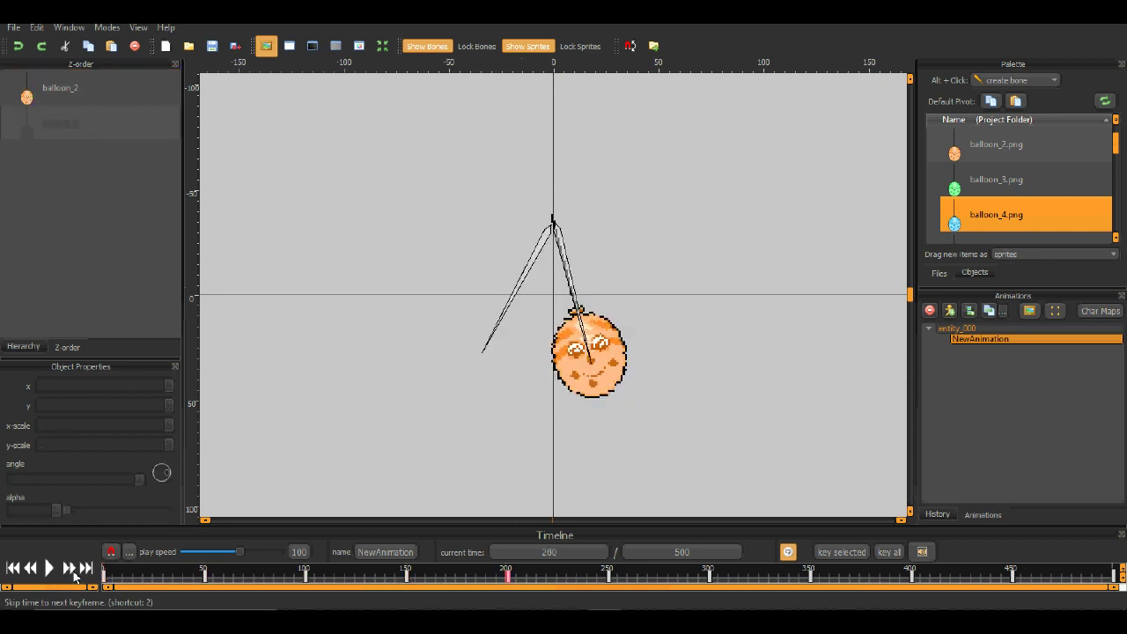
left_click(74, 571)
left_click(74, 570)
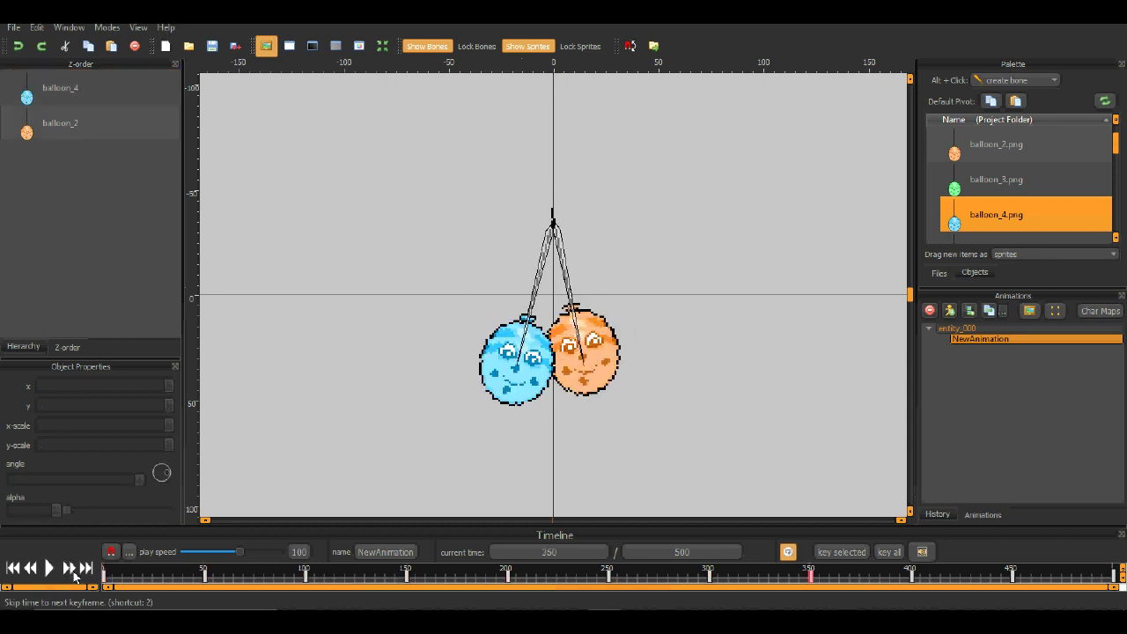
left_click(74, 570)
left_click(73, 570)
left_click(74, 571)
left_click(74, 570)
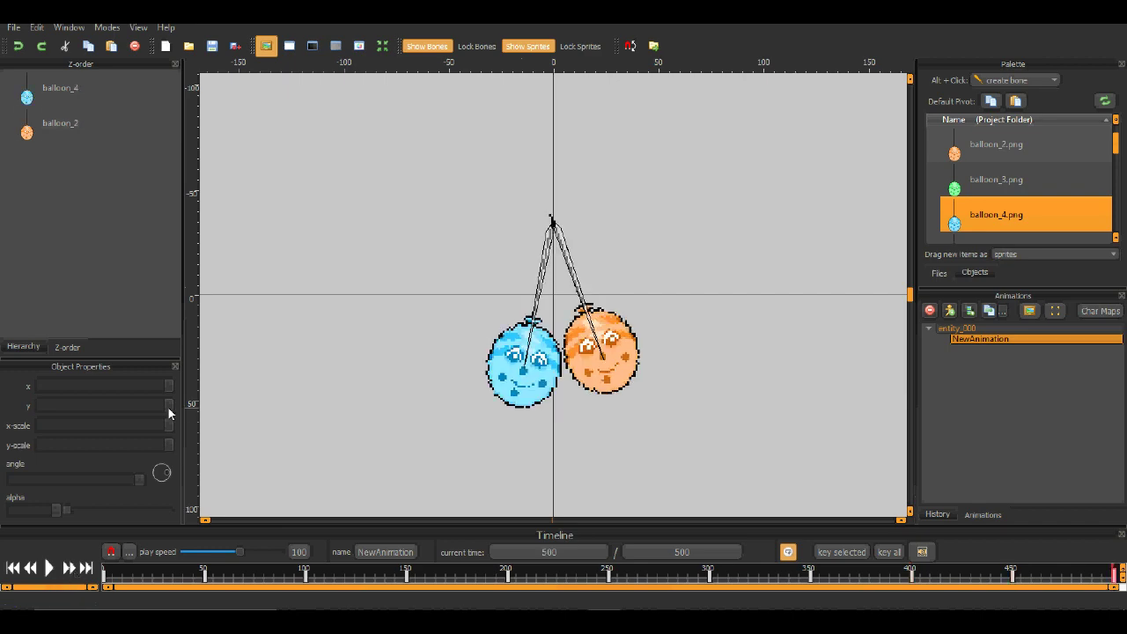
left_click(50, 568)
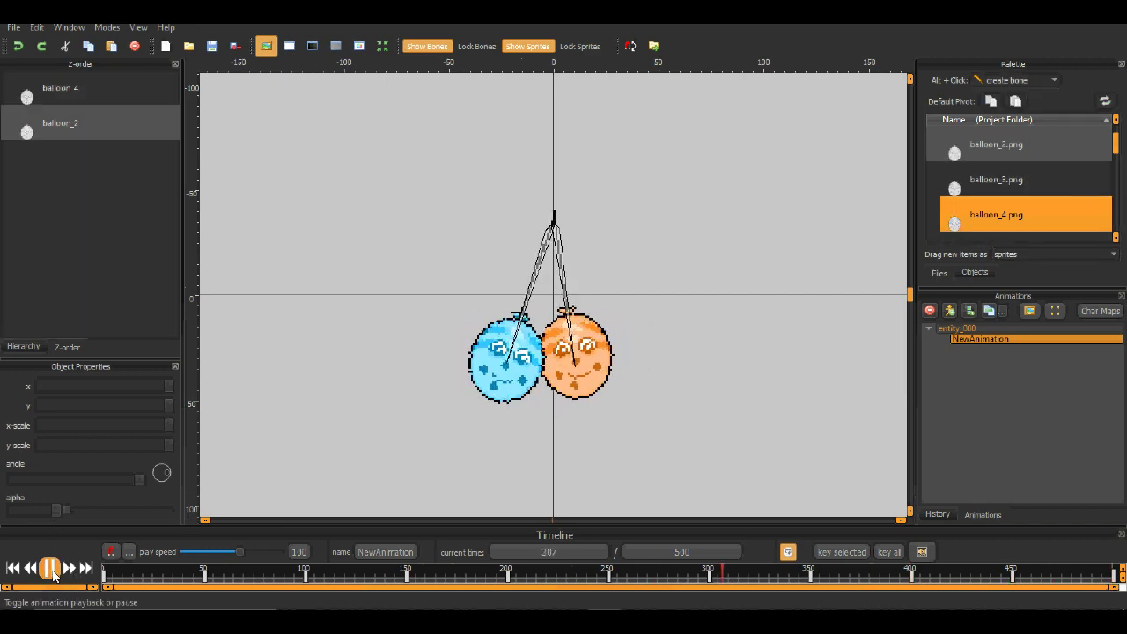
left_click(50, 568)
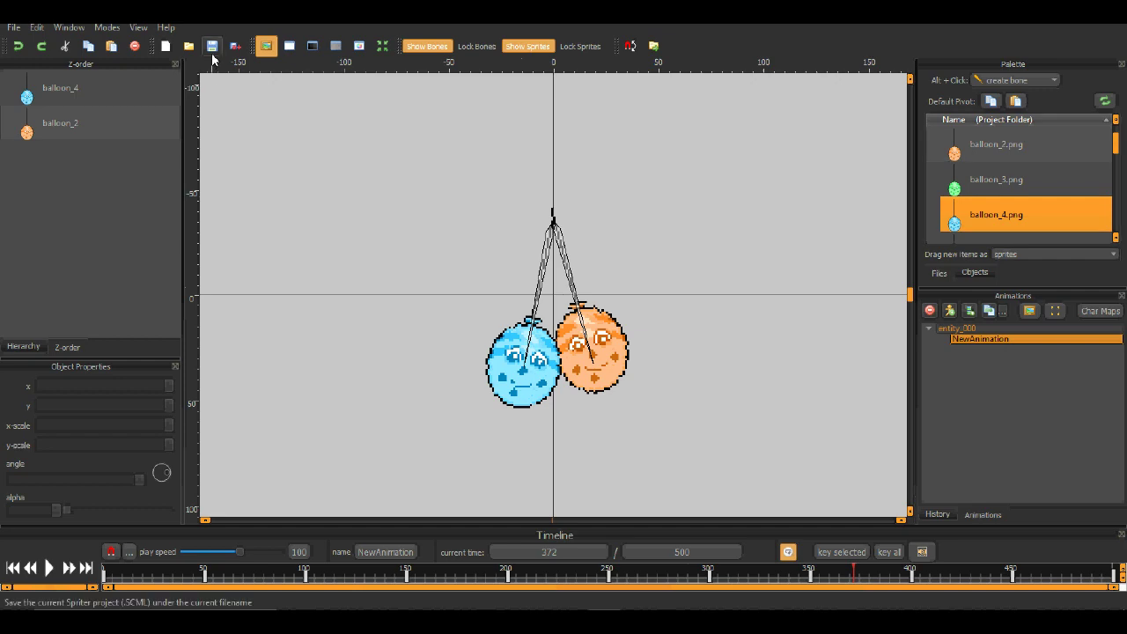
Export the animation to PNG as spr_balloon_2_4_doub_anim in the balloons folder
left_click(14, 27)
left_click(88, 131)
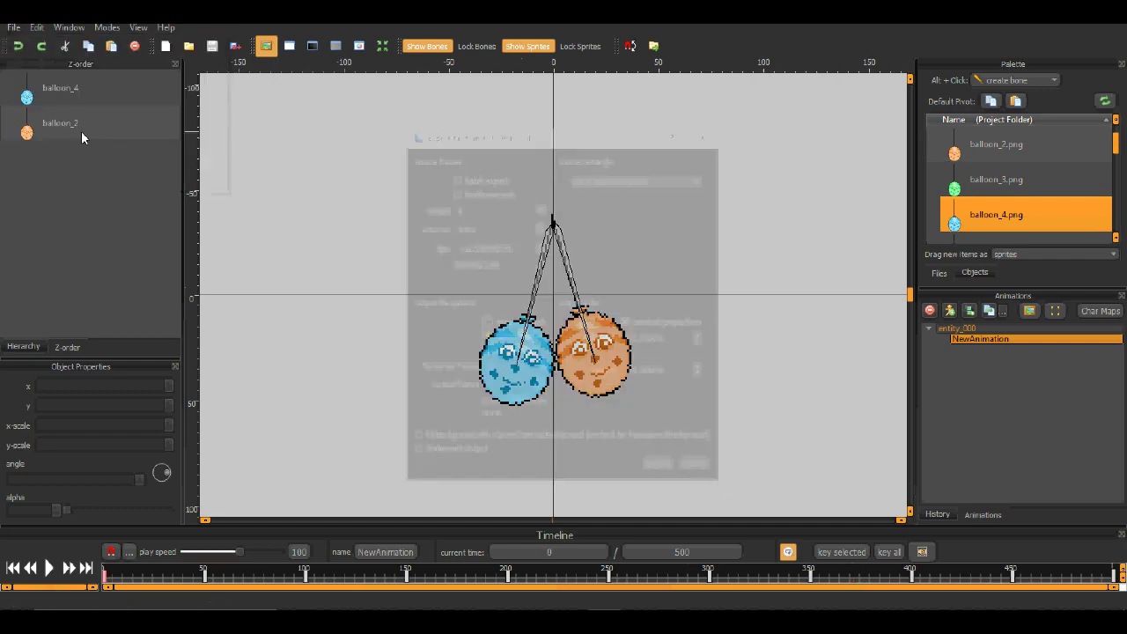
left_click(665, 469)
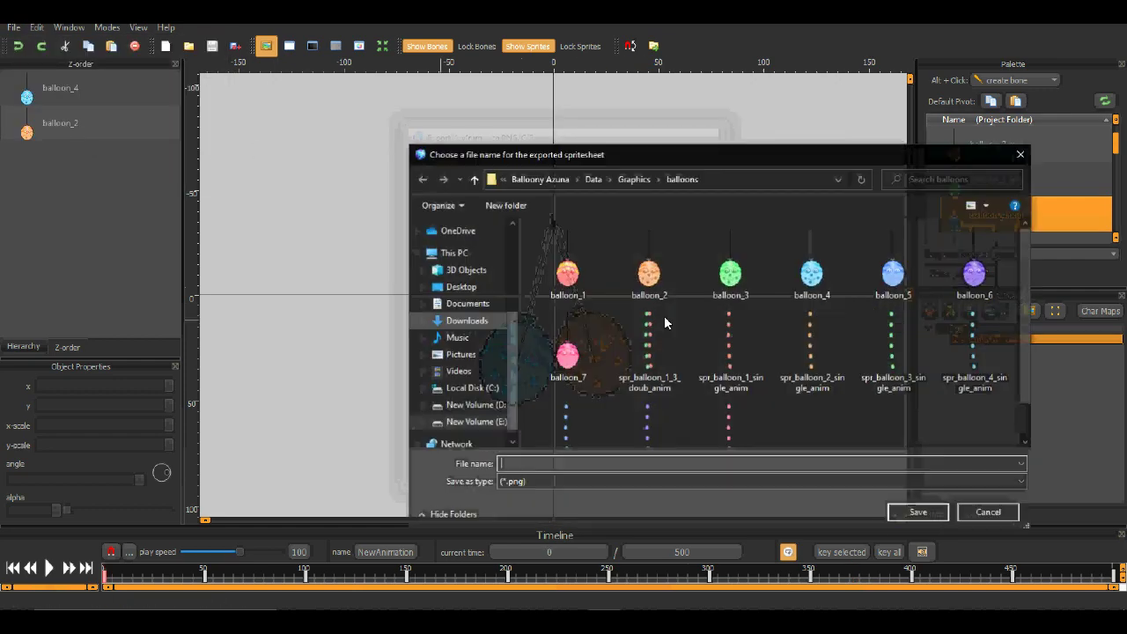
left_click(673, 354)
left_click(555, 465)
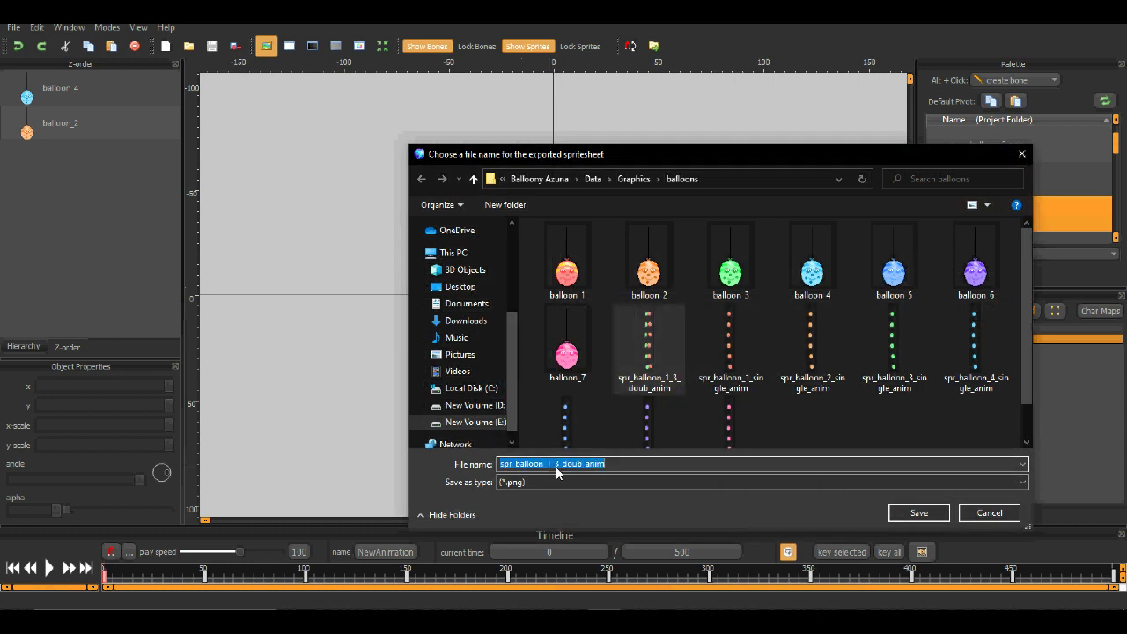
left_click(546, 464)
key("Delete")
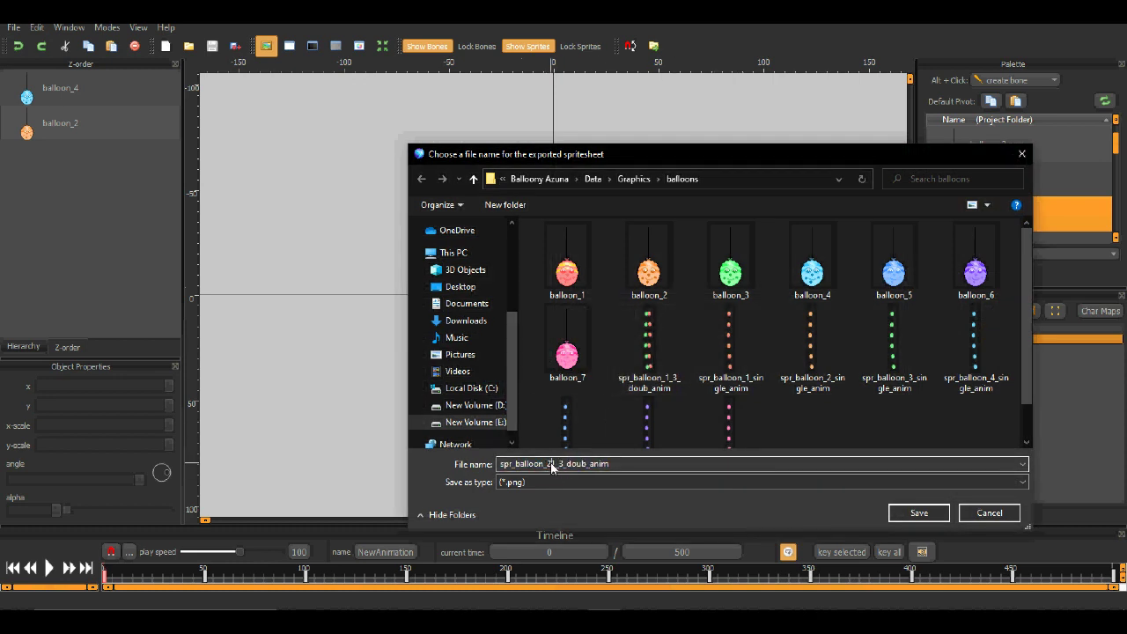
type("2")
left_click(915, 514)
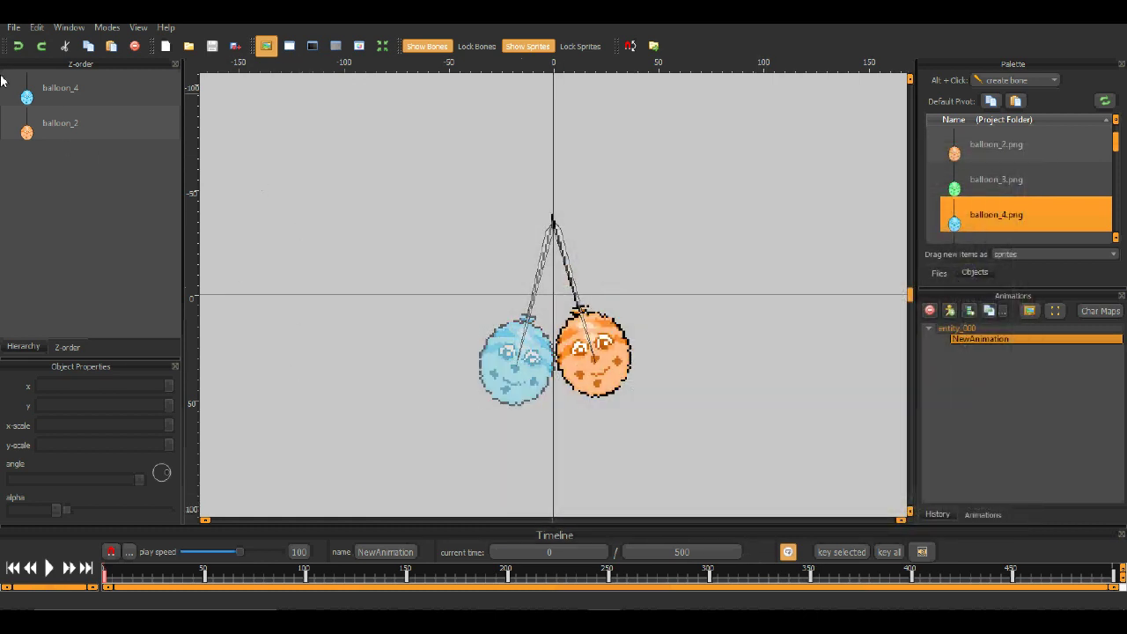
Open the File menu again and dismiss it without choosing anything
left_click(14, 27)
mouse_move(69, 27)
mouse_move(13, 27)
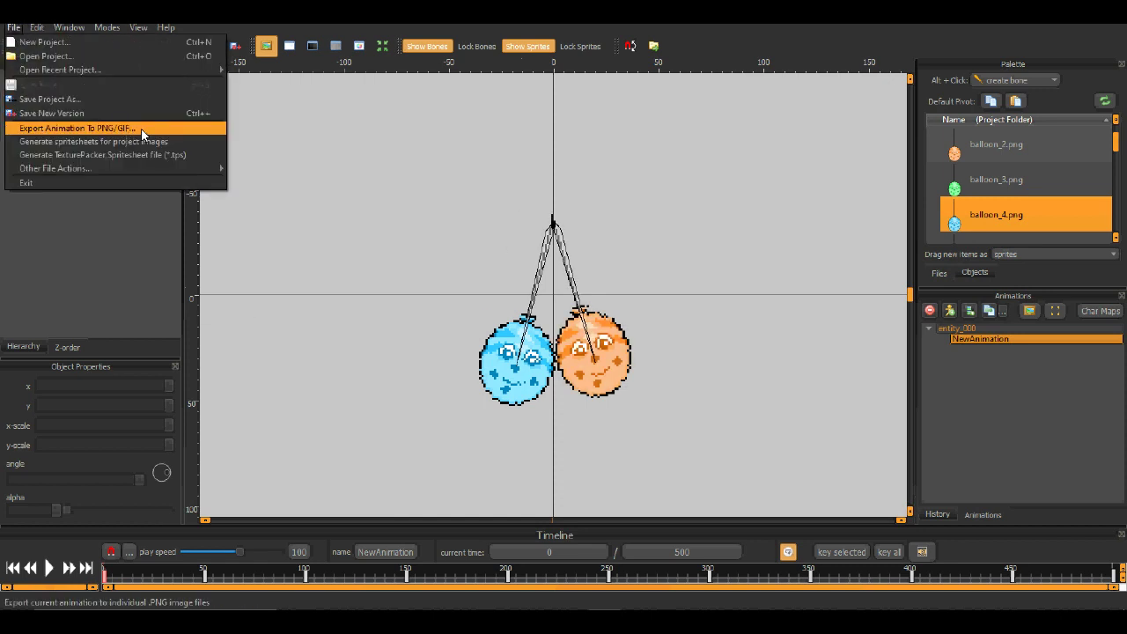
left_click(646, 173)
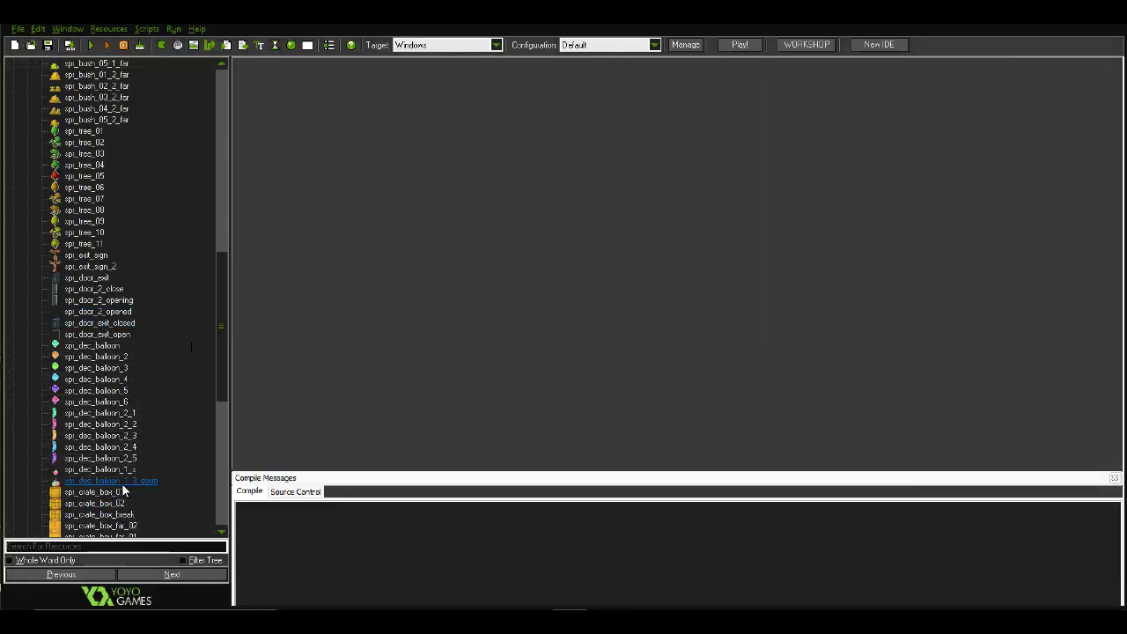
Duplicate spr_dec_balloon_1_3_doub and rename the copy spr_dec_balloon_2_4_doub
right_click(123, 491)
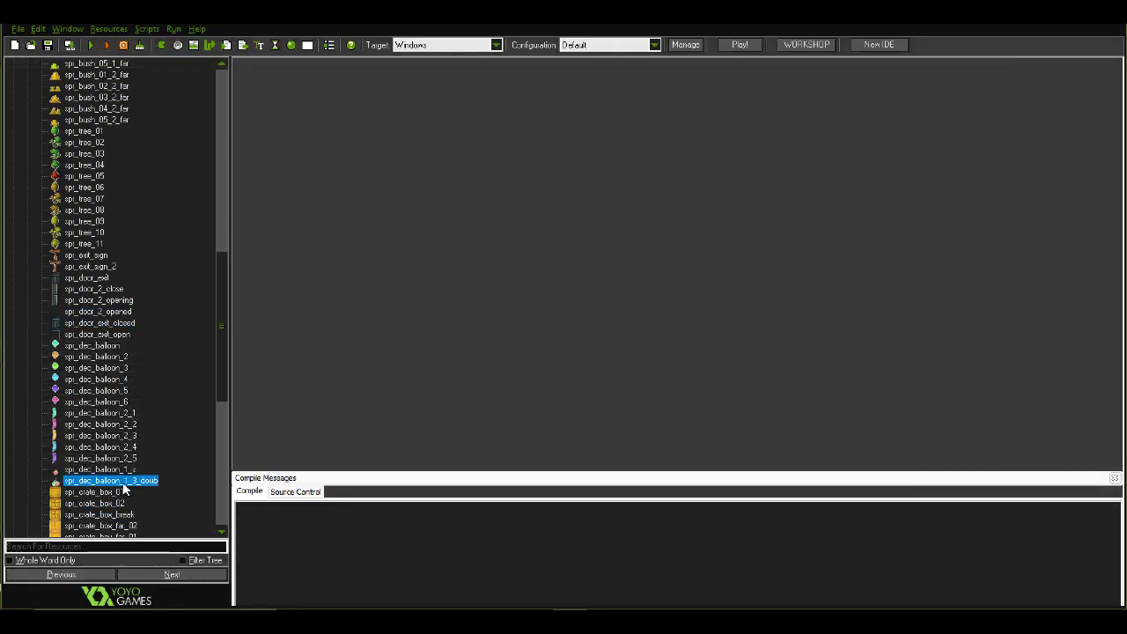
left_click(96, 328)
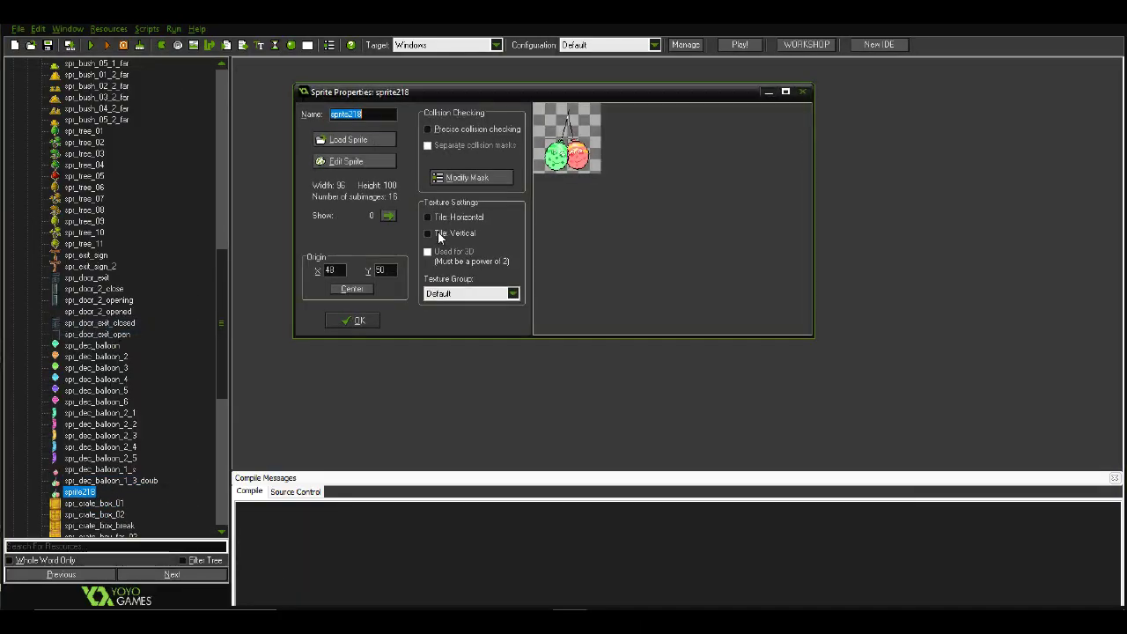
type("spr_Da")
type("c_balloon_")
type("2_4_")
type("doub")
Open the new sprite's editor, cancel a new blank sprite, and close the editor
left_click(387, 163)
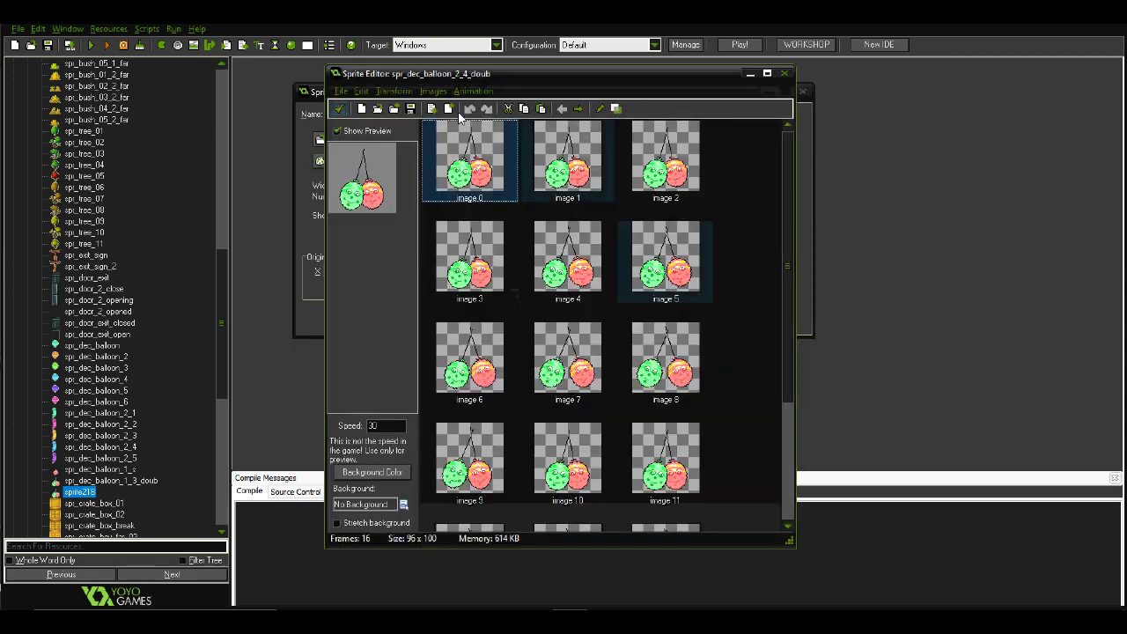
left_click(361, 108)
left_click(616, 343)
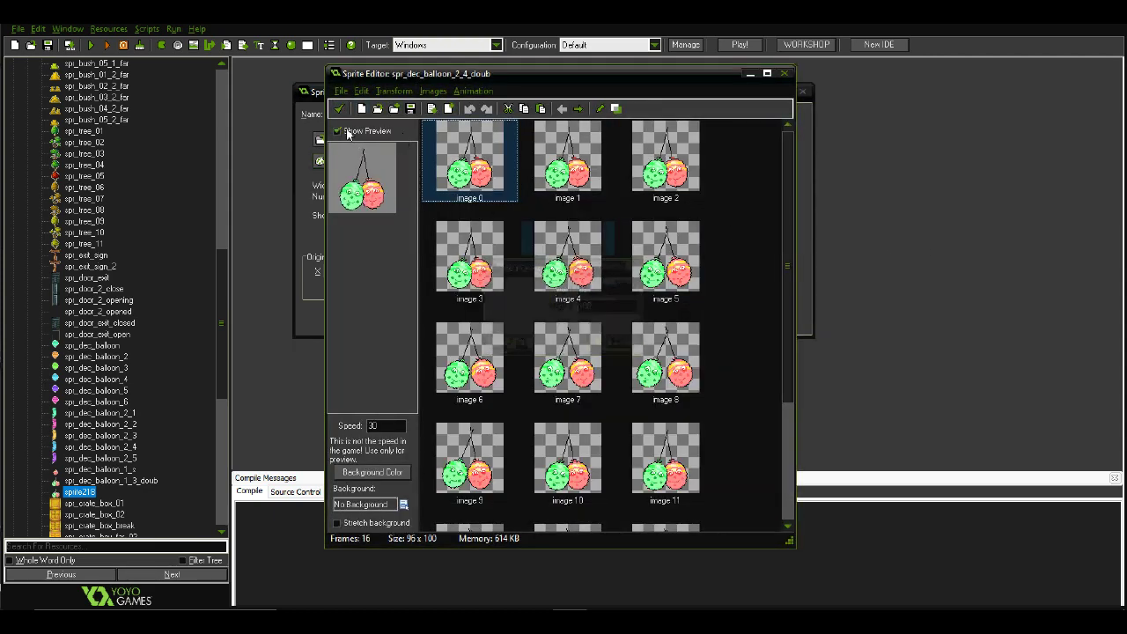
left_click(338, 108)
Reset the sprite to a blank 96 × 100 frame and load the 2_4 balloon strip image
left_click(355, 163)
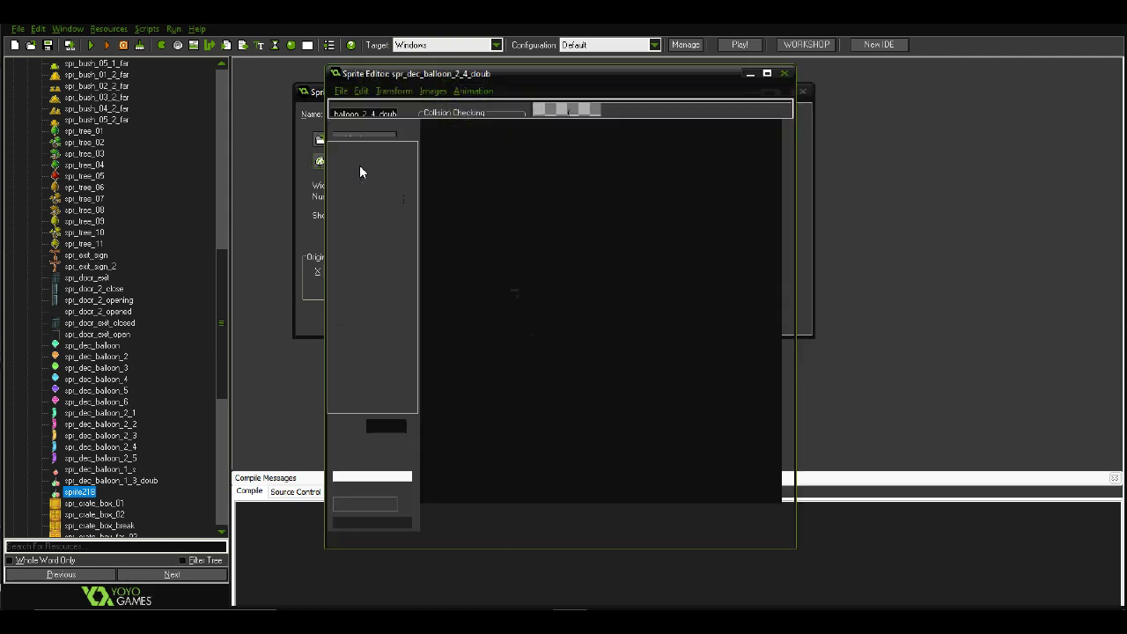
left_click(361, 108)
key("Return")
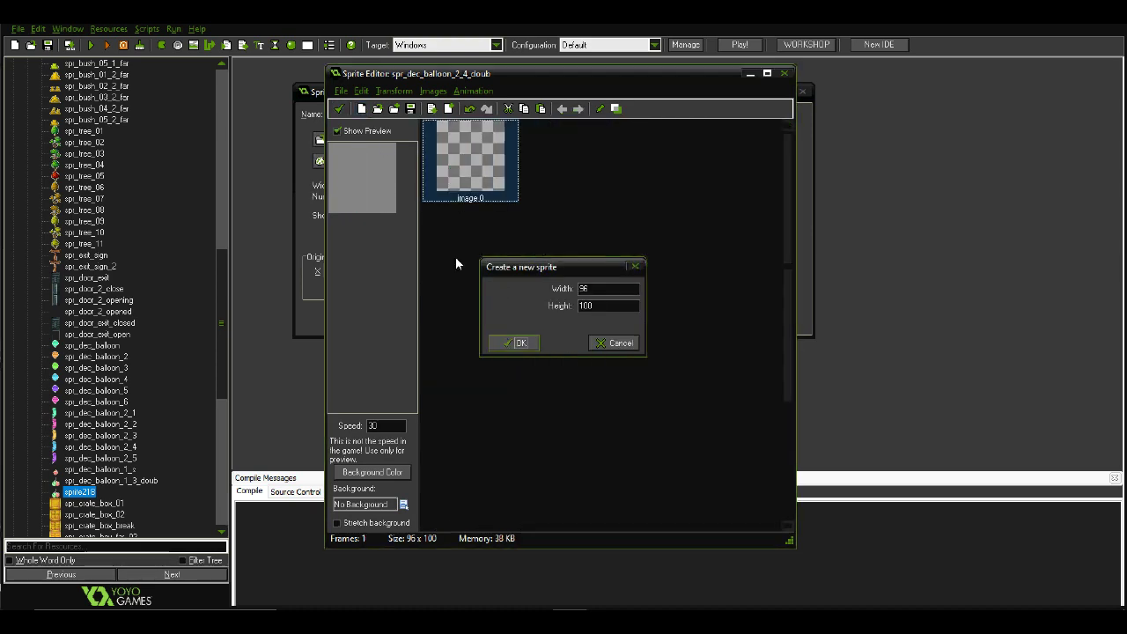
left_click(341, 91)
left_click(374, 192)
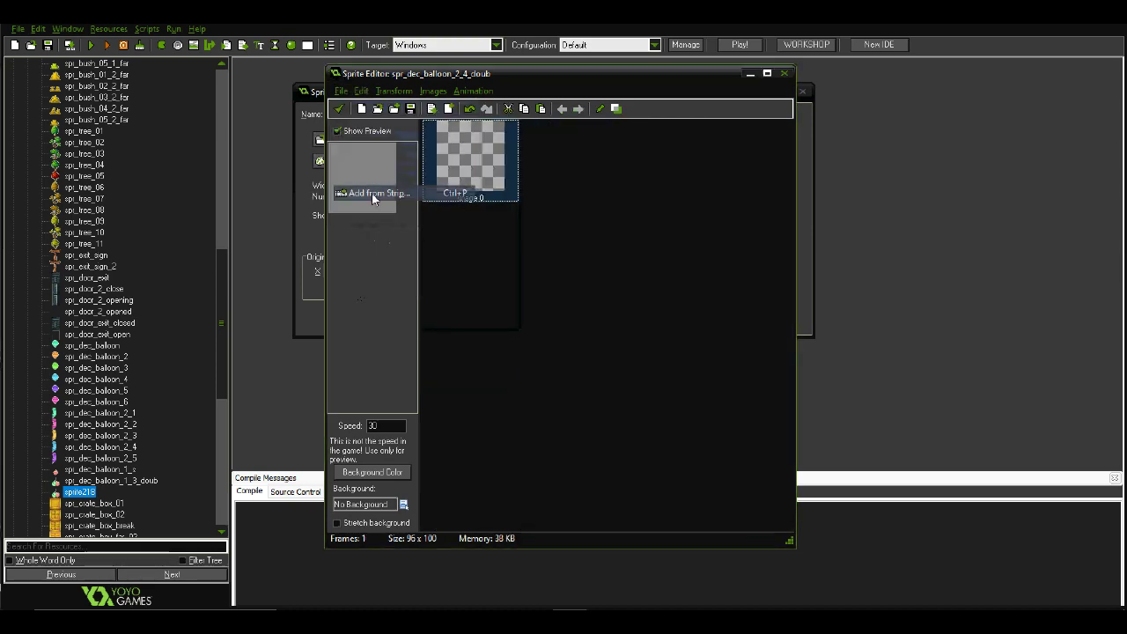
left_click(574, 335)
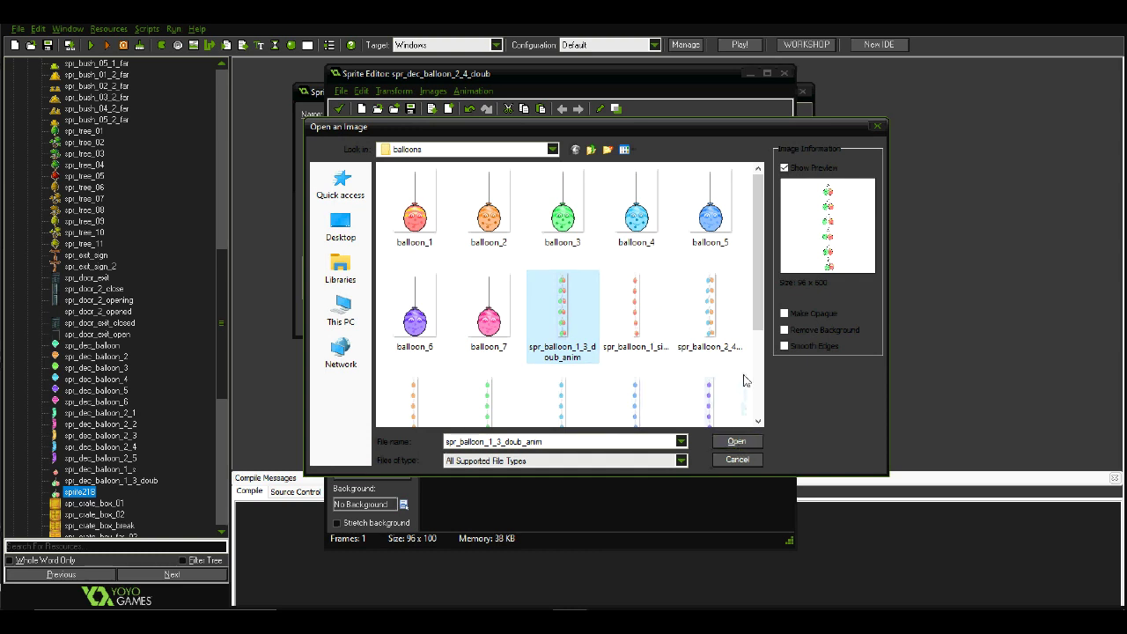
left_click(711, 317)
left_click(737, 449)
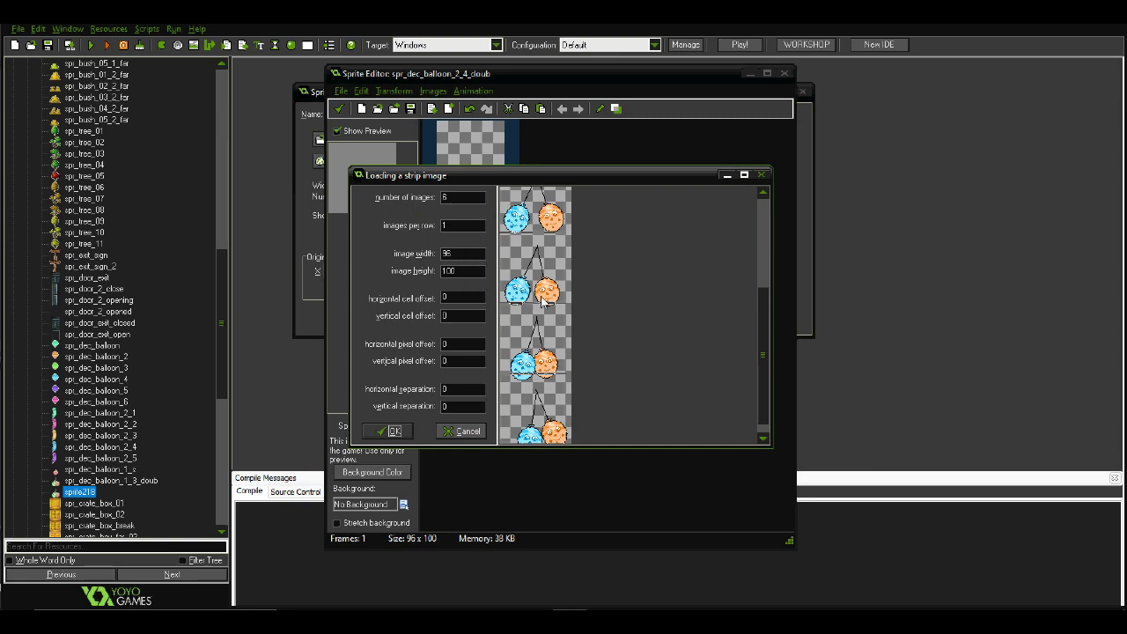
left_click_drag(760, 383, 767, 426)
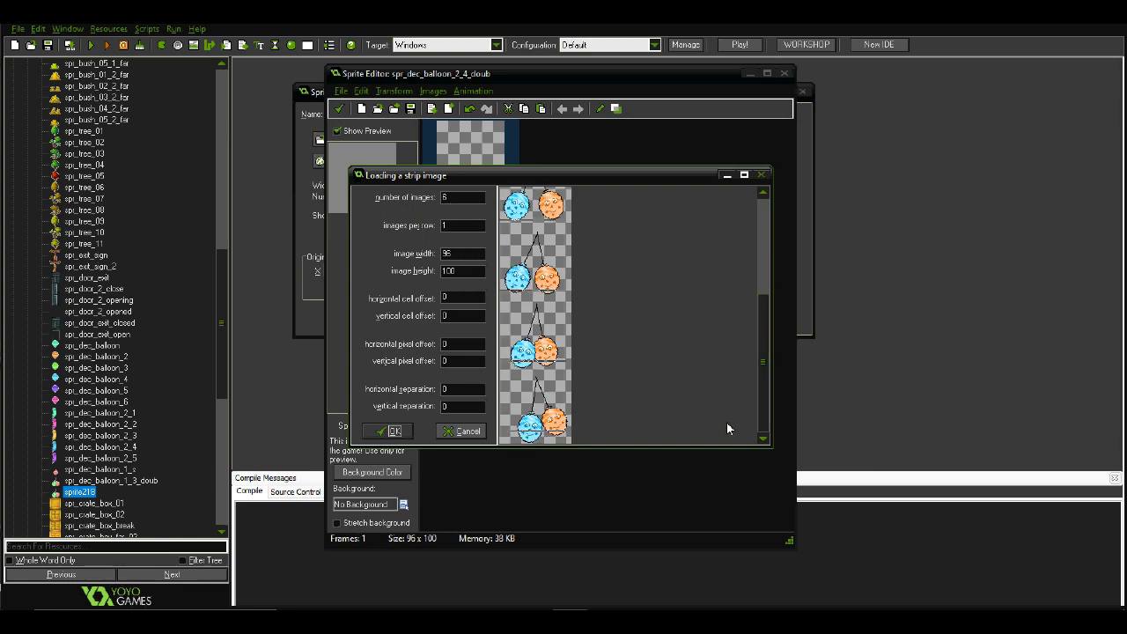
Set the strip's image height and width to 103 and confirm the six-frame import
left_click(454, 273)
type("1")
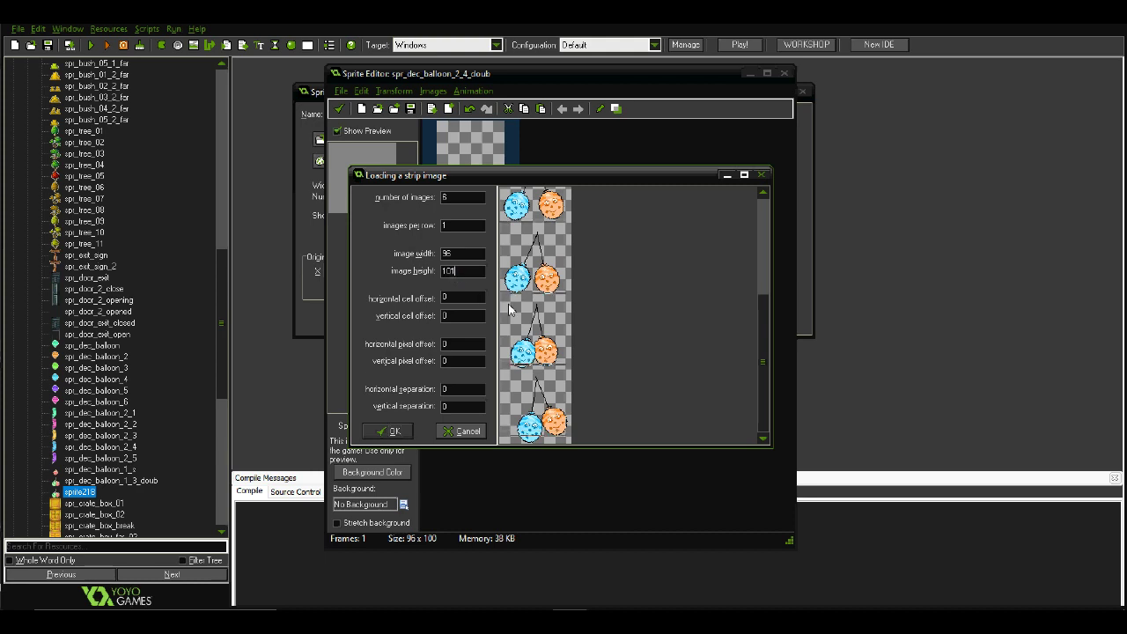
key("BackSpace")
type("2")
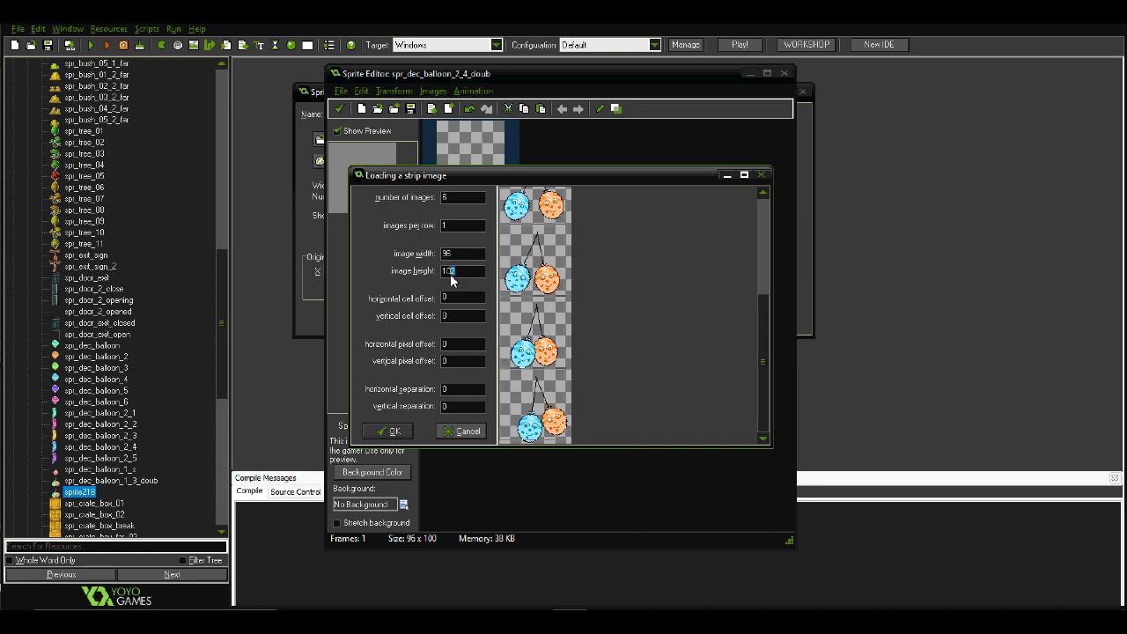
key("BackSpace")
type("3")
scroll(767, 248, "up", 3)
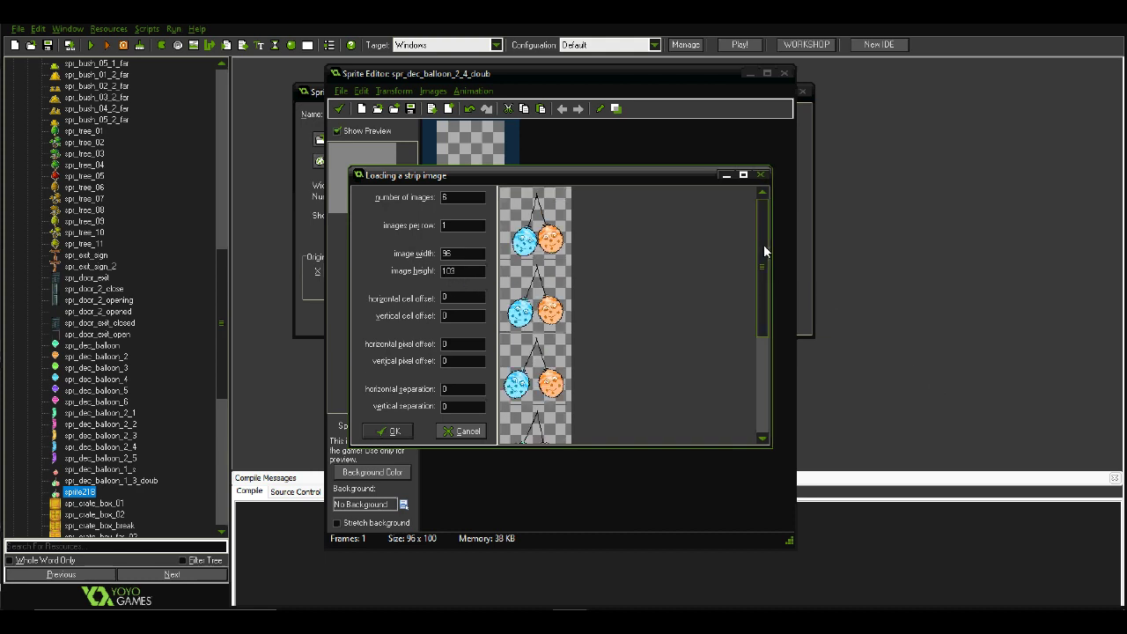
scroll(761, 238, "down", 3)
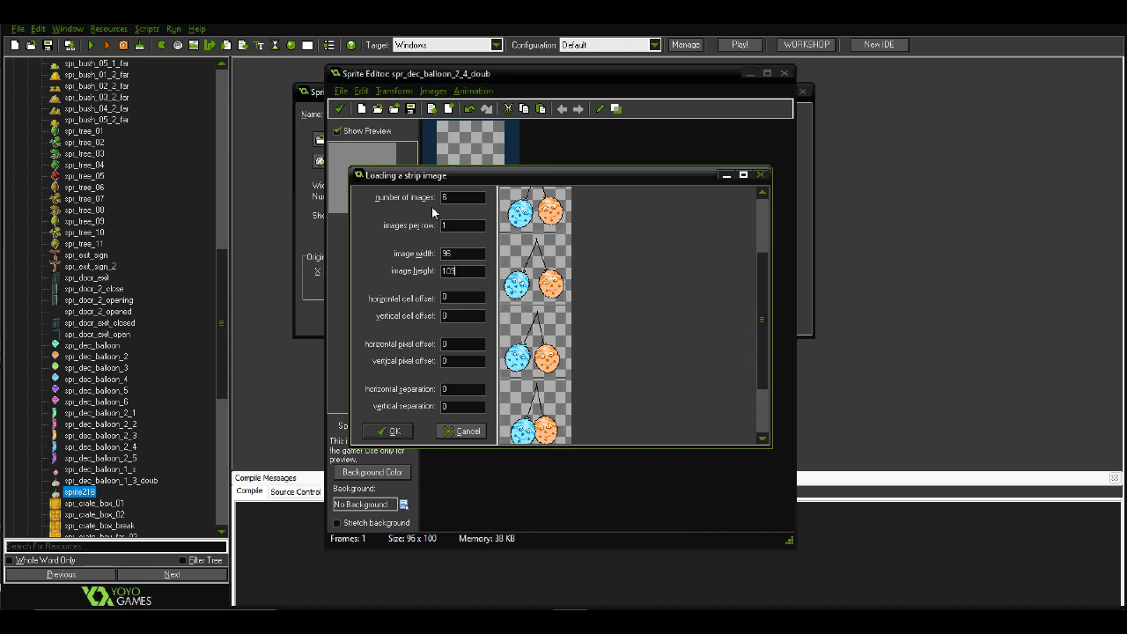
double_click(447, 253)
type("98")
double_click(447, 253)
type("100")
double_click(452, 258)
type("102")
key("BackSpace")
type("3")
left_click_drag(759, 318, 778, 402)
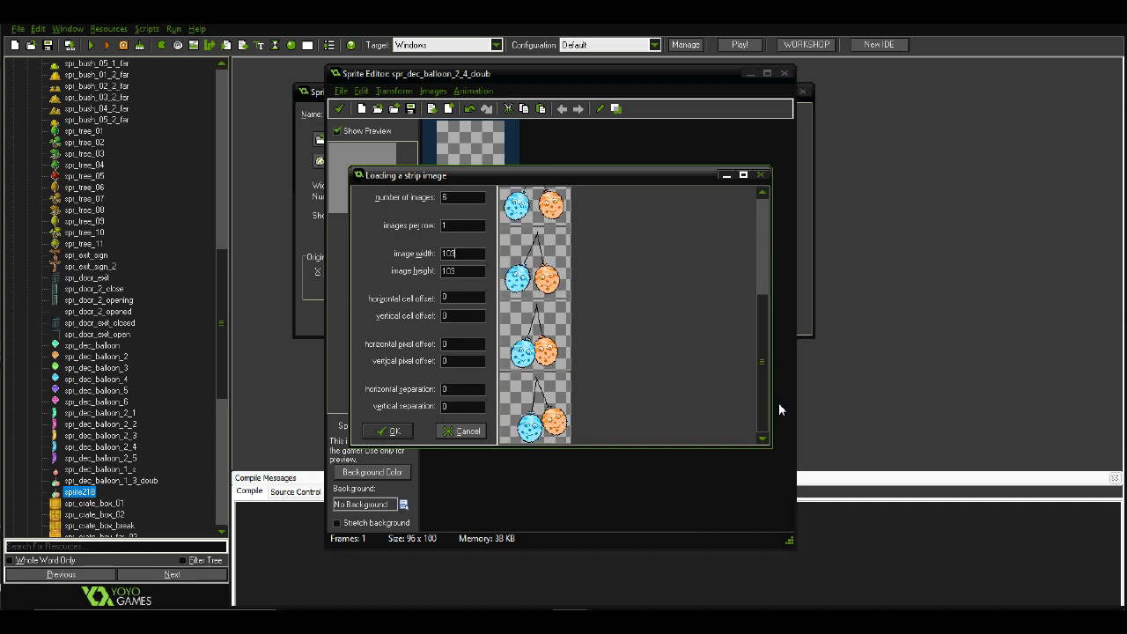
left_click(391, 431)
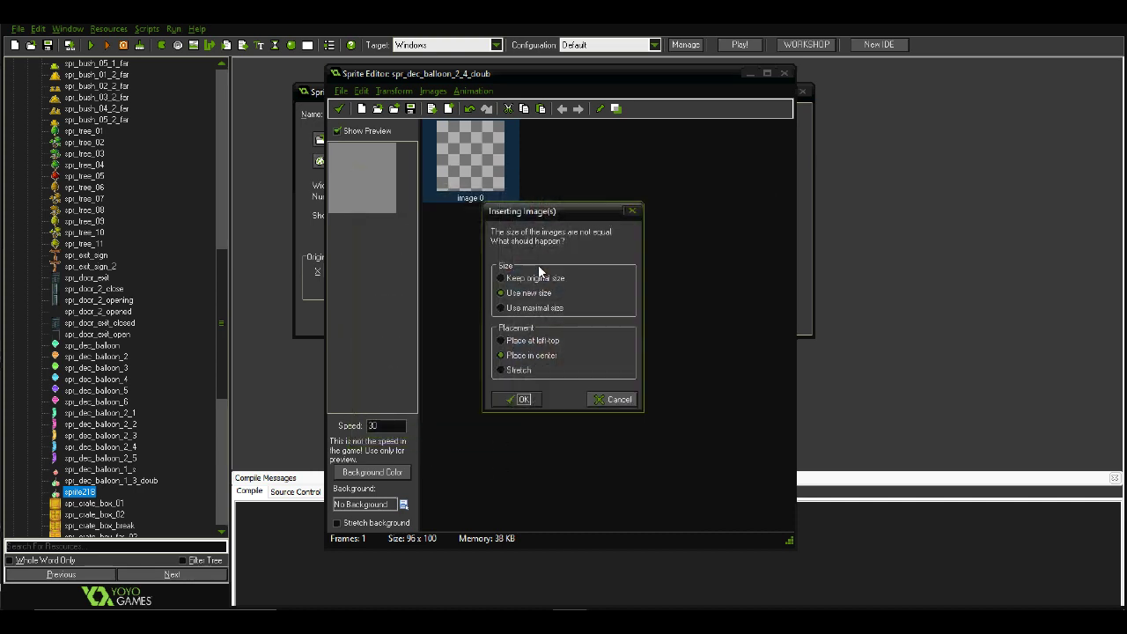
Accept the new 103×103 size, delete blank image 0, and paste four copies of the first balloon frame
left_click(517, 403)
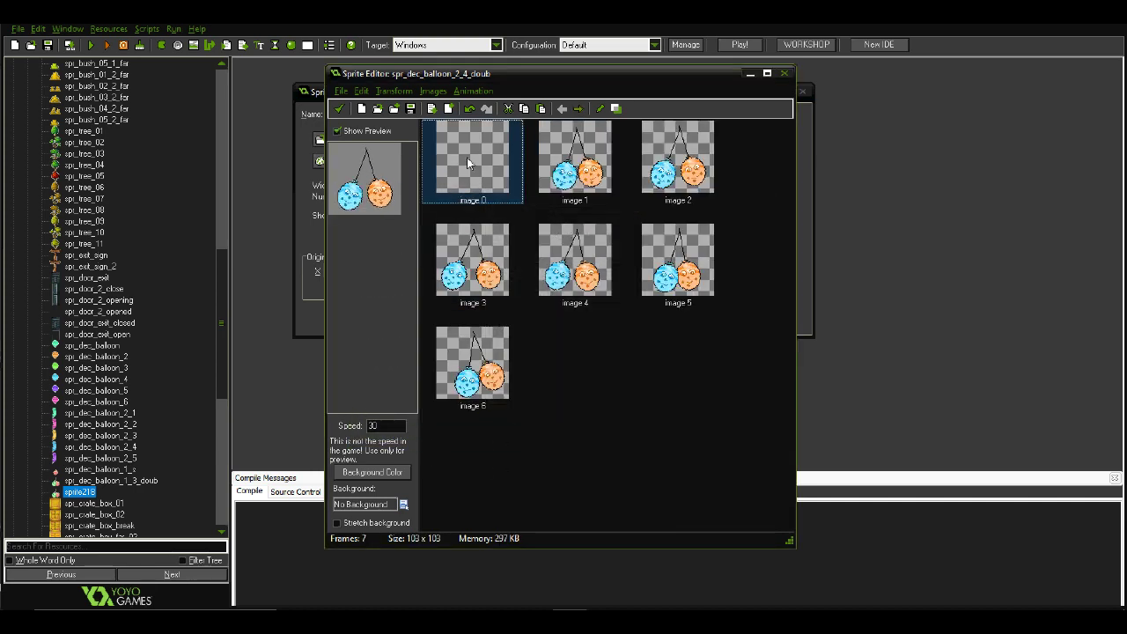
left_click(507, 108)
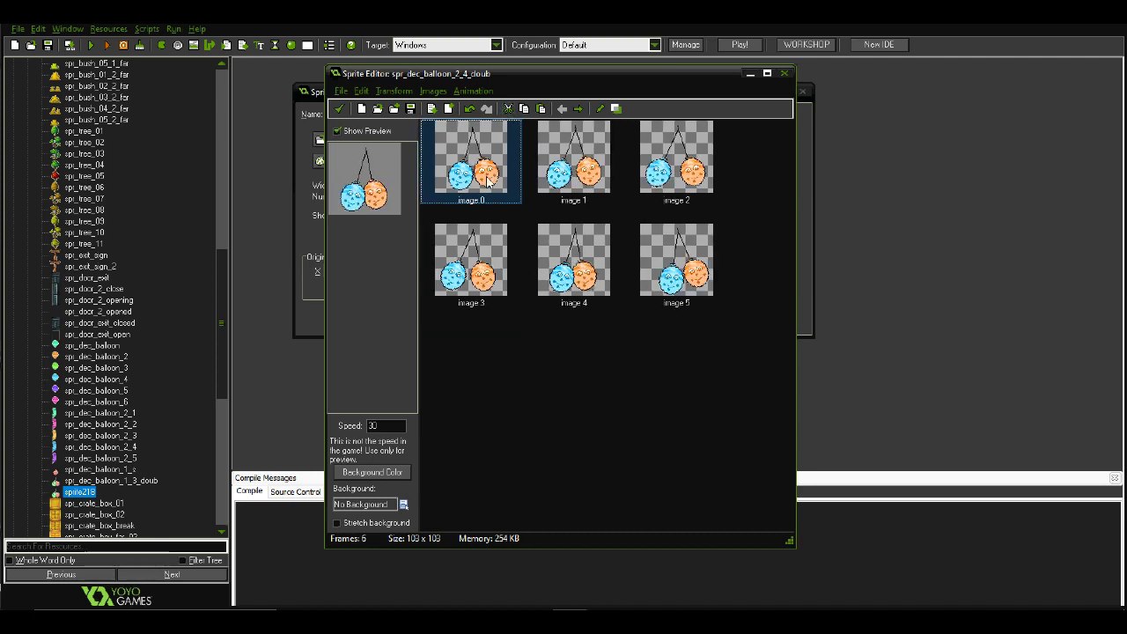
left_click(524, 108)
left_click(540, 109)
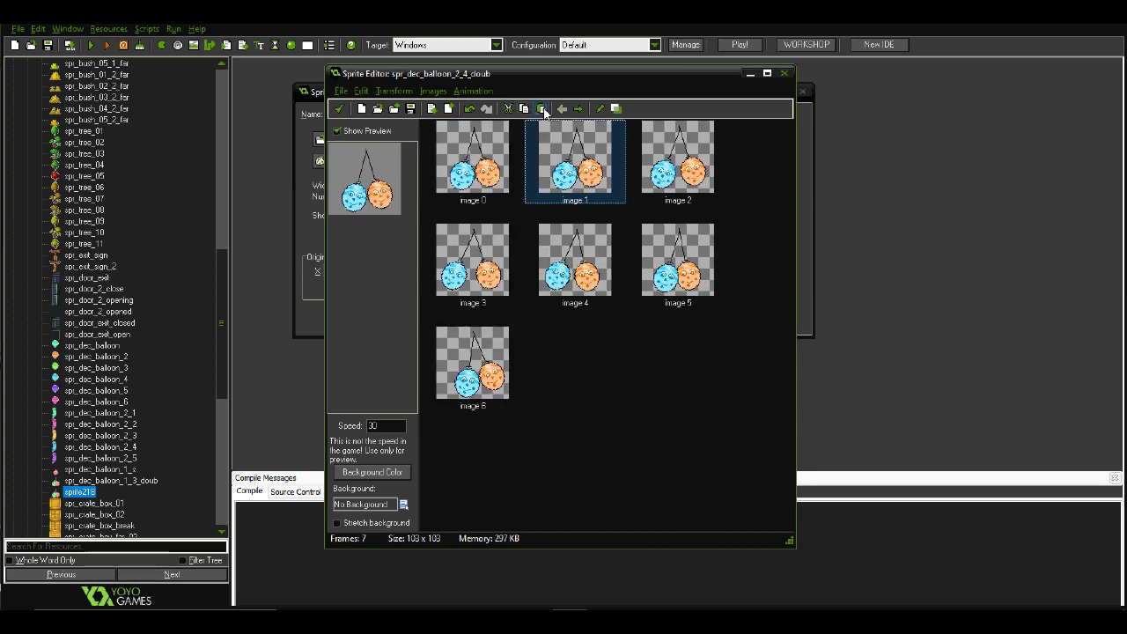
left_click(540, 108)
left_click(540, 109)
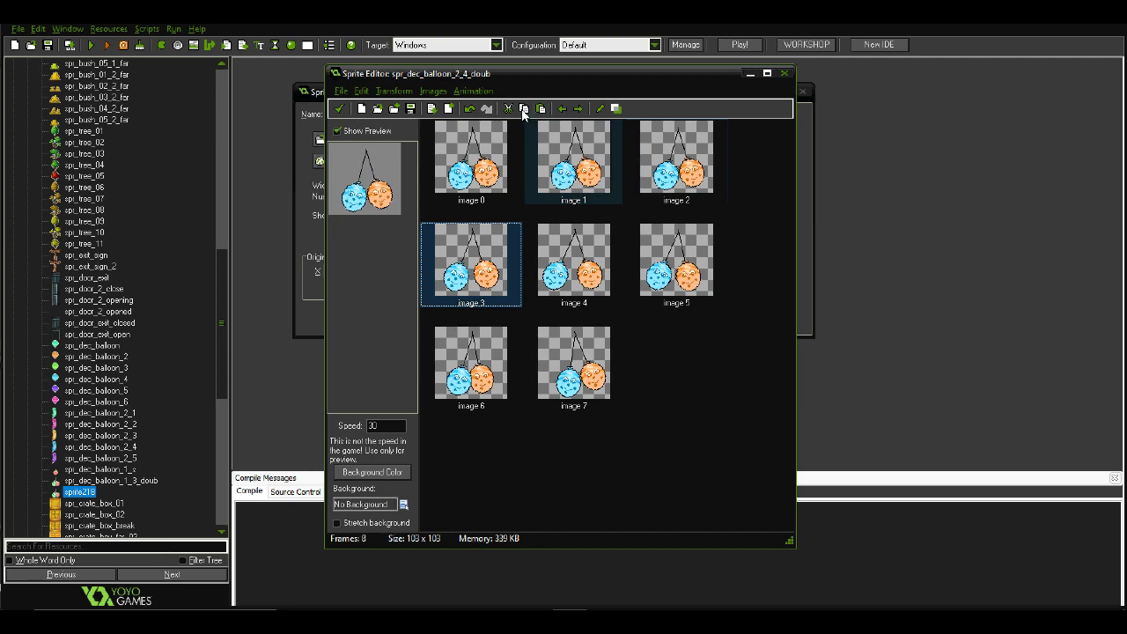
left_click(541, 108)
Paste more duplicate balloon frames after image 6 and after image 12
left_click(514, 389)
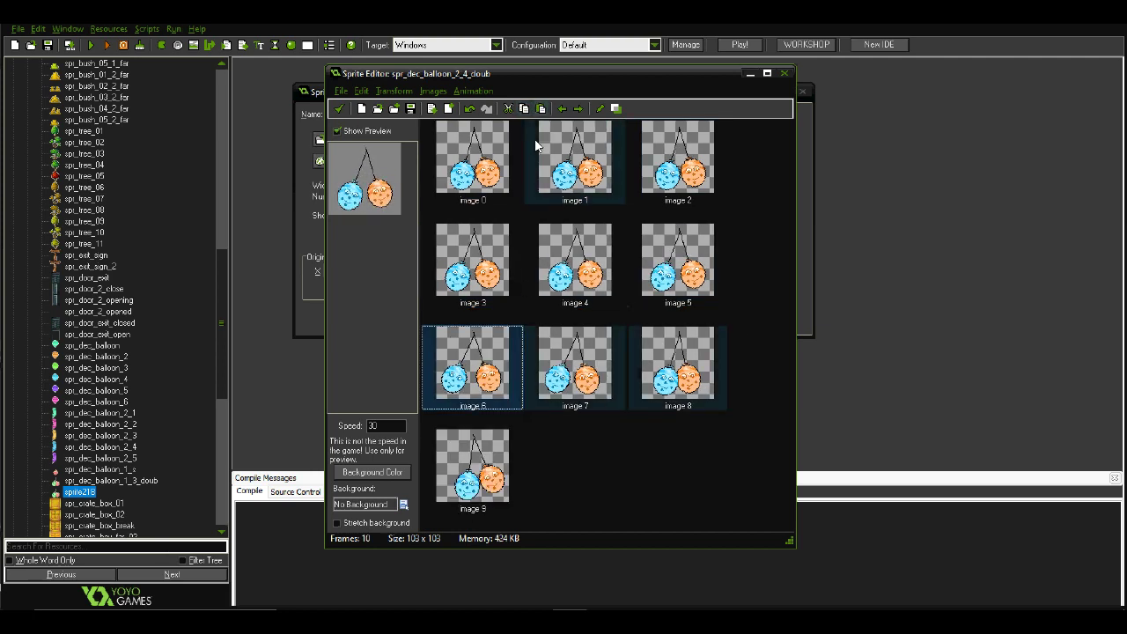
left_click(541, 108)
left_click(540, 108)
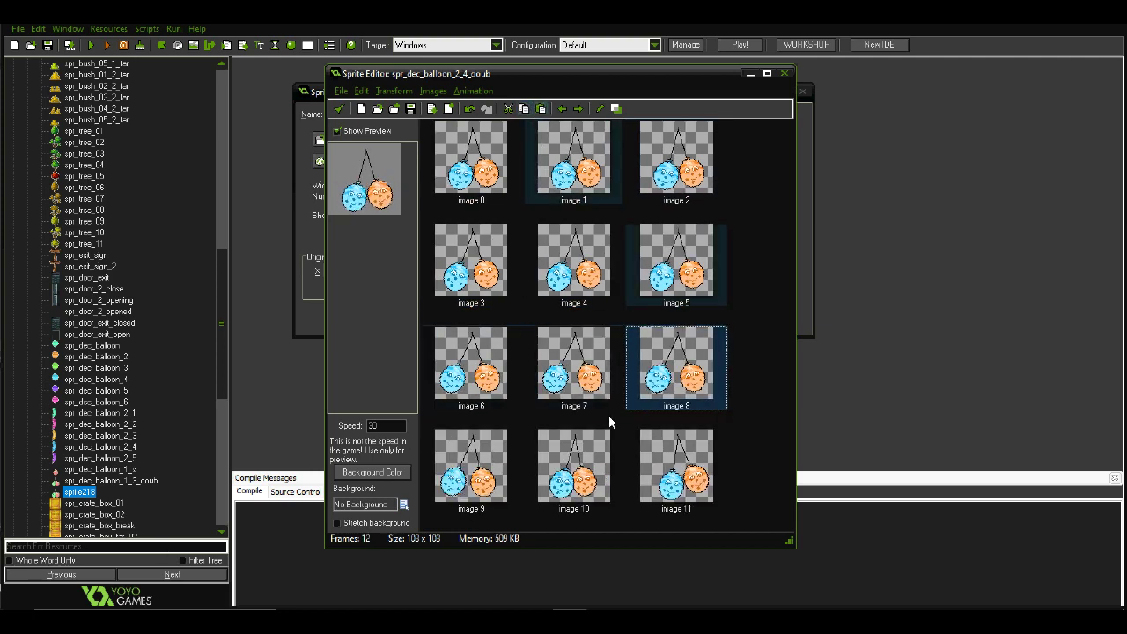
left_click(540, 108)
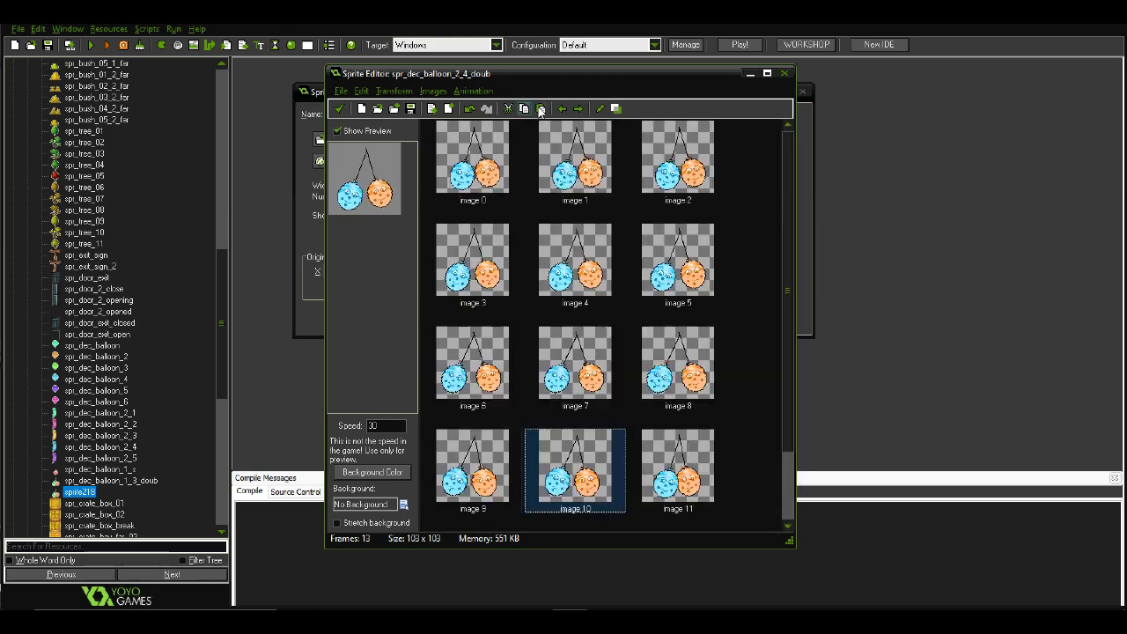
left_click(540, 108)
scroll(785, 245, "down", 2)
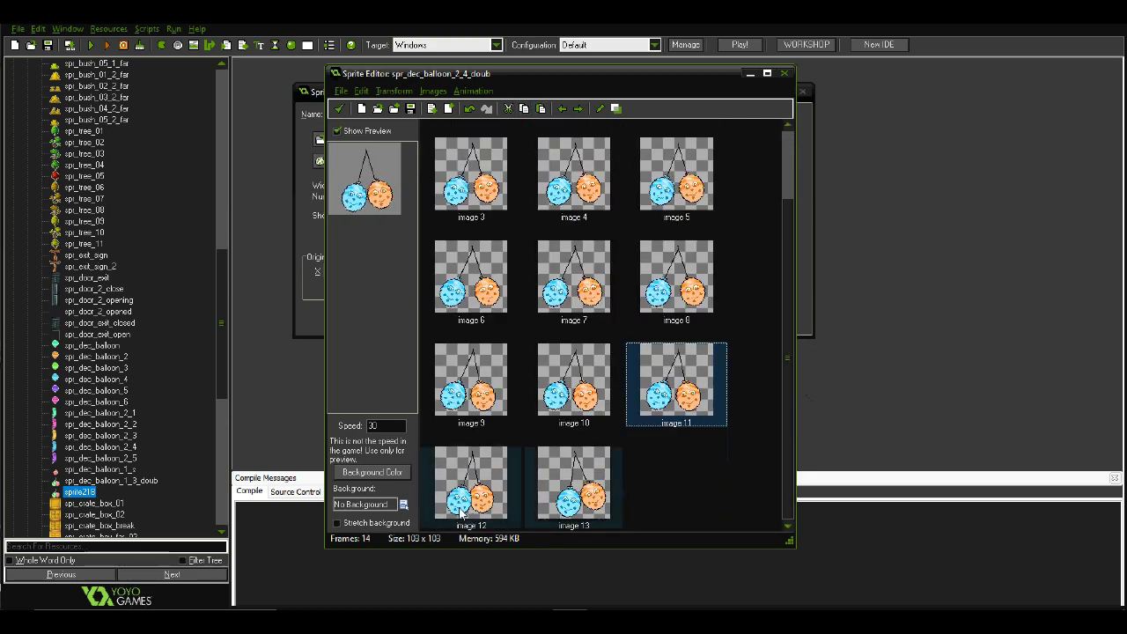
left_click(470, 482)
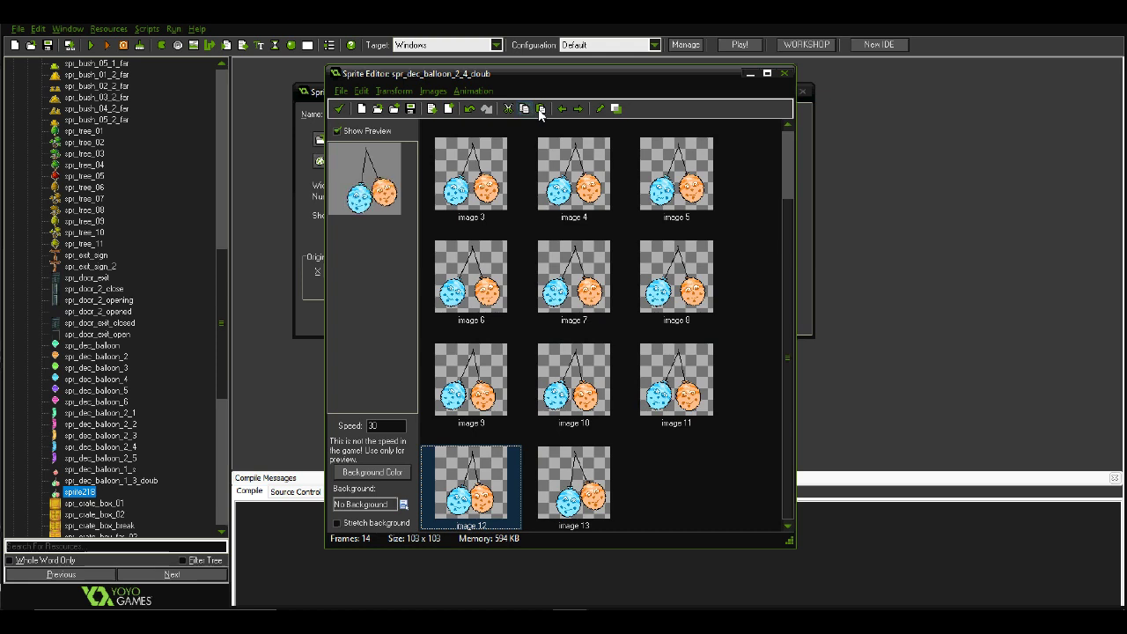
left_click(540, 108)
Cut image 10 and another frame, then paste the cut frame after image 11
left_click(616, 383)
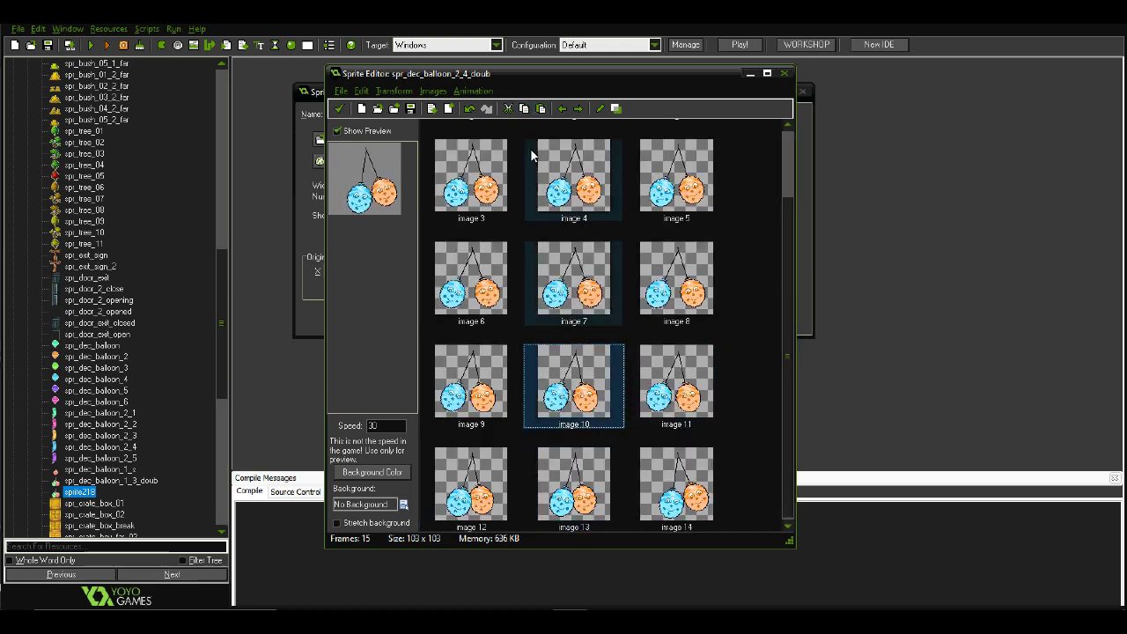
left_click(508, 108)
key("Up")
key("Up")
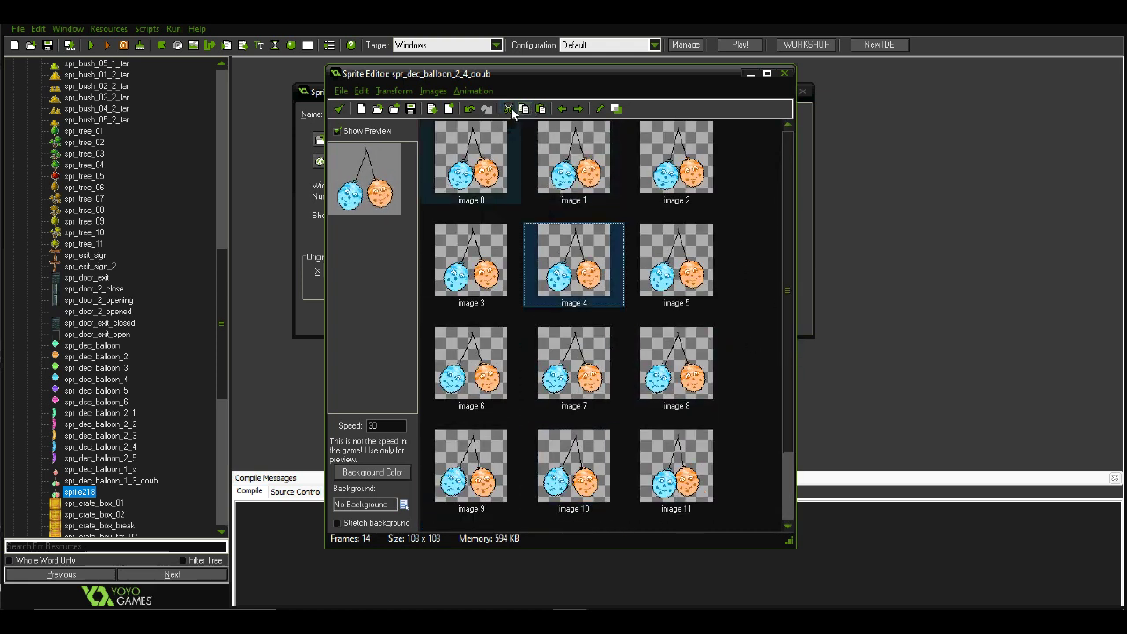
left_click(508, 108)
scroll(783, 284, "down", 1)
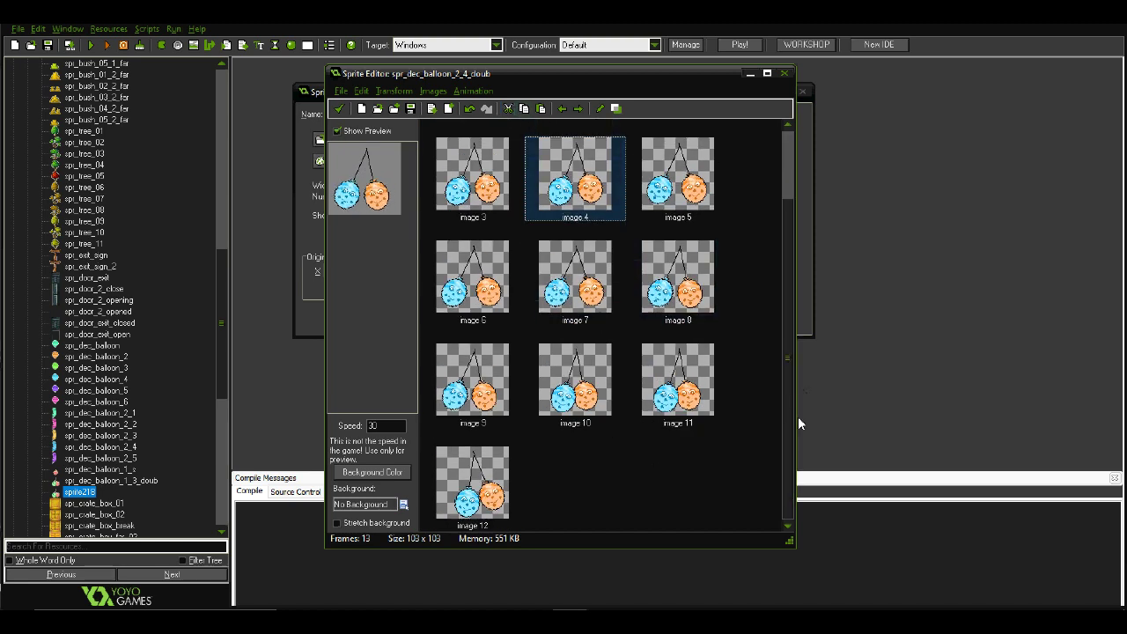
left_click(604, 393)
left_click(669, 405)
left_click(523, 109)
left_click(540, 108)
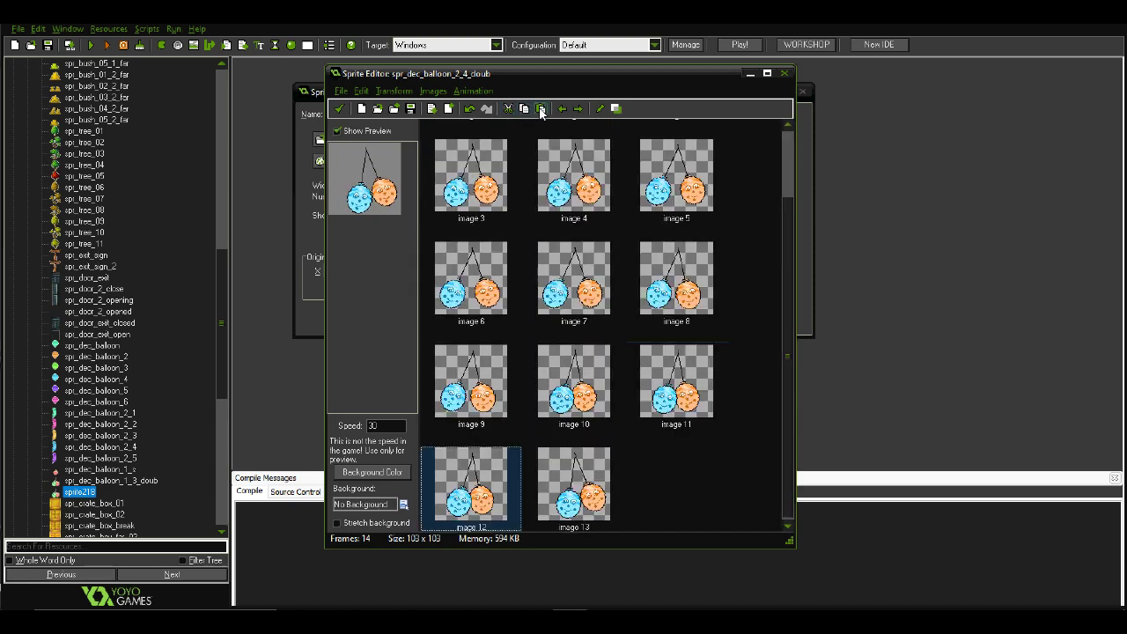
Paste further duplicates after image 13 to bring the sprite to 17 frames
left_click(572, 493)
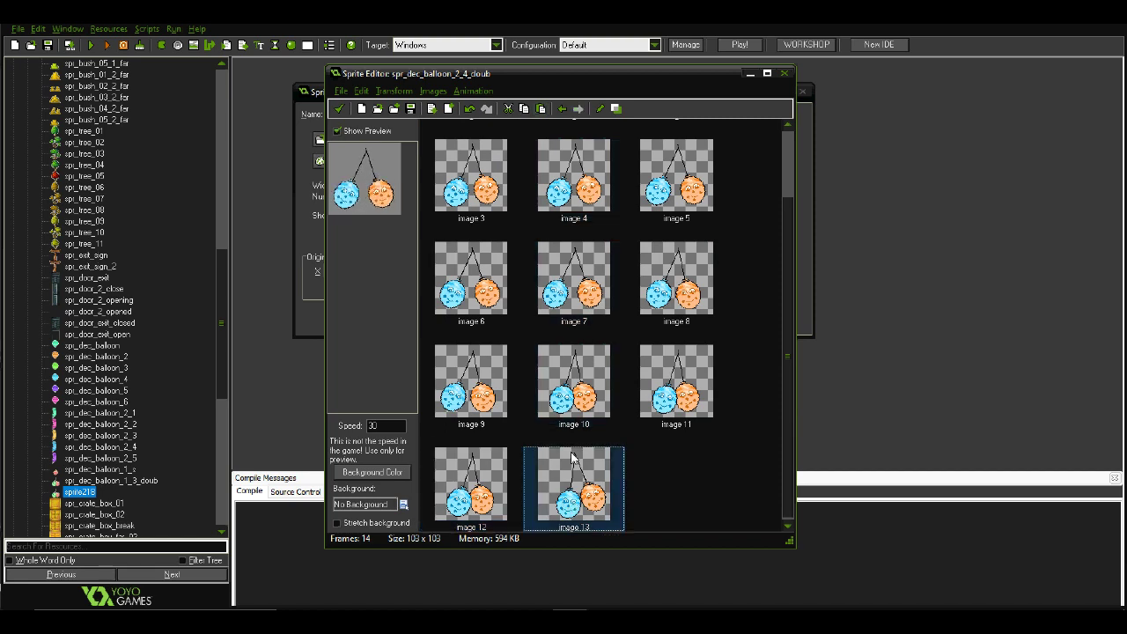
left_click(523, 108)
left_click(540, 108)
left_click(544, 108)
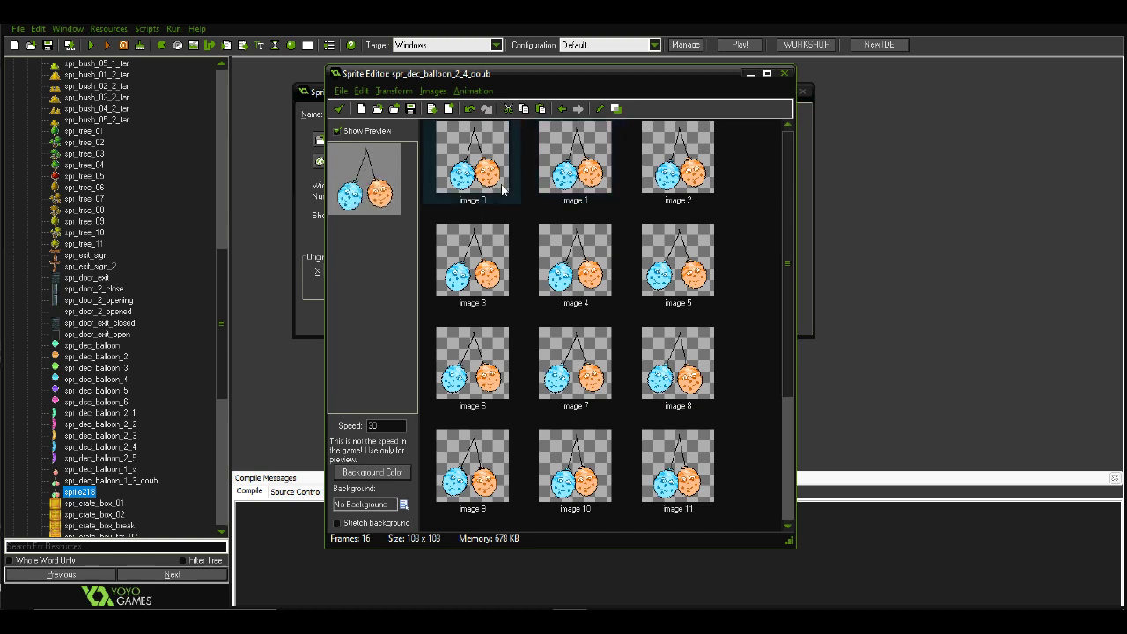
left_click(541, 108)
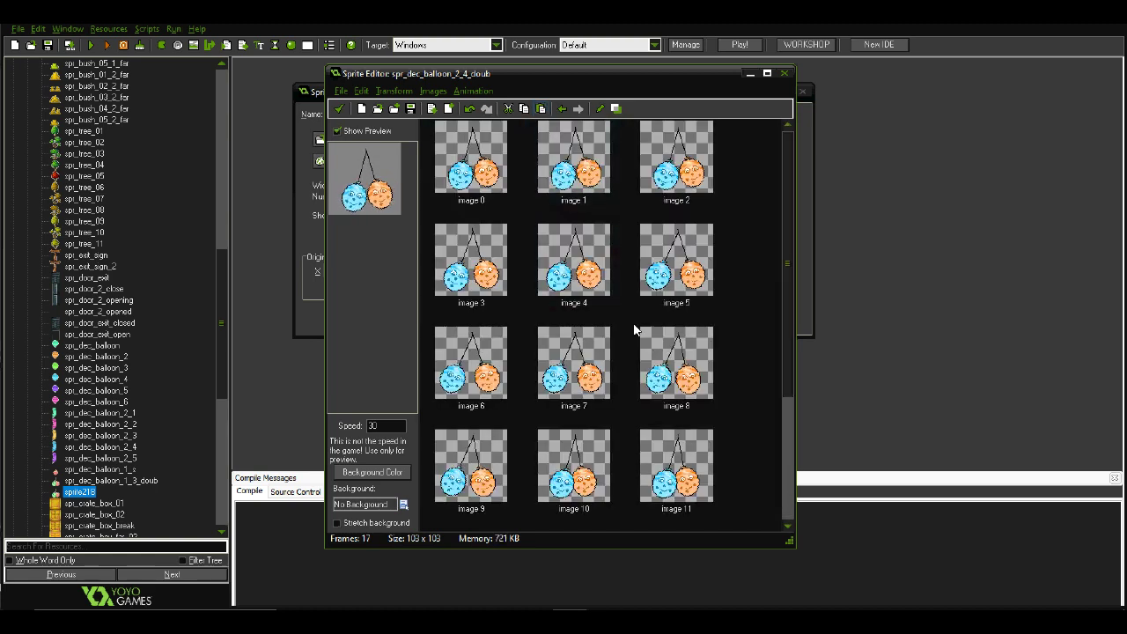
Check the Transform > Mirror/Flip options and cancel without flipping any frames
left_click(394, 91)
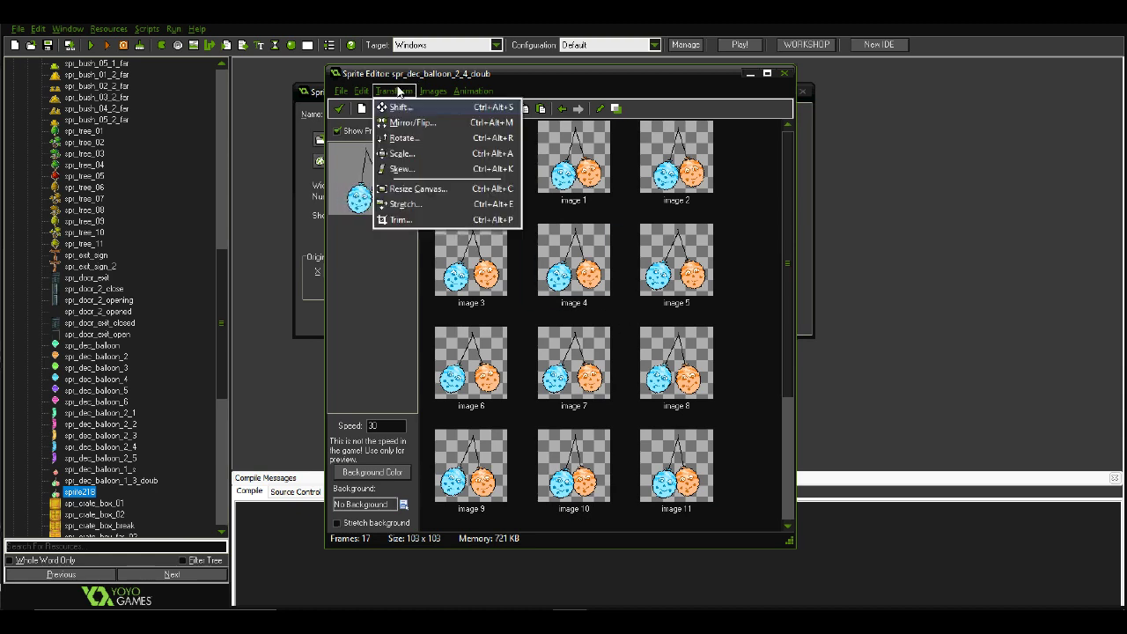
left_click(436, 128)
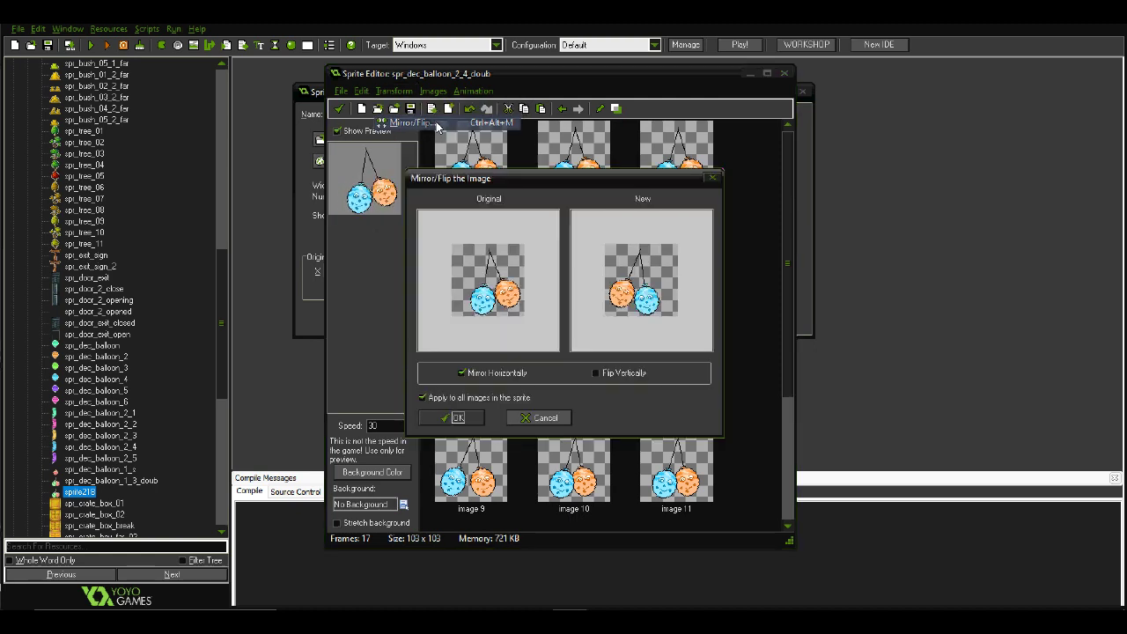
left_click(538, 419)
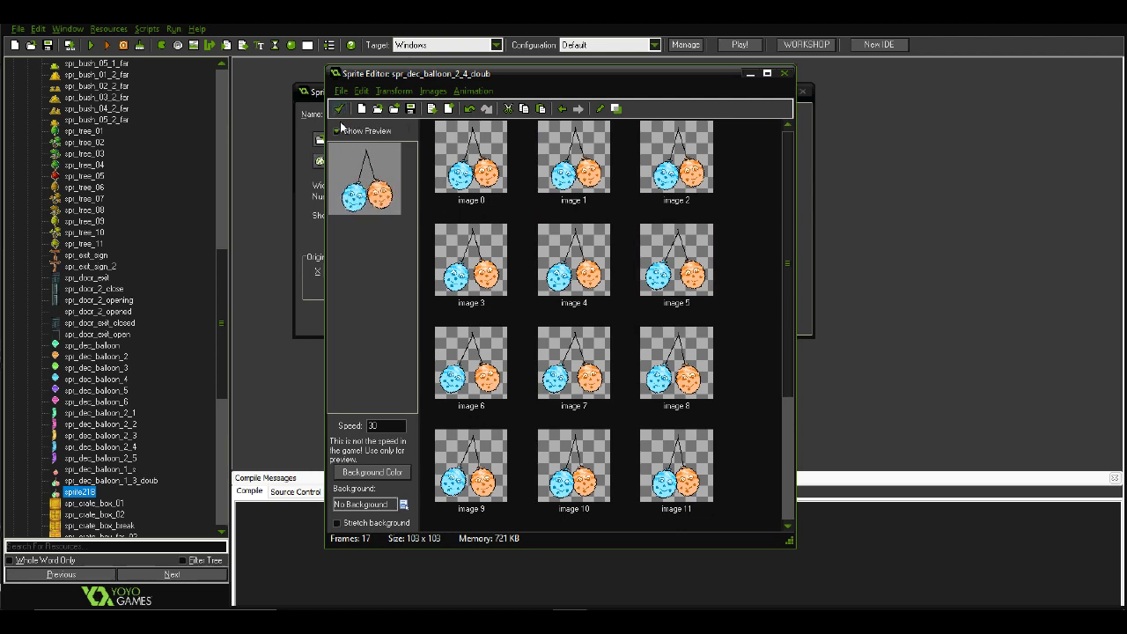
Paste one more balloon frame after image 0 and save the 18-subimage sprite
left_click(506, 158)
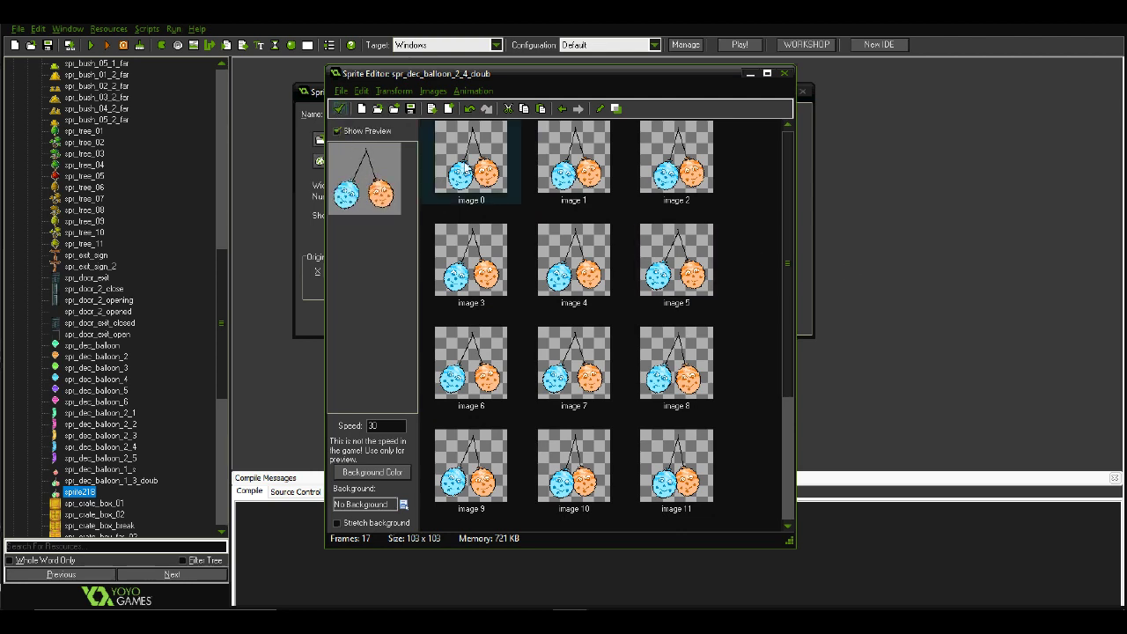
left_click(524, 107)
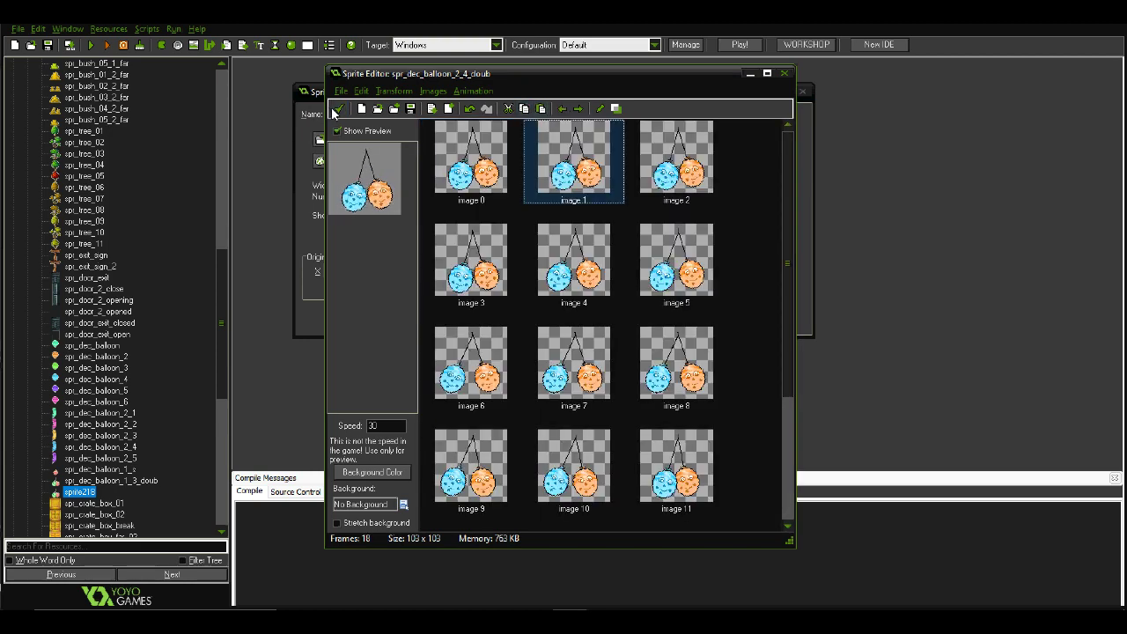
left_click(336, 108)
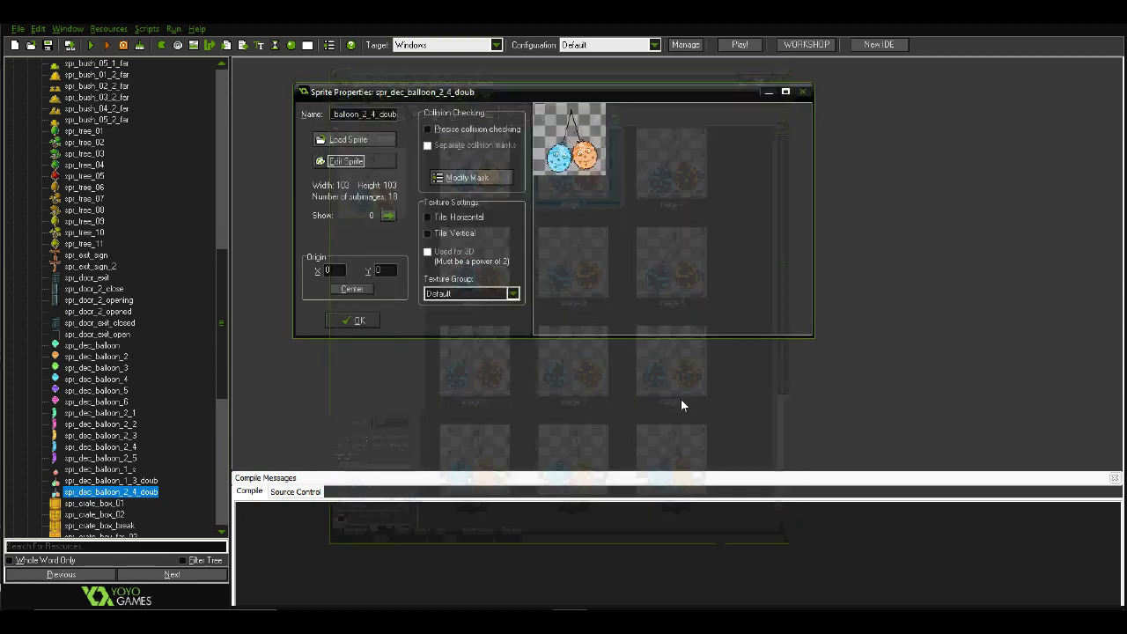
Close spr_dec_balloon_2_4_doub's properties and save the Balloony Azure project with Ctrl+S
left_click(352, 321)
key("ctrl+s")
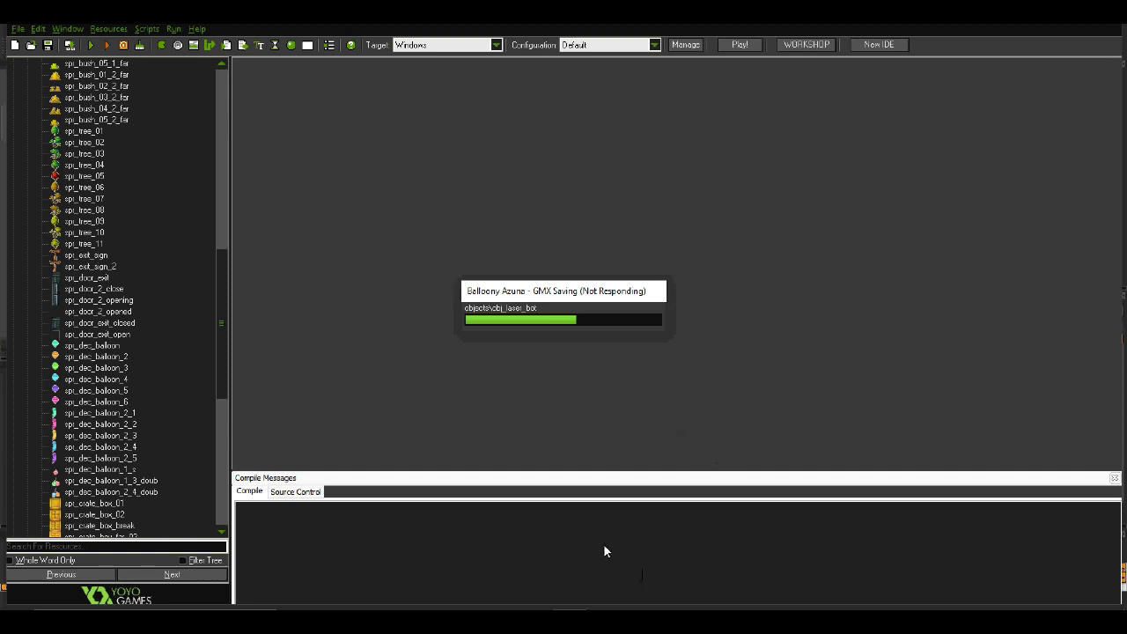
key("alt+Tab")
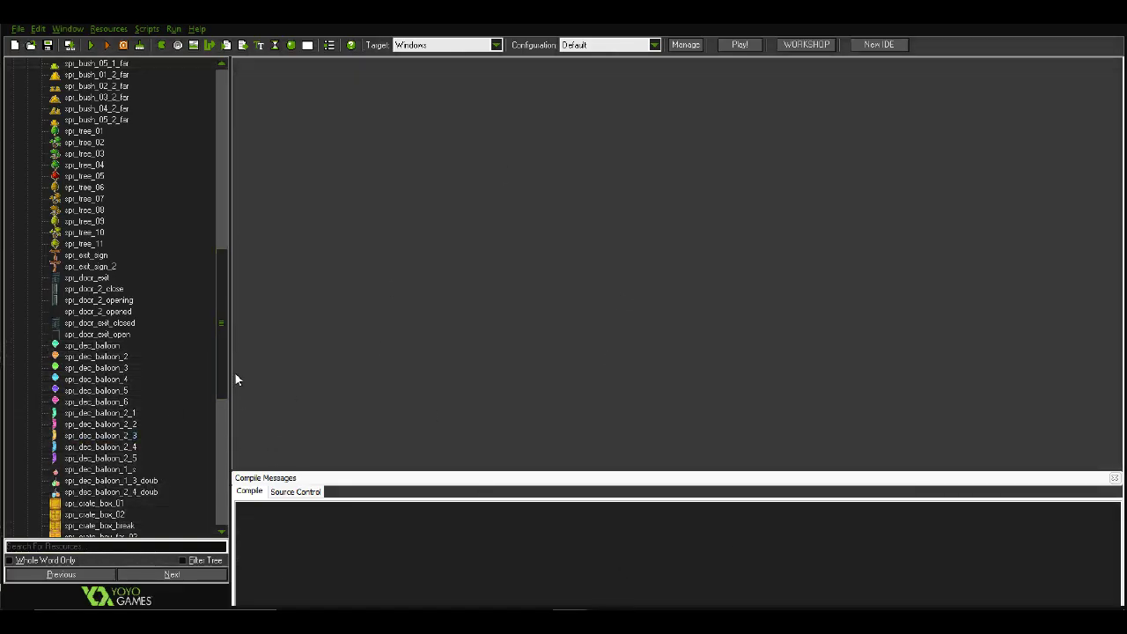
left_click_drag(220, 341, 220, 471)
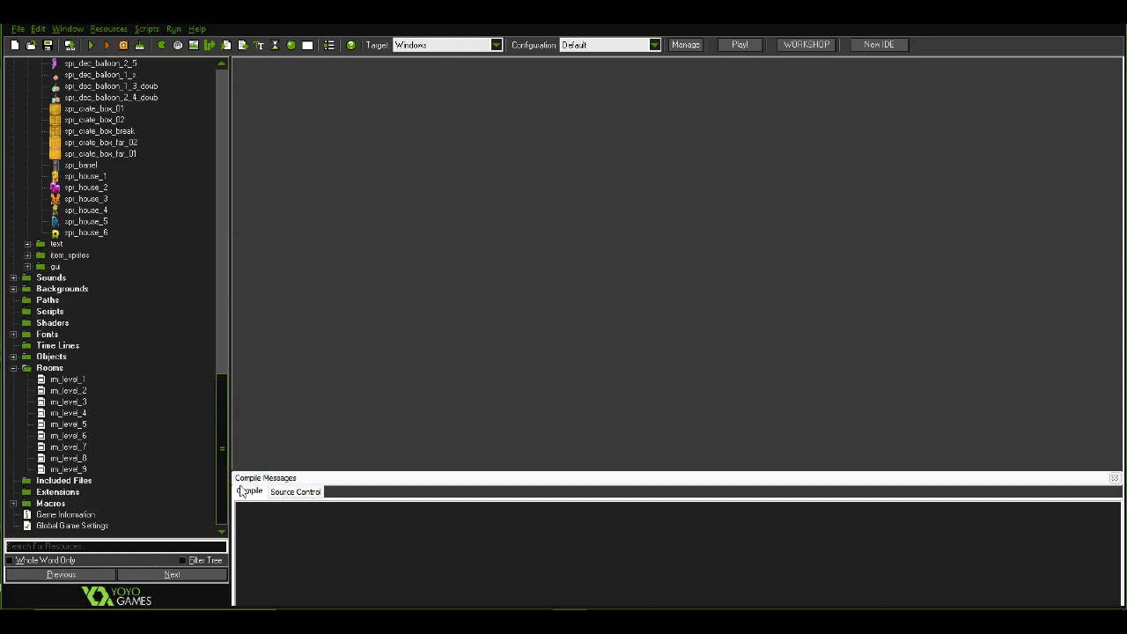
double_click(70, 447)
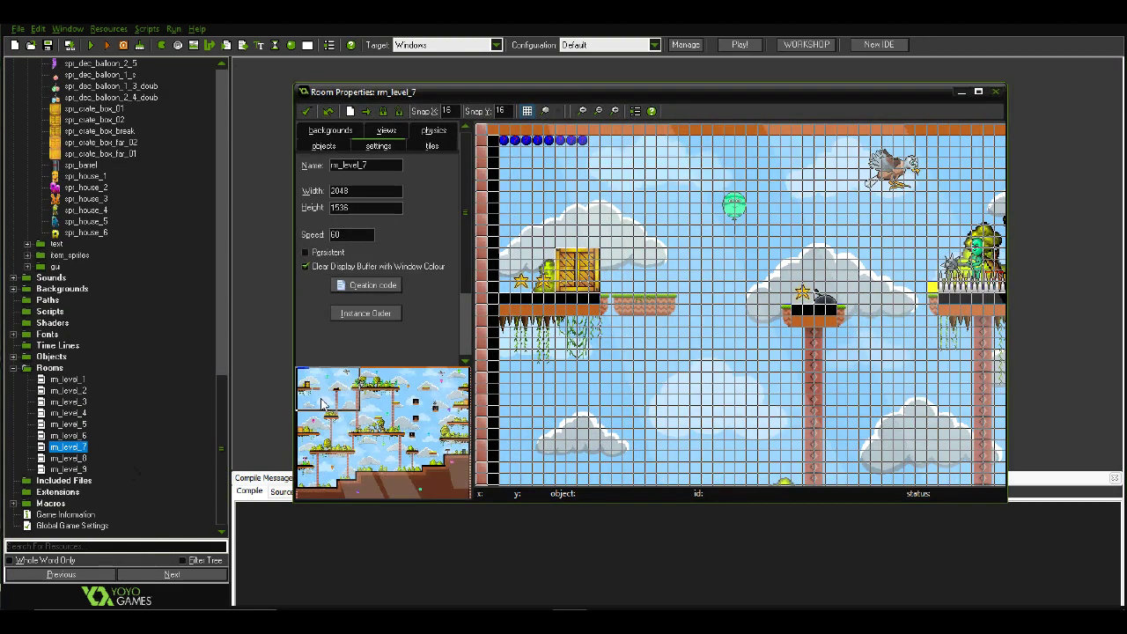
left_click_drag(335, 389, 370, 447)
left_click(304, 109)
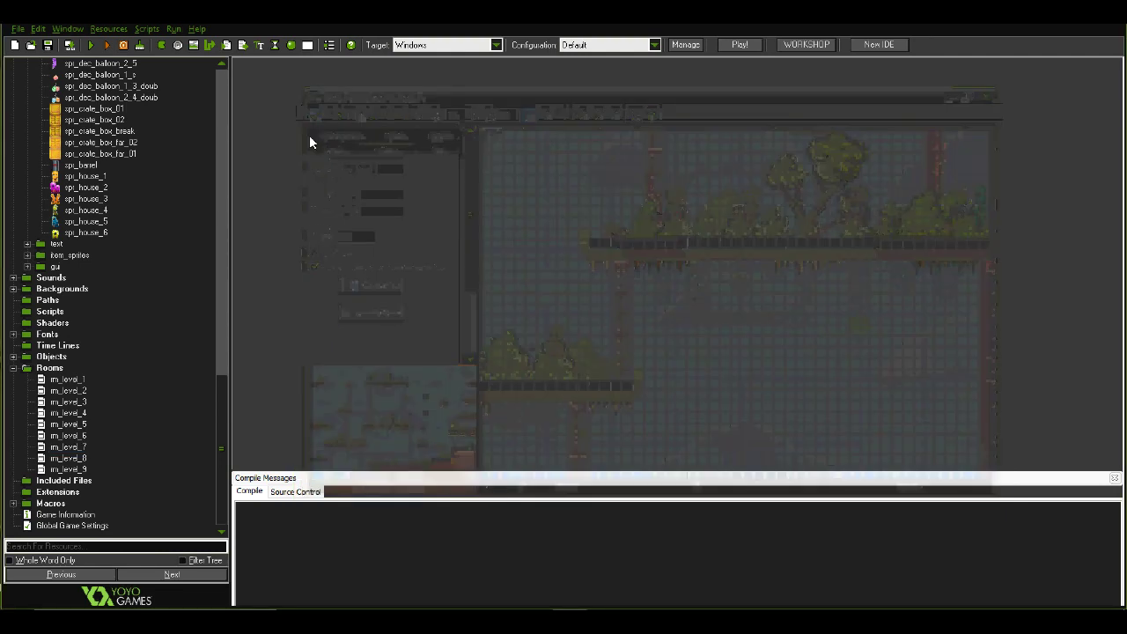